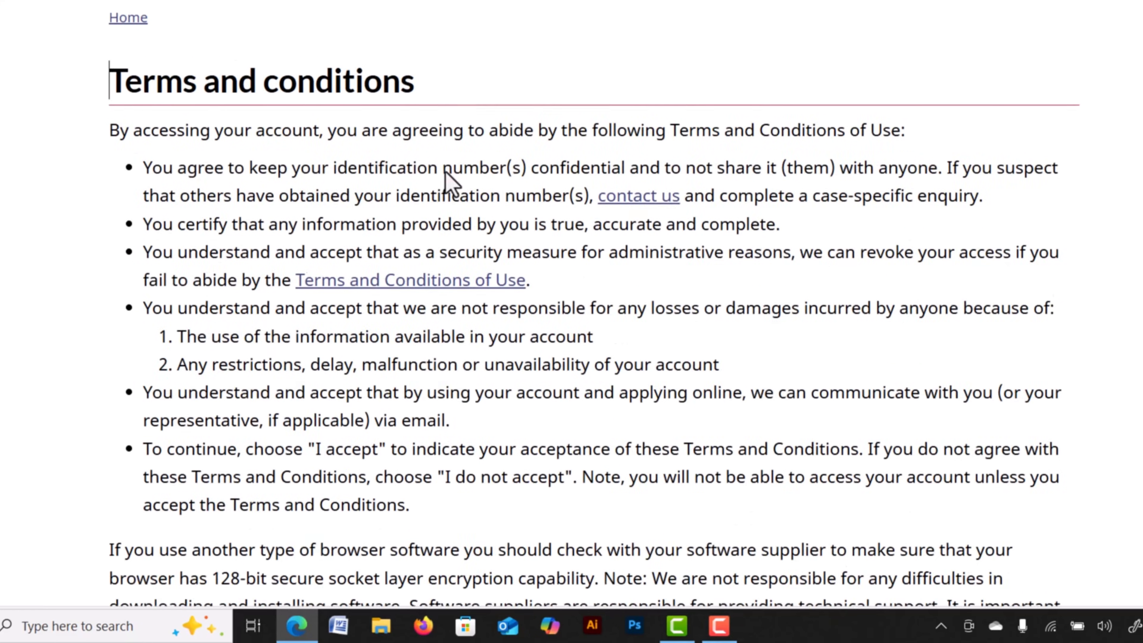
Accept the IRCC Terms and Conditions to reach the My IRCC account page.
scroll(413, 201, "down", 7)
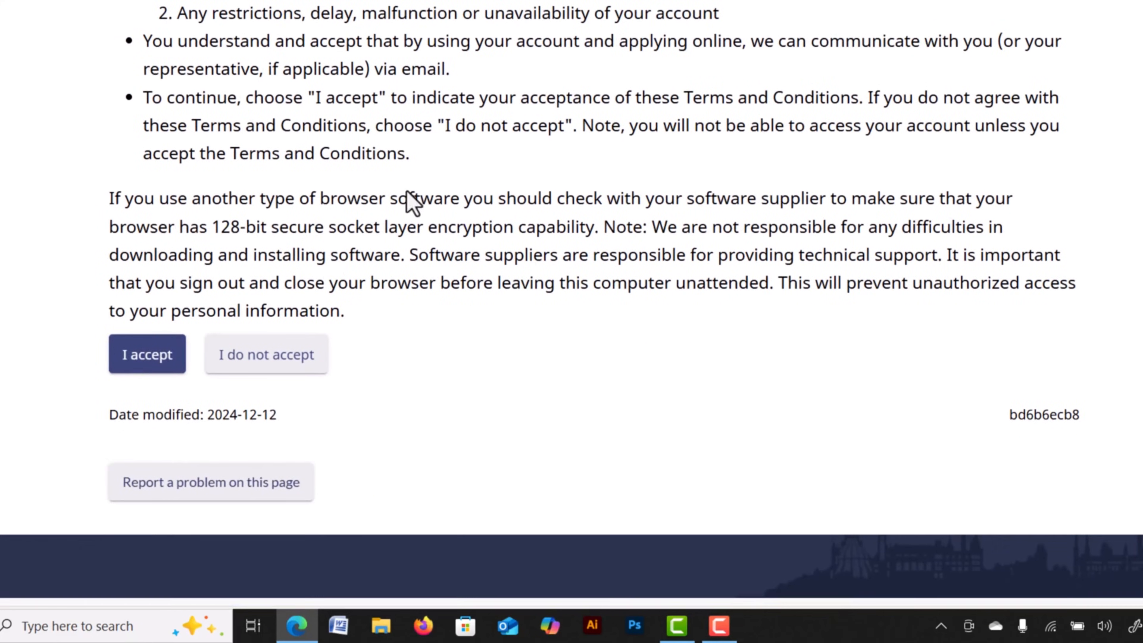
left_click(148, 355)
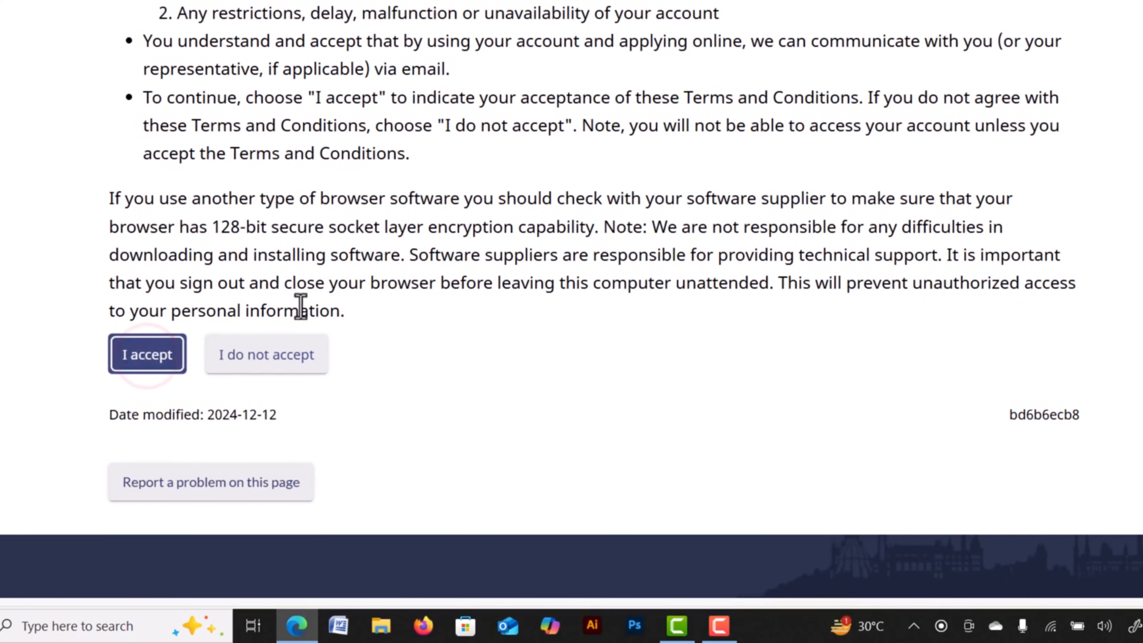
left_click(440, 217)
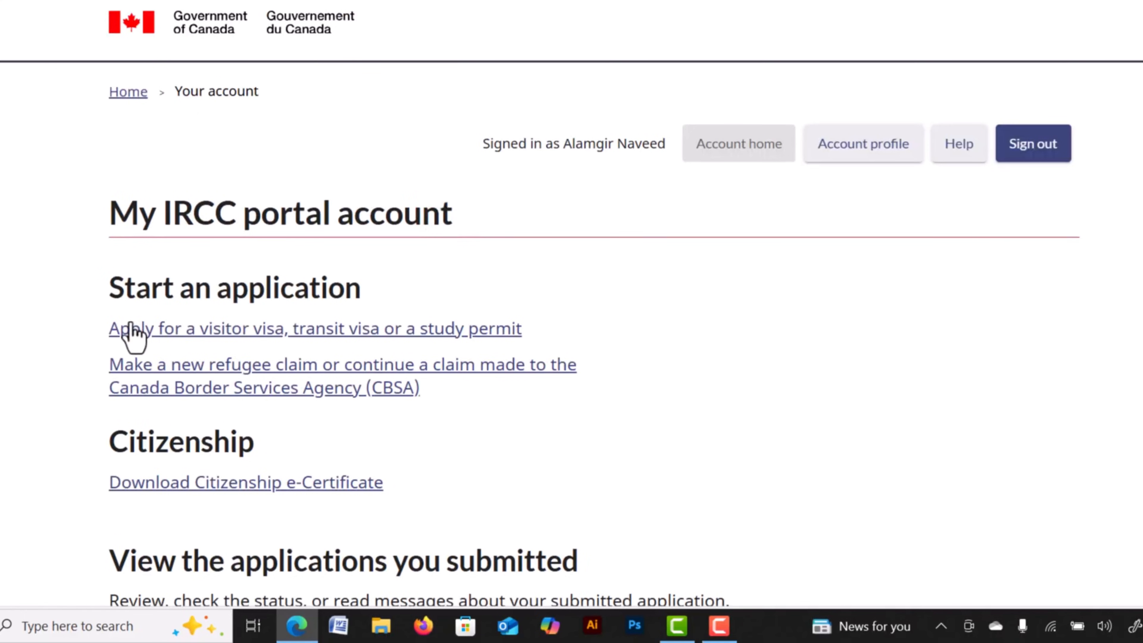
Highlight the 'Start an application' heading on the account page.
left_click_drag(107, 295, 176, 296)
left_click(217, 293)
left_click_drag(247, 293, 280, 293)
left_click_drag(325, 296, 342, 295)
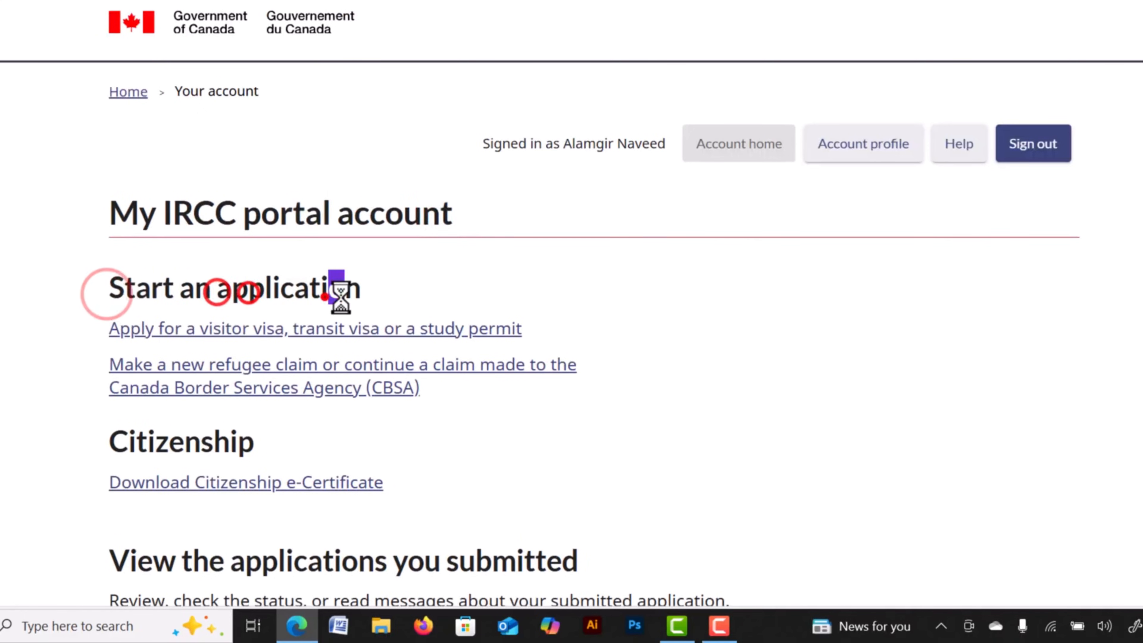
triple_click(265, 295)
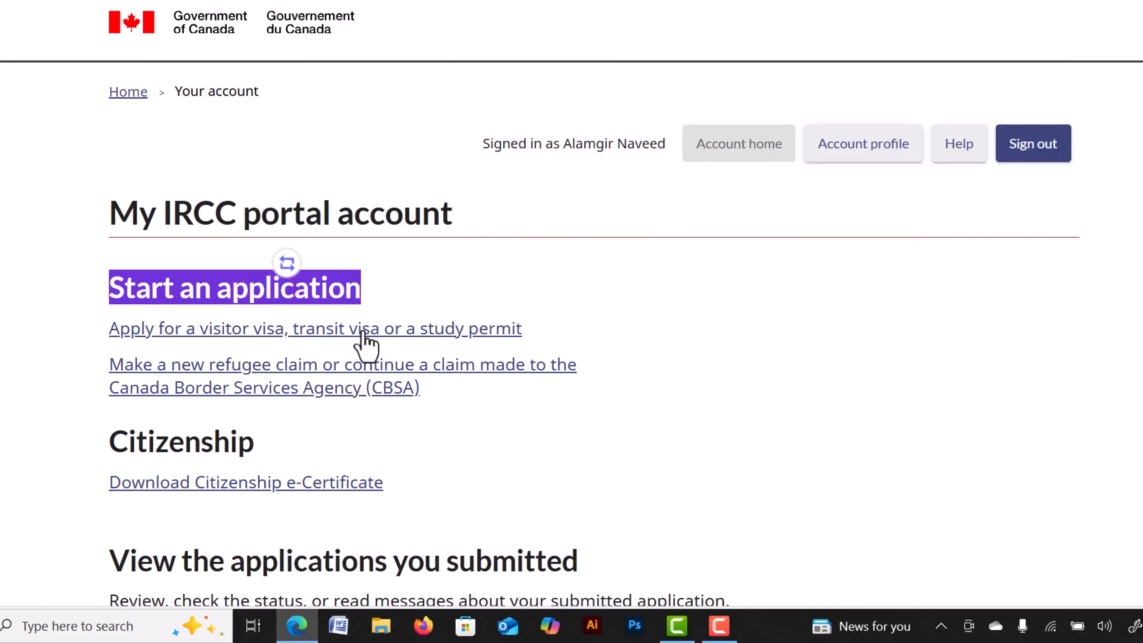
Begin a visitor visa application after acknowledging the application information.
left_click(200, 328)
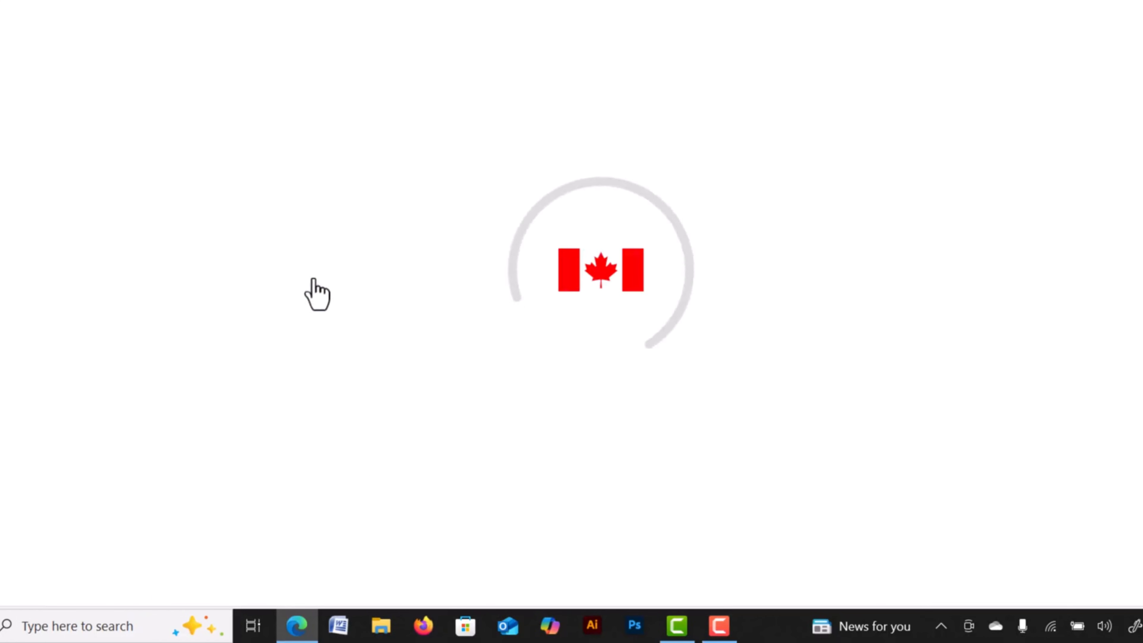
scroll(413, 233, "down", 10)
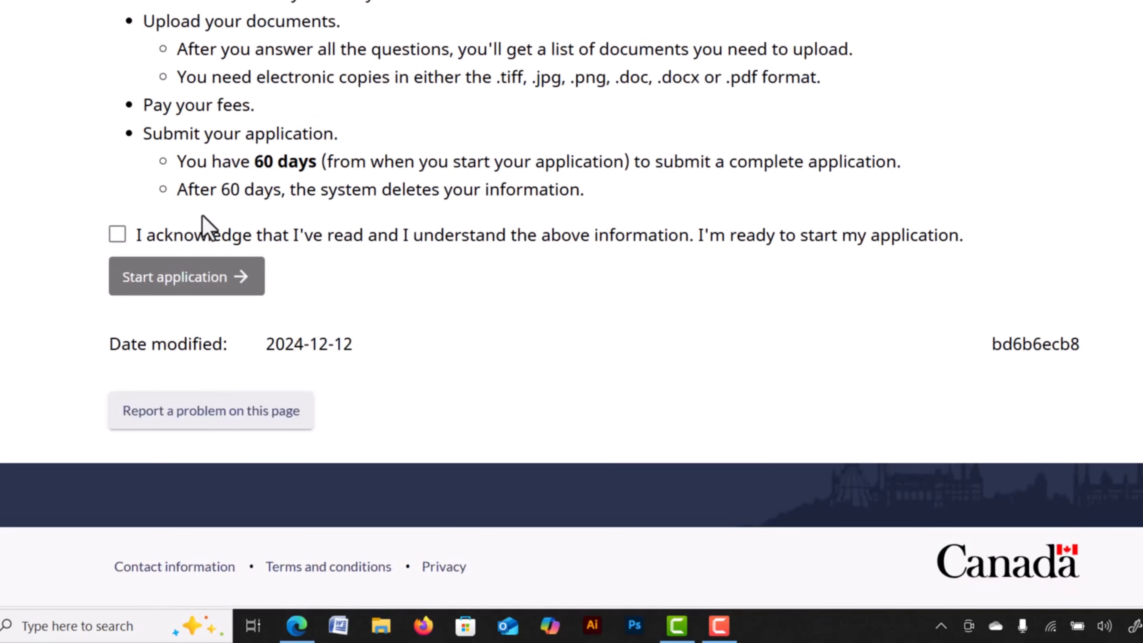
left_click(117, 234)
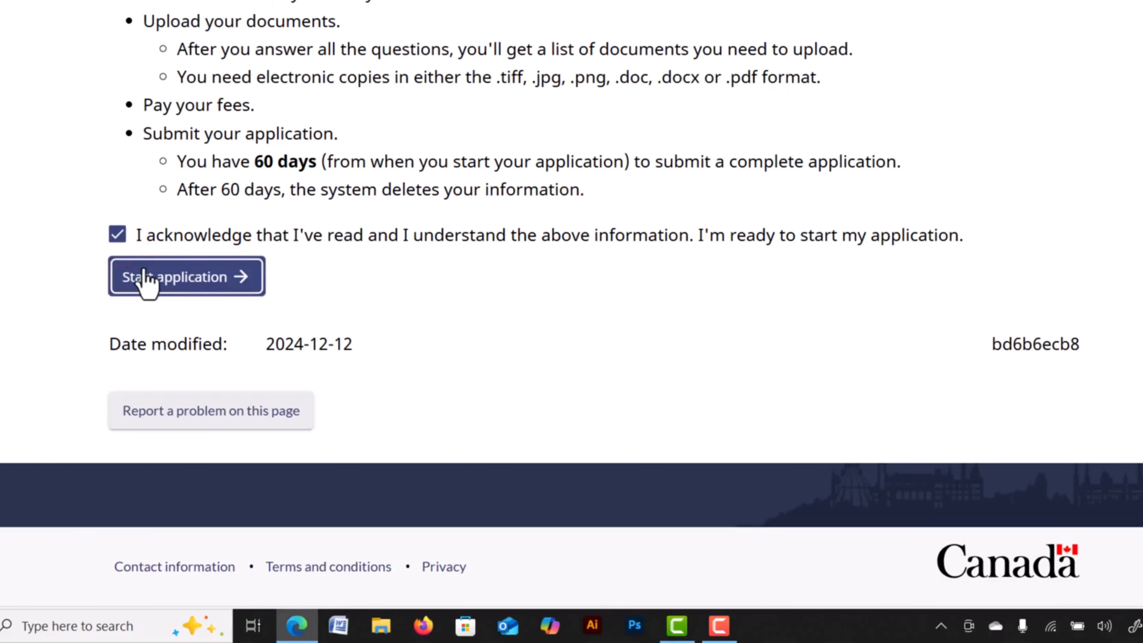
left_click(182, 284)
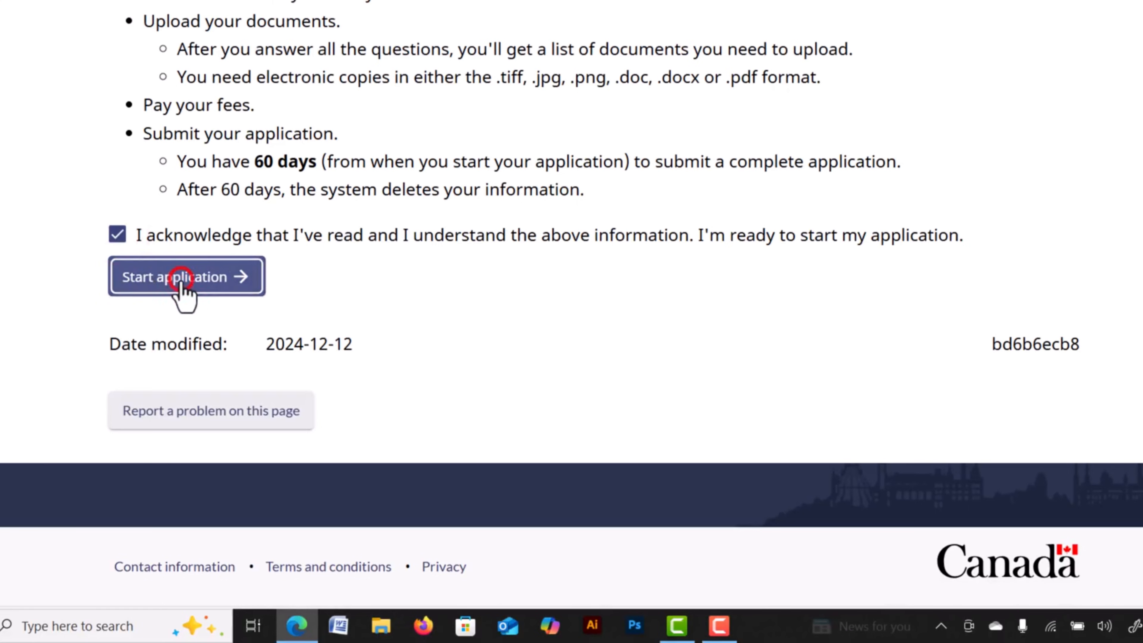
Highlight and then clear the highlight on the Groups heading.
double_click(143, 175)
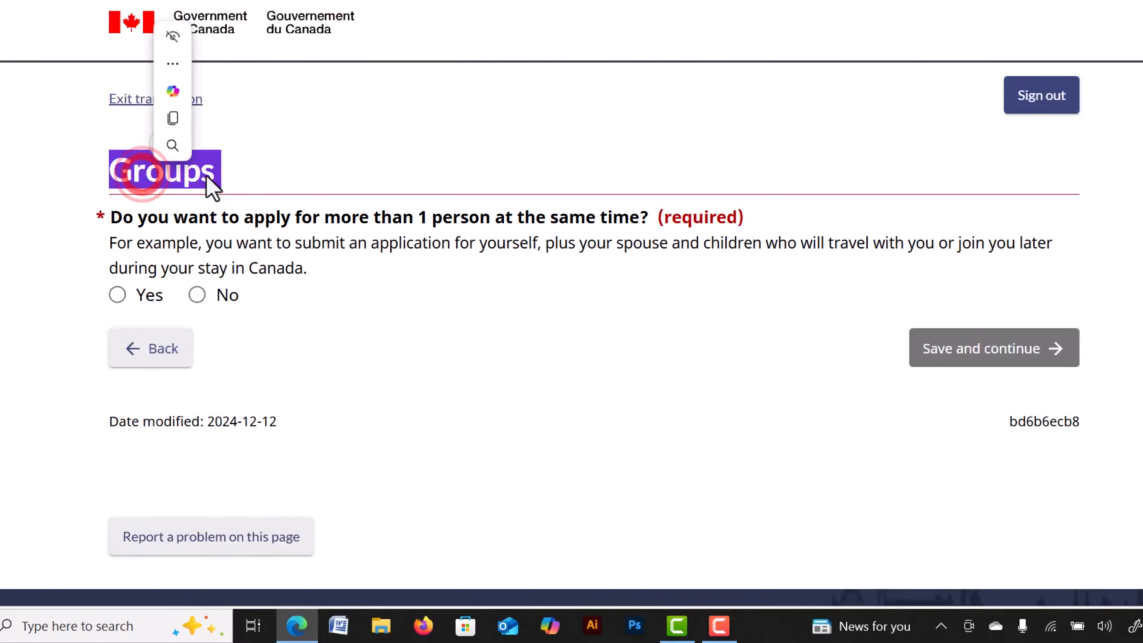
left_click(285, 223)
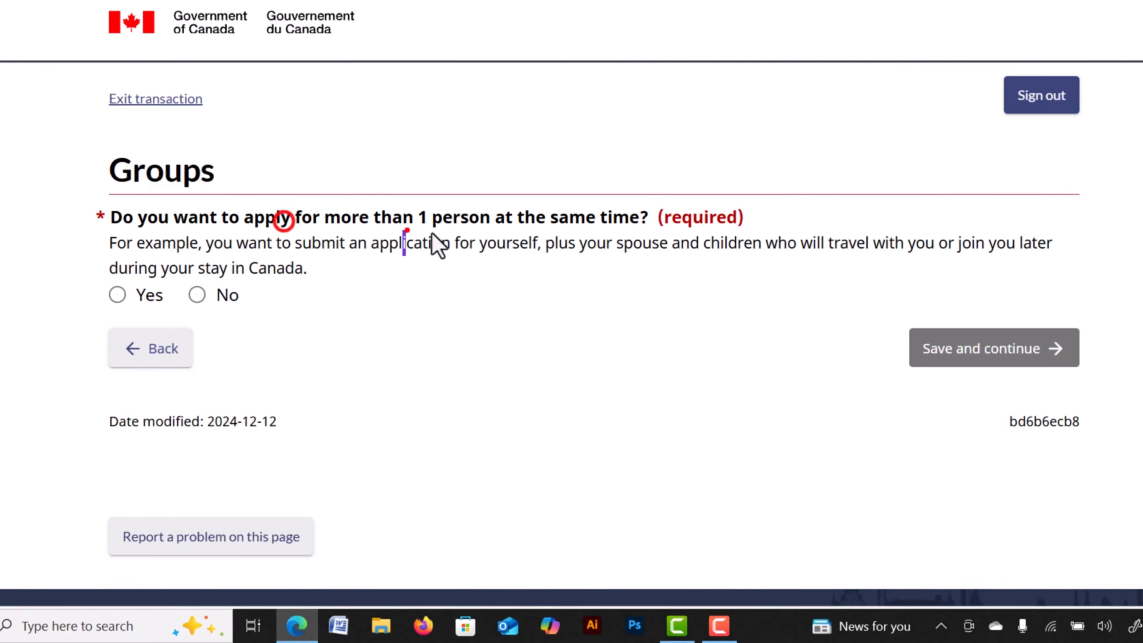
left_click(472, 232)
left_click(413, 210)
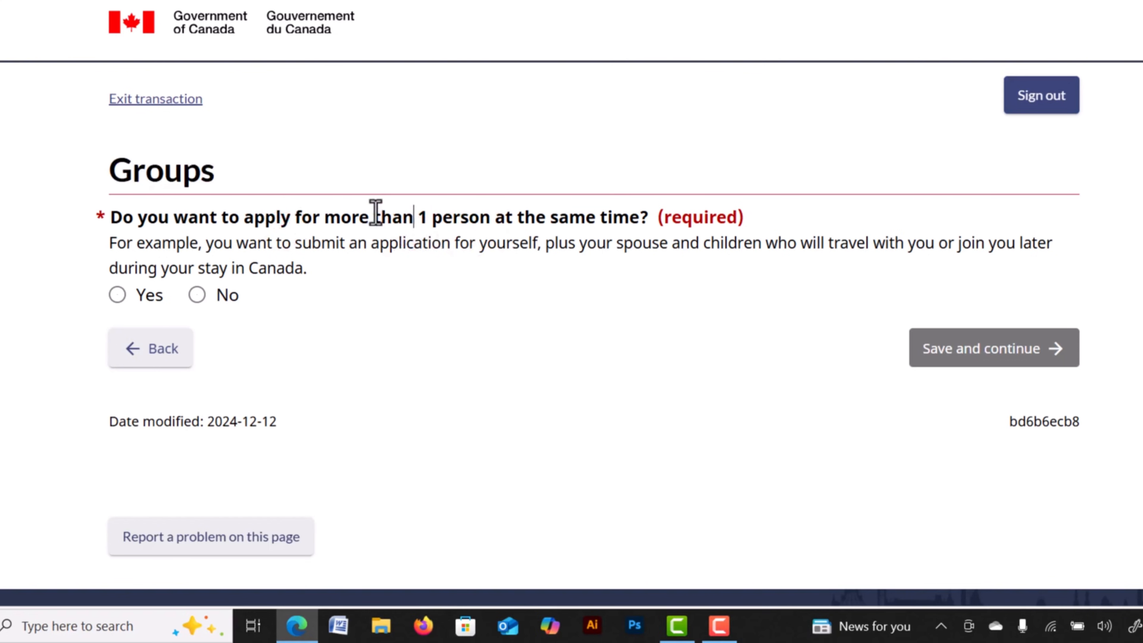
Briefly try Yes with a Family group, then answer No and save the Groups page.
left_click(118, 296)
scroll(395, 340, "down", 5)
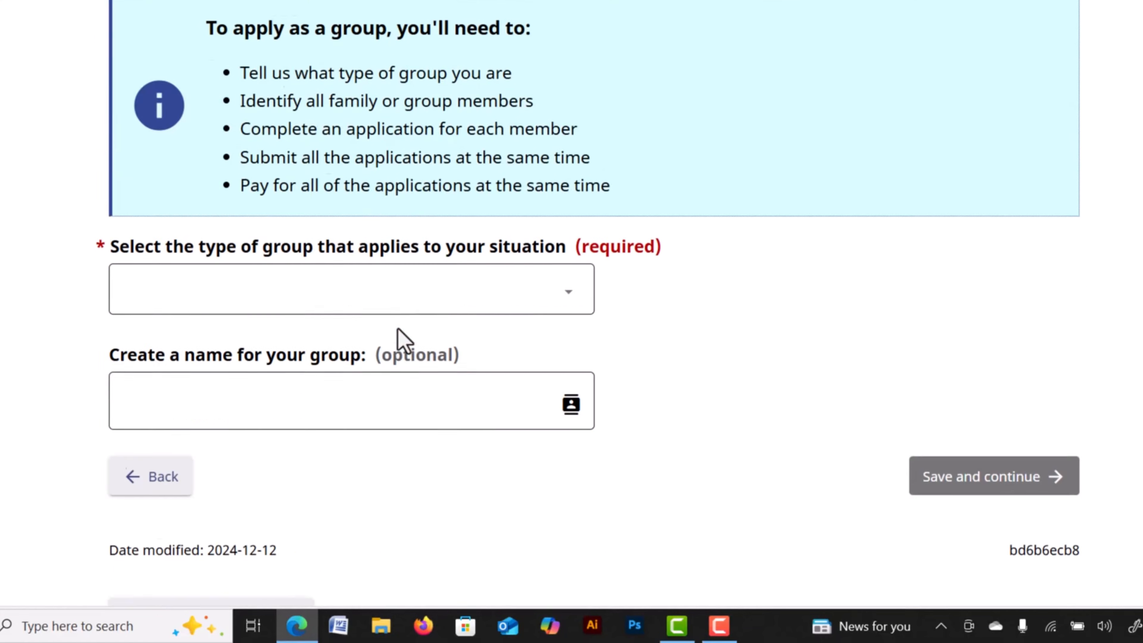
left_click(454, 286)
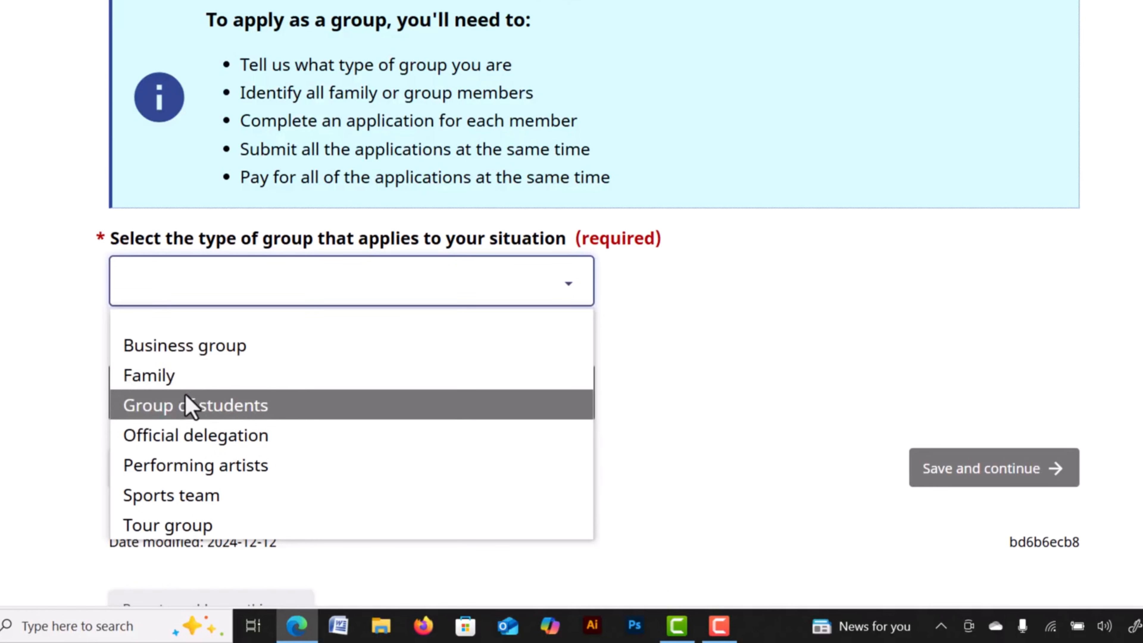
left_click(185, 375)
left_click(350, 399)
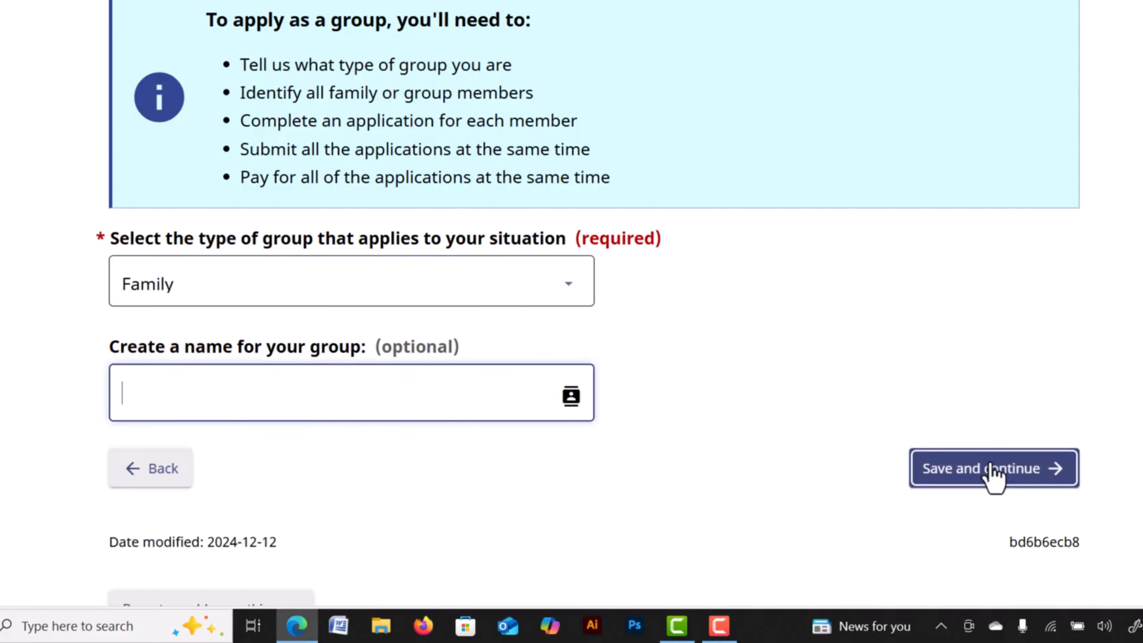
scroll(673, 372, "up", 5)
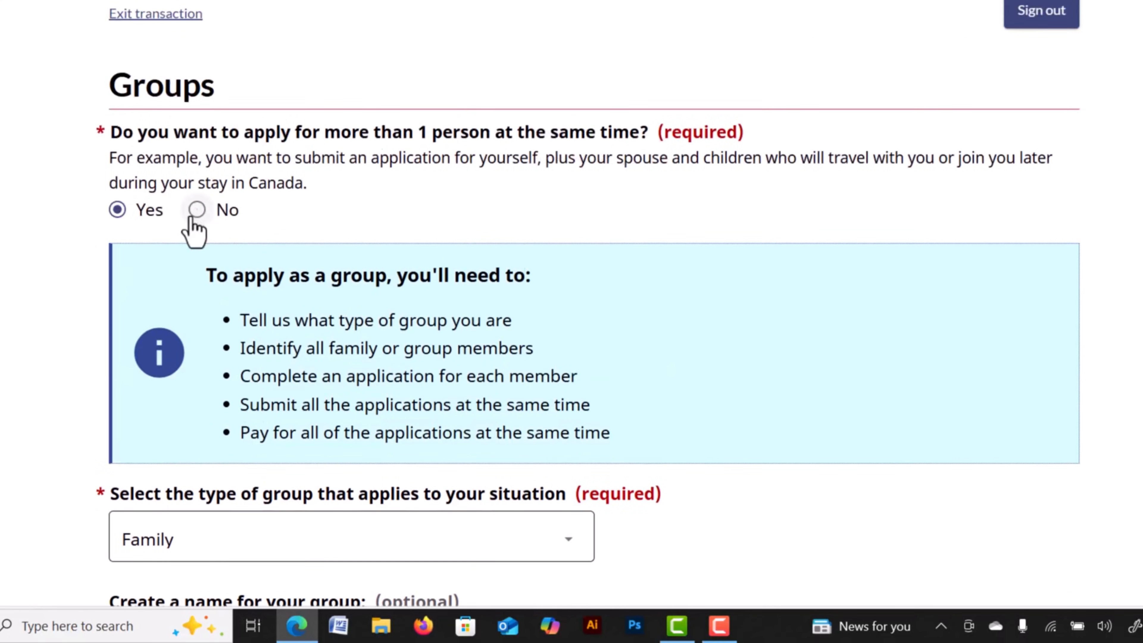
left_click(197, 210)
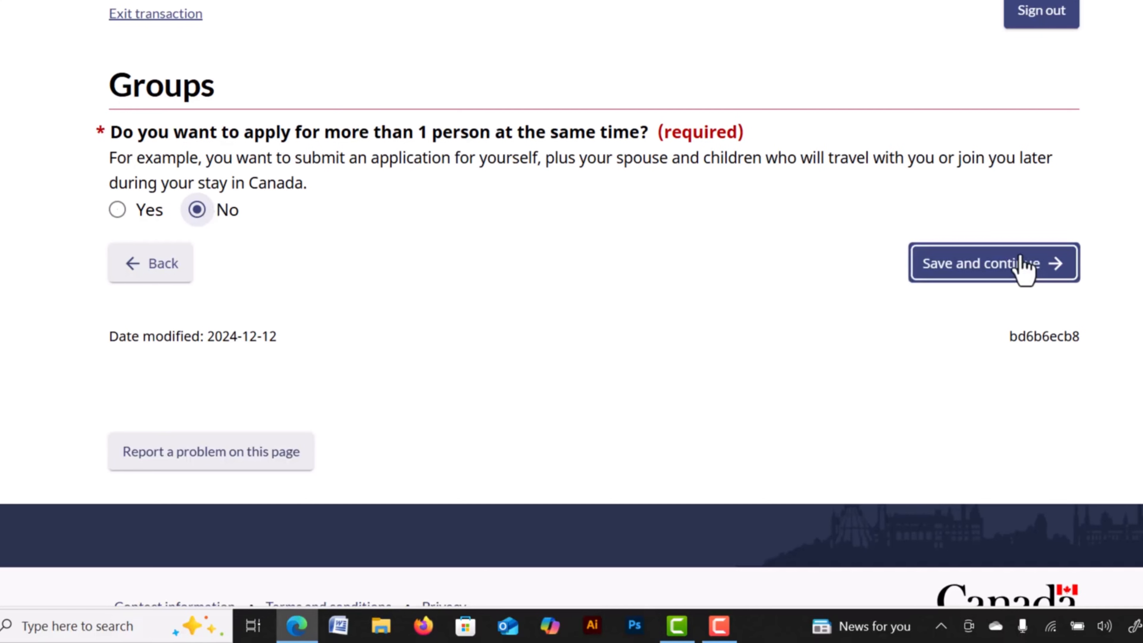
left_click(982, 267)
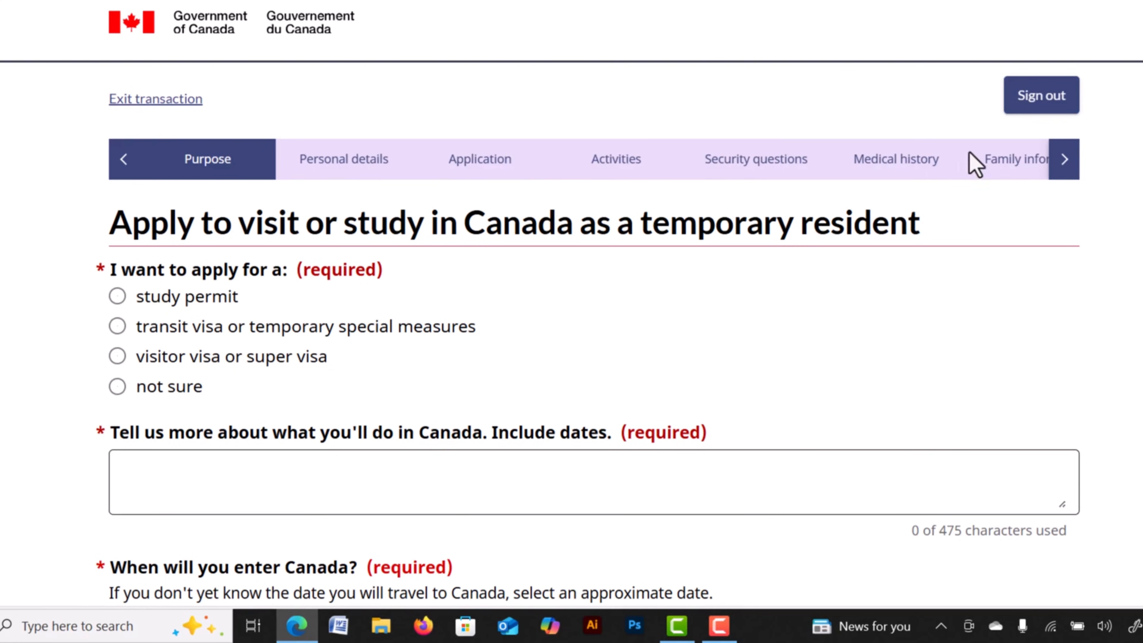
left_click(1061, 162)
left_click(1061, 162)
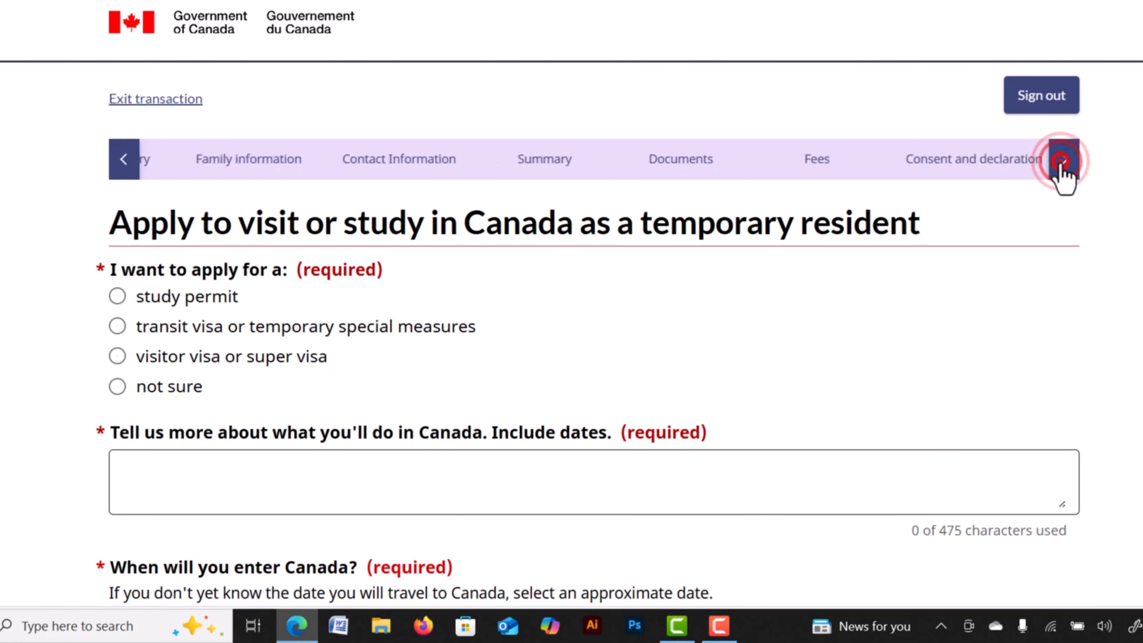
left_click(1062, 162)
left_click(1062, 162)
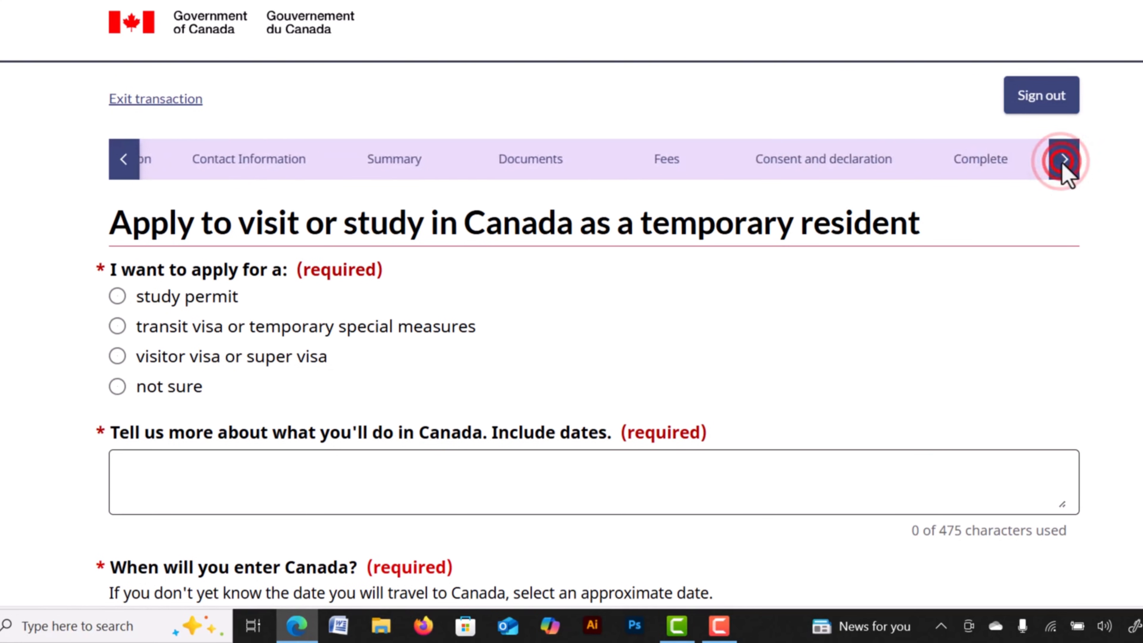
left_click(122, 161)
left_click(122, 162)
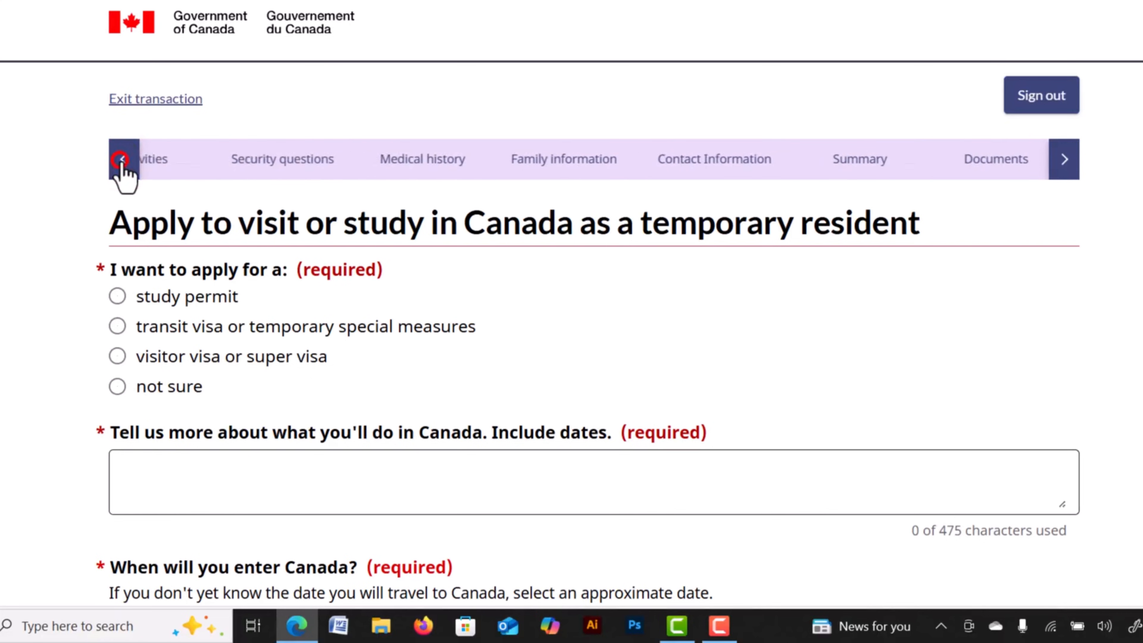
left_click(122, 161)
left_click(122, 161)
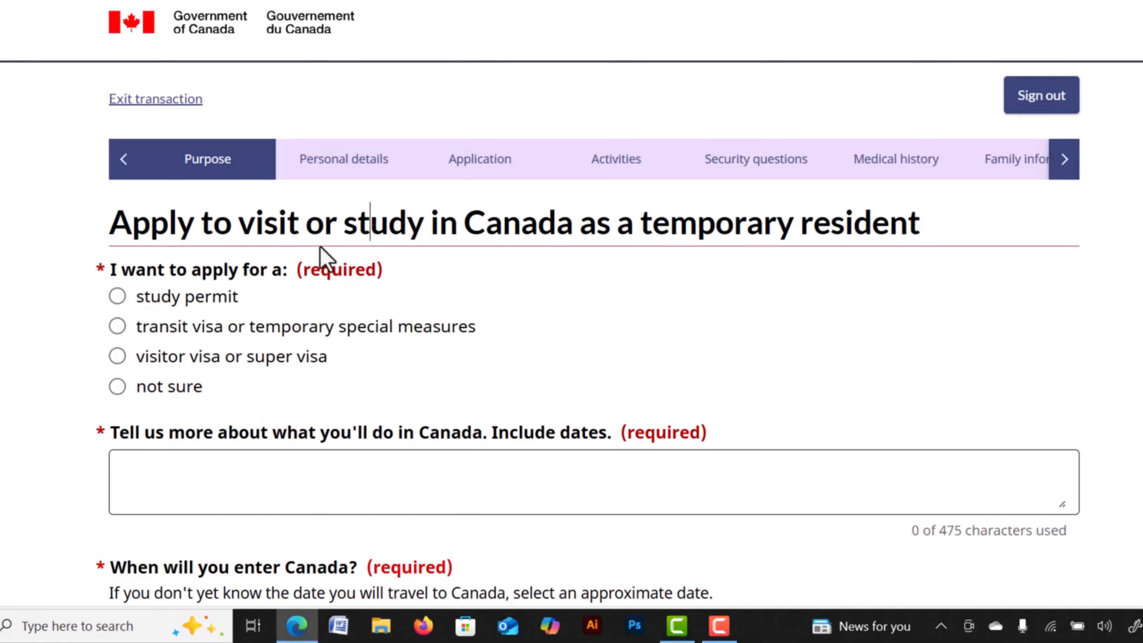
scroll(227, 369, "down", 4)
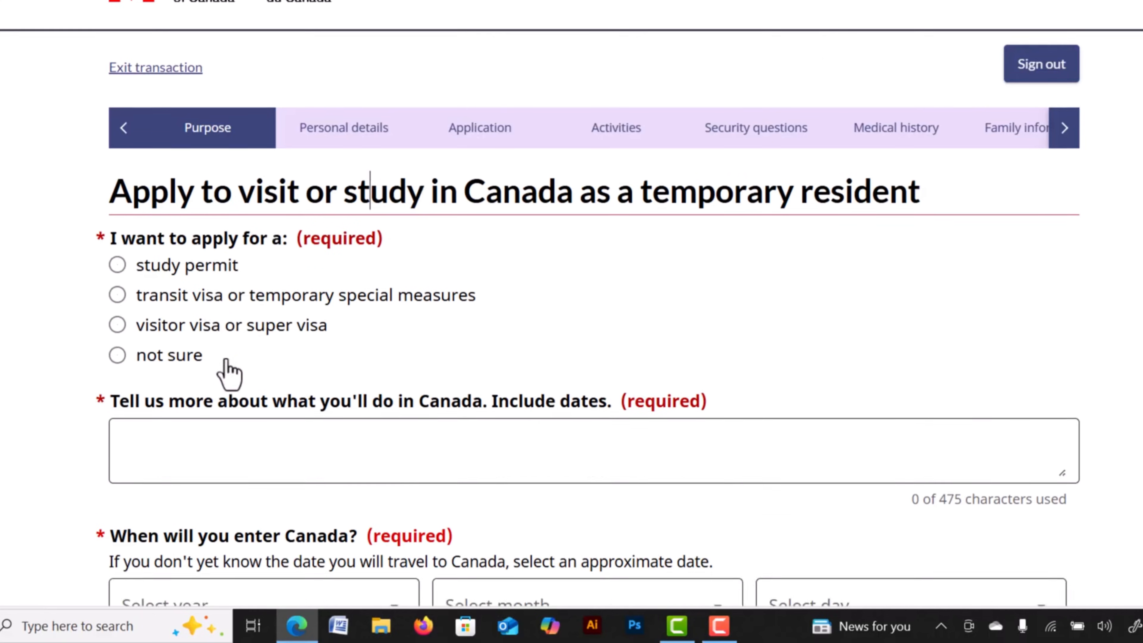
scroll(229, 368, "up", 2)
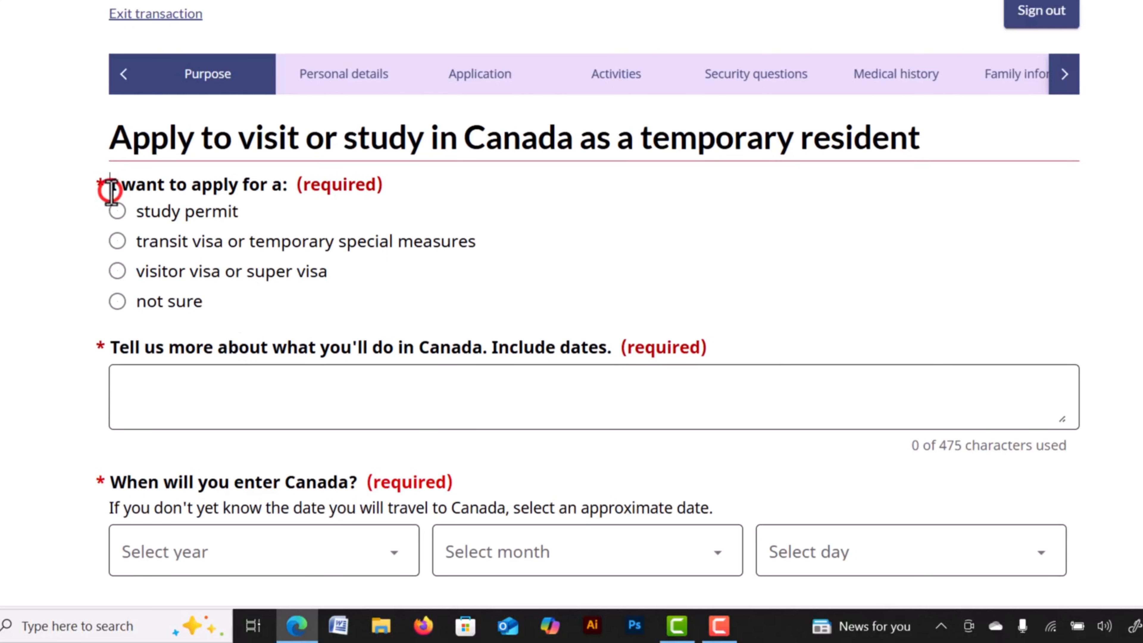
left_click_drag(111, 191, 283, 193)
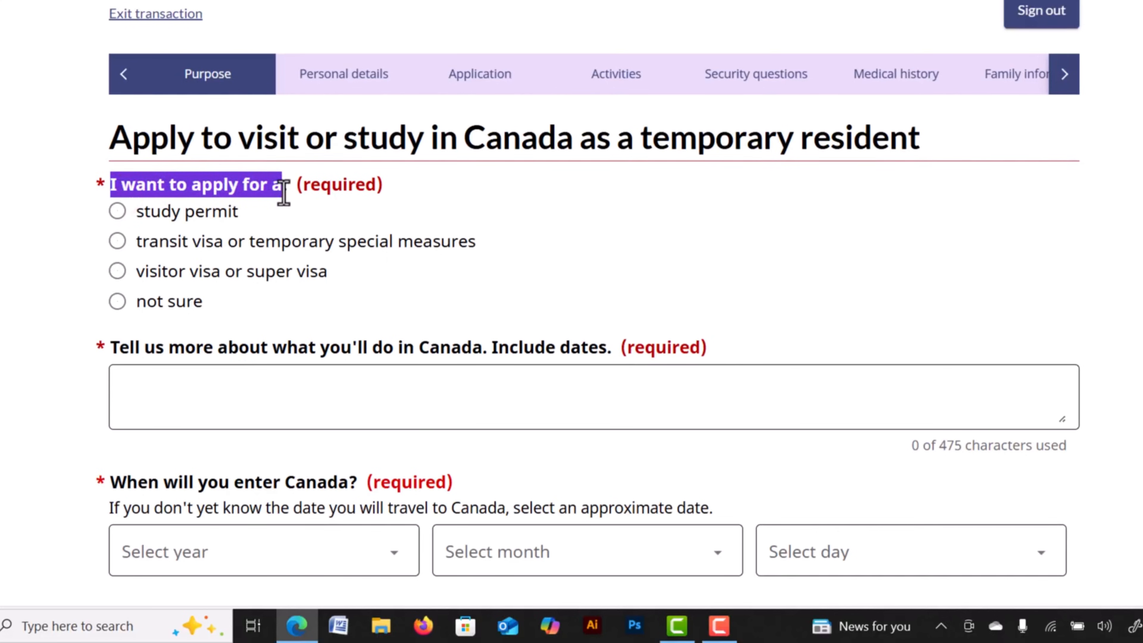
left_click(204, 184)
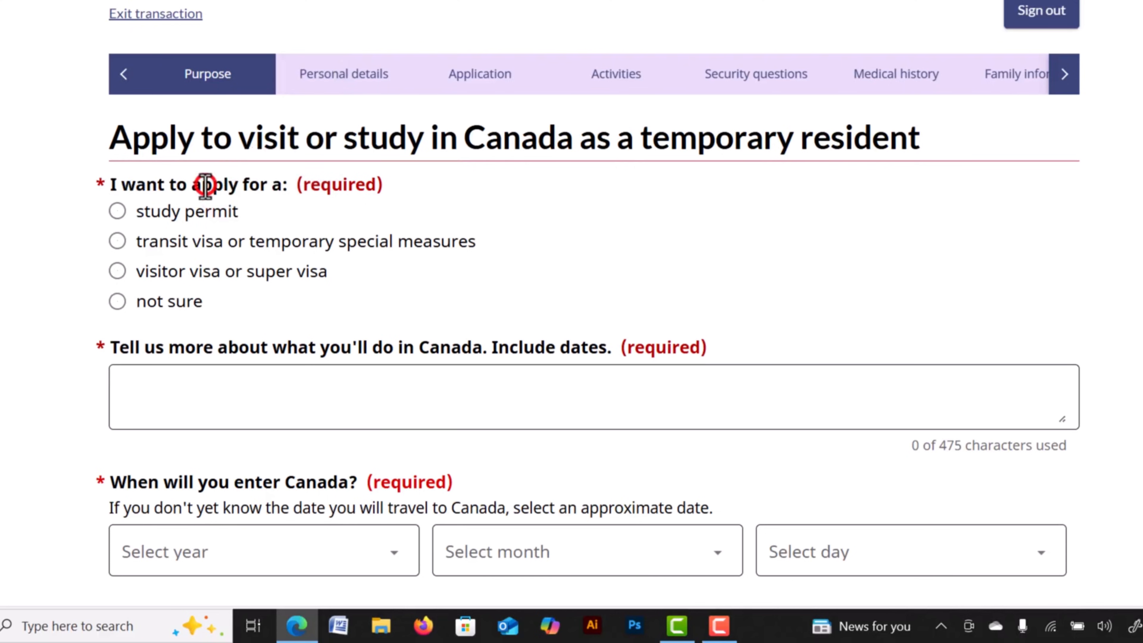
Choose the visitor visa option and tourism as the reason for the visit.
left_click(122, 274)
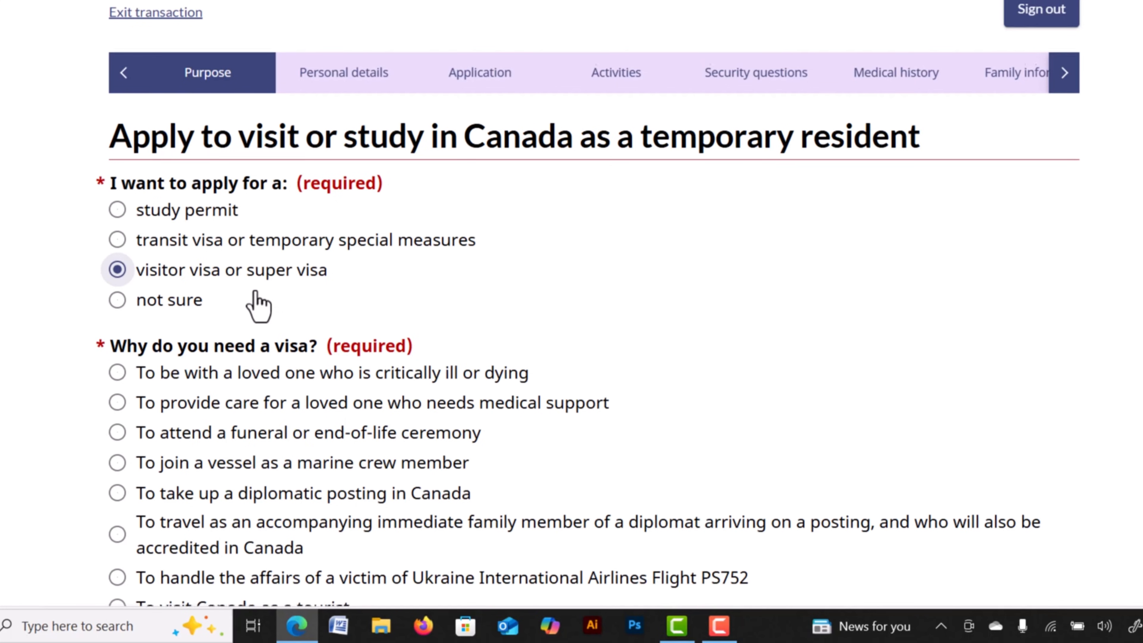
scroll(259, 306, "down", 3)
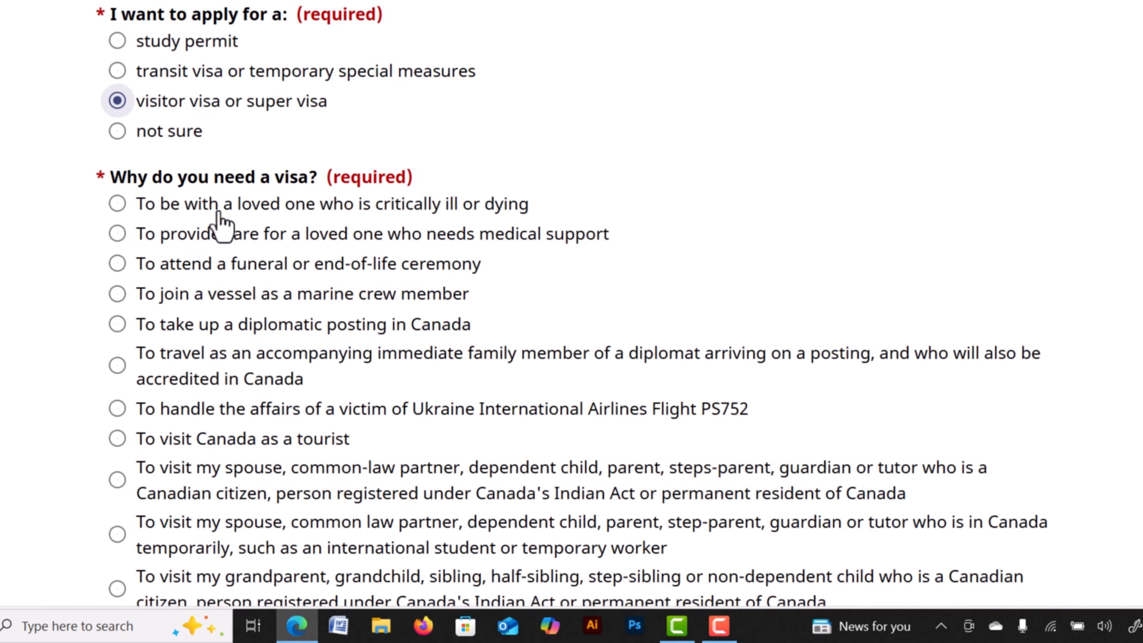
scroll(220, 225, "down", 3)
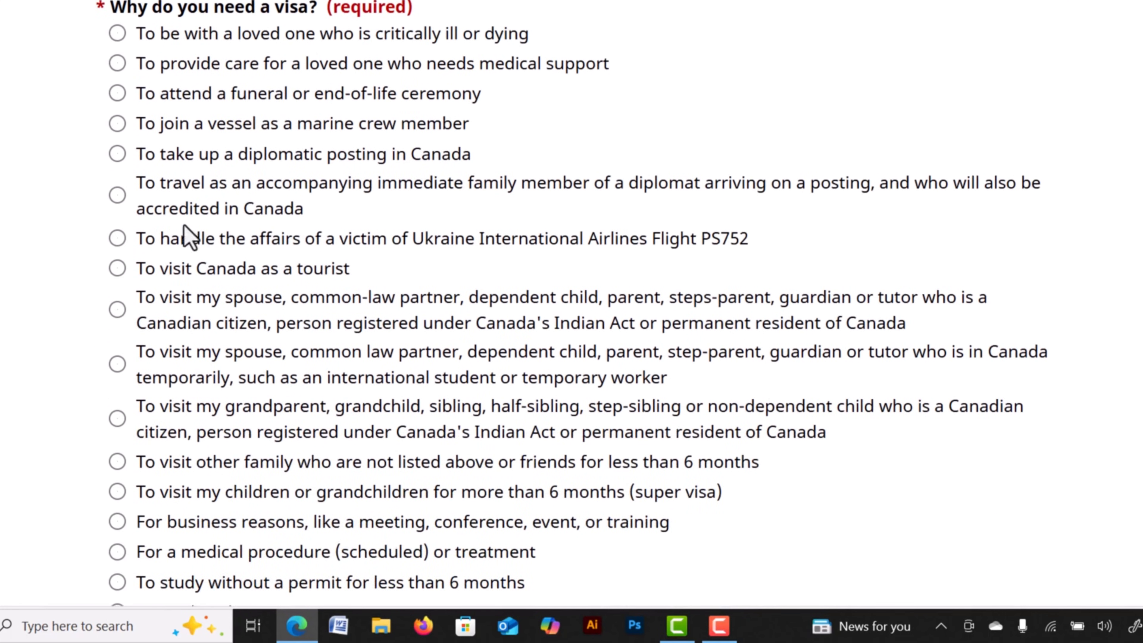
left_click(115, 268)
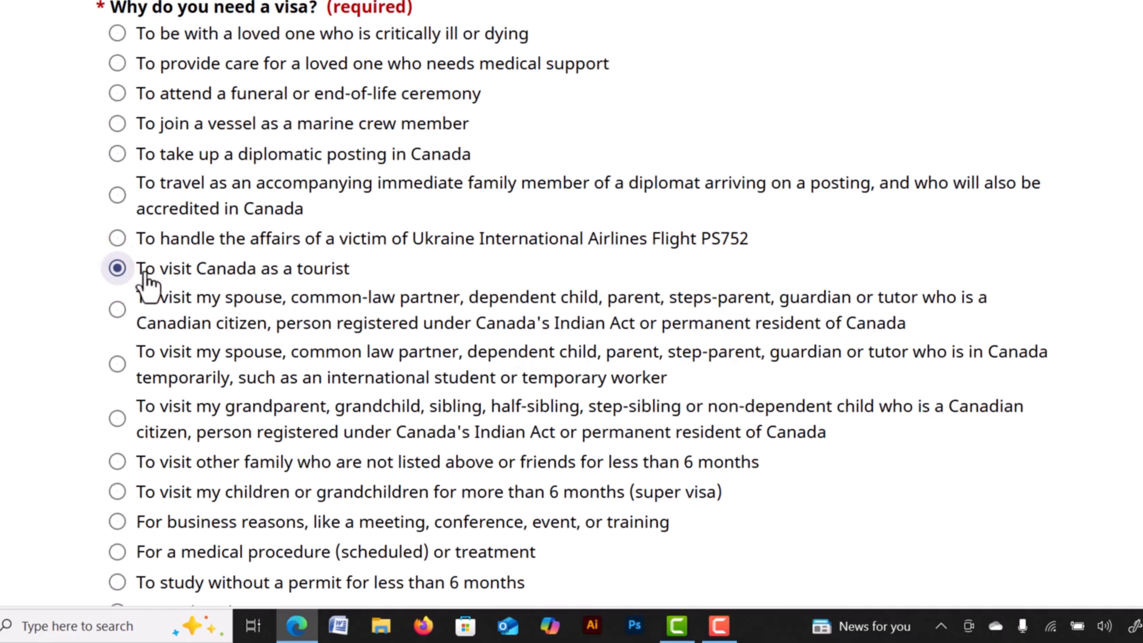
scroll(311, 283, "down", 7)
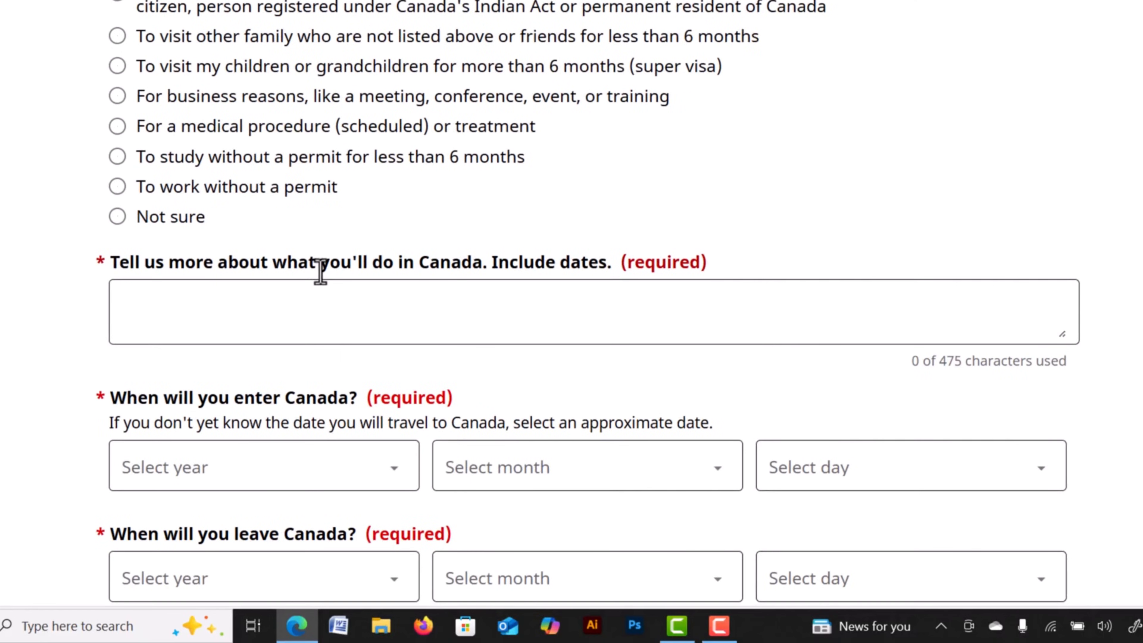
Go to the trip description question and highlight parts of its wording, including 'Include dates'.
left_click(288, 293)
left_click(217, 382)
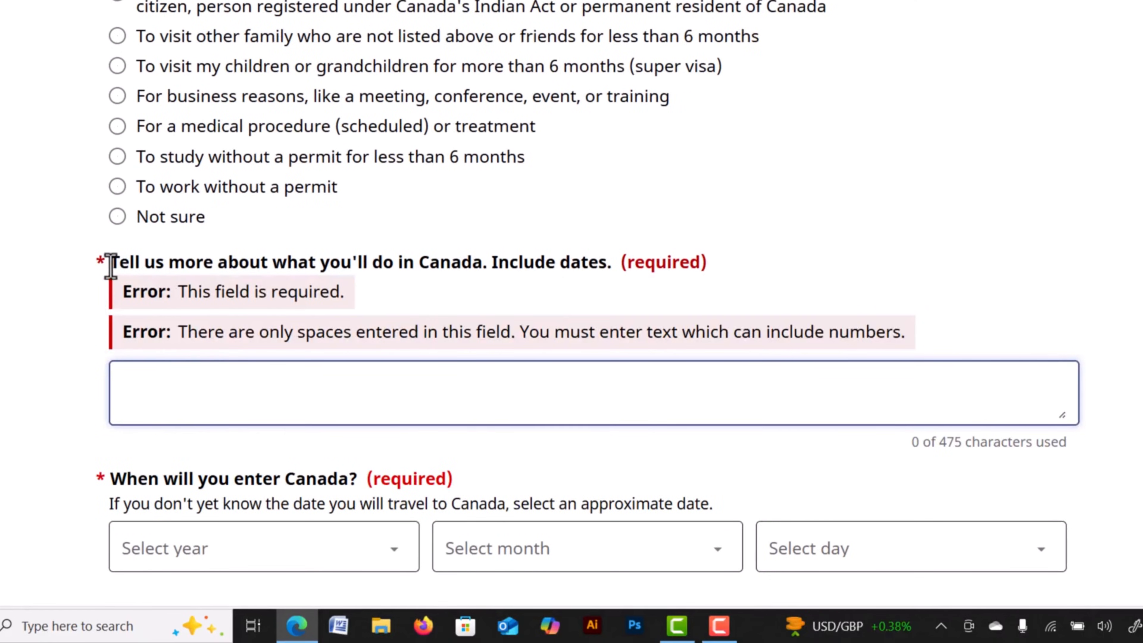
left_click_drag(104, 263, 294, 263)
left_click(296, 262)
left_click(377, 268)
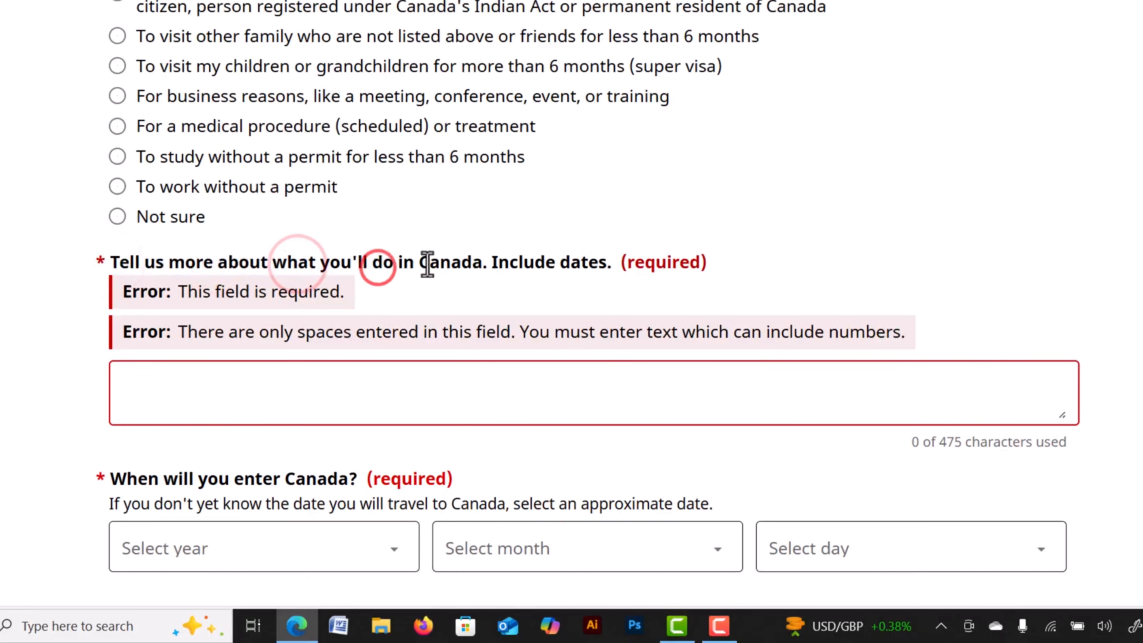
left_click(486, 263)
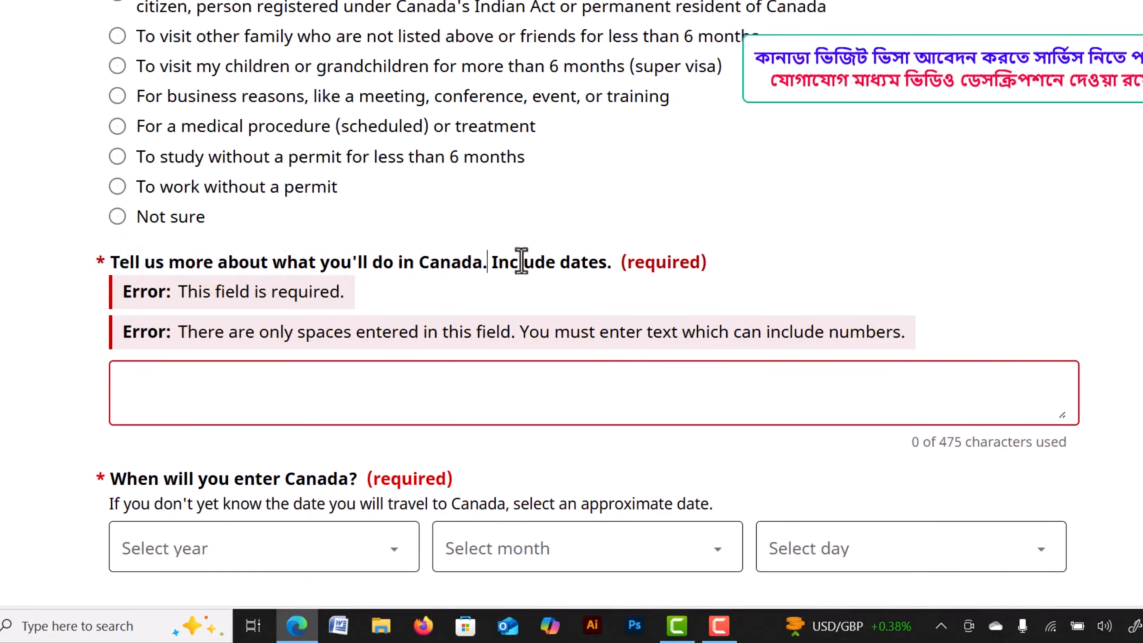
left_click_drag(487, 264, 608, 266)
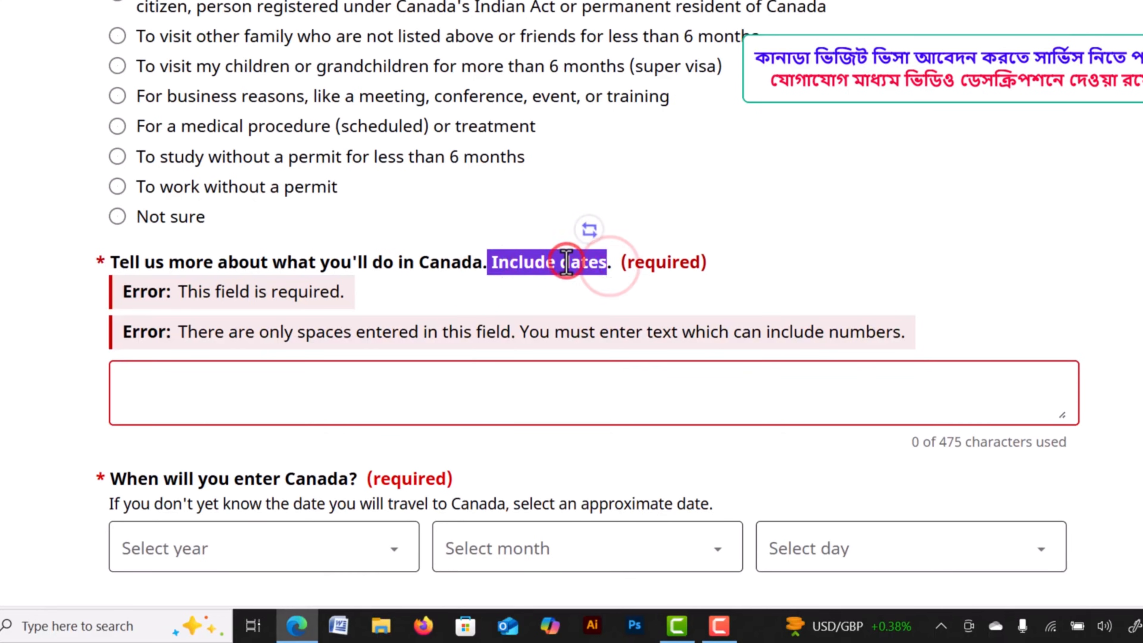
scroll(465, 250, "up", 1)
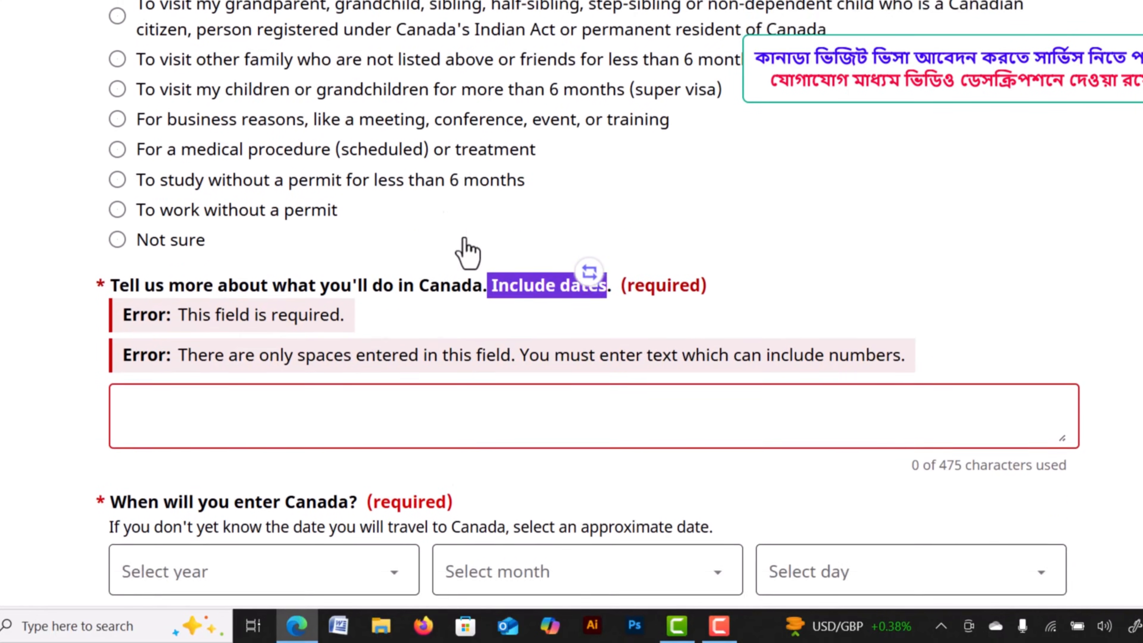
scroll(459, 237, "down", 3)
left_click(406, 188)
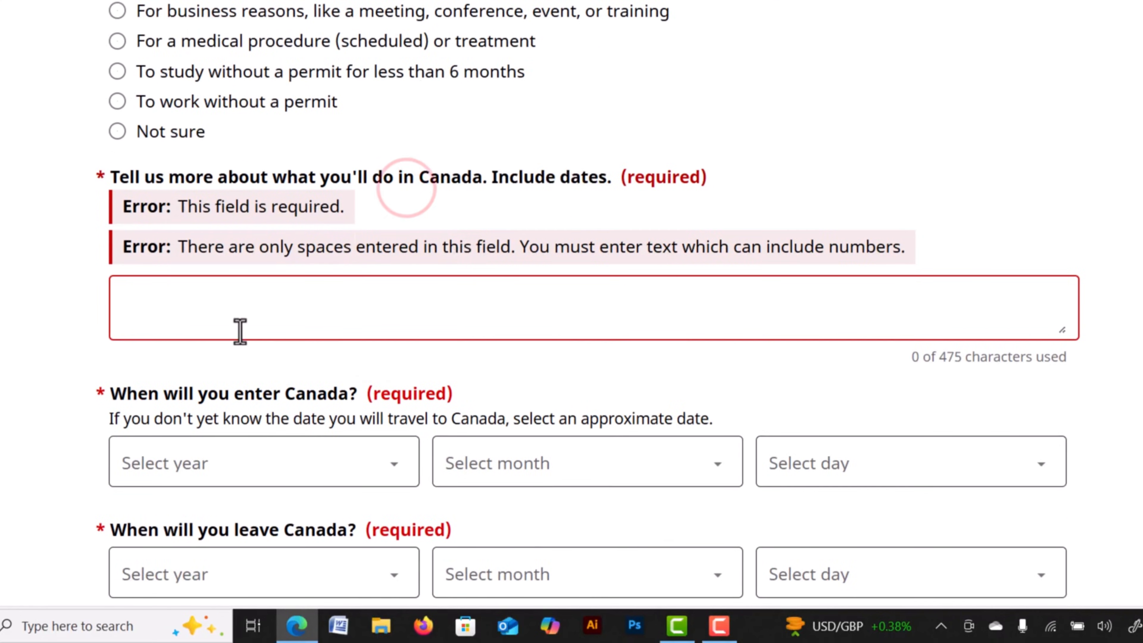
Work in the trip description field, checking its character limit note.
left_click(239, 315)
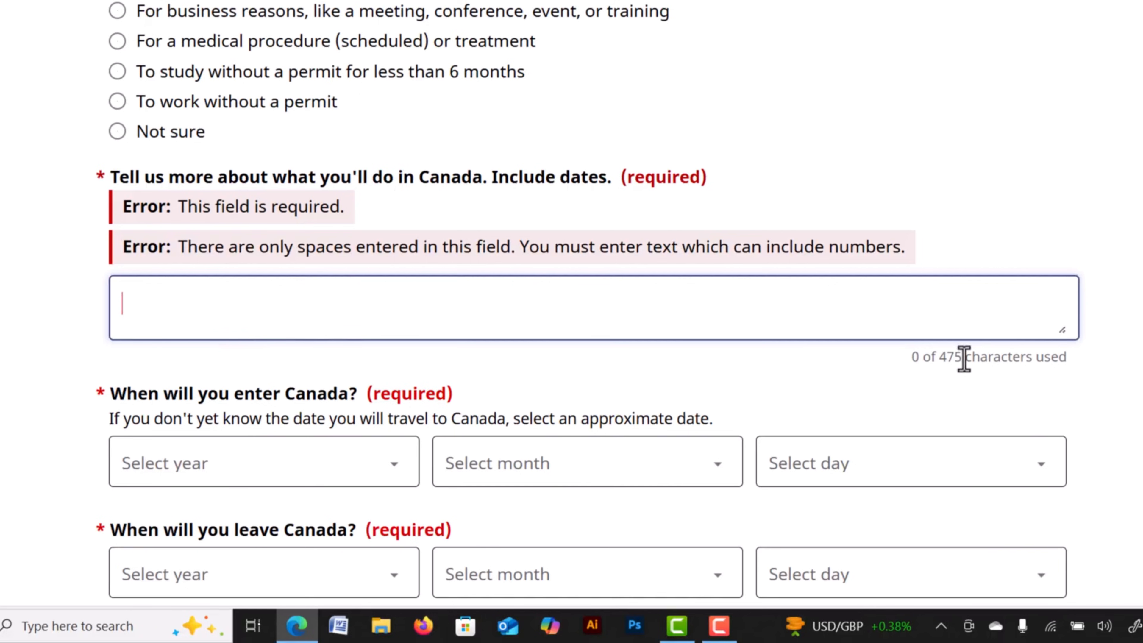
left_click_drag(937, 361, 1061, 362)
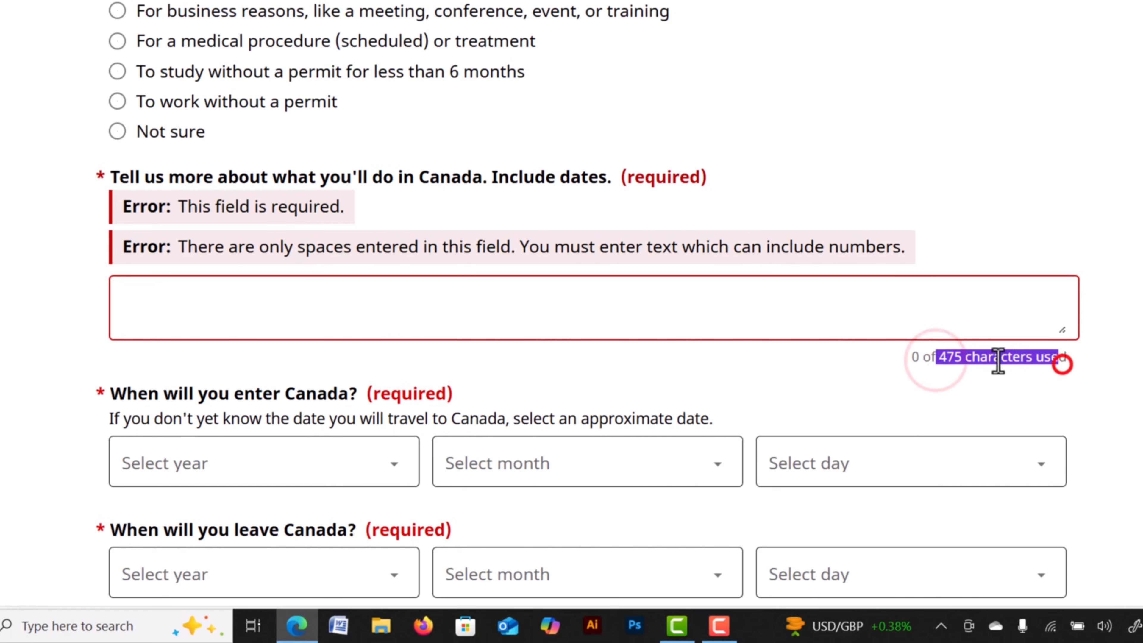
left_click(997, 359)
left_click(294, 287)
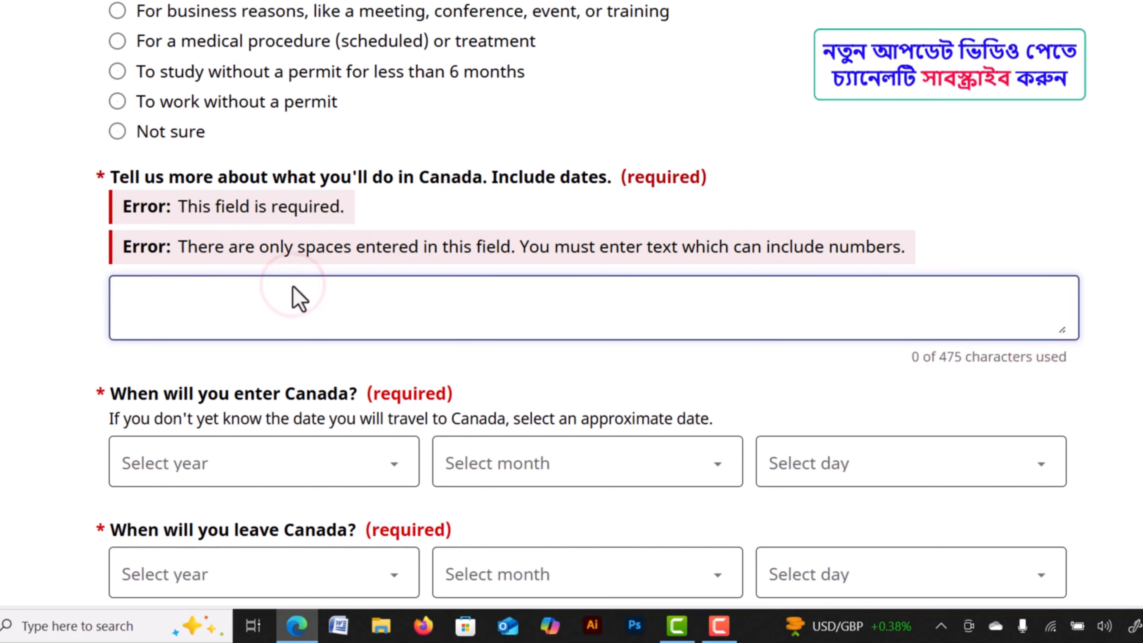
scroll(407, 286, "down", 2)
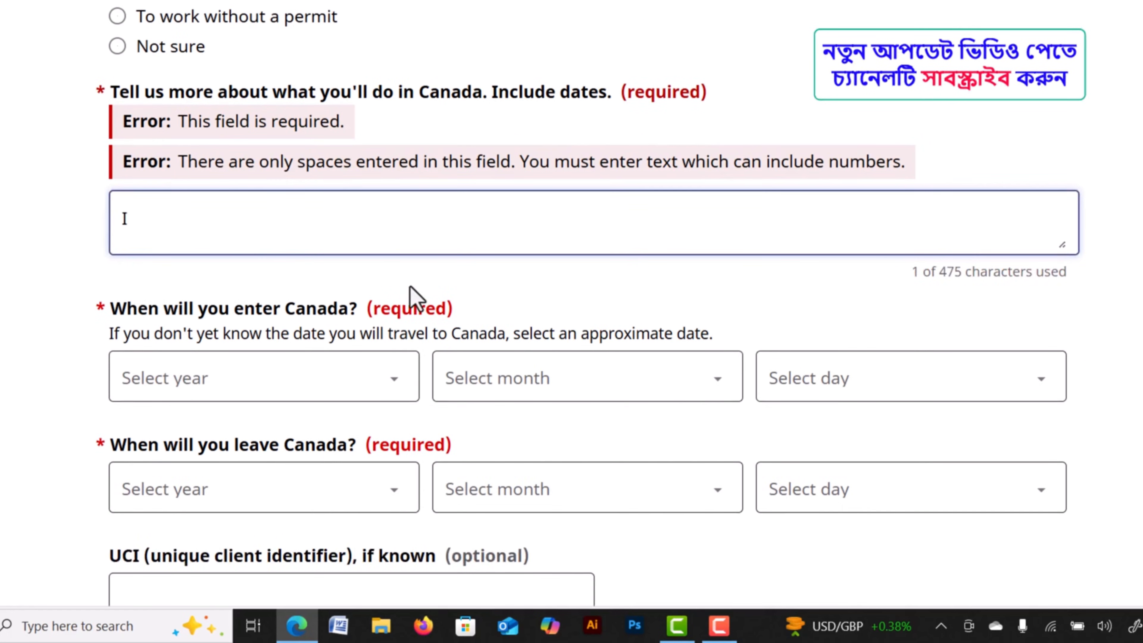
scroll(431, 285, "down", 4)
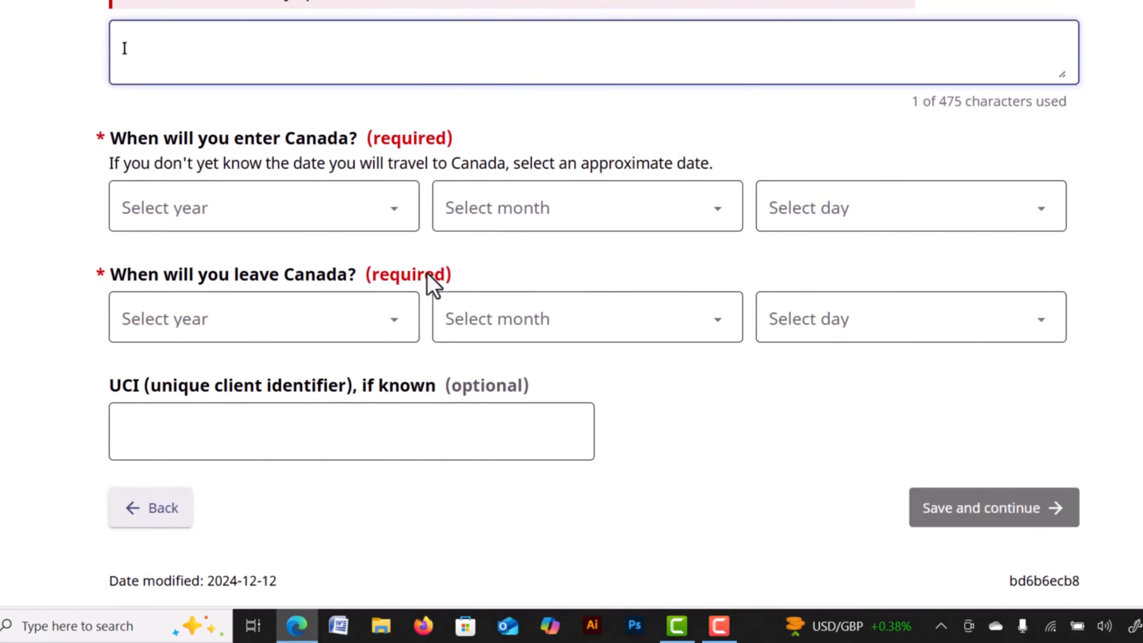
left_click(212, 135)
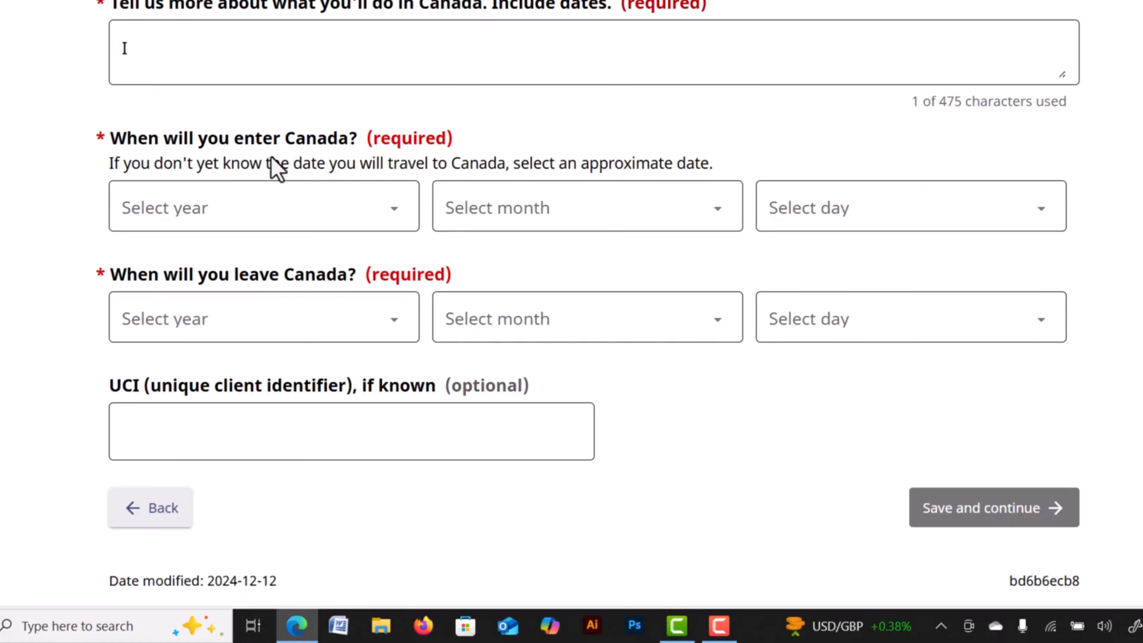
Set the Canada entry date to 4 July 2025.
left_click(231, 215)
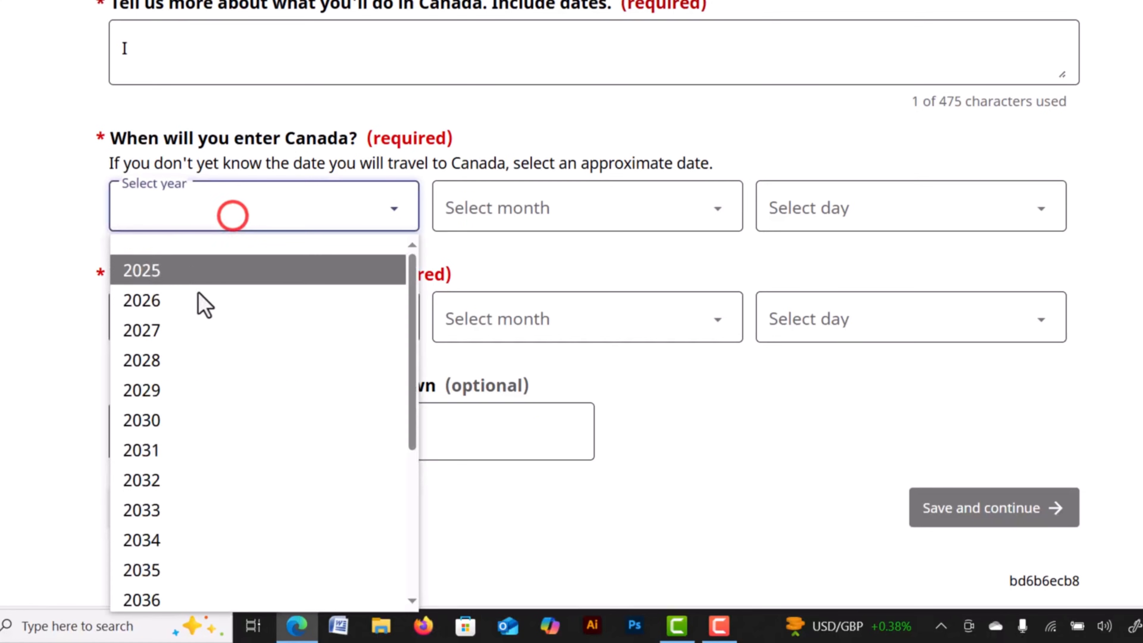
left_click(185, 272)
left_click(542, 207)
left_click(447, 392)
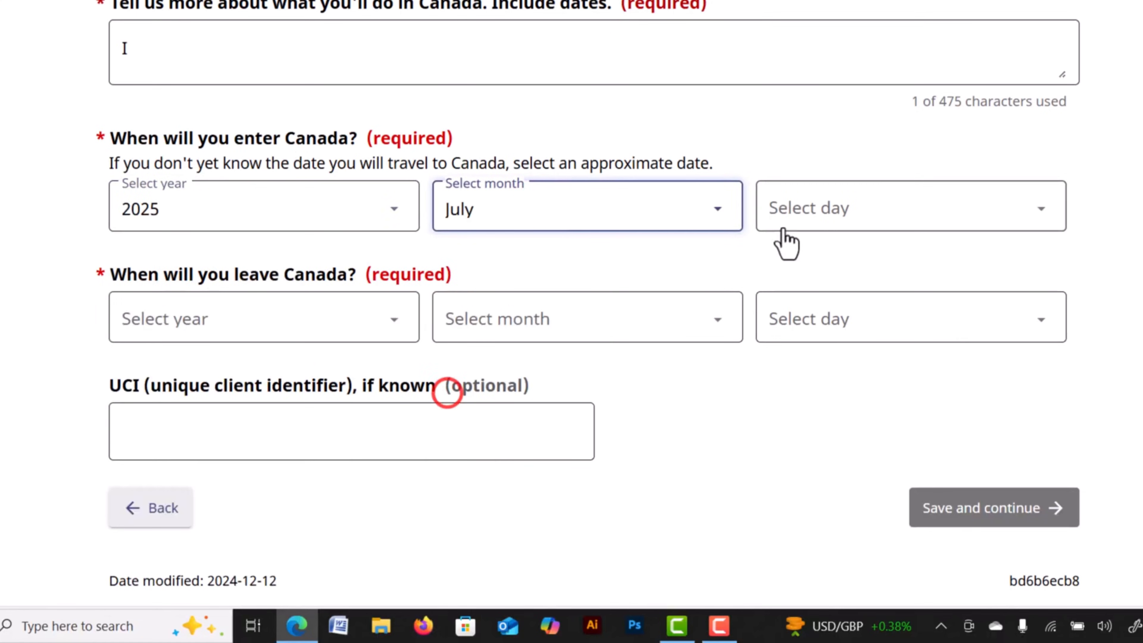
left_click(803, 211)
left_click(793, 360)
Set the departure date to 10 July 2025 and save the Purpose page.
left_click(187, 304)
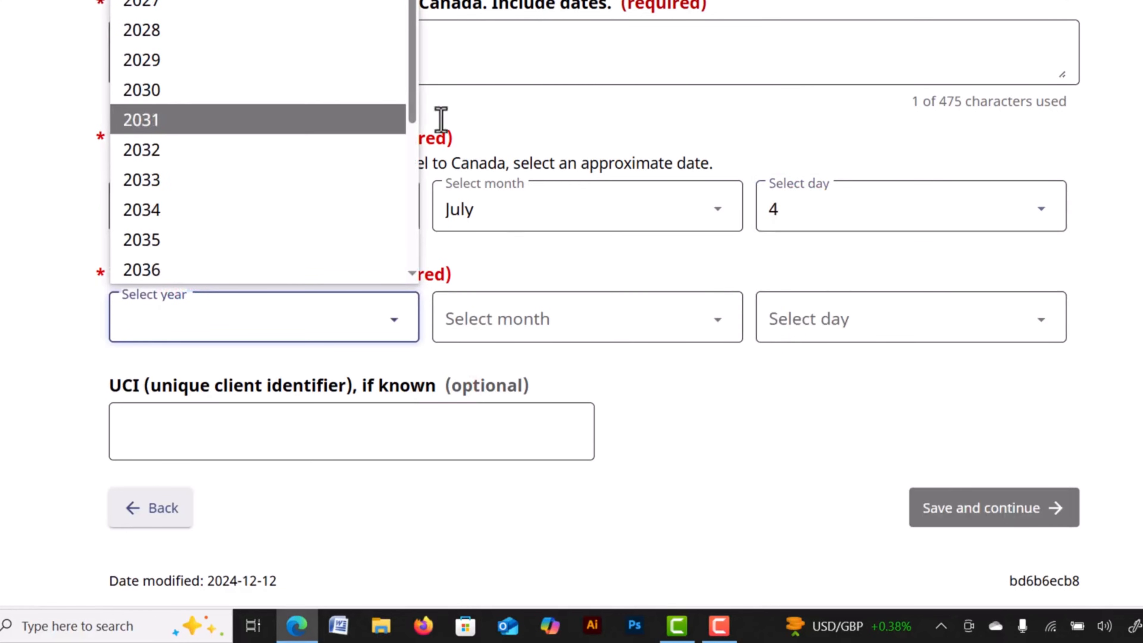
left_click(279, 1)
left_click(582, 317)
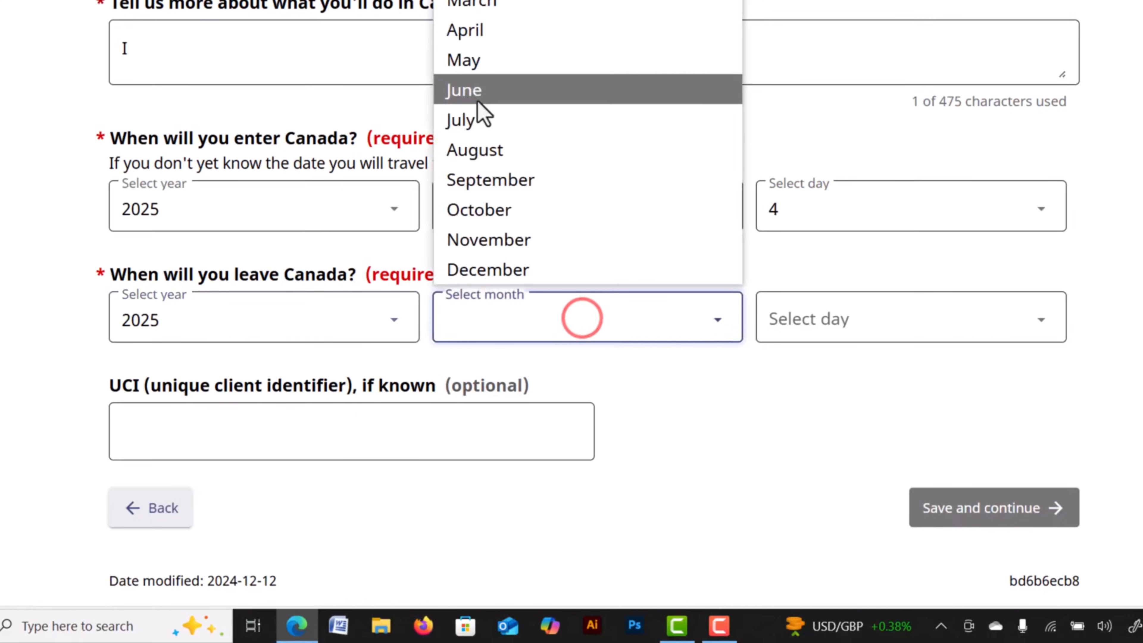
left_click(467, 117)
left_click(834, 309)
left_click(791, 212)
scroll(340, 257, "down", 1)
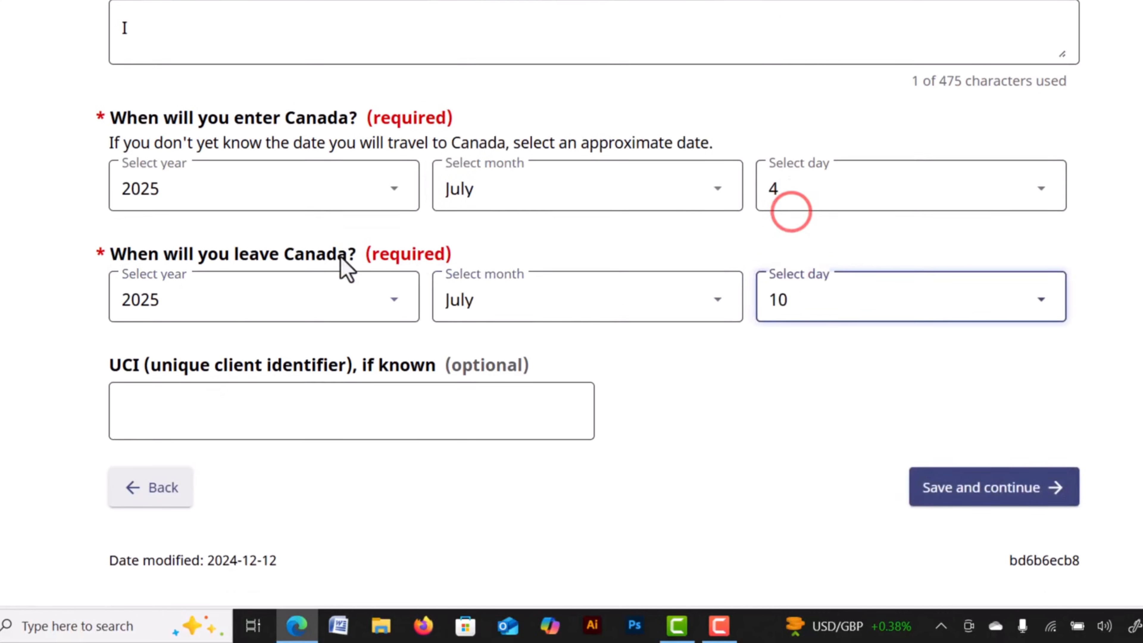
scroll(346, 270, "down", 3)
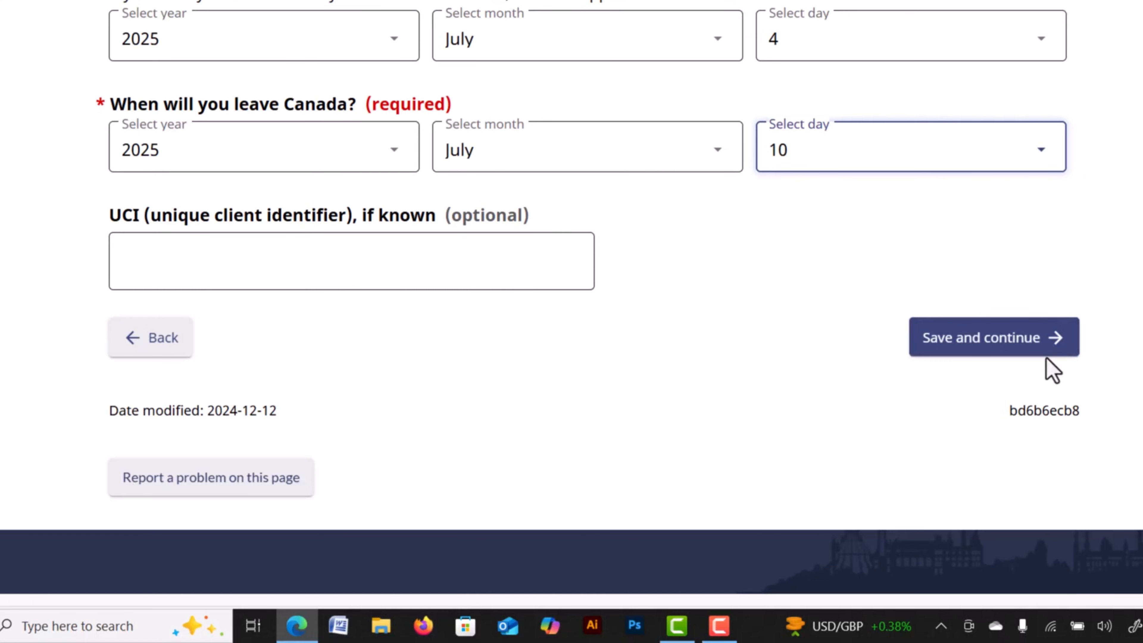
left_click(957, 342)
scroll(508, 255, "down", 3)
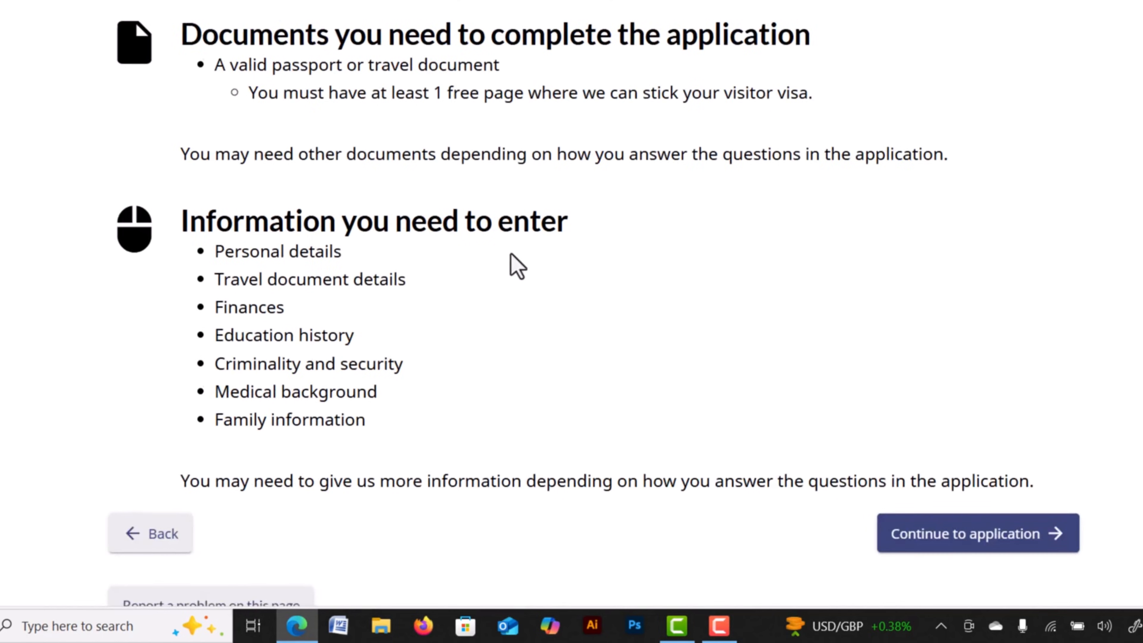
scroll(517, 266, "down", 3)
Start the application and highlight the Representative heading and question wording.
left_click(945, 362)
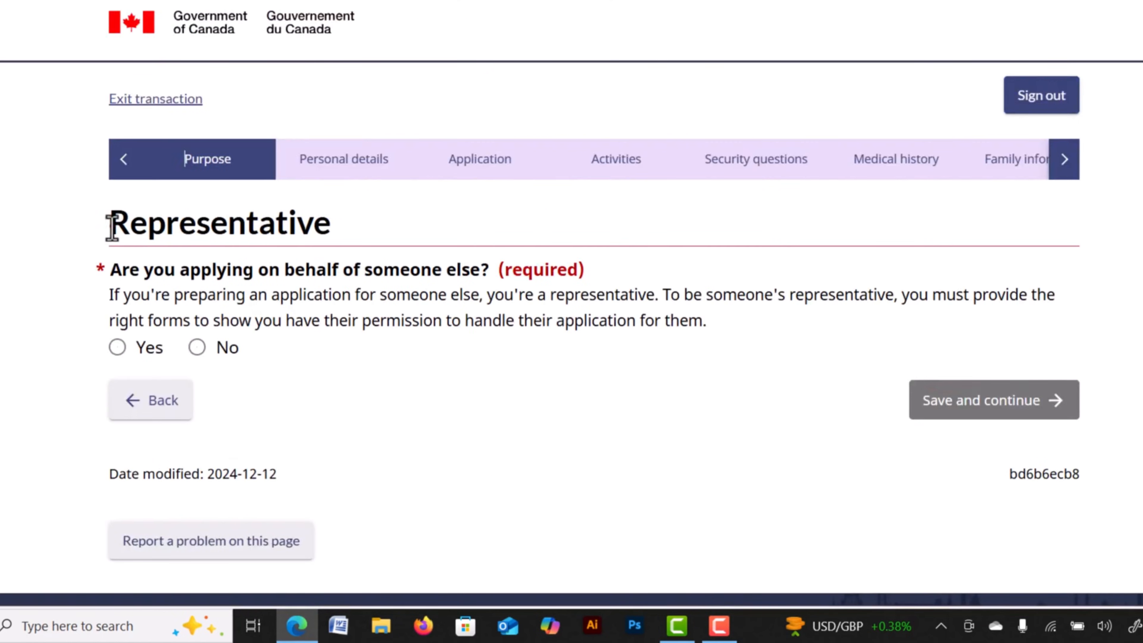
left_click_drag(111, 227, 333, 227)
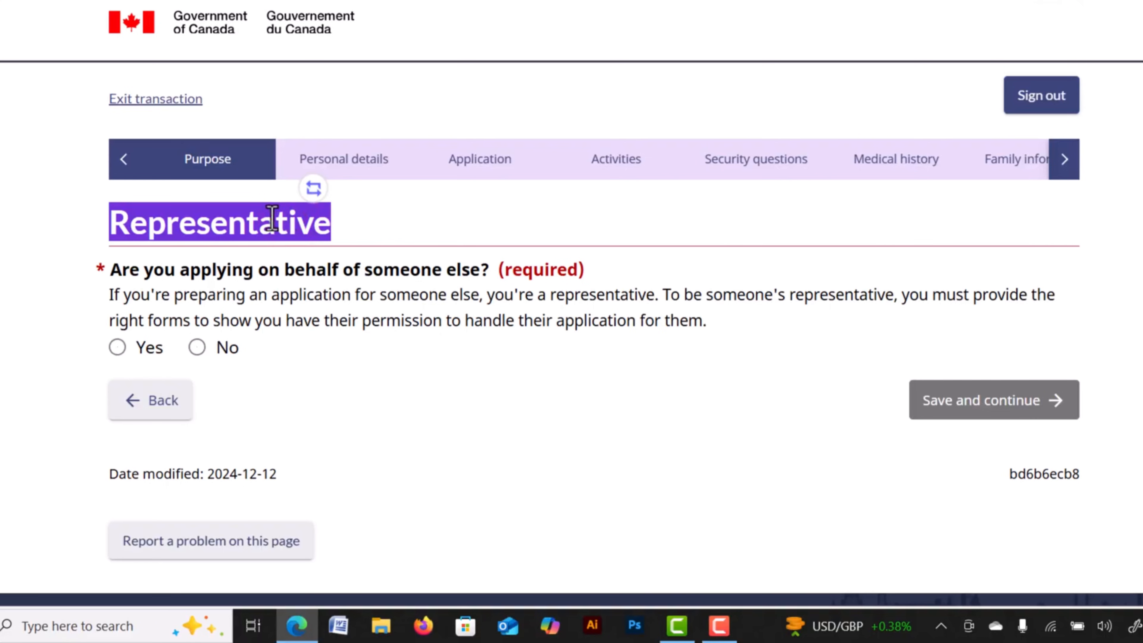
left_click(251, 219)
left_click_drag(111, 268, 164, 270)
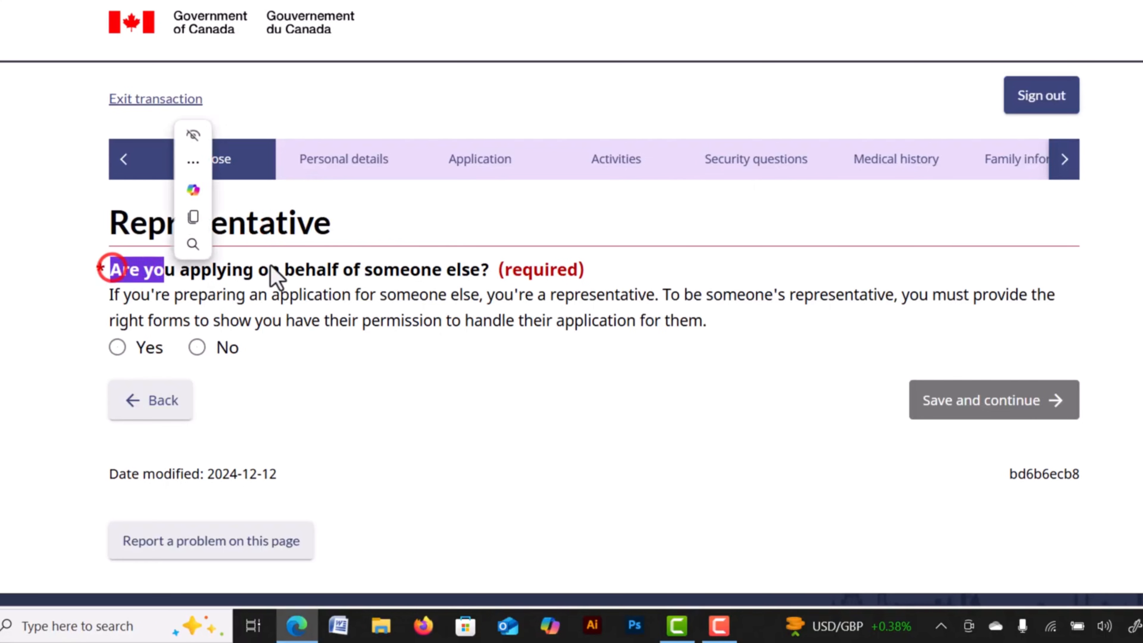
left_click_drag(335, 264, 388, 272)
left_click(306, 258)
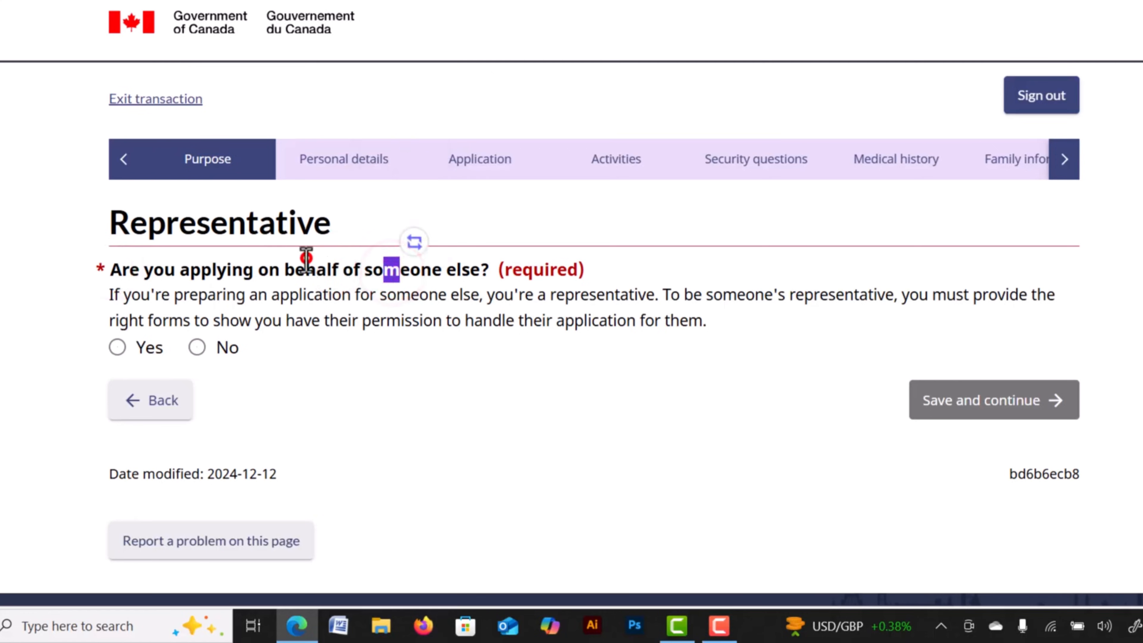
Try Yes with Family member relationship, Other telephone type and a non-Canada/US number.
left_click(112, 346)
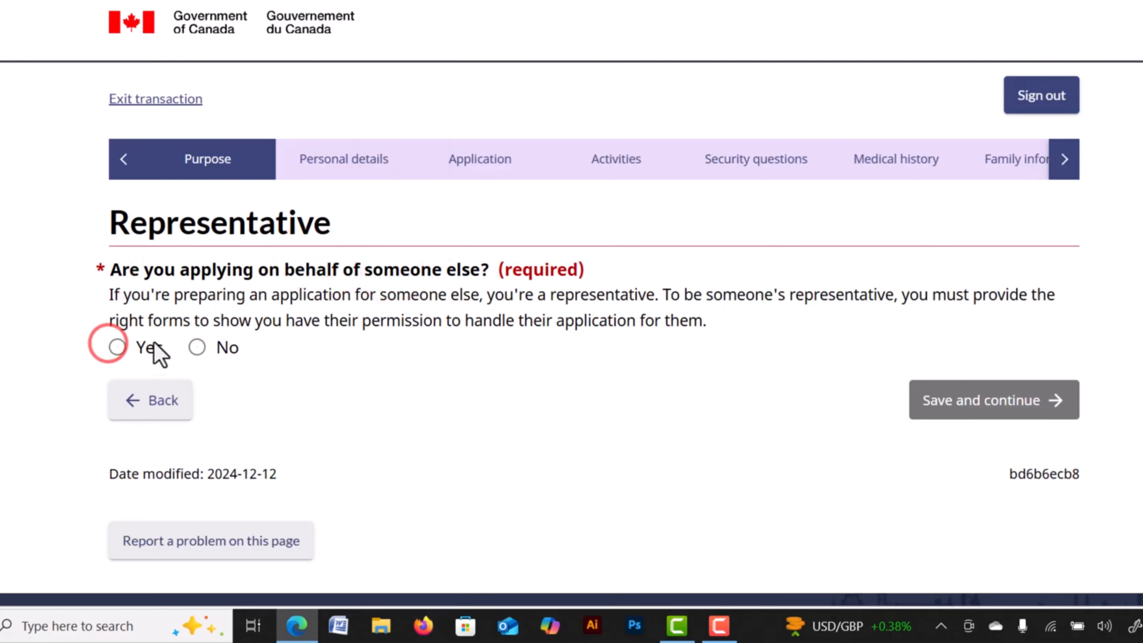
scroll(139, 351, "down", 5)
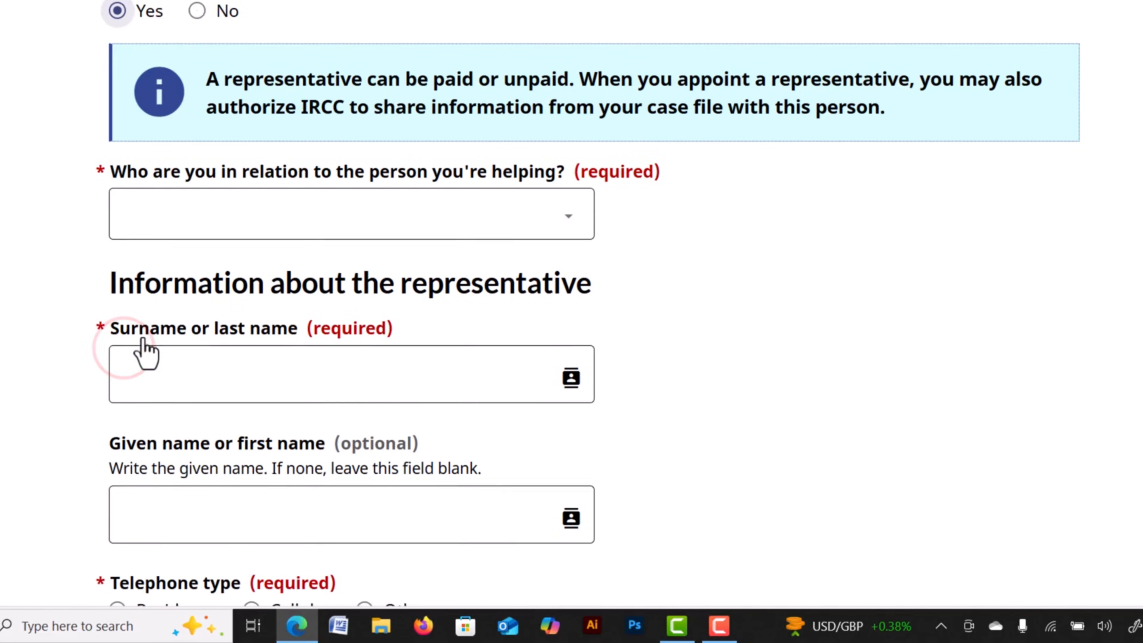
left_click_drag(372, 167, 466, 179)
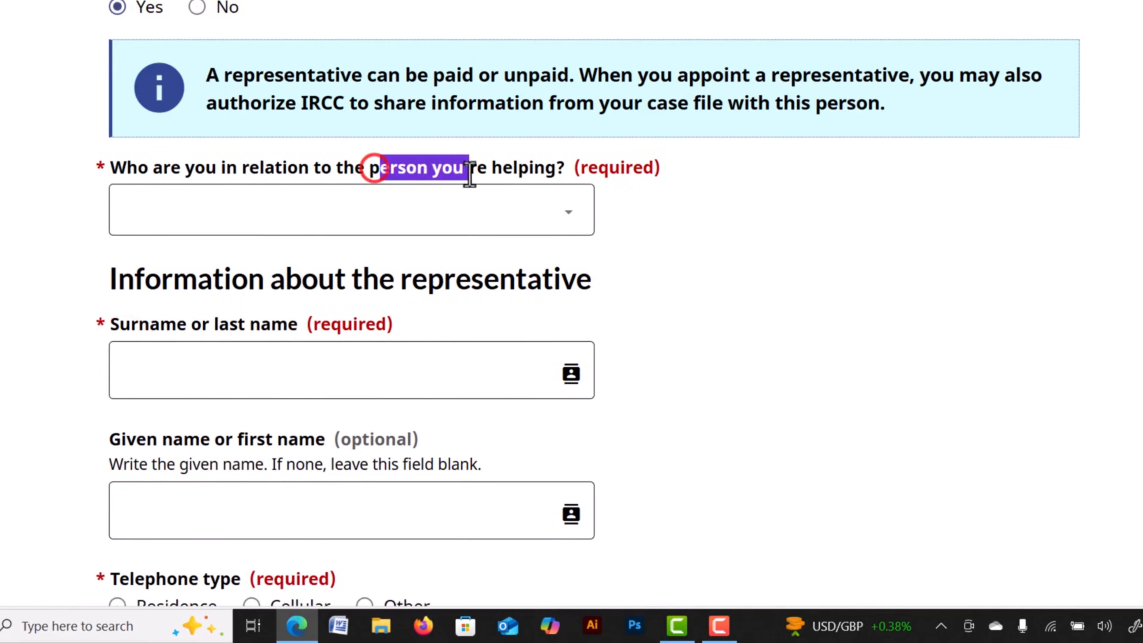
left_click_drag(276, 168, 280, 168)
left_click(500, 218)
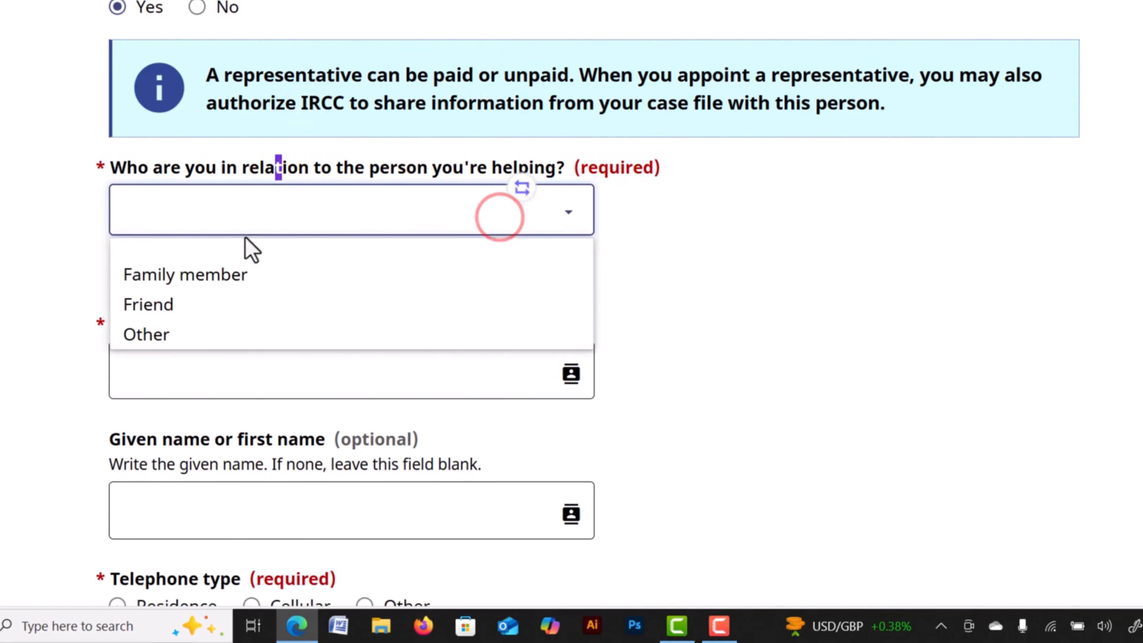
left_click(189, 273)
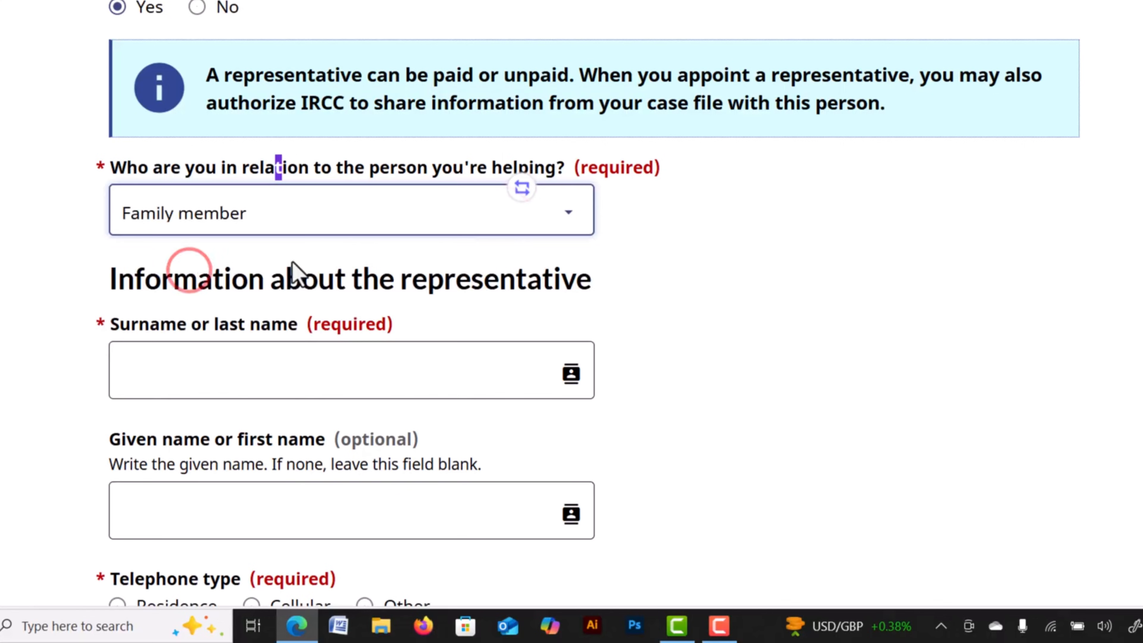
scroll(315, 271, "down", 3)
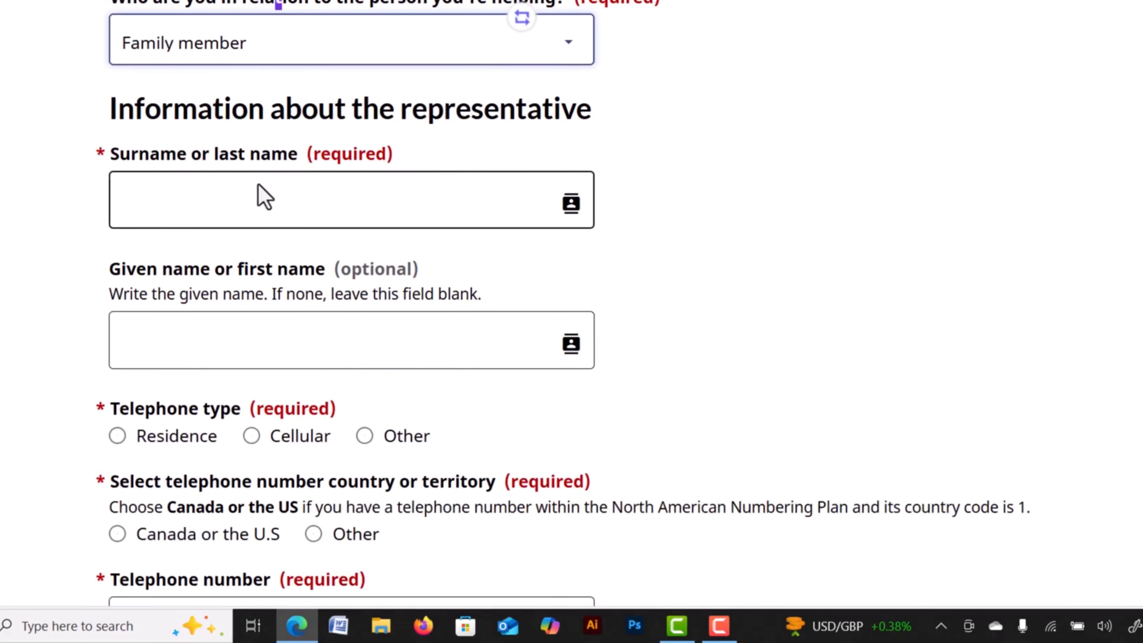
left_click_drag(206, 148, 285, 155)
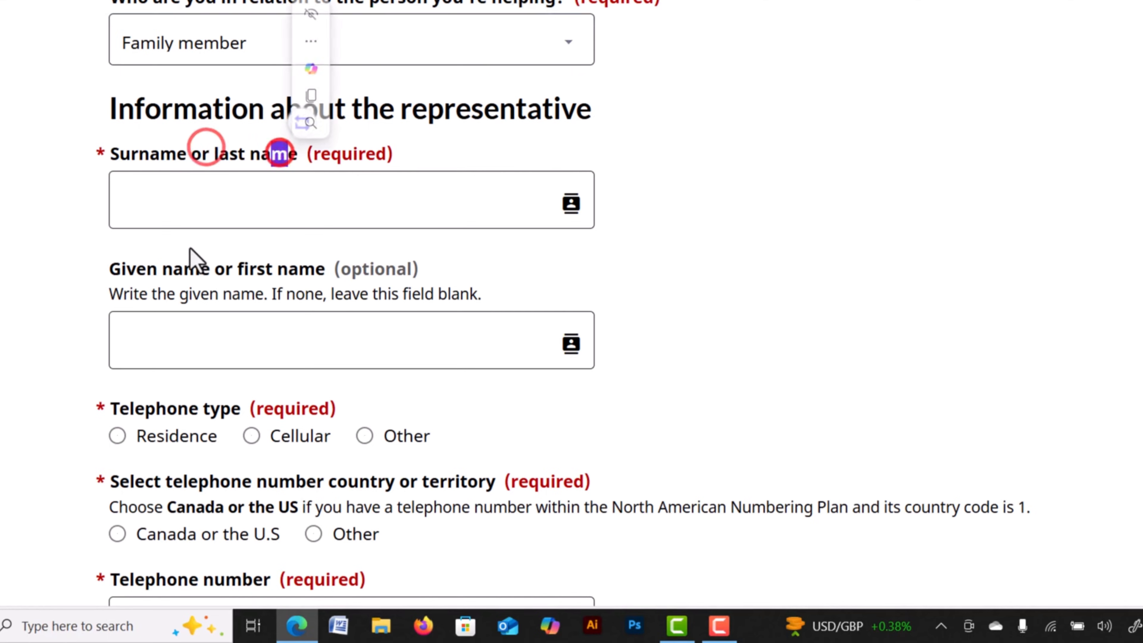
left_click_drag(188, 267, 244, 276)
left_click(364, 435)
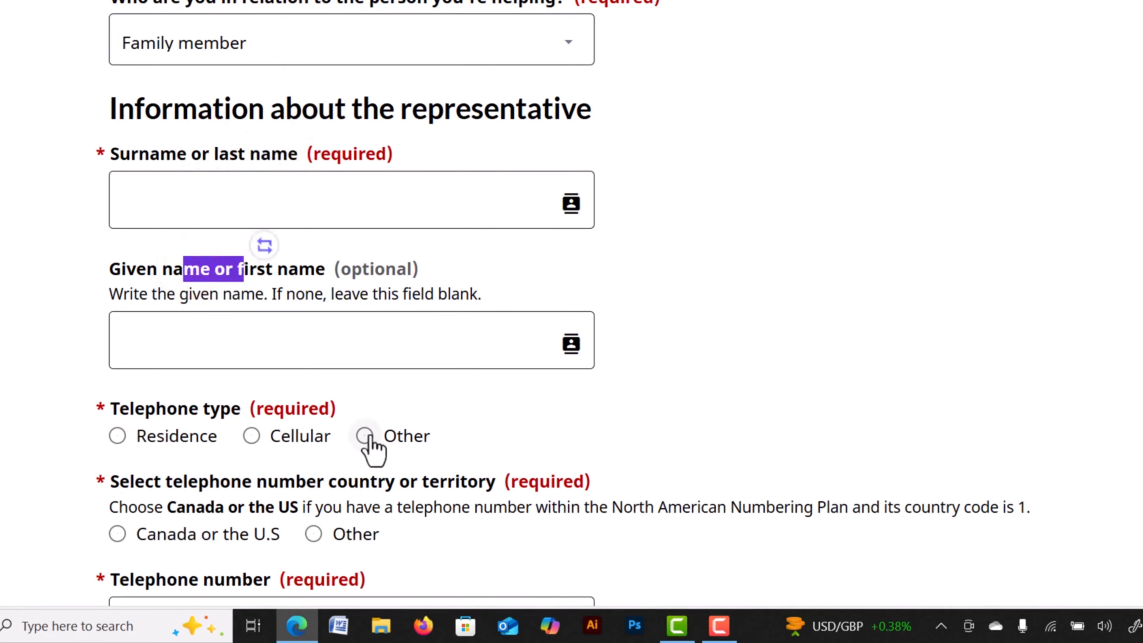
scroll(387, 369, "down", 3)
scroll(324, 229, "down", 2)
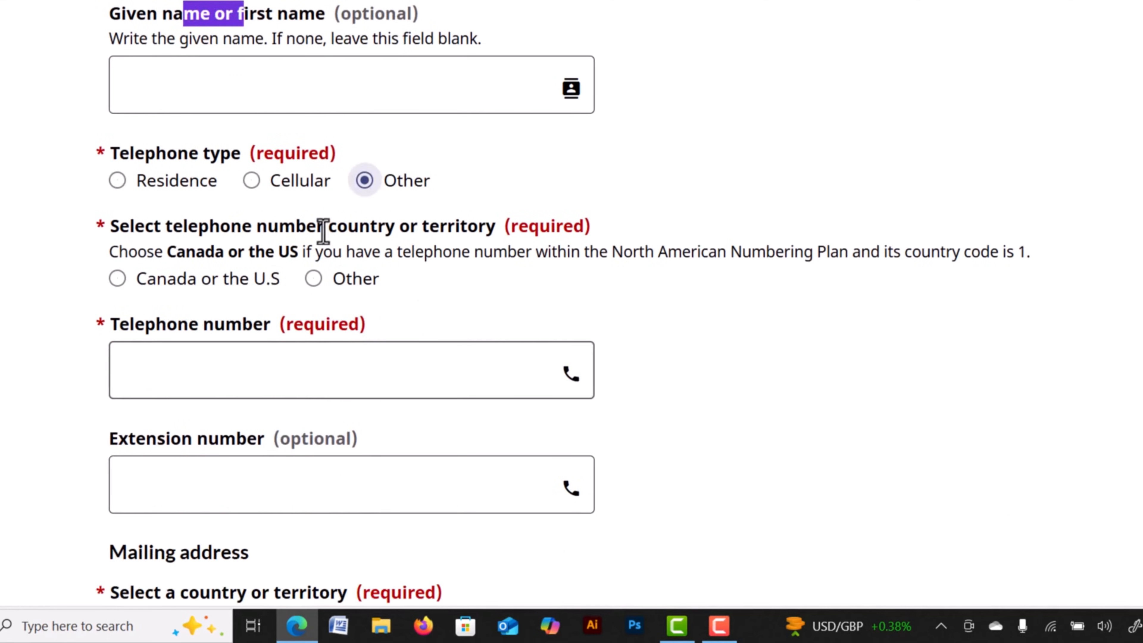
left_click(314, 278)
Switch the answer back to No and save the Representative page.
scroll(306, 138, "down", 5)
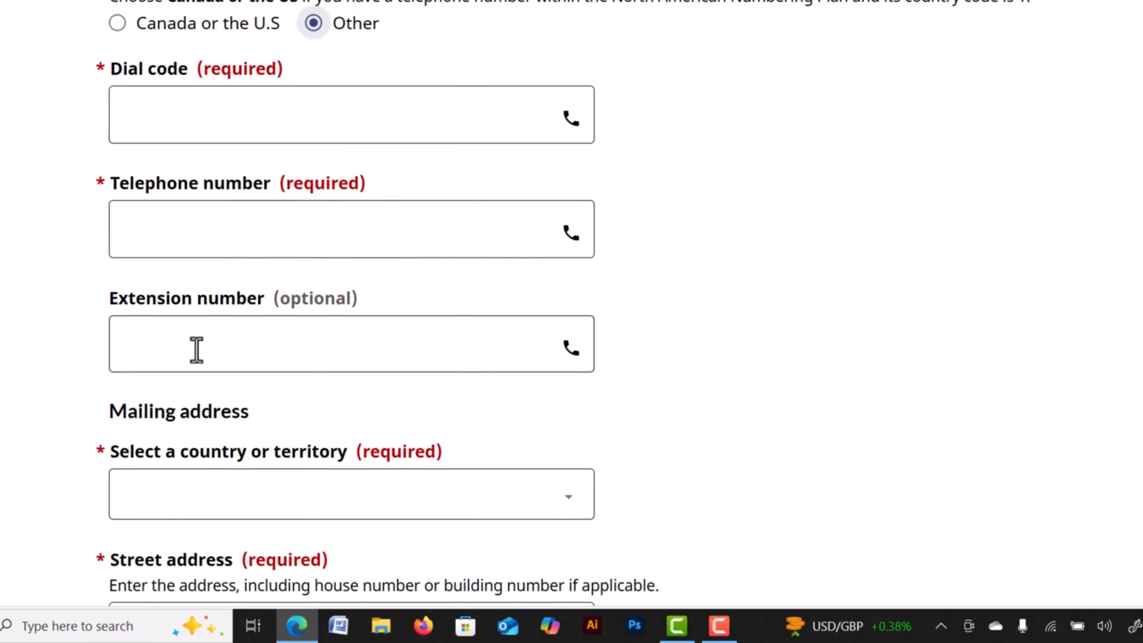
scroll(209, 350, "down", 5)
scroll(270, 176, "down", 10)
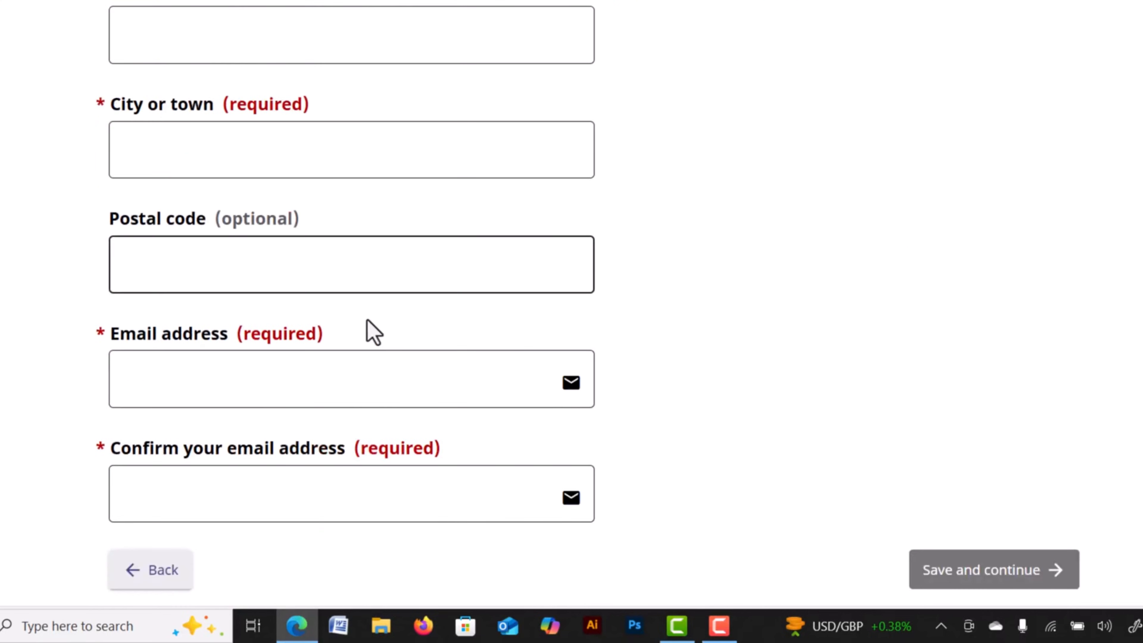
scroll(643, 315, "up", 20)
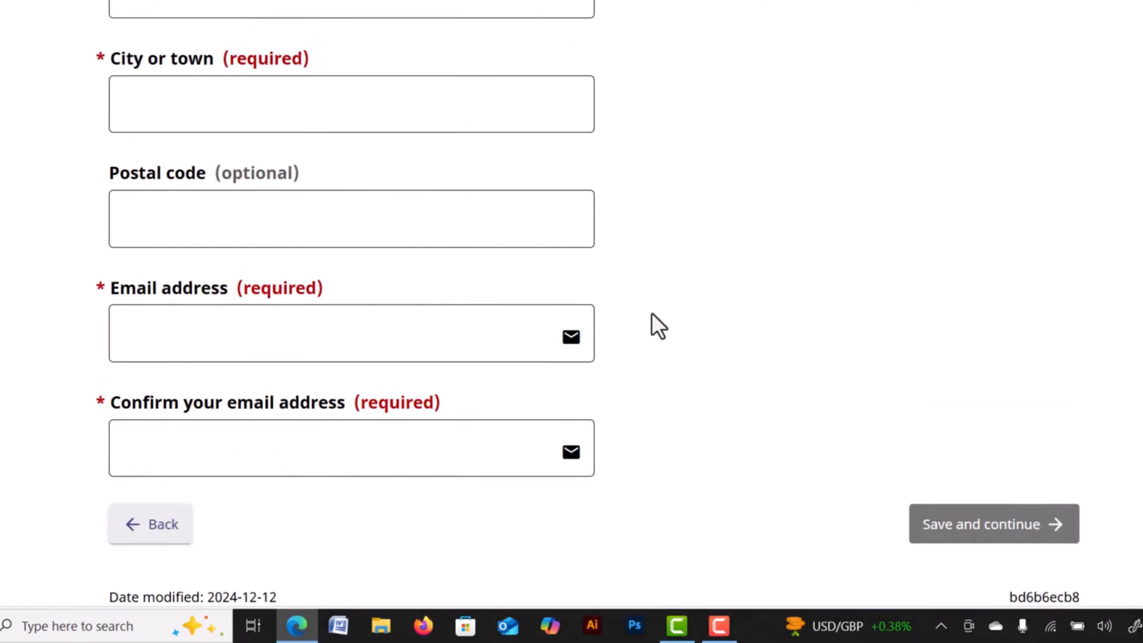
scroll(641, 315, "up", 8)
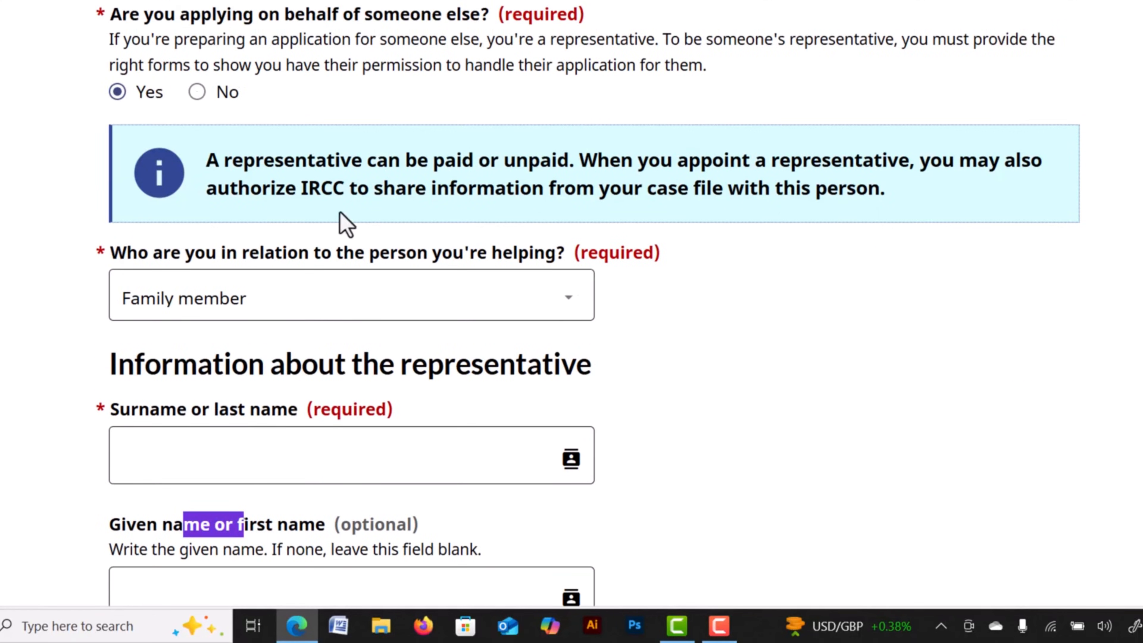
left_click(194, 348)
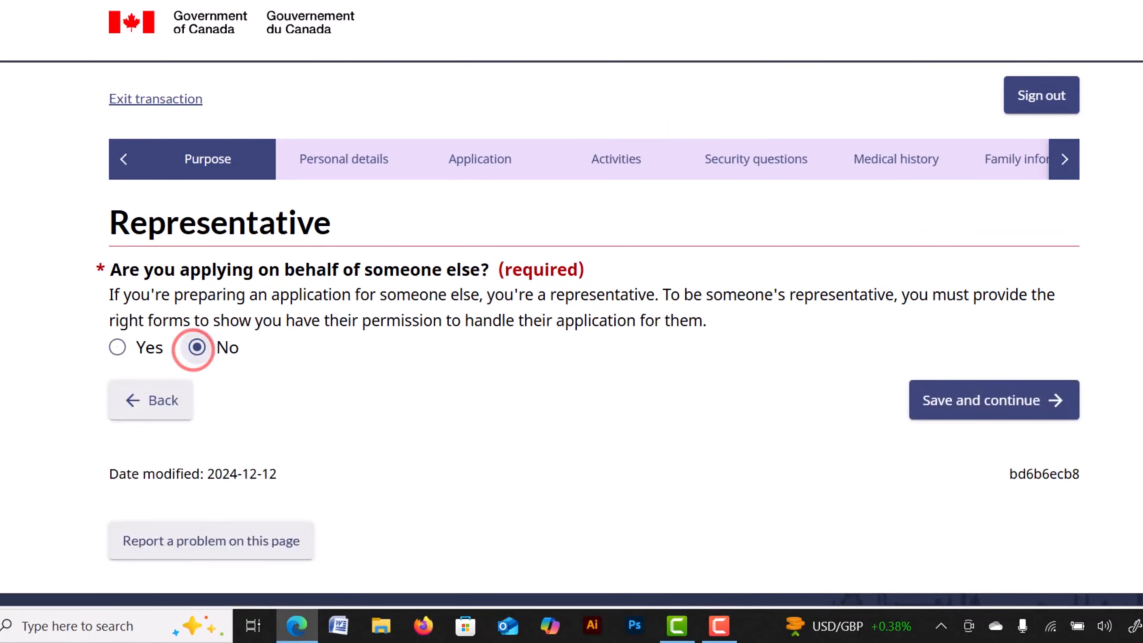
left_click(980, 403)
left_click(973, 399)
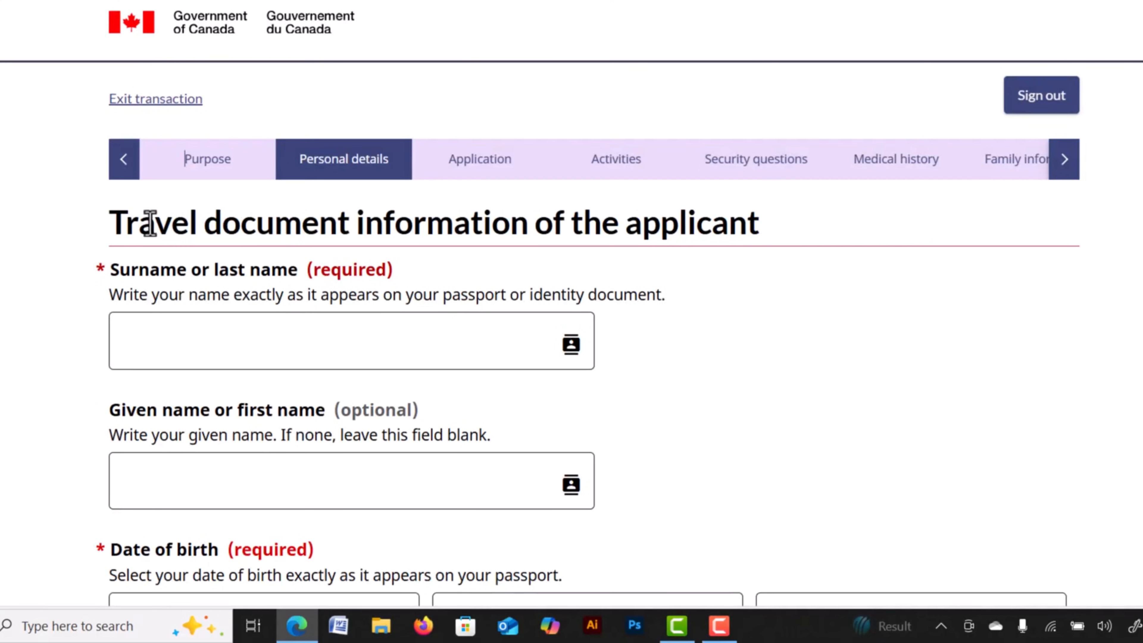
Enter the applicant's surname and given name, dismissing the autofill suggestions.
left_click_drag(145, 222, 347, 222)
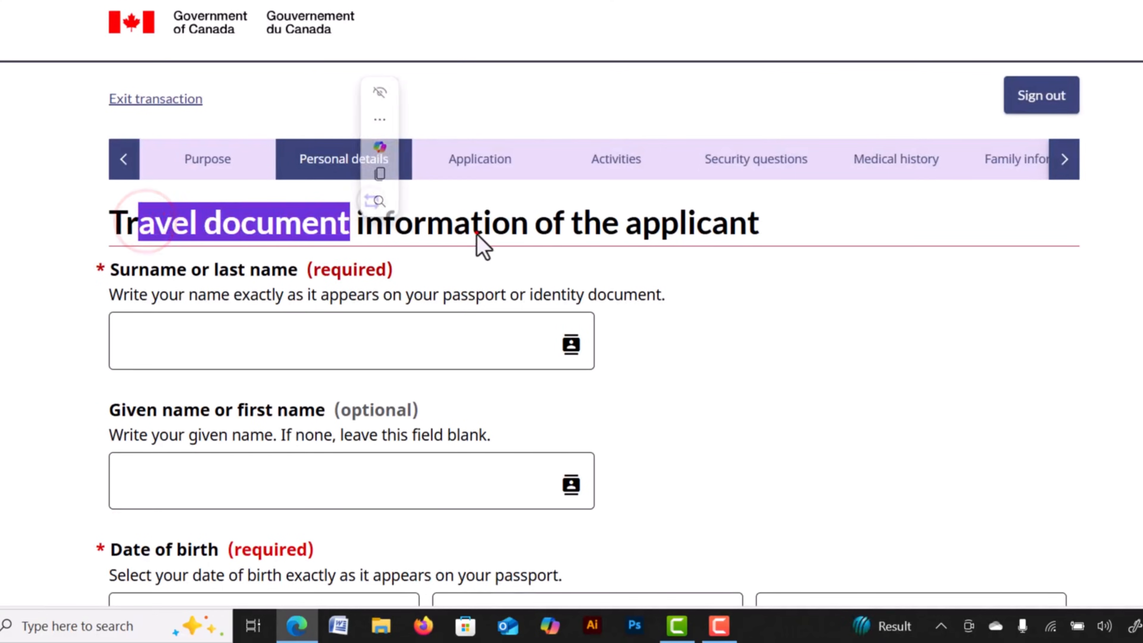
left_click_drag(471, 225, 479, 229)
scroll(324, 205, "down", 2)
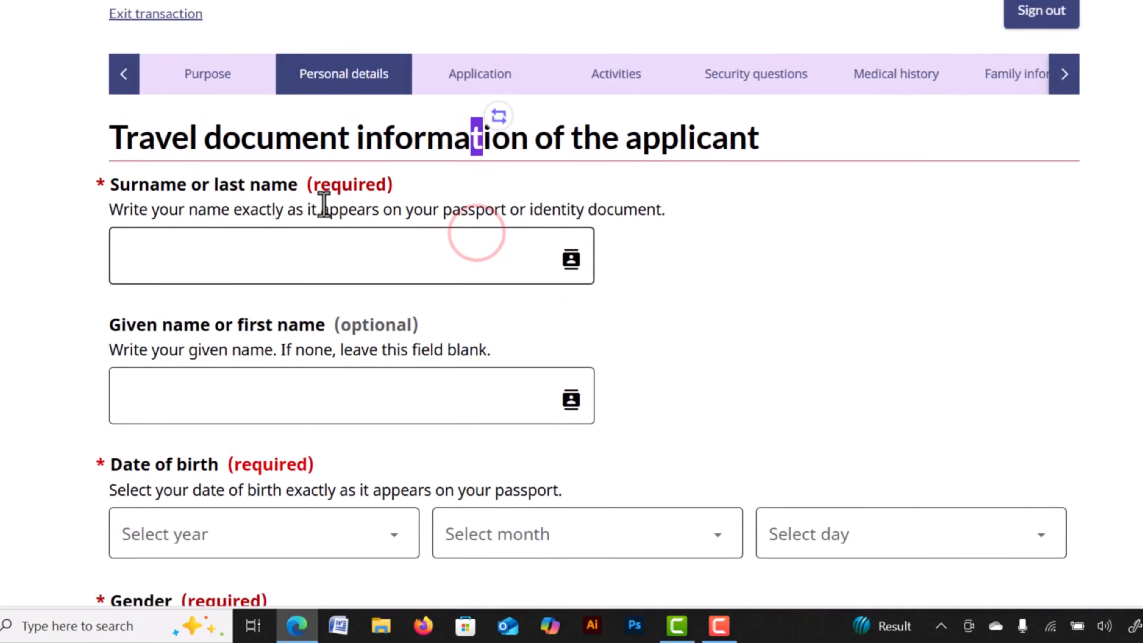
left_click(194, 244)
left_click(406, 285)
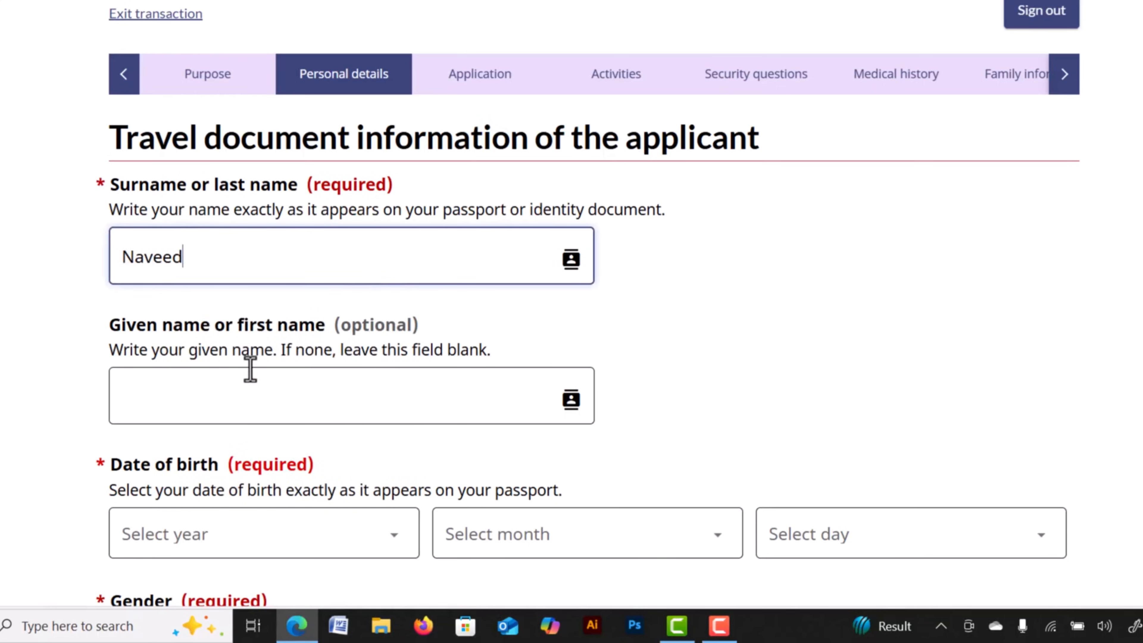
left_click(204, 391)
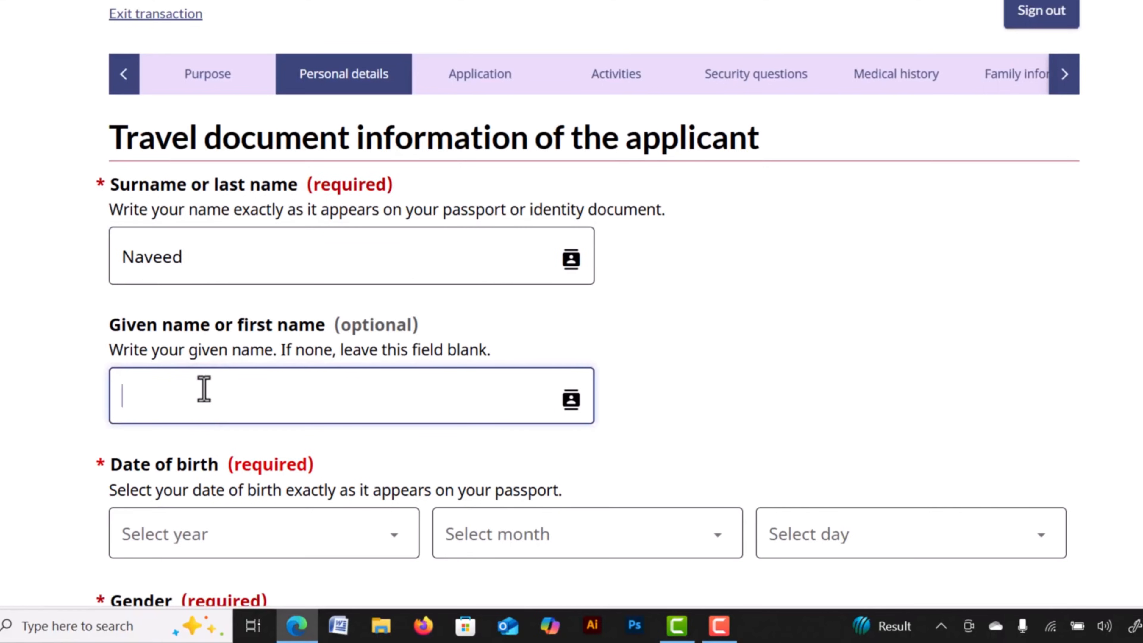
Pick the birth year, set gender to Male and save the personal details.
scroll(459, 303, "down", 5)
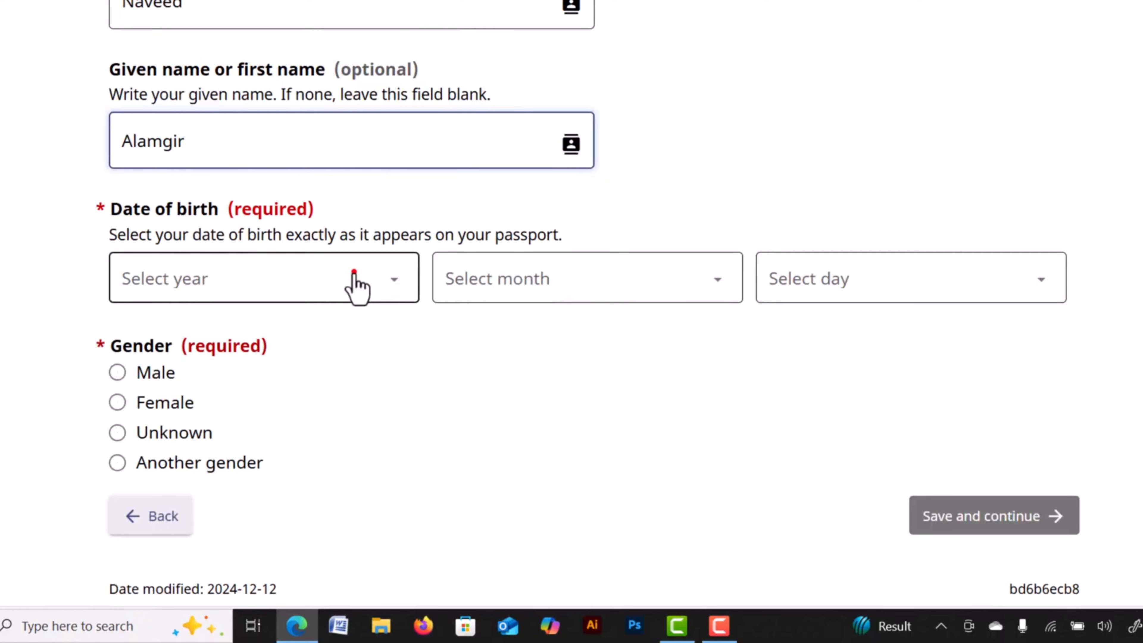
left_click(356, 281)
scroll(265, 149, "down", 3)
scroll(263, 139, "up", 3)
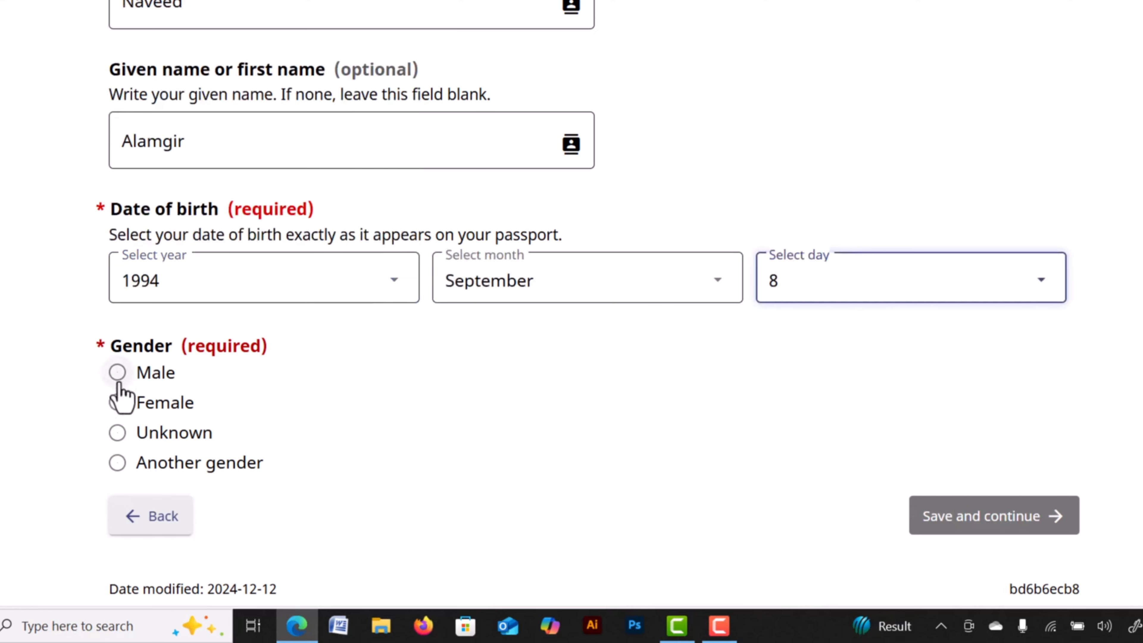
left_click(118, 372)
left_click(995, 526)
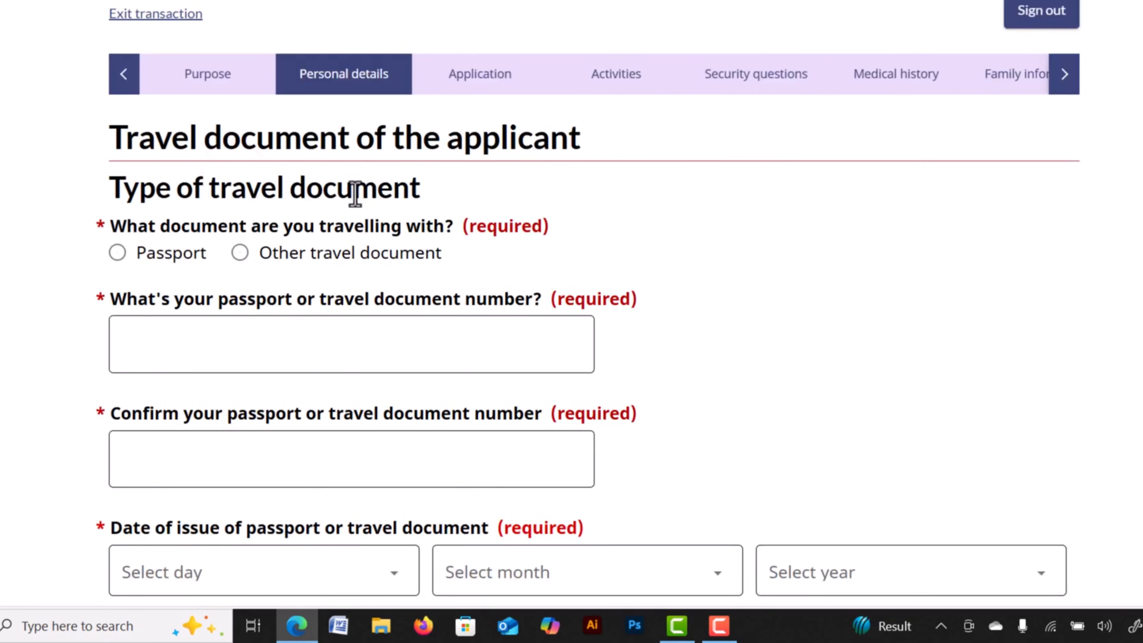
Set the travel document to Passport of the Regular kind, after briefly trying another document type.
left_click(119, 256)
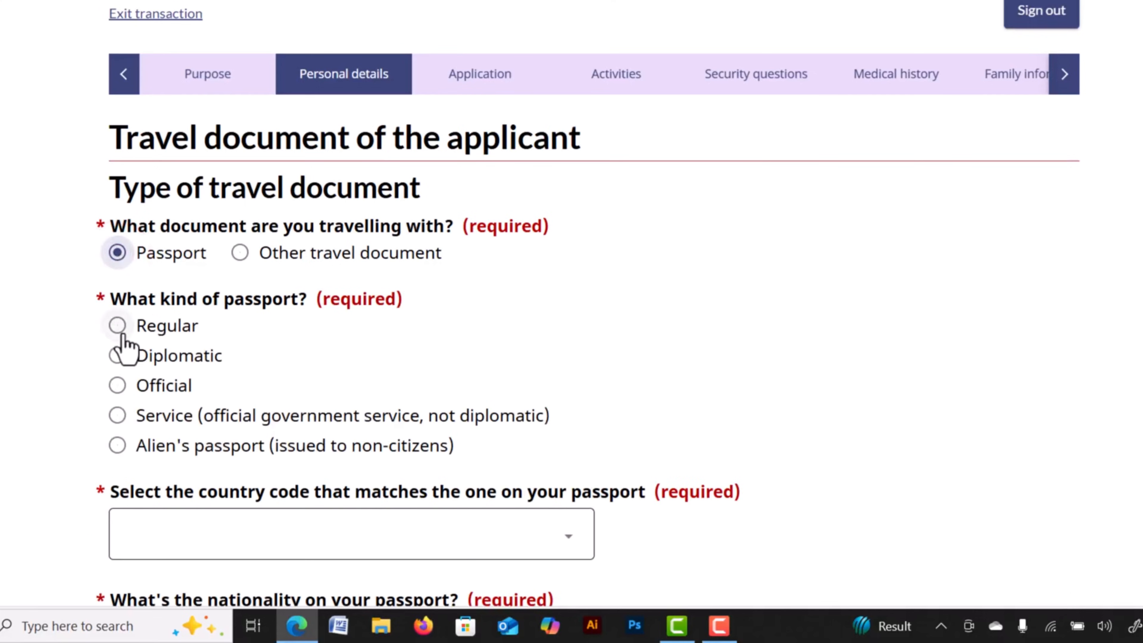
left_click(119, 331)
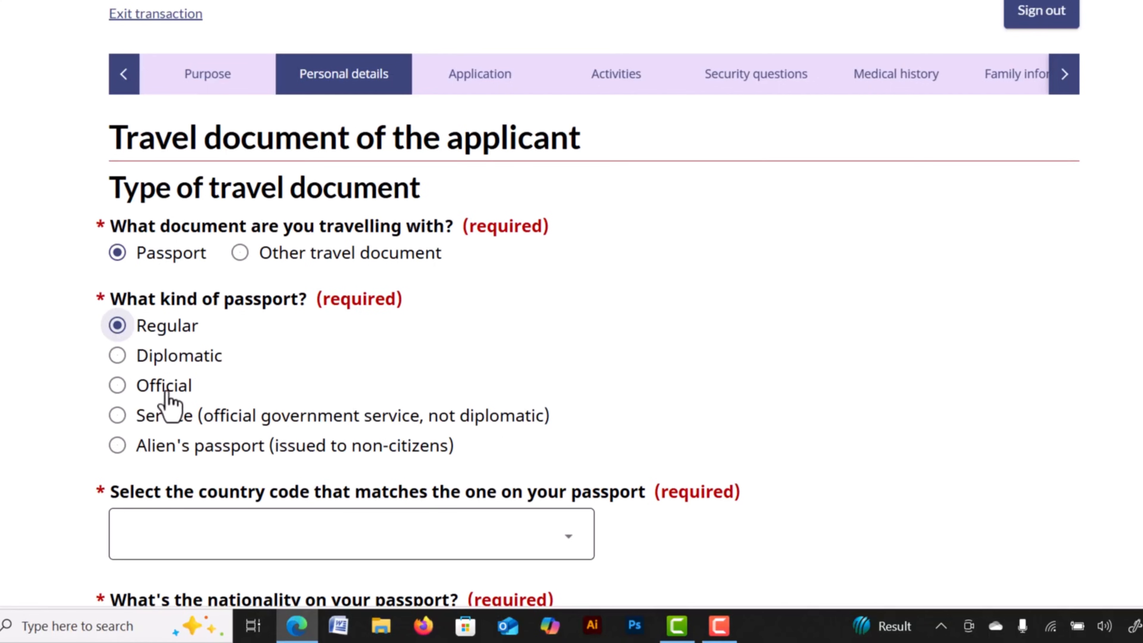
left_click(239, 253)
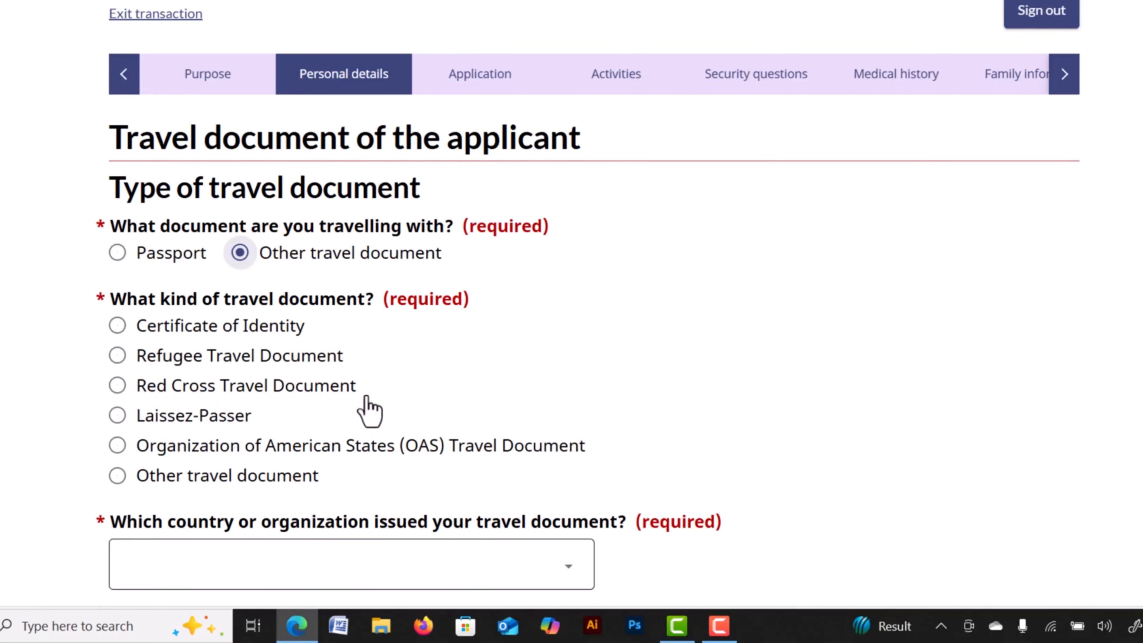
scroll(314, 447, "down", 2)
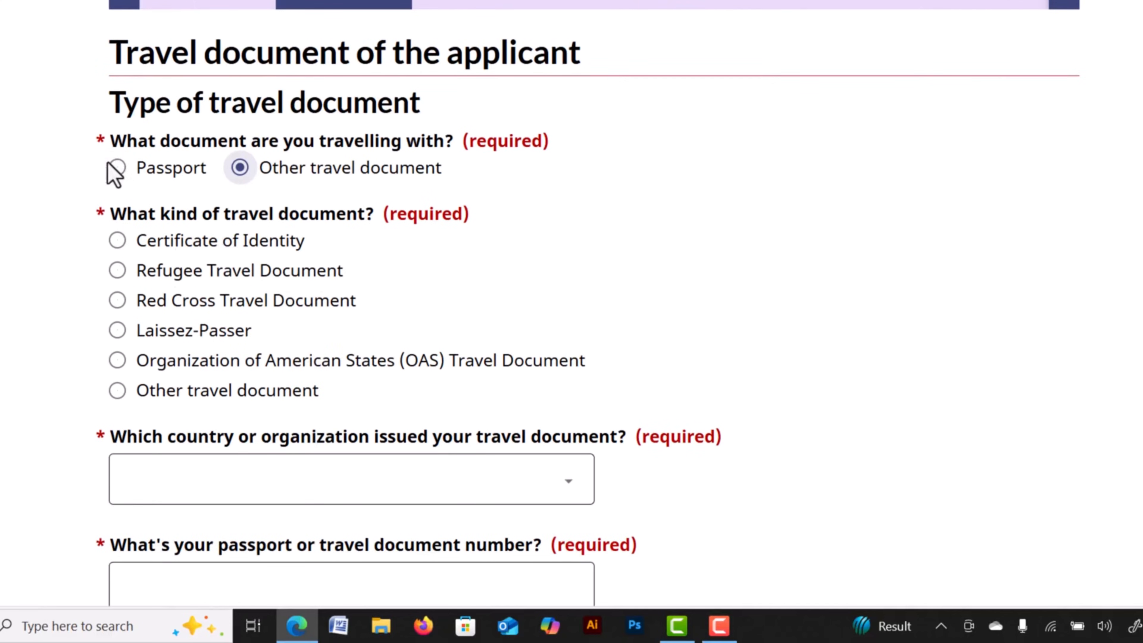
left_click(113, 168)
left_click(116, 242)
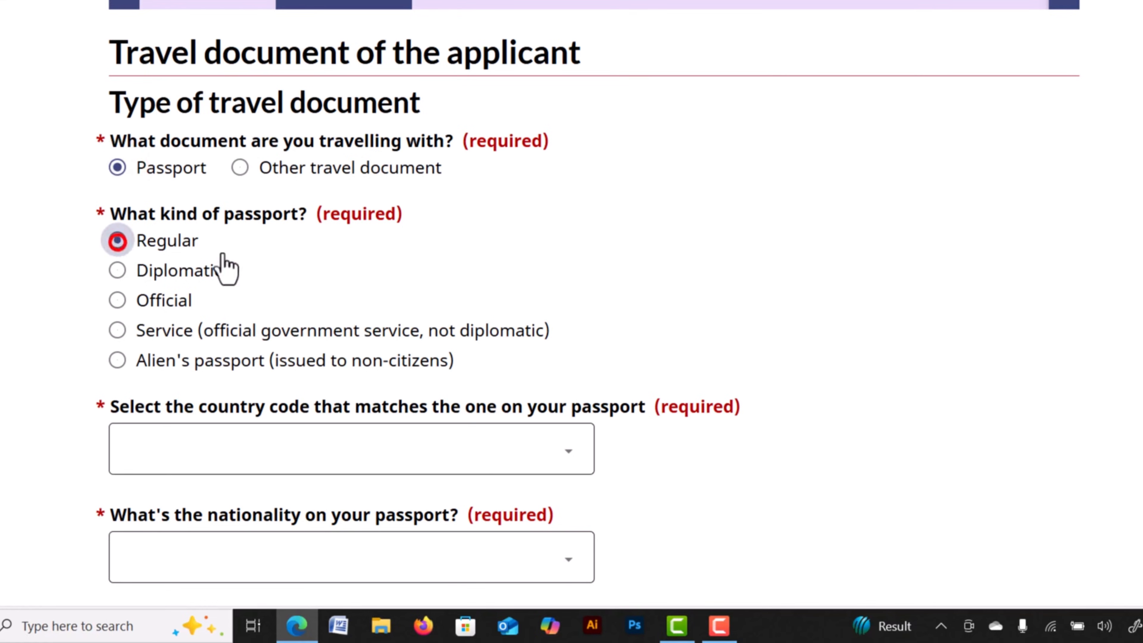
scroll(225, 268, "down", 6)
Set the passport country code to BGD and the nationality to Bangladesh.
left_click(502, 198)
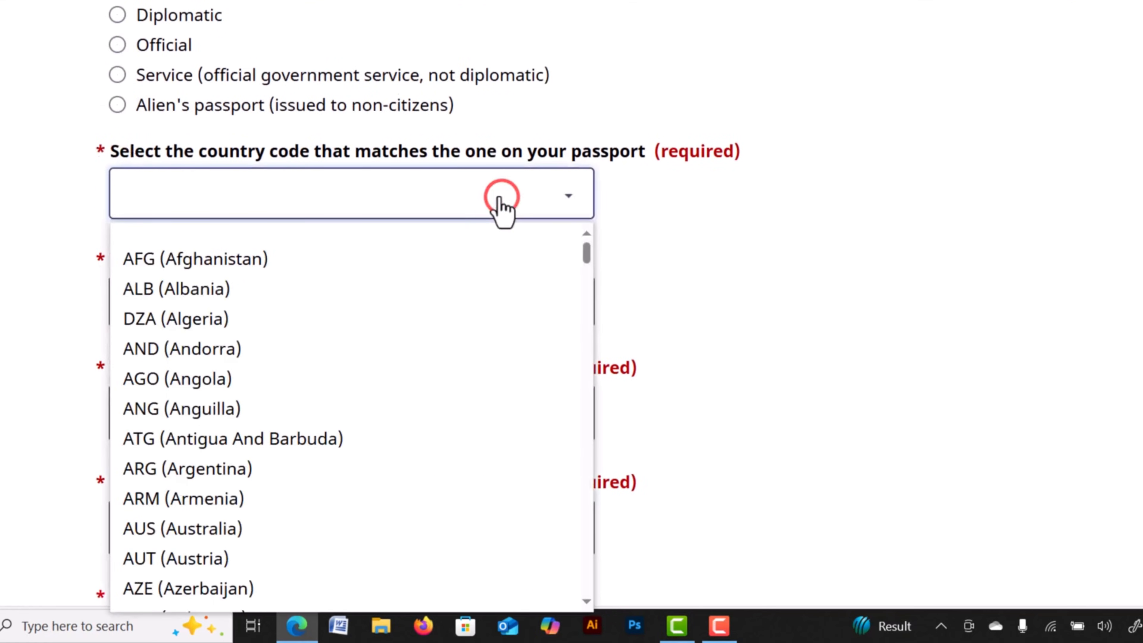
key("b")
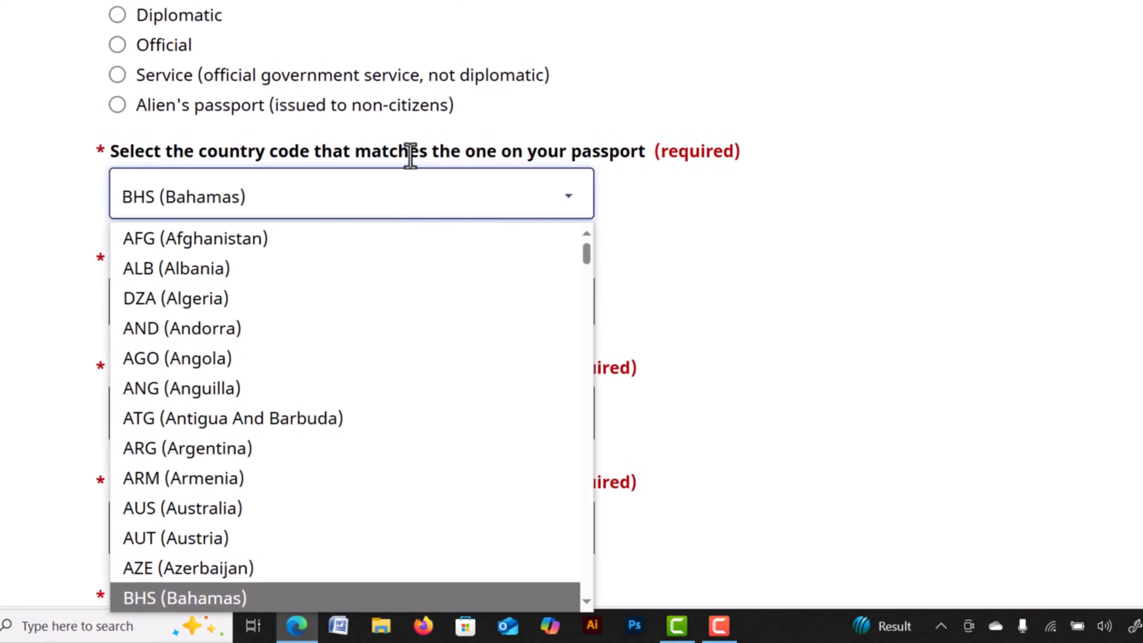
key("Return")
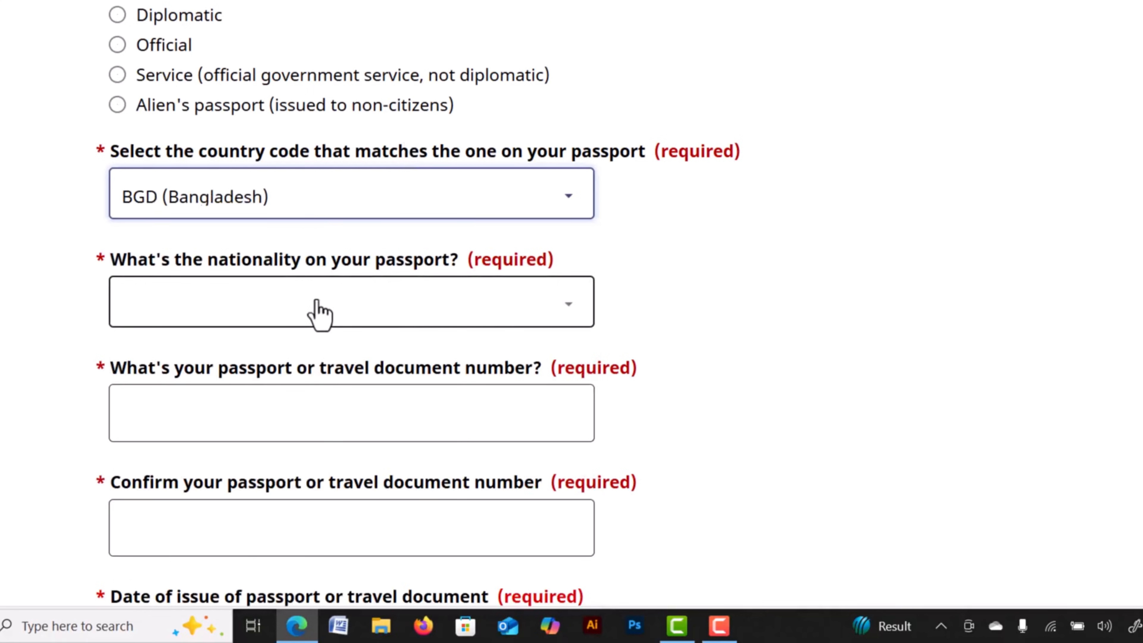
left_click(316, 298)
type("ban")
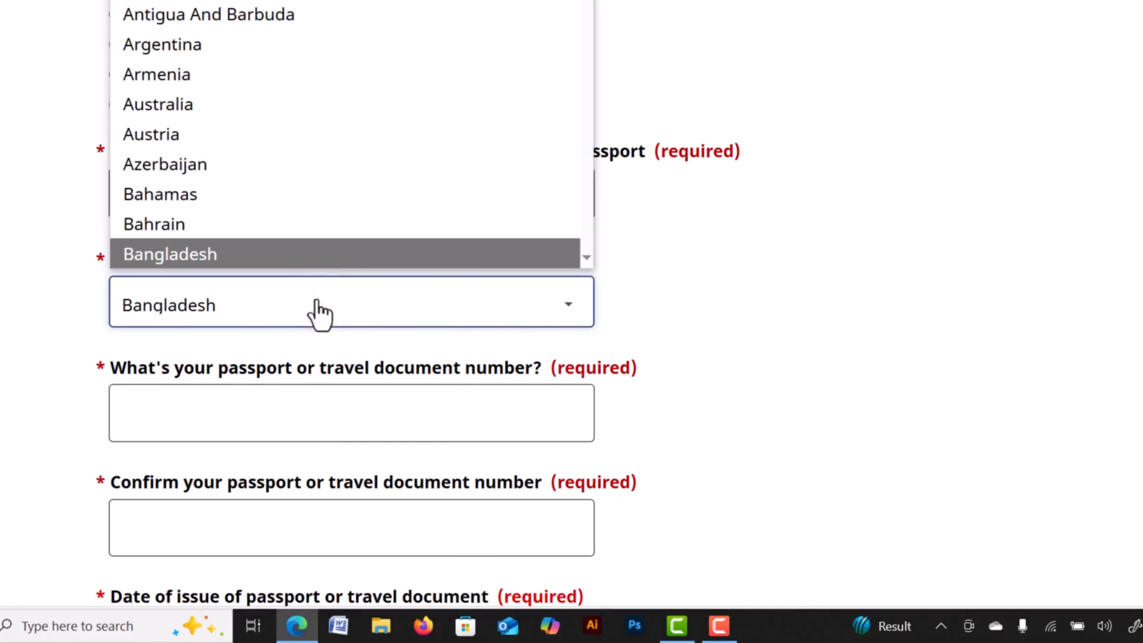
left_click(252, 250)
Enter the passport number and confirm it in the confirmation field.
left_click(406, 425)
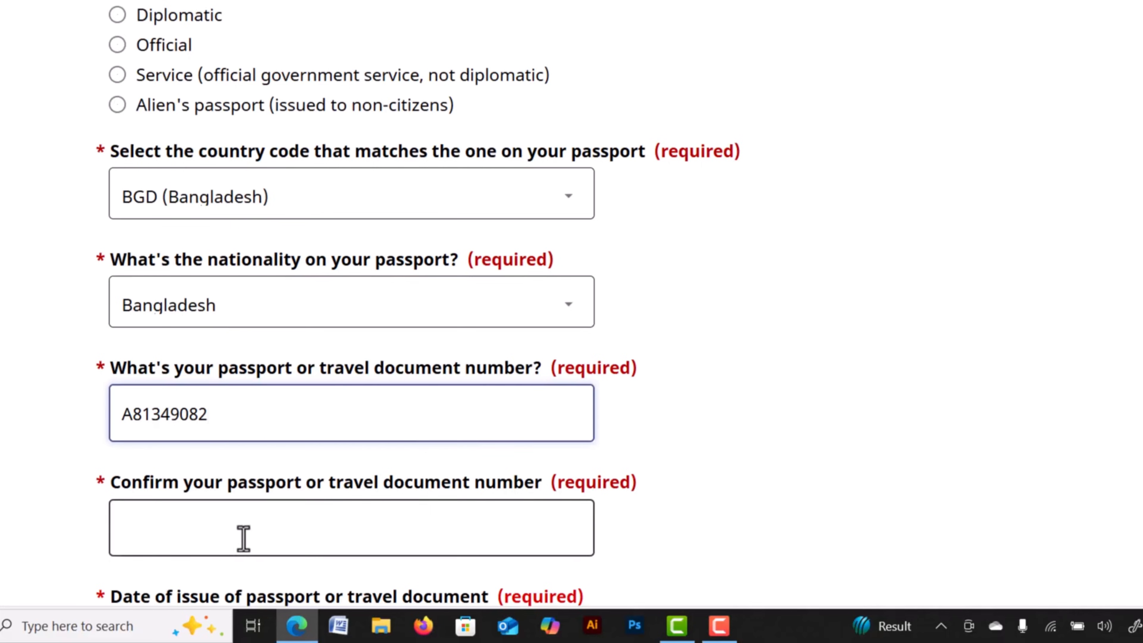
left_click(238, 525)
type("a")
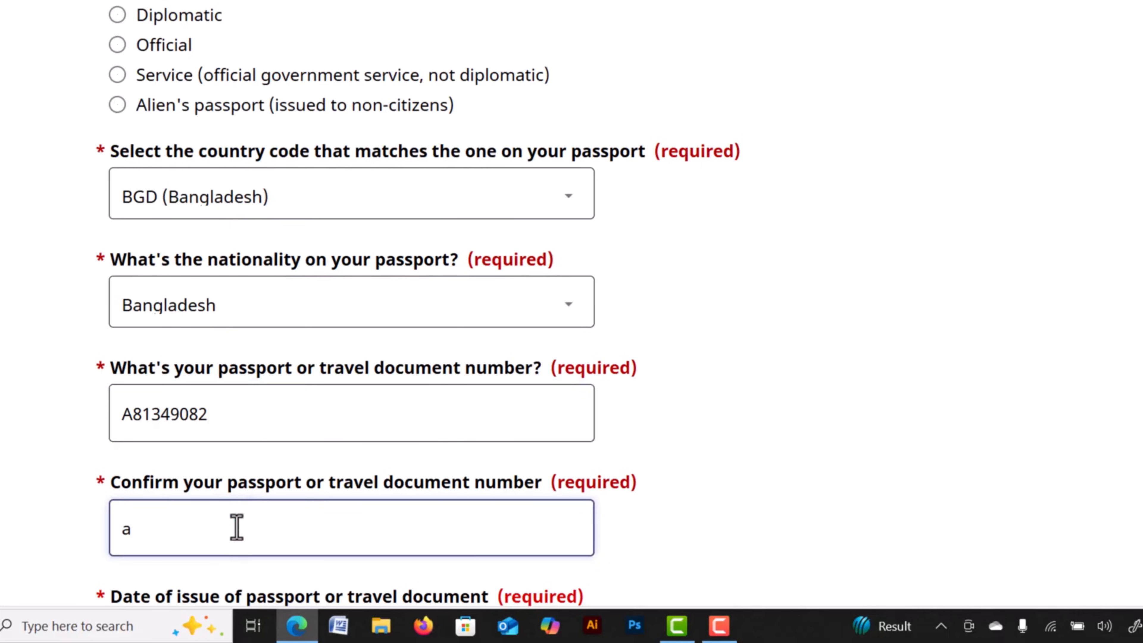
Set the passport issue date to 9 April 2024.
scroll(681, 454, "down", 5)
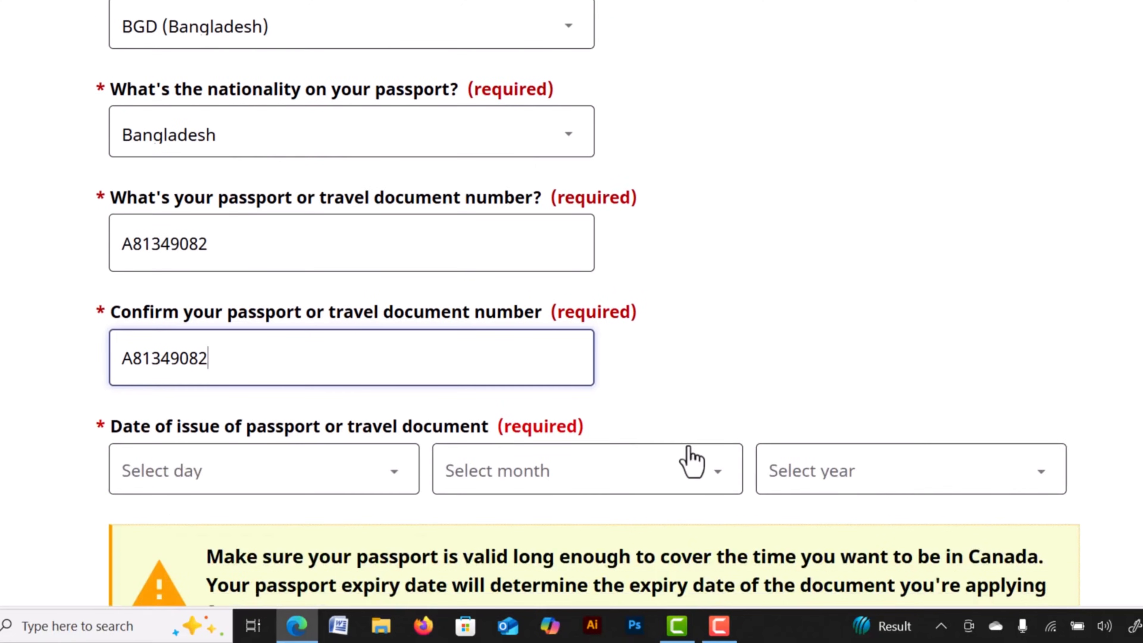
scroll(447, 335, "up", 1)
scroll(320, 363, "down", 2)
left_click(227, 383)
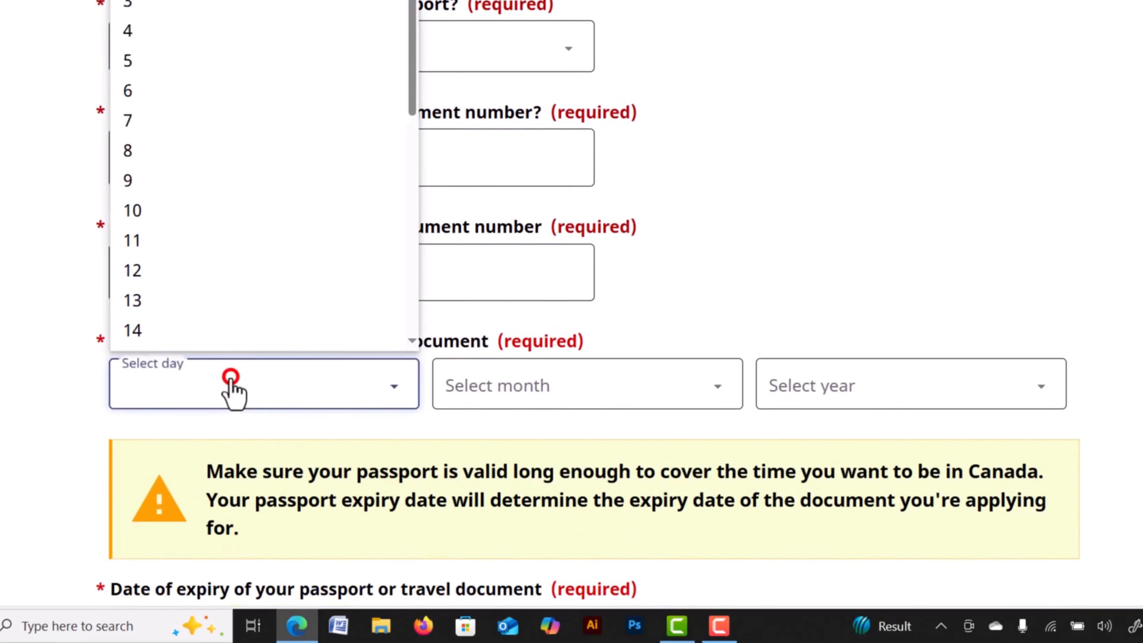
left_click(150, 158)
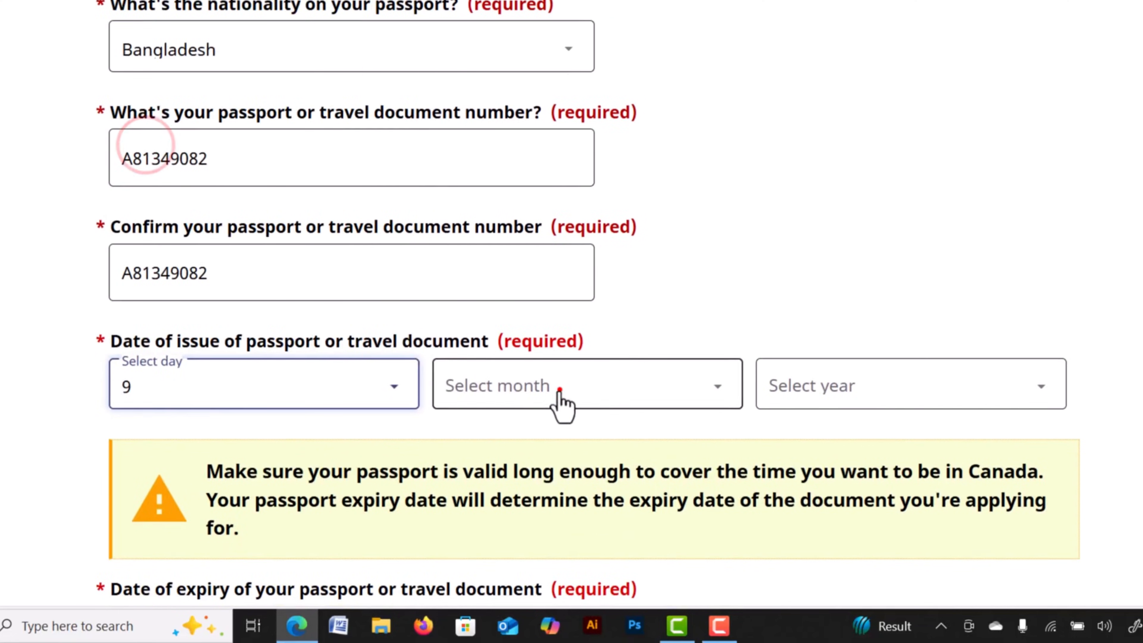
left_click(559, 387)
left_click(477, 100)
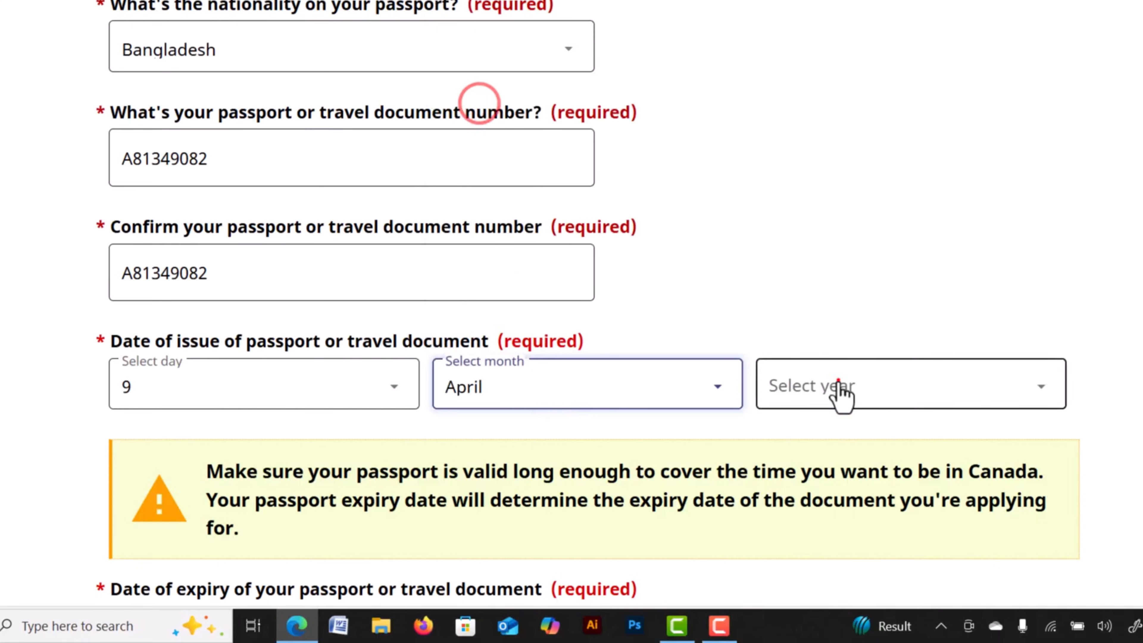
left_click(837, 382)
left_click(812, 72)
Set the passport expiry date to 5 October 2030.
scroll(604, 214, "down", 6)
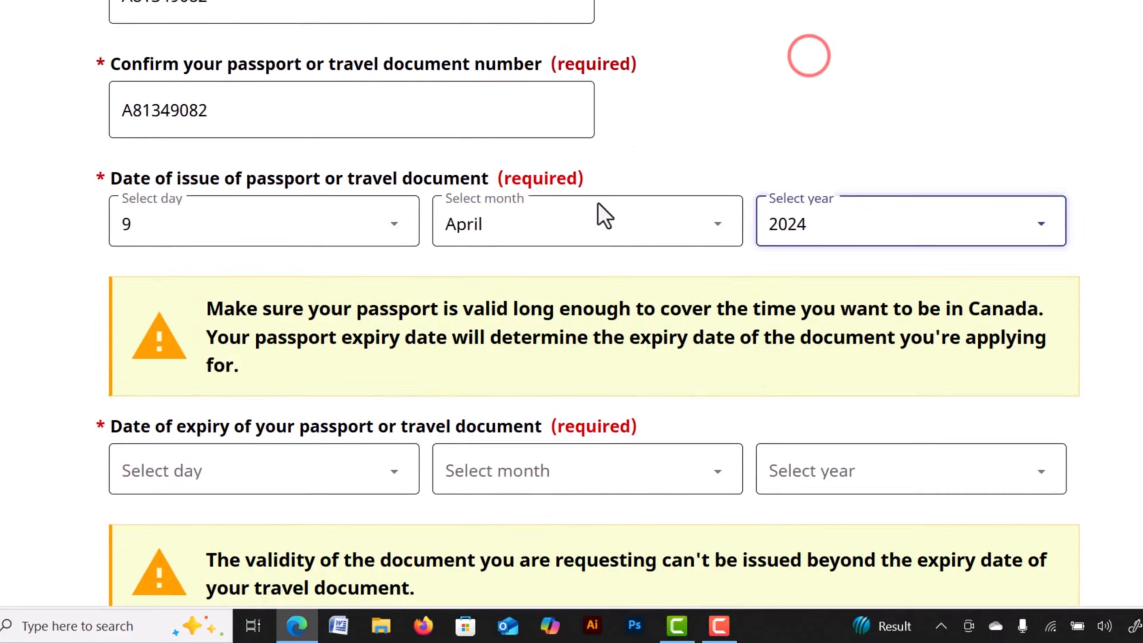
left_click(335, 308)
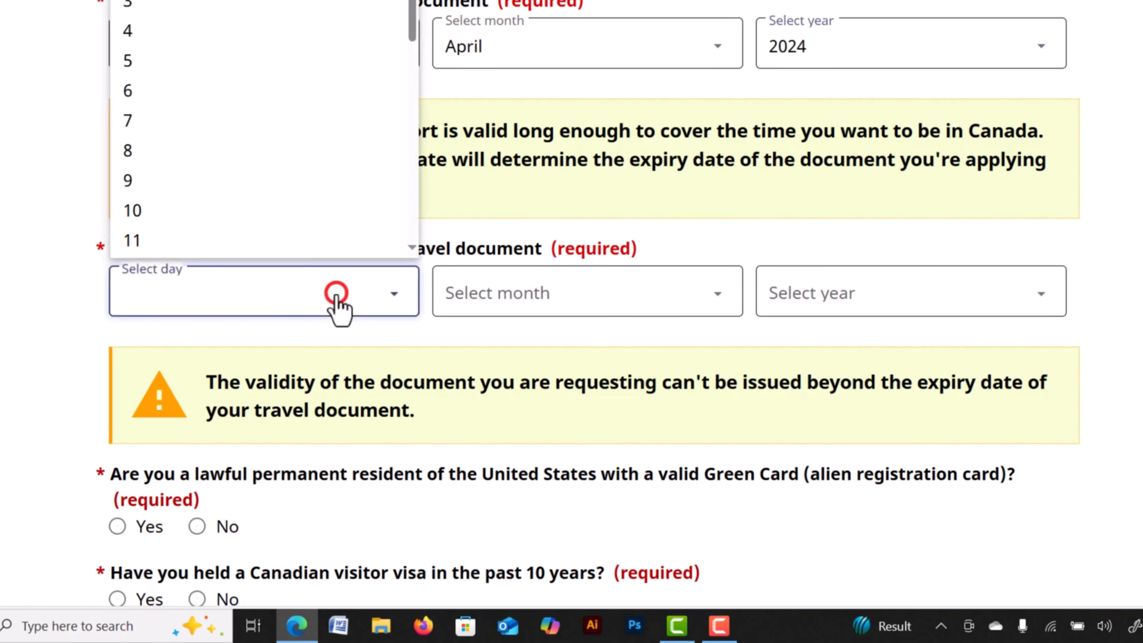
left_click(149, 67)
left_click(535, 288)
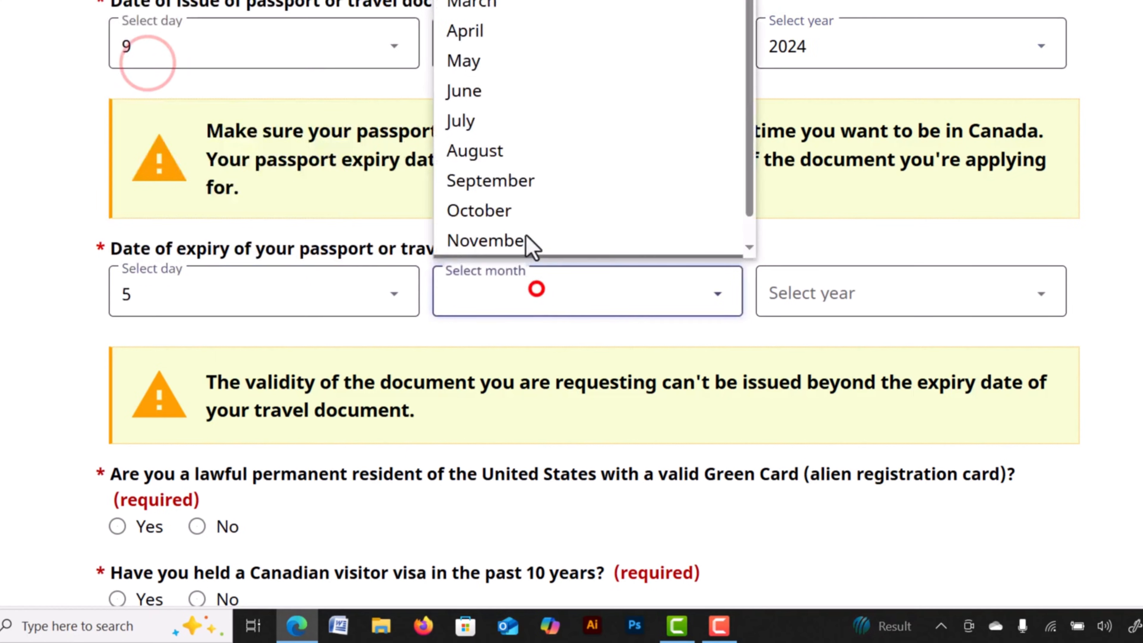
left_click(491, 196)
left_click(840, 295)
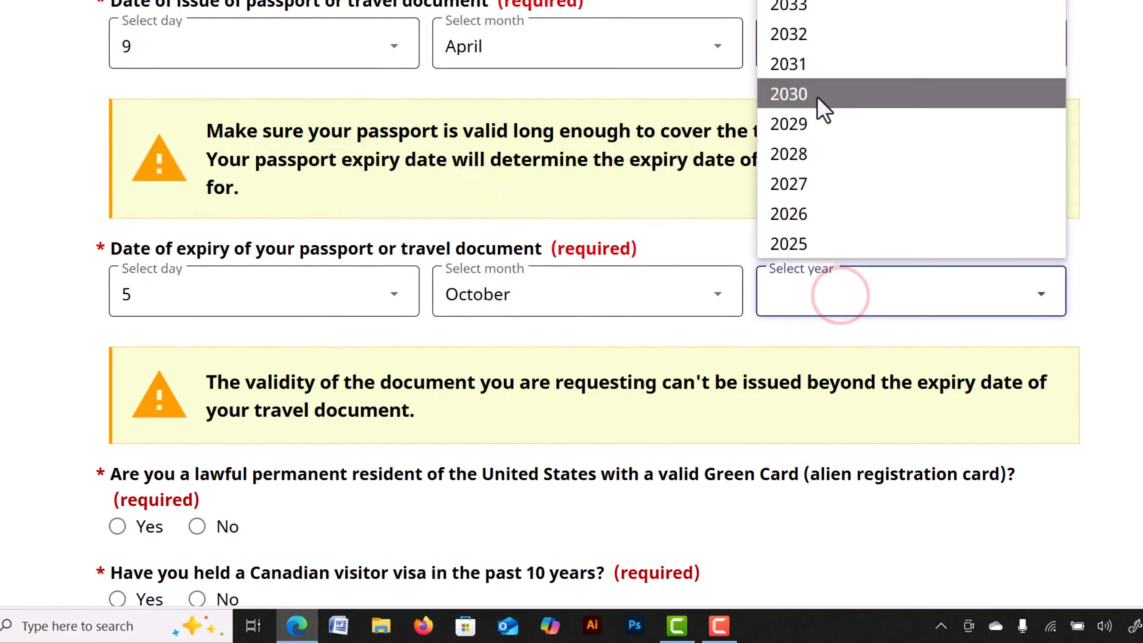
left_click(793, 92)
Answer No to Green Card, Canadian visa and U.S. visa, Yes to air travel, and save.
scroll(637, 110, "down", 6)
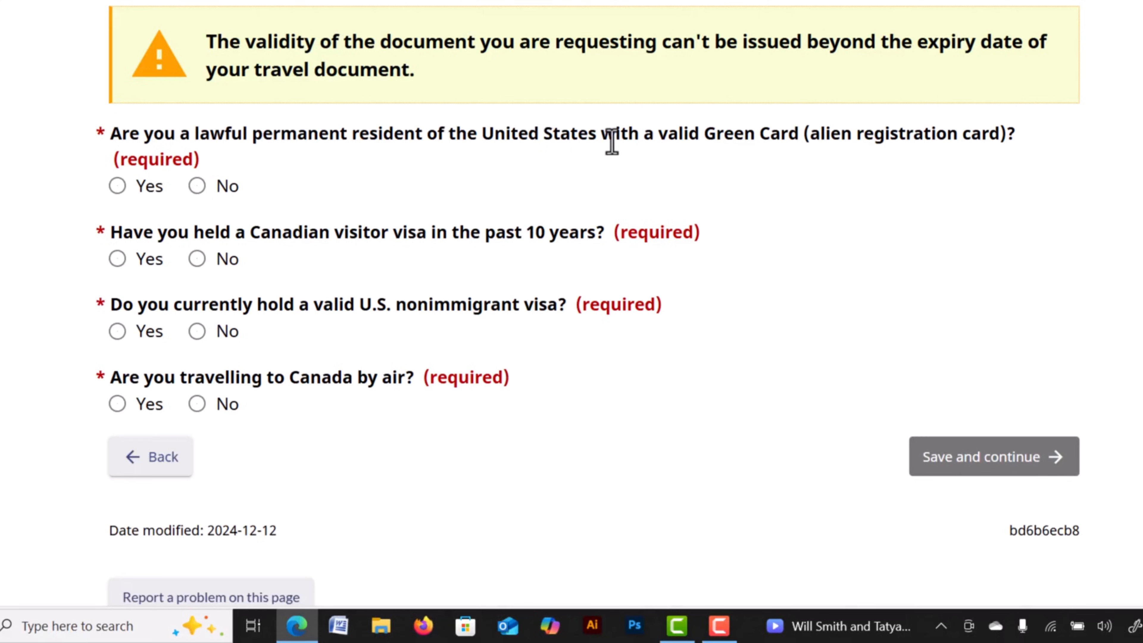
left_click(198, 186)
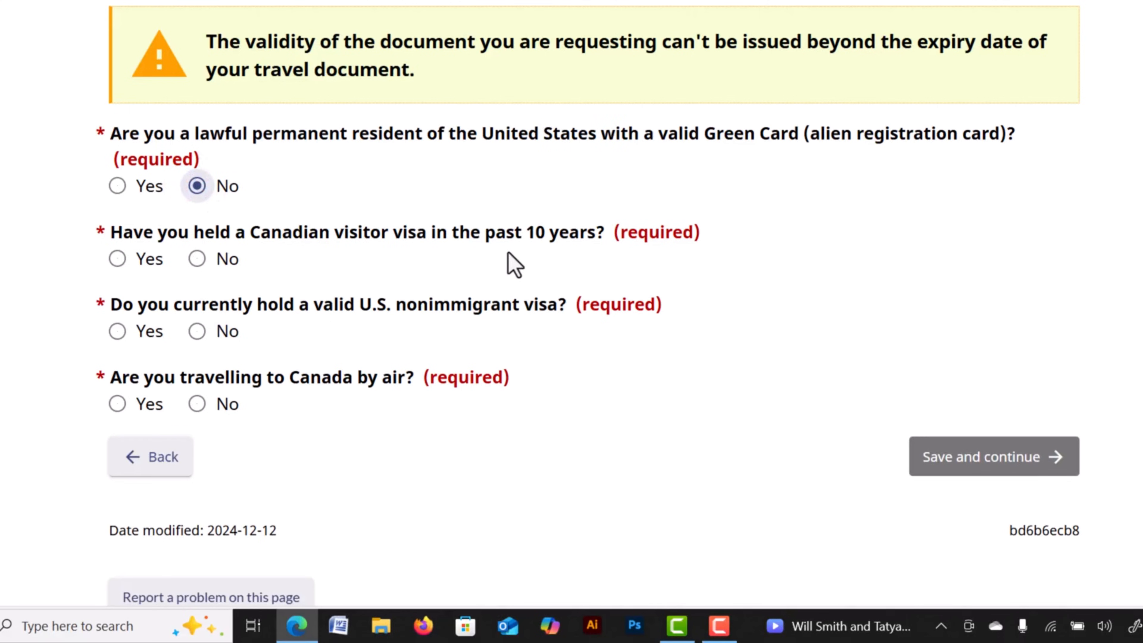
left_click(197, 264)
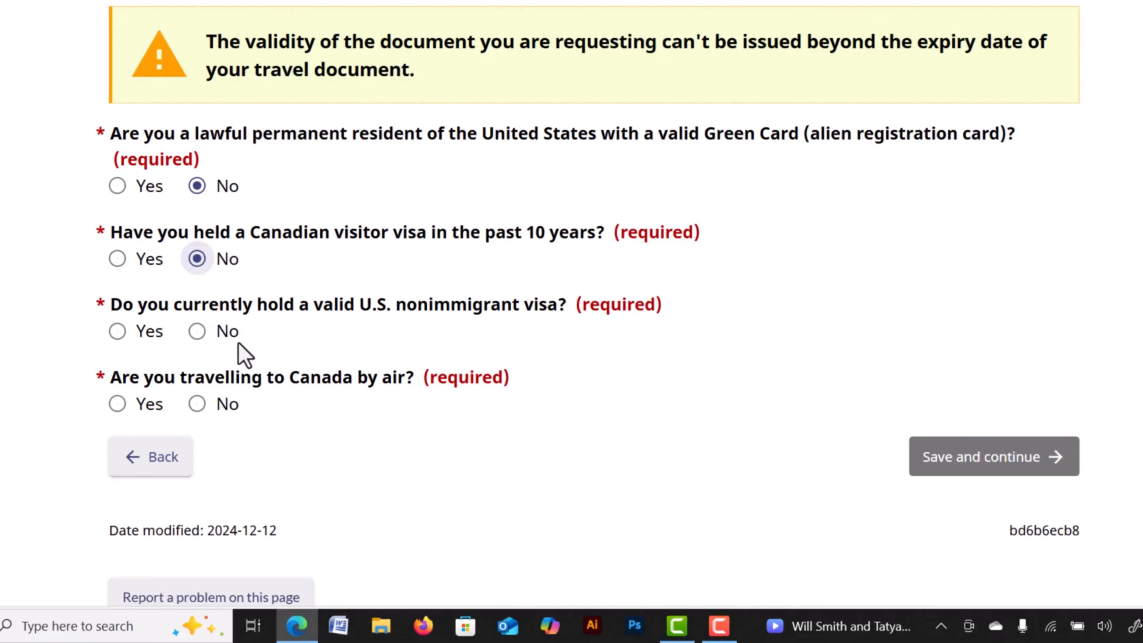
left_click(197, 331)
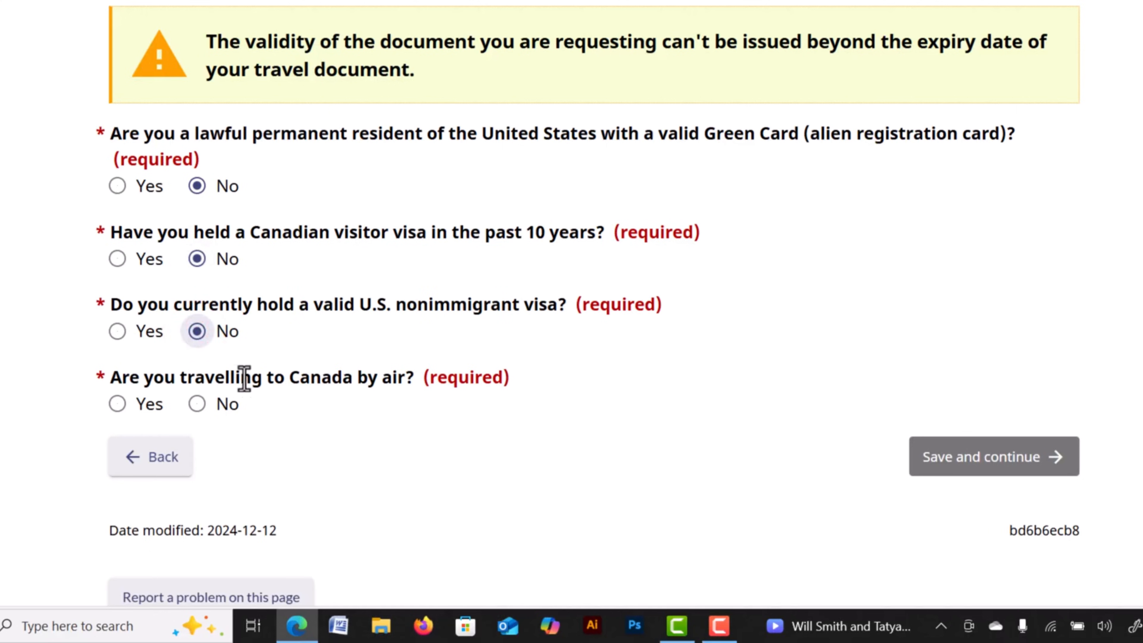
left_click(118, 404)
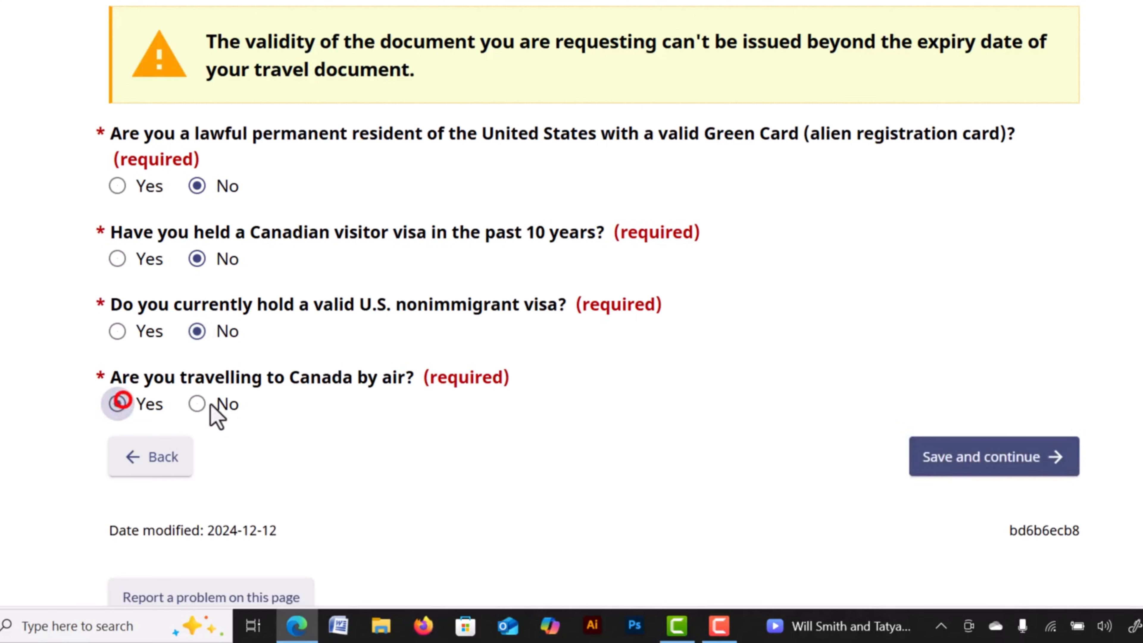
left_click(961, 468)
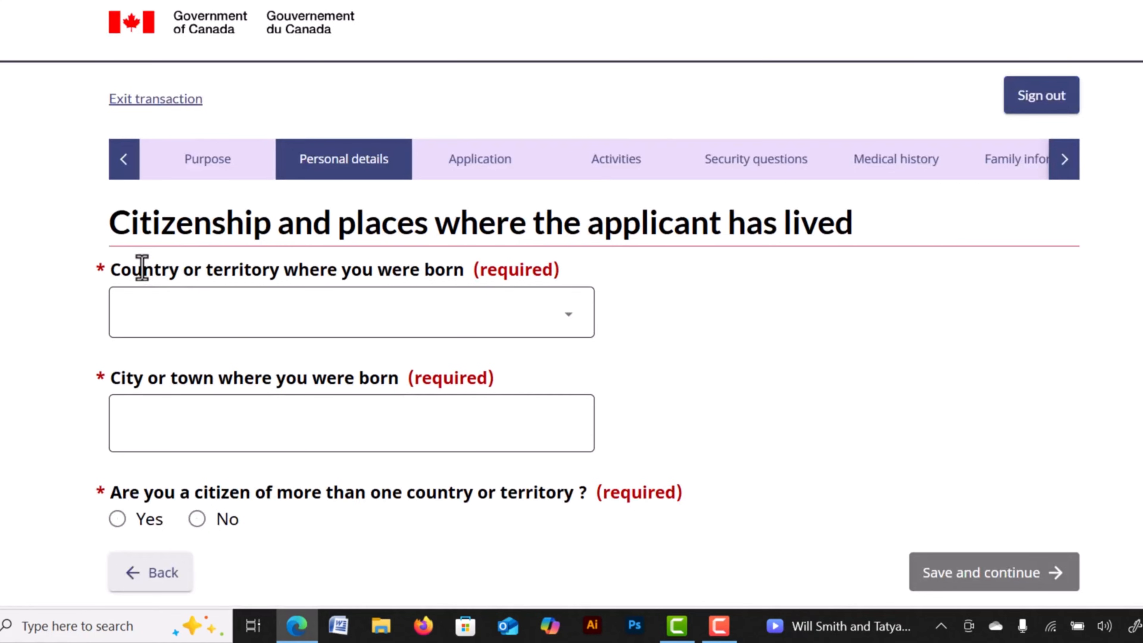
Set the birth country to Bangladesh and the city of birth to DHAKA.
left_click(485, 333)
key("n")
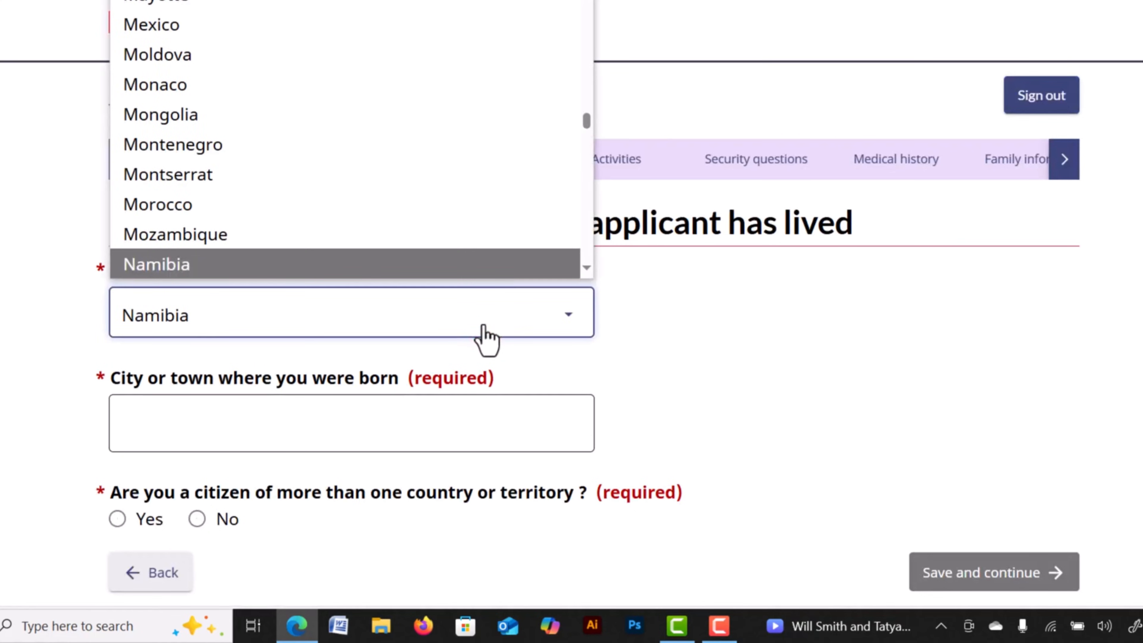
type("ban")
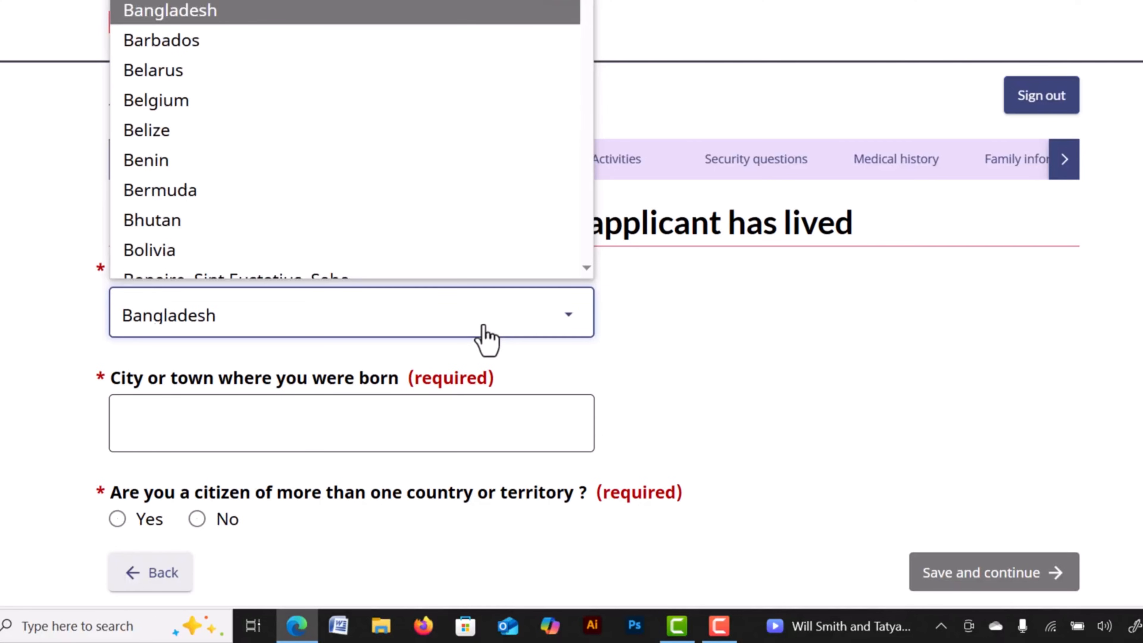
key("Return")
left_click(264, 431)
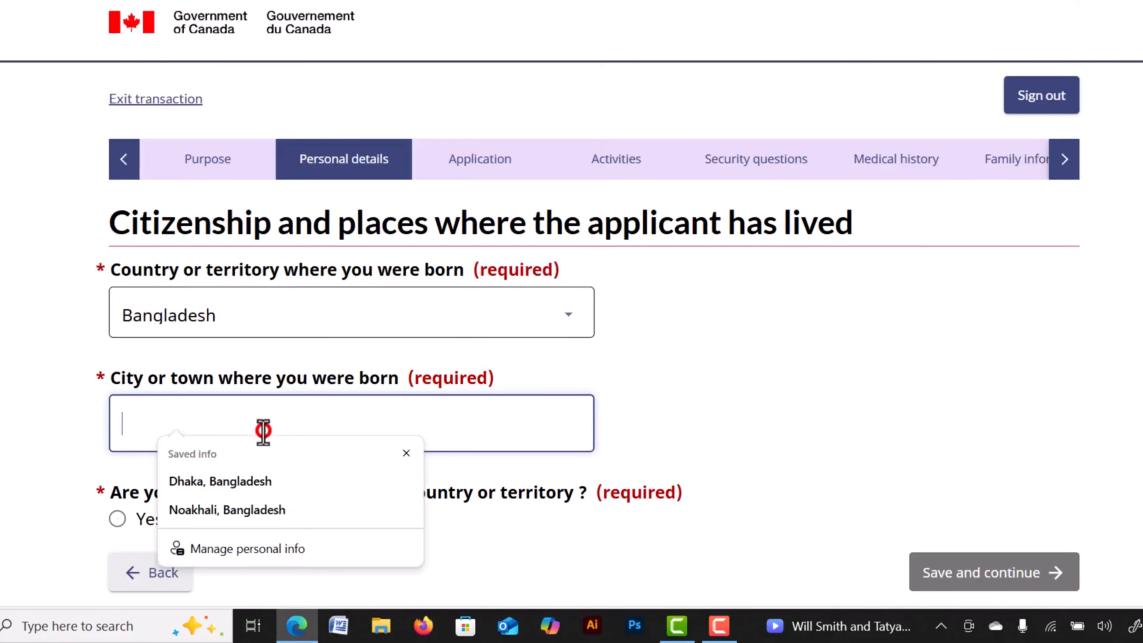
type("DHAKA")
scroll(141, 237, "down", 4)
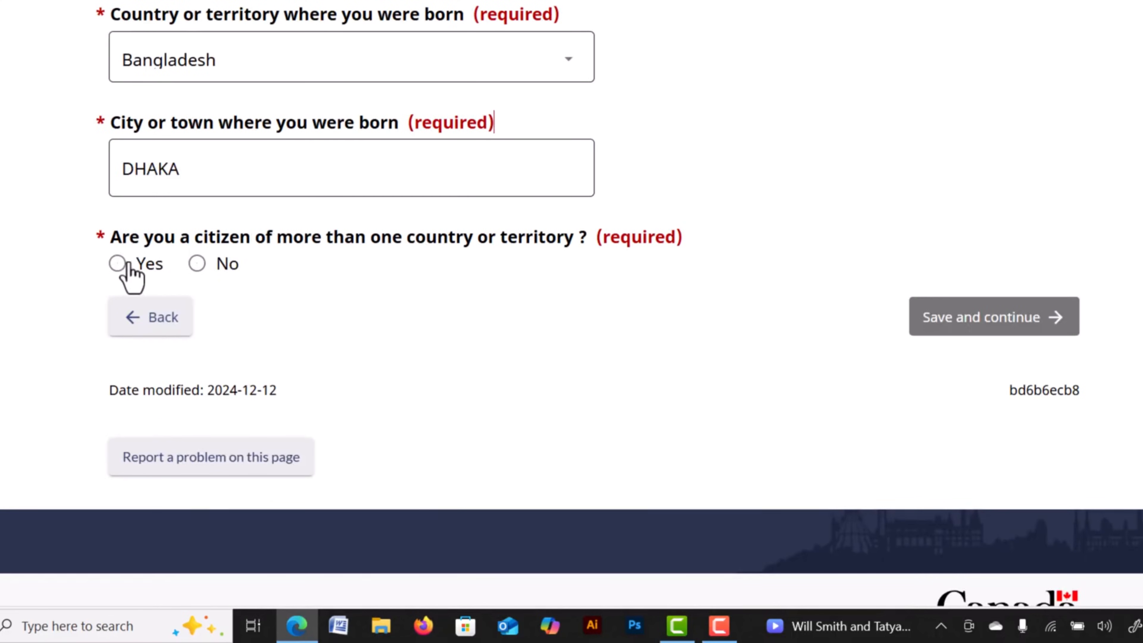
Abandon an extra Albania citizenship and answer that citizenship is held in only one country.
left_click(118, 263)
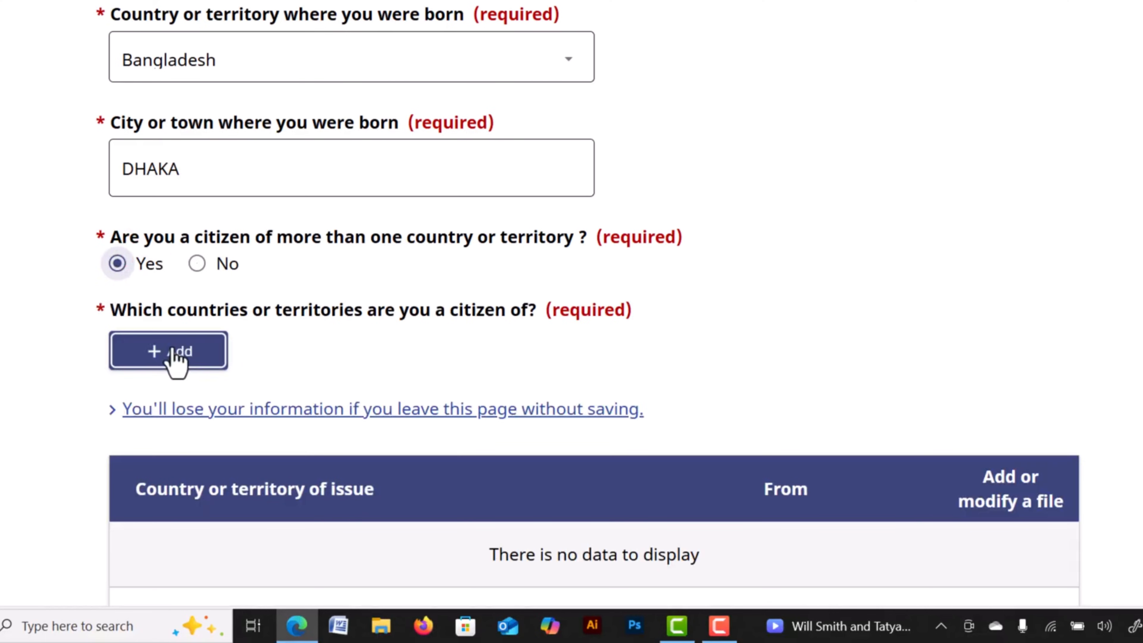
left_click(184, 347)
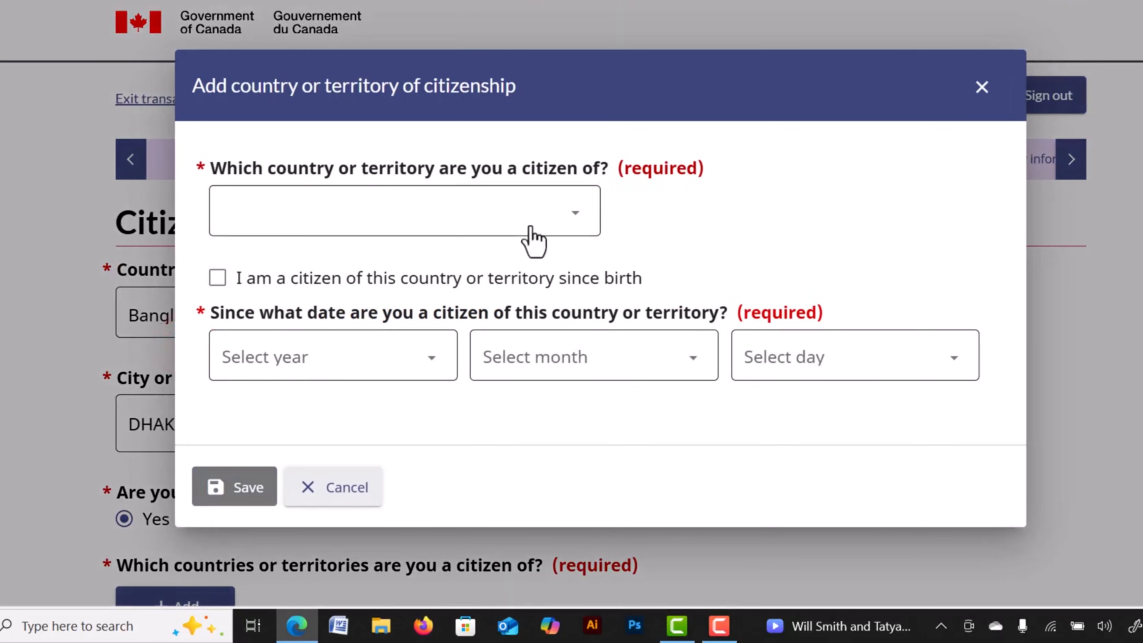
left_click(526, 221)
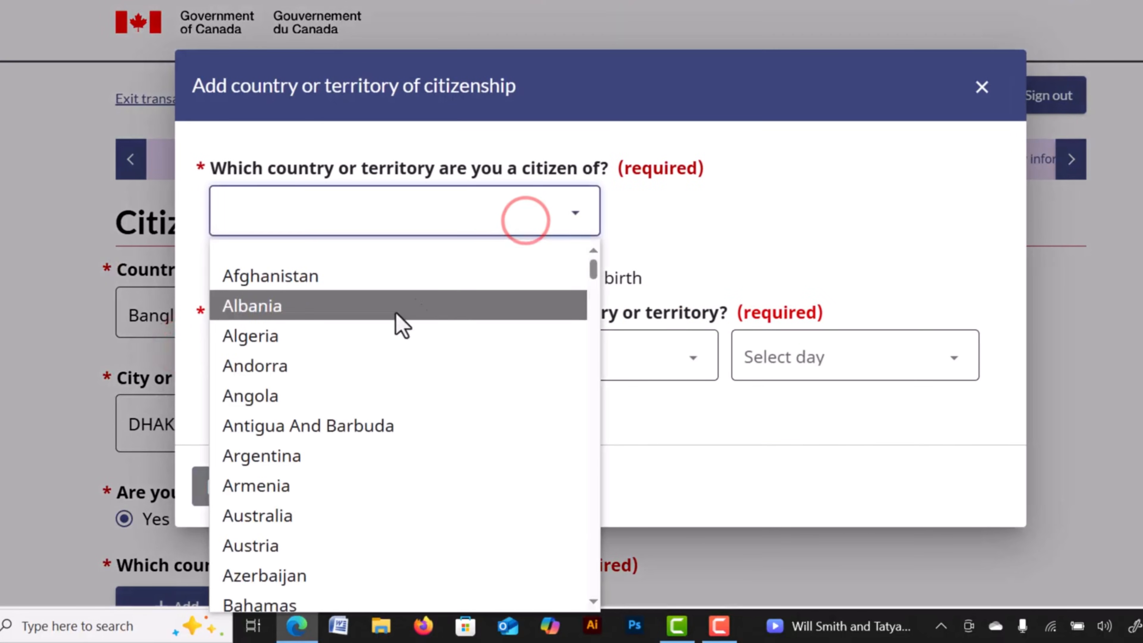
left_click(321, 311)
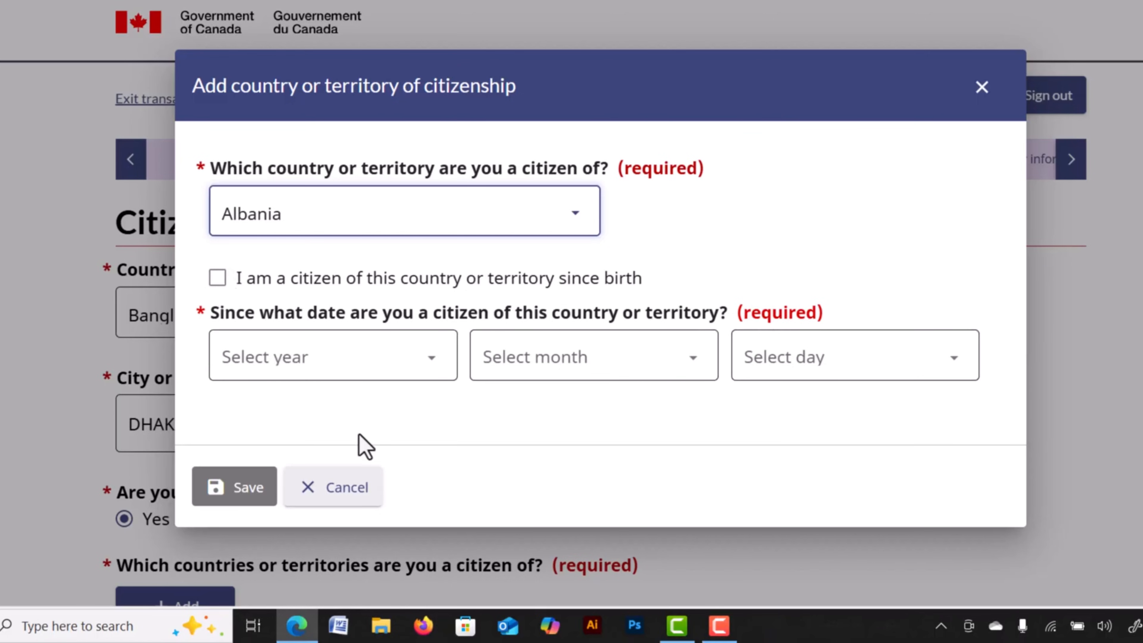
left_click(333, 495)
scroll(332, 503, "down", 6)
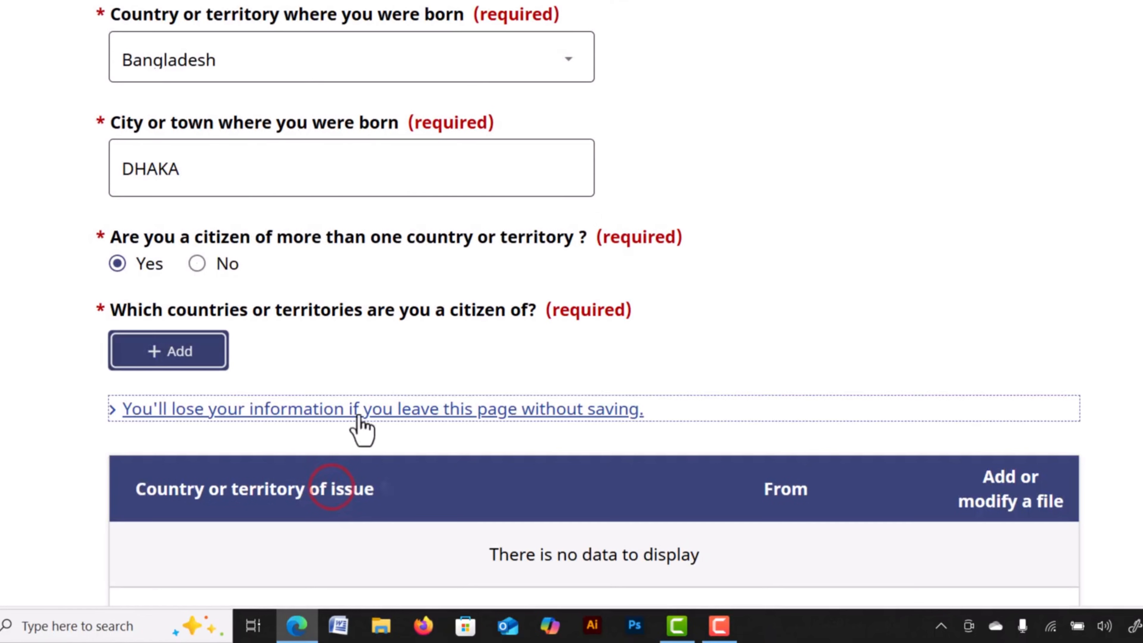
left_click(197, 179)
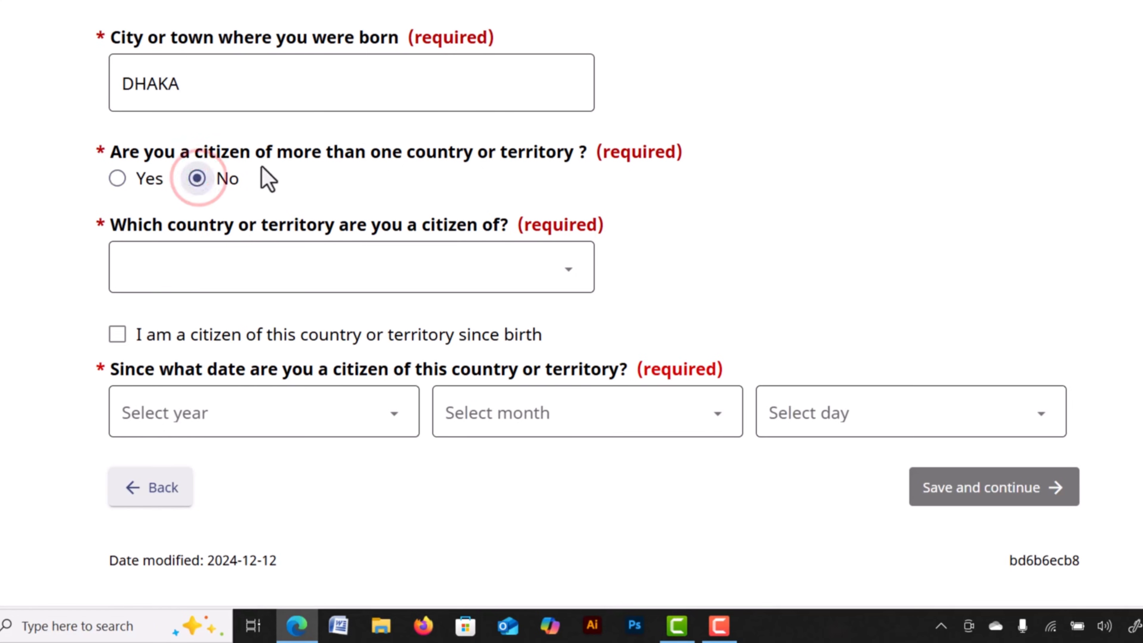
scroll(266, 179, "down", 2)
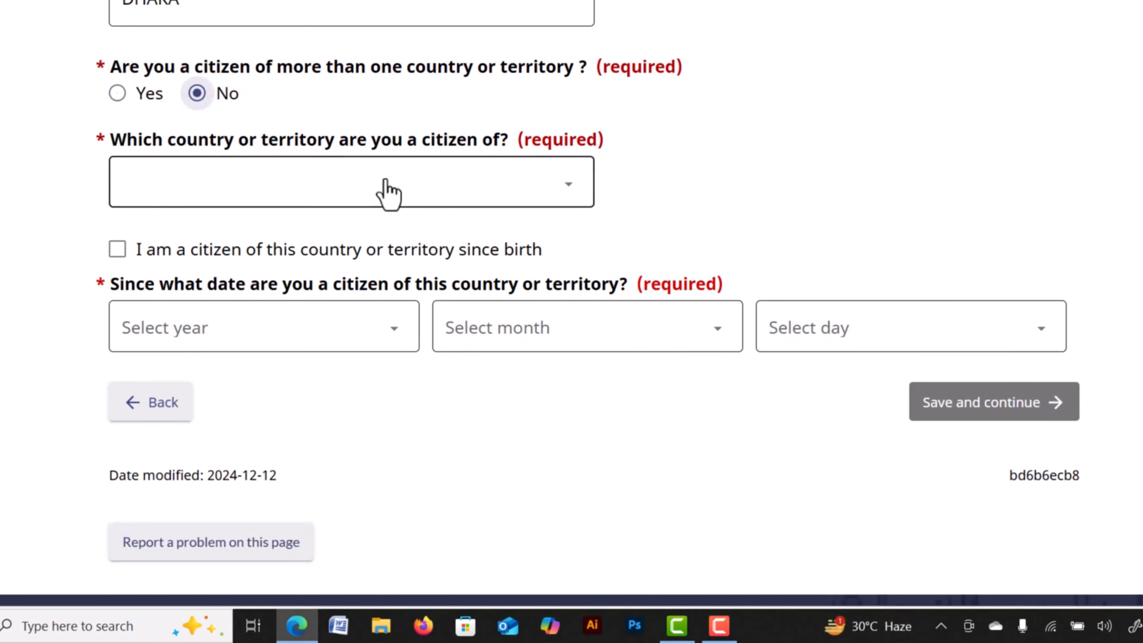
Set Bangladesh as the citizenship country held since birth, then save and continue.
left_click(377, 173)
type("ban")
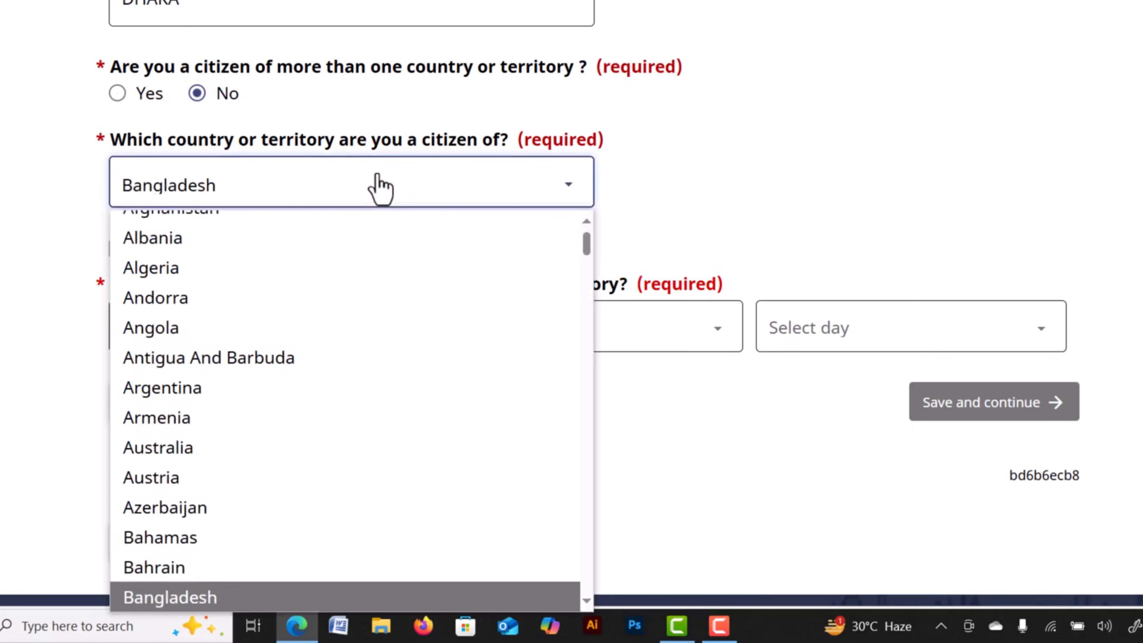
key("Return")
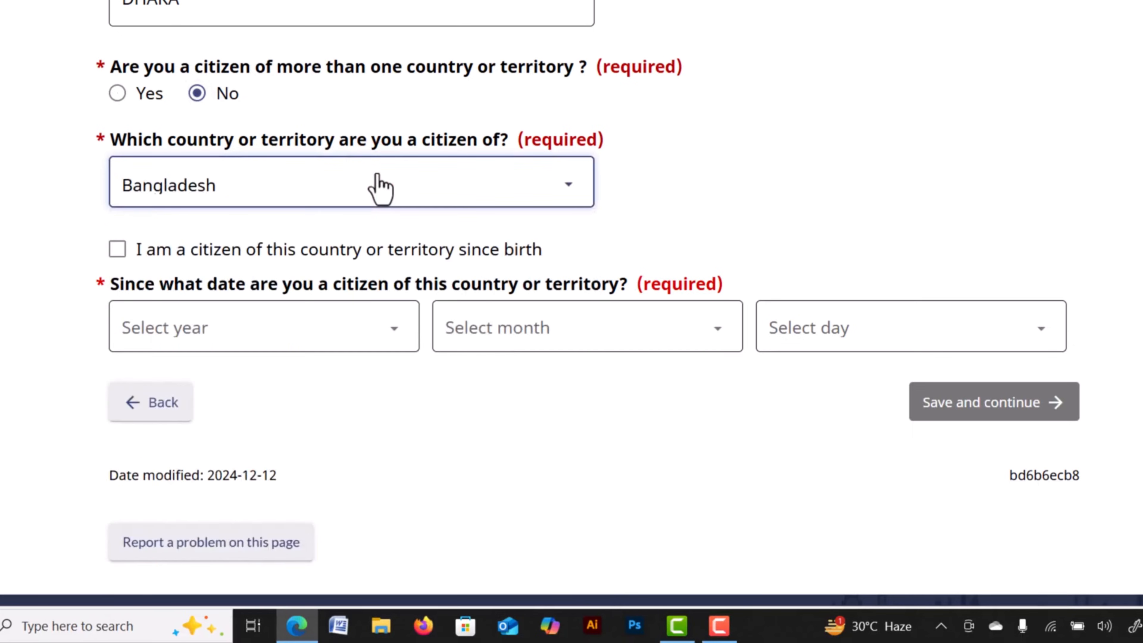
left_click(117, 251)
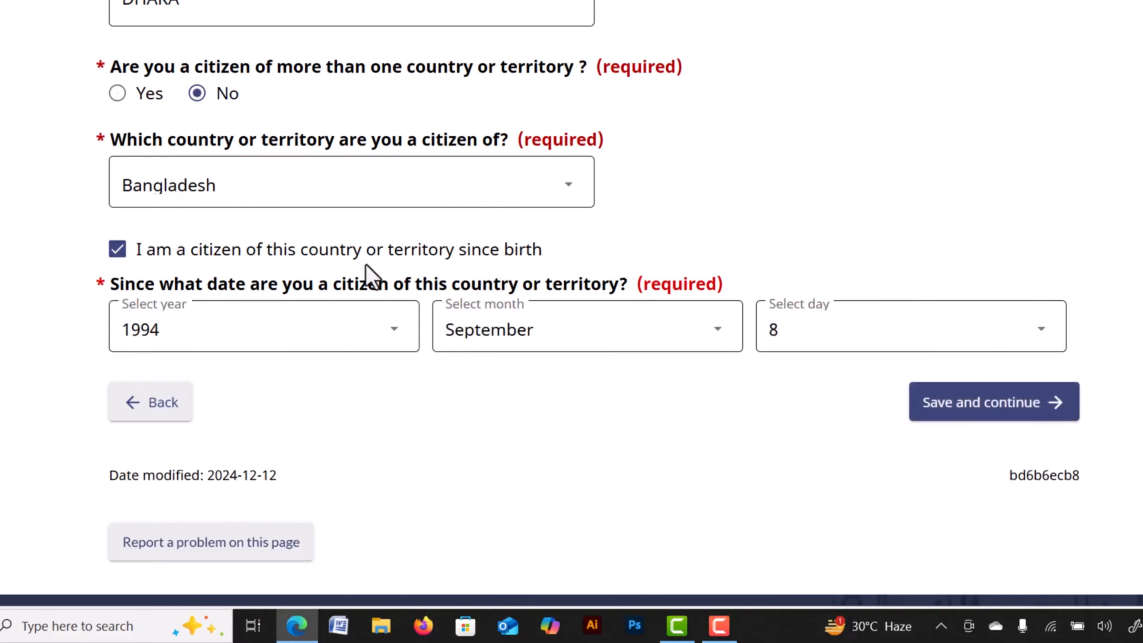
left_click(974, 403)
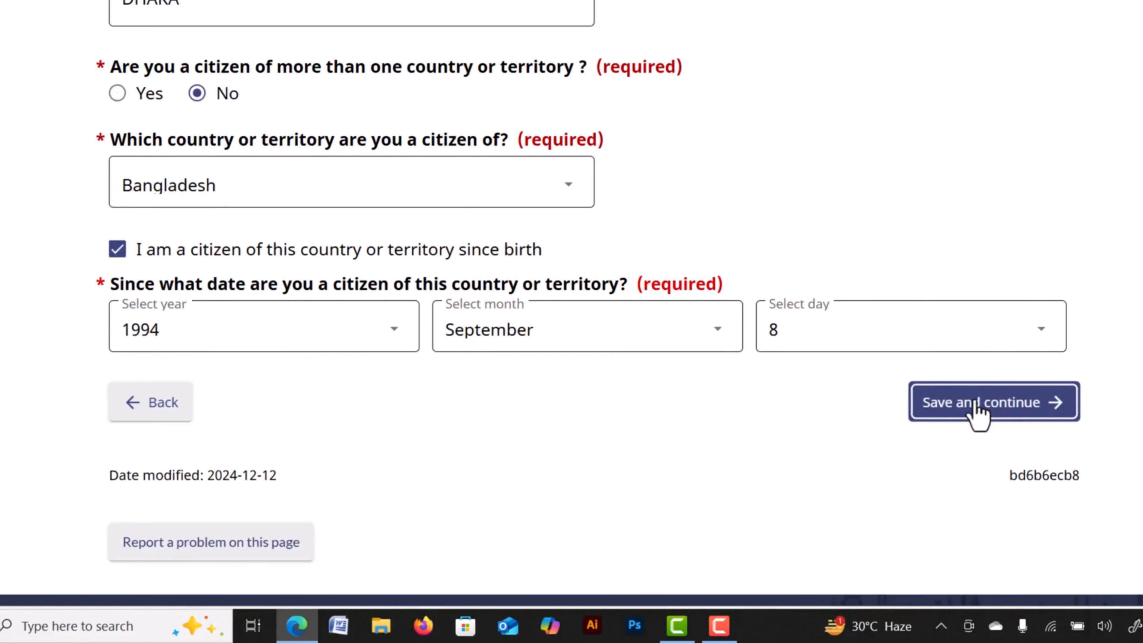
left_click(974, 403)
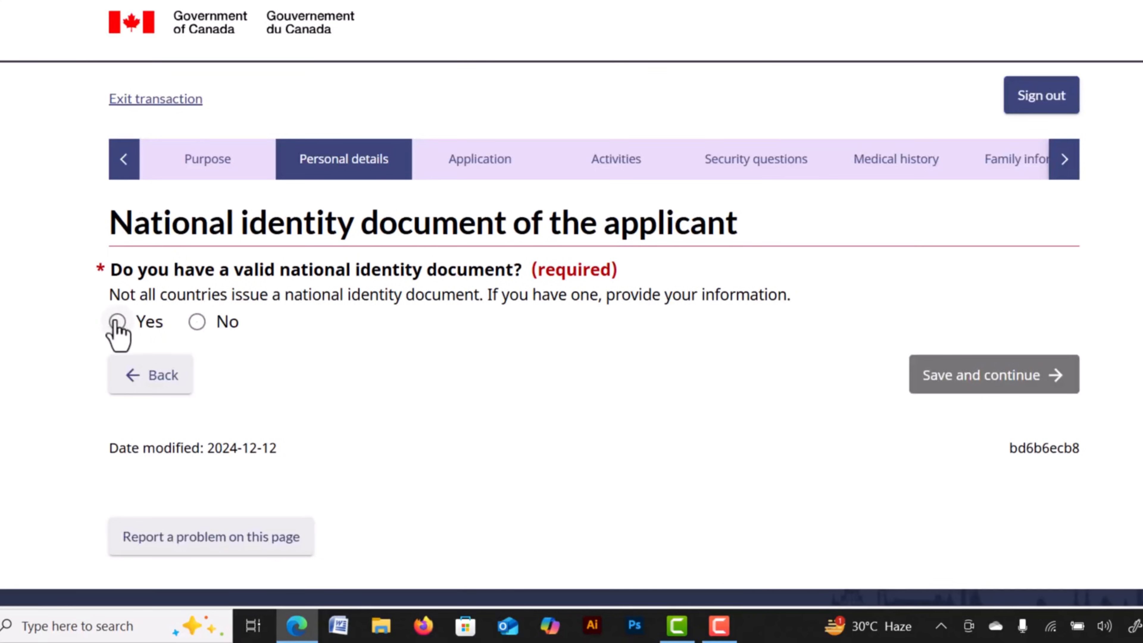
Drop a started Bangladesh ID document entry, answer No to having a national identity document, and save.
left_click(118, 322)
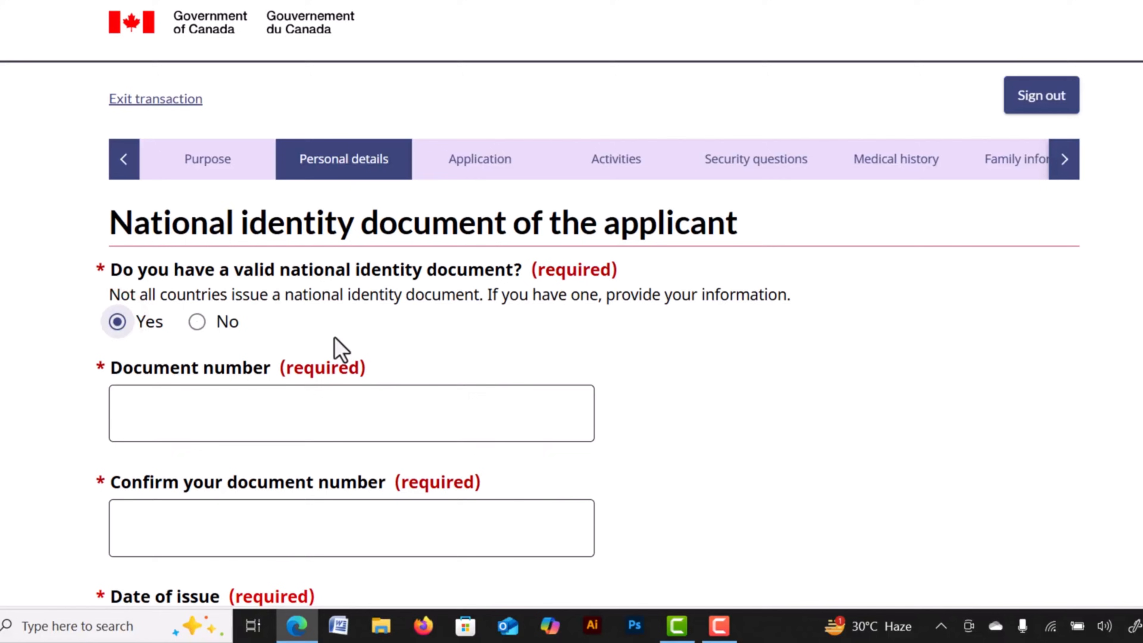
left_click(219, 415)
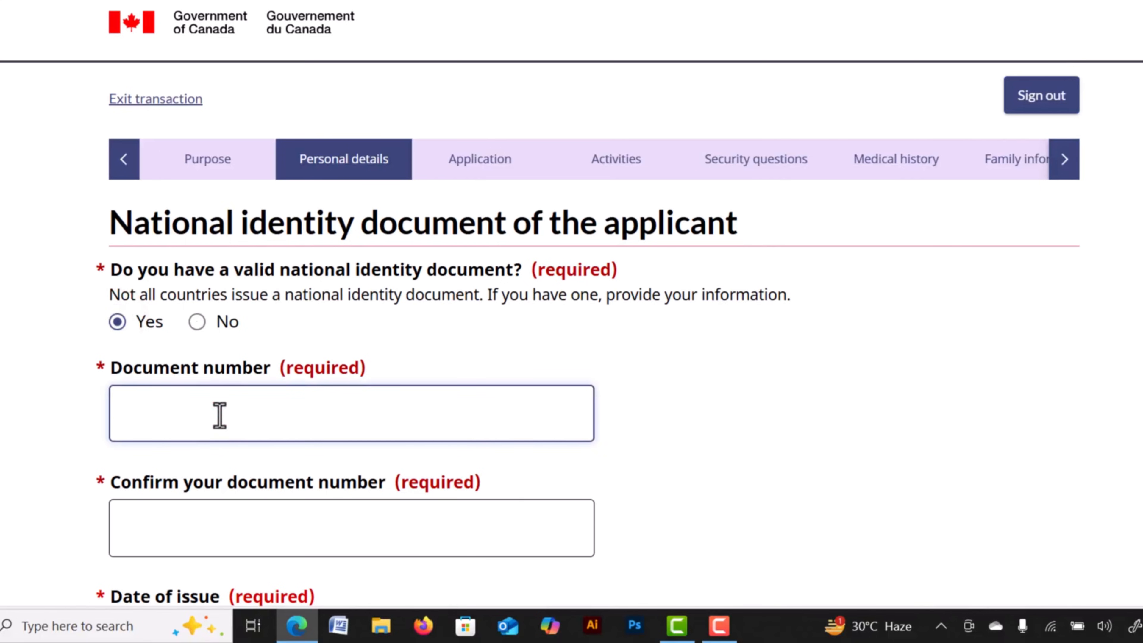
scroll(348, 409, "down", 2)
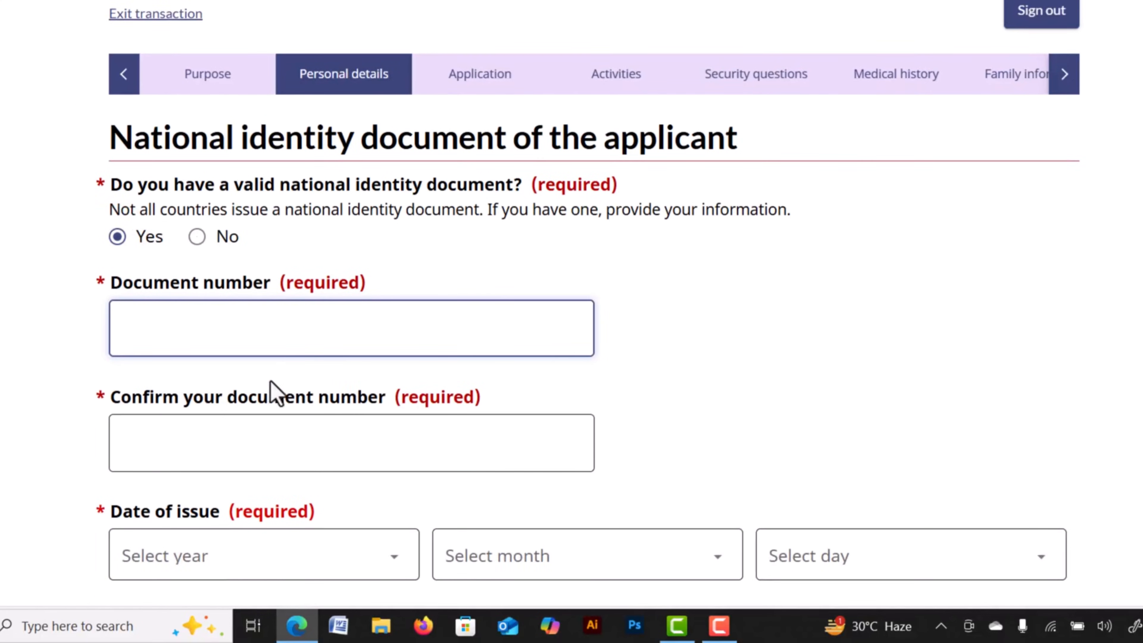
scroll(273, 391, "down", 2)
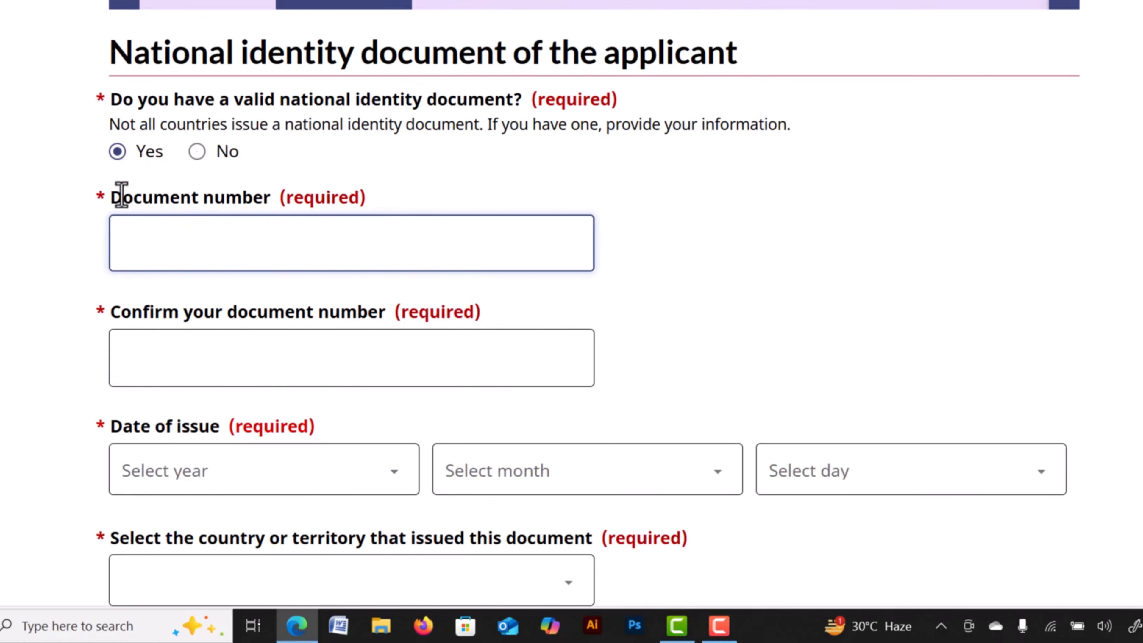
left_click(148, 352)
scroll(247, 365, "down", 4)
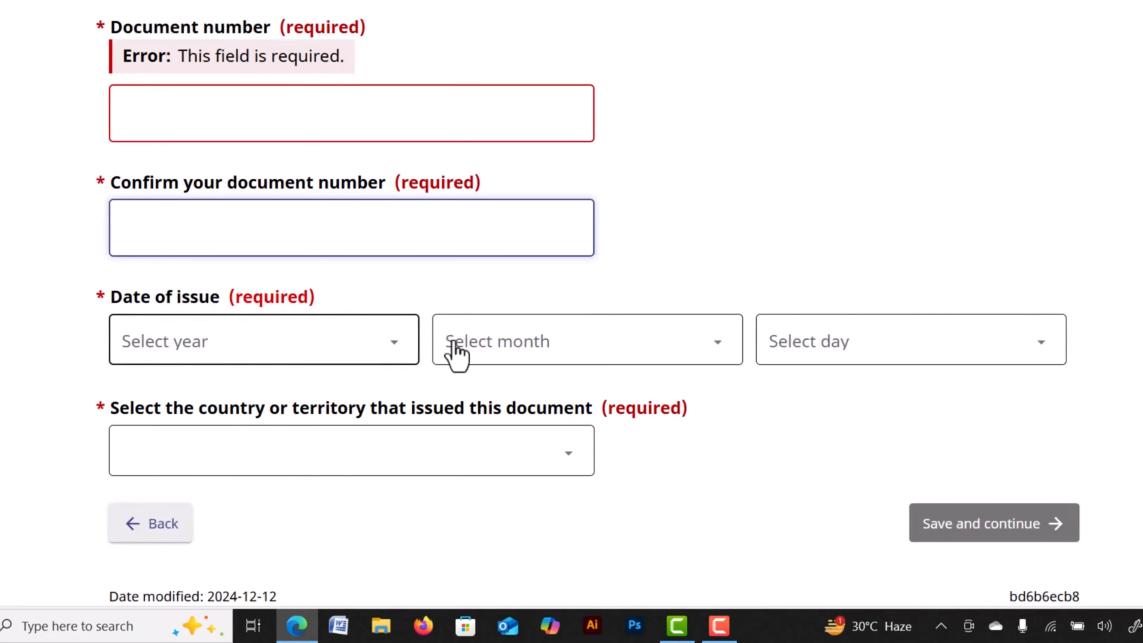
left_click(514, 447)
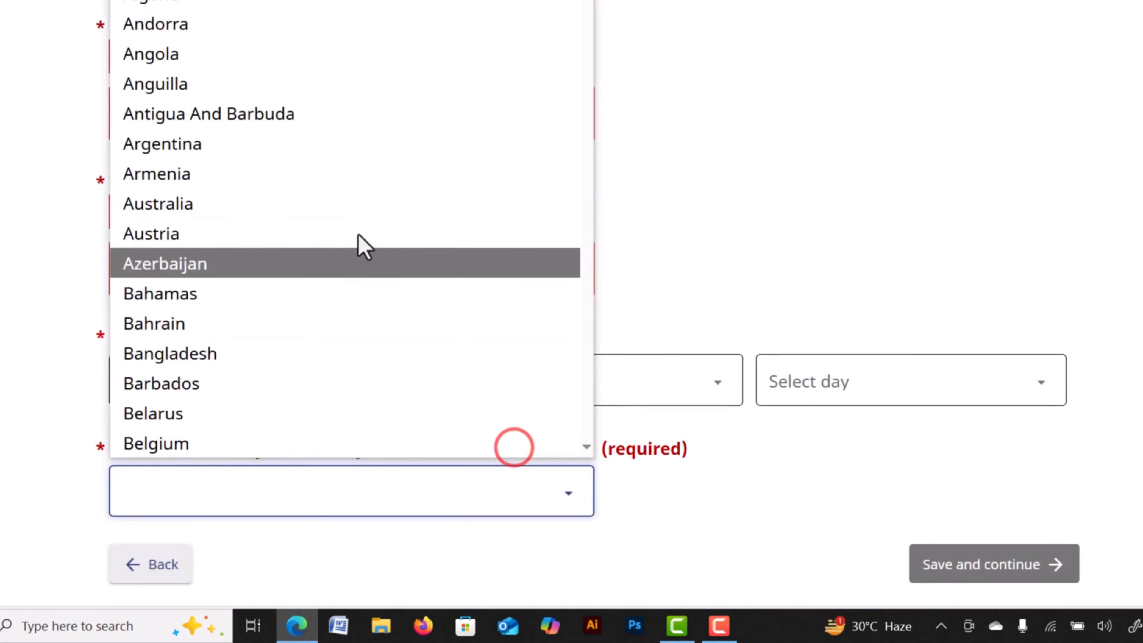
left_click(207, 353)
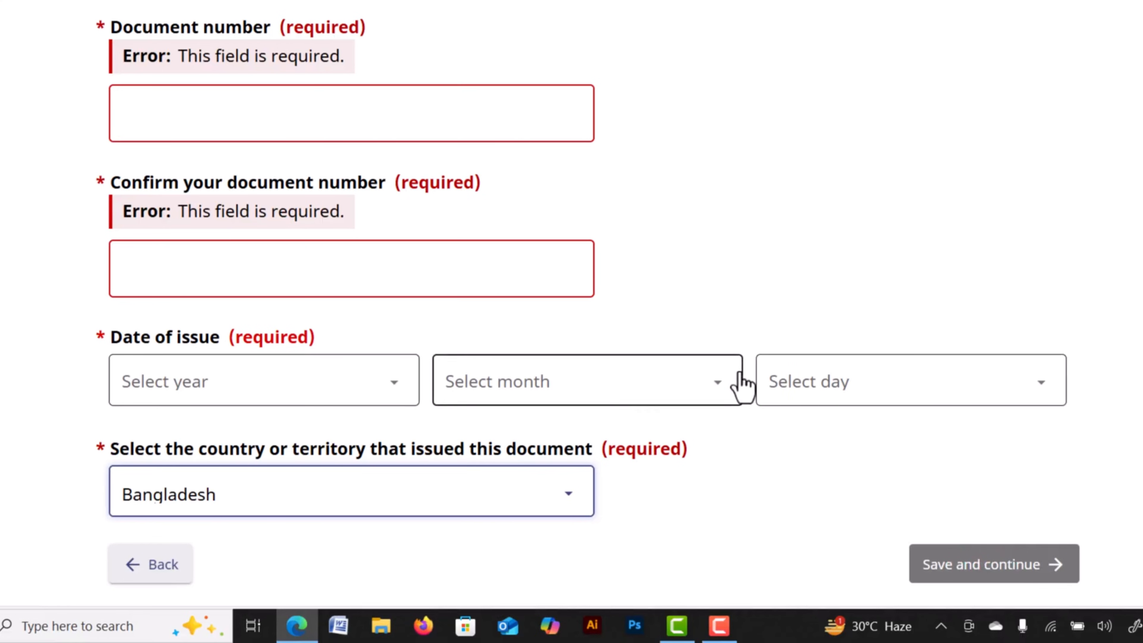
scroll(765, 184, "up", 8)
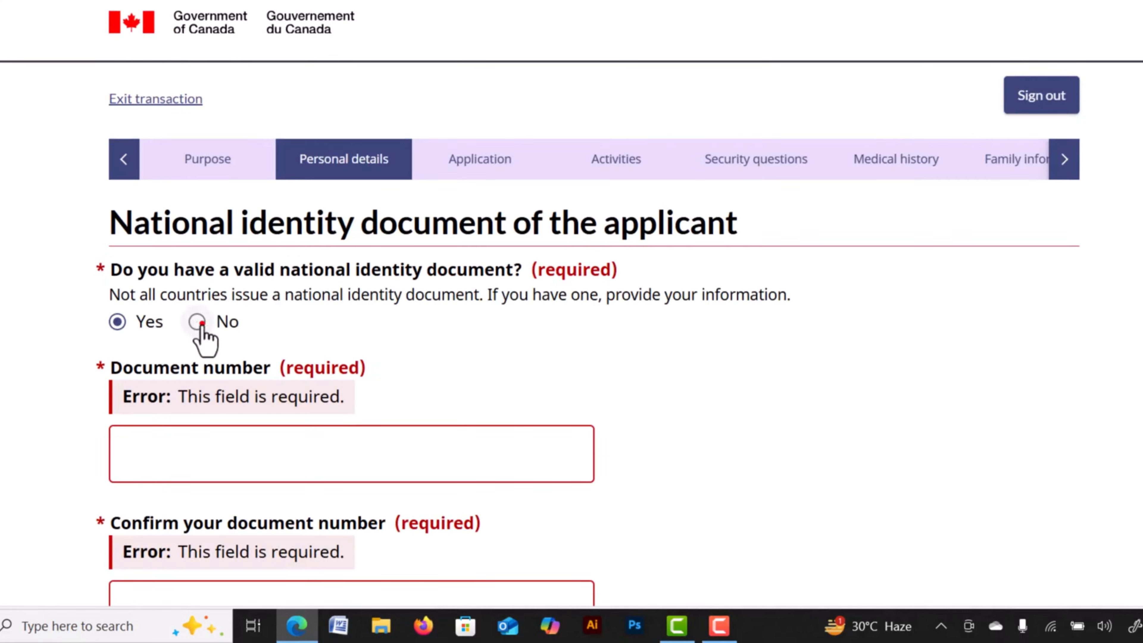
left_click(201, 322)
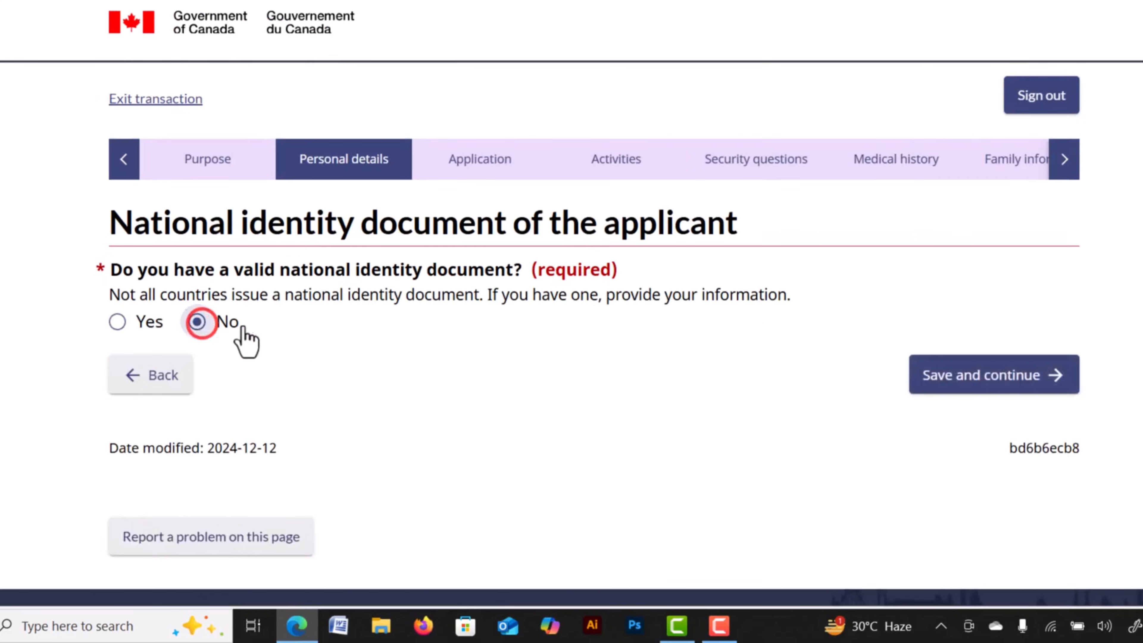
left_click(958, 383)
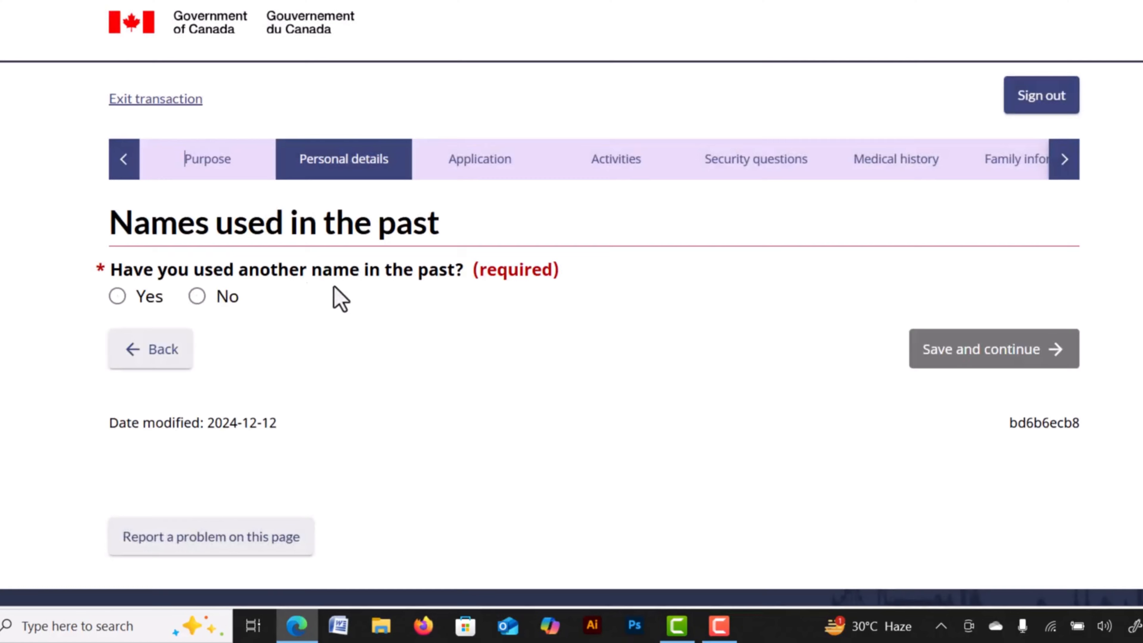
Discard the started maiden-name entry, answer No to previously used names, and save.
left_click_drag(217, 220, 439, 221)
left_click(433, 221)
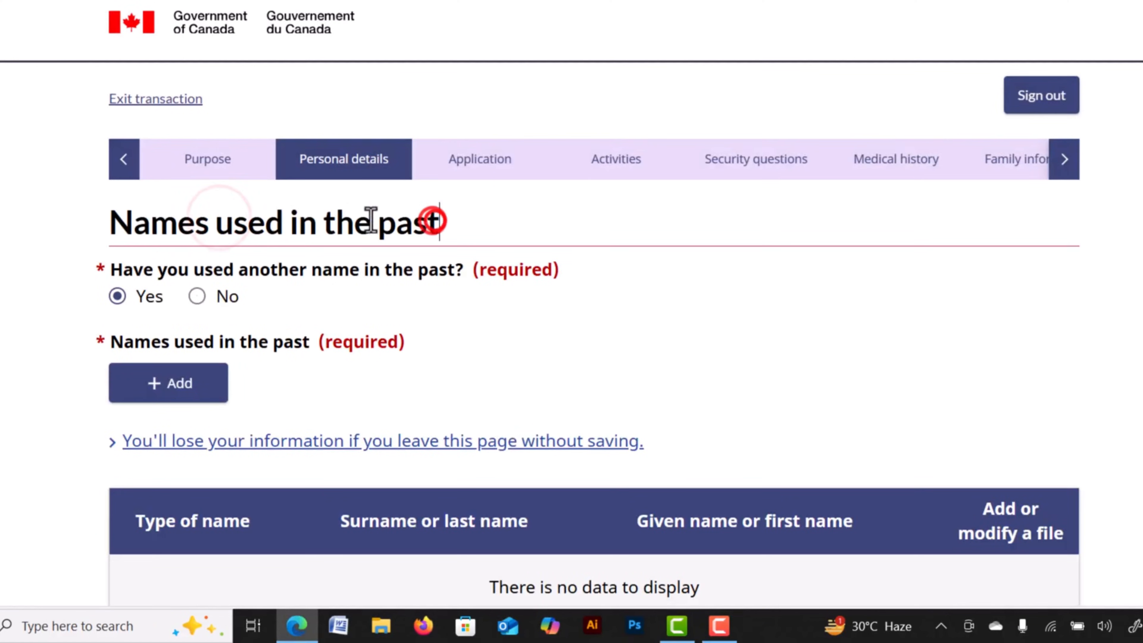
left_click(370, 220)
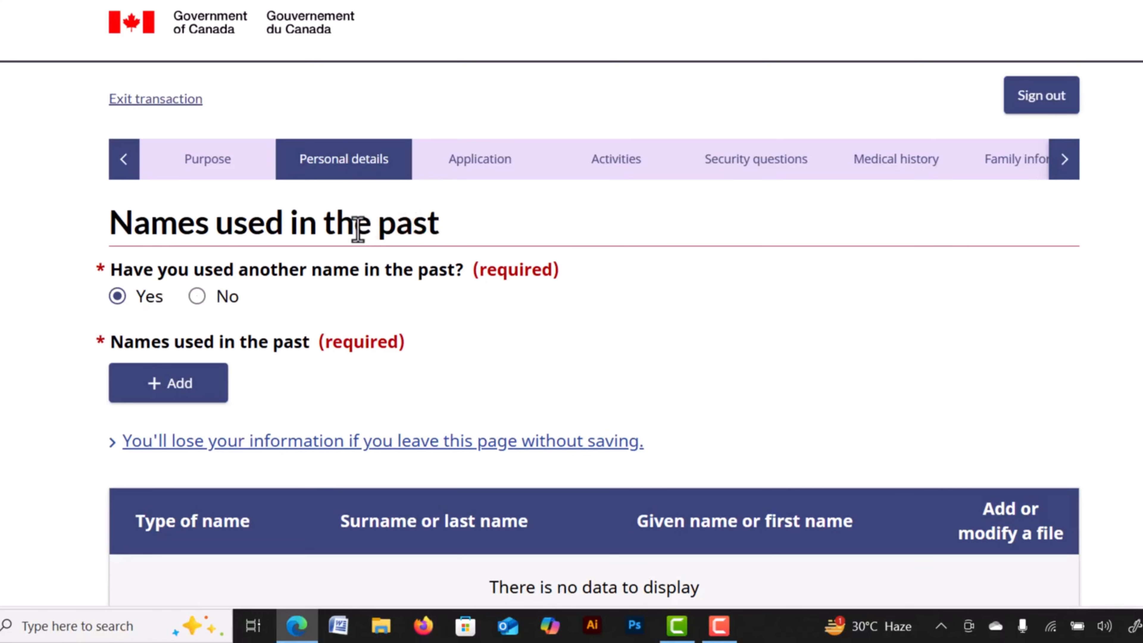
left_click(116, 295)
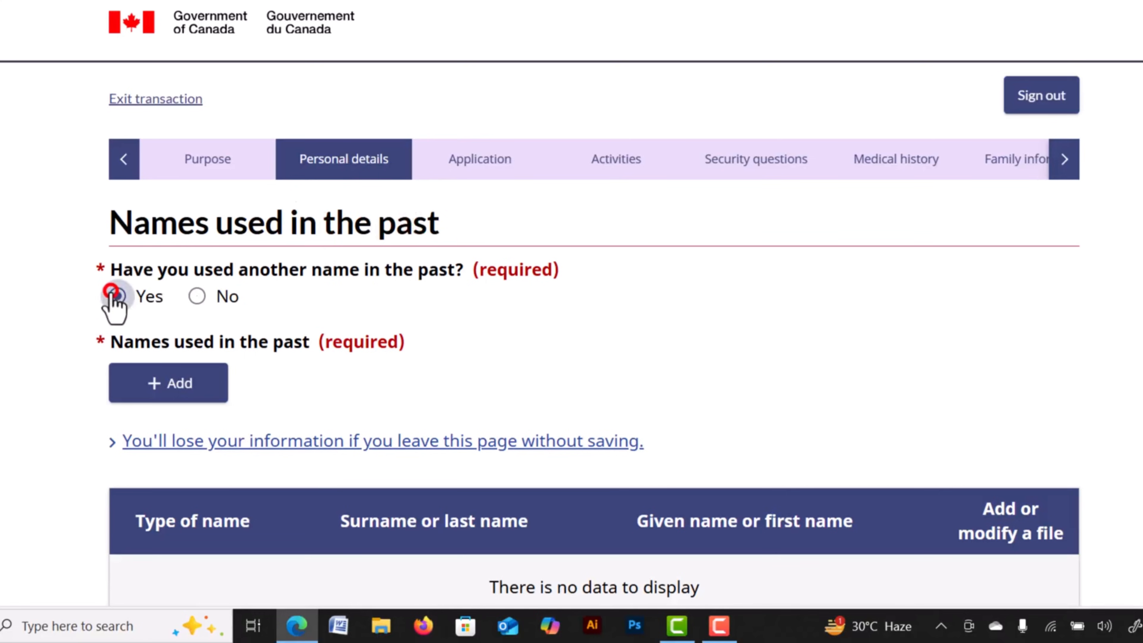
left_click(176, 386)
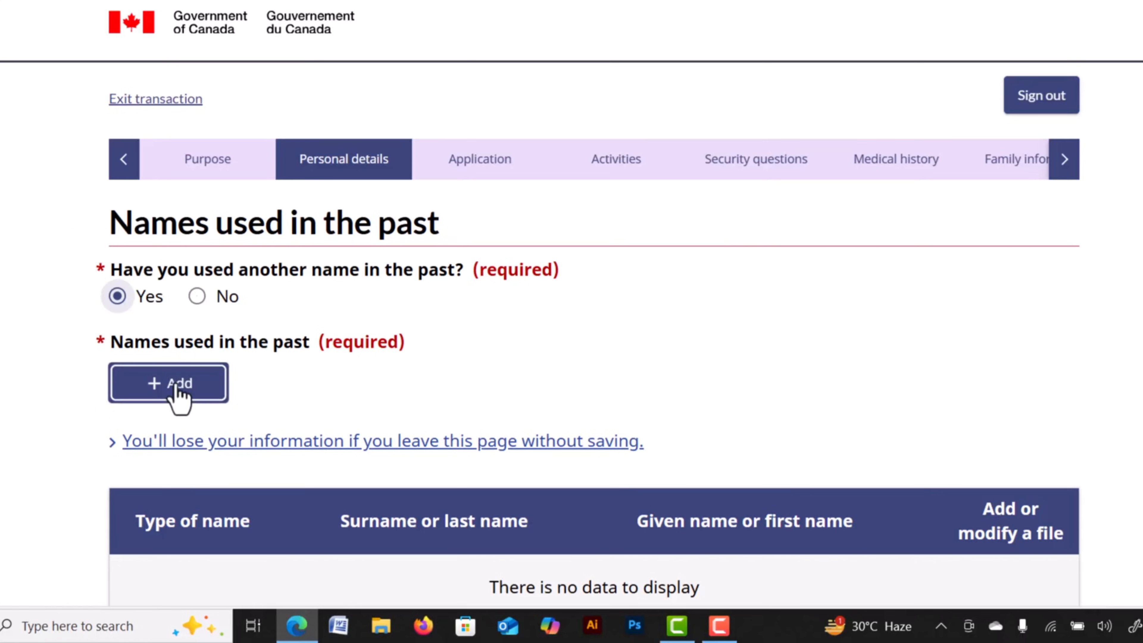
left_click(175, 386)
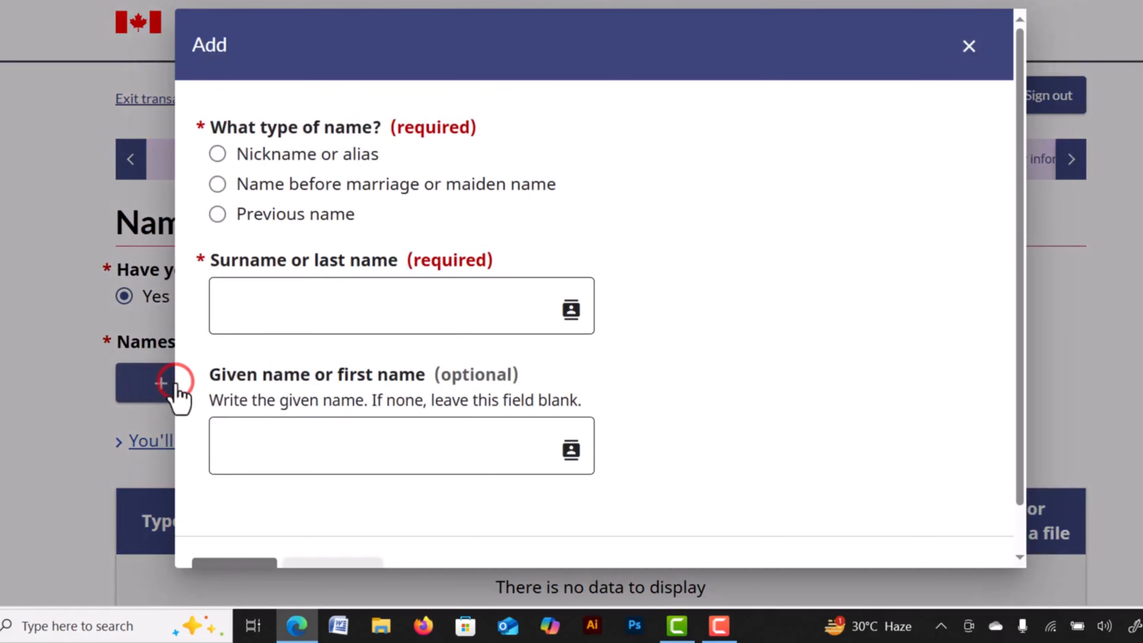
left_click(218, 184)
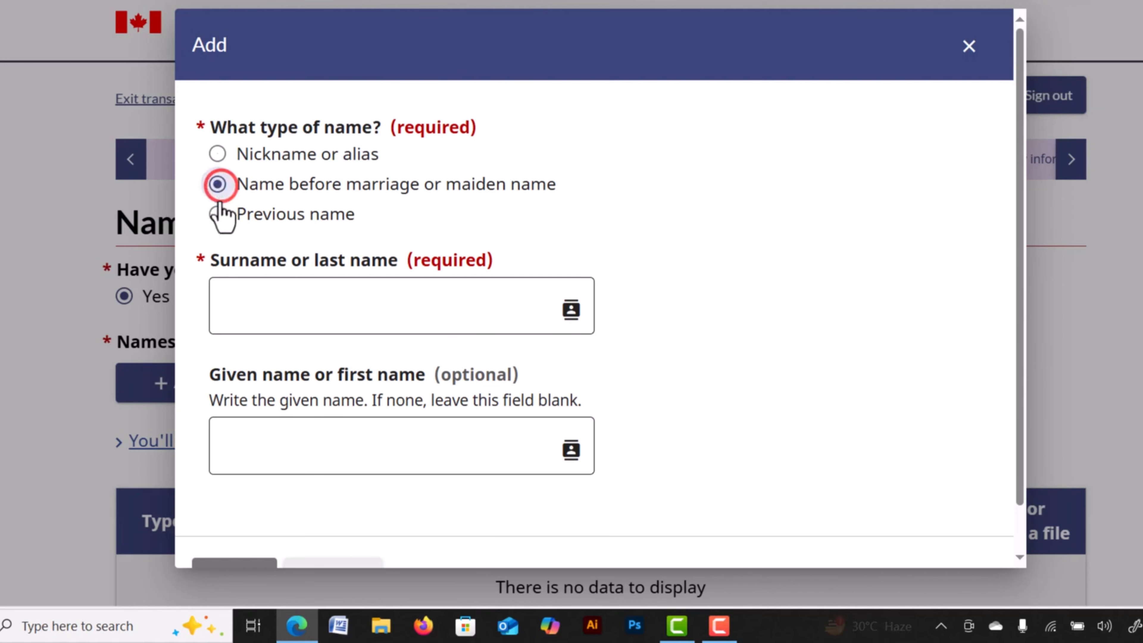
scroll(1015, 53, "down", 1)
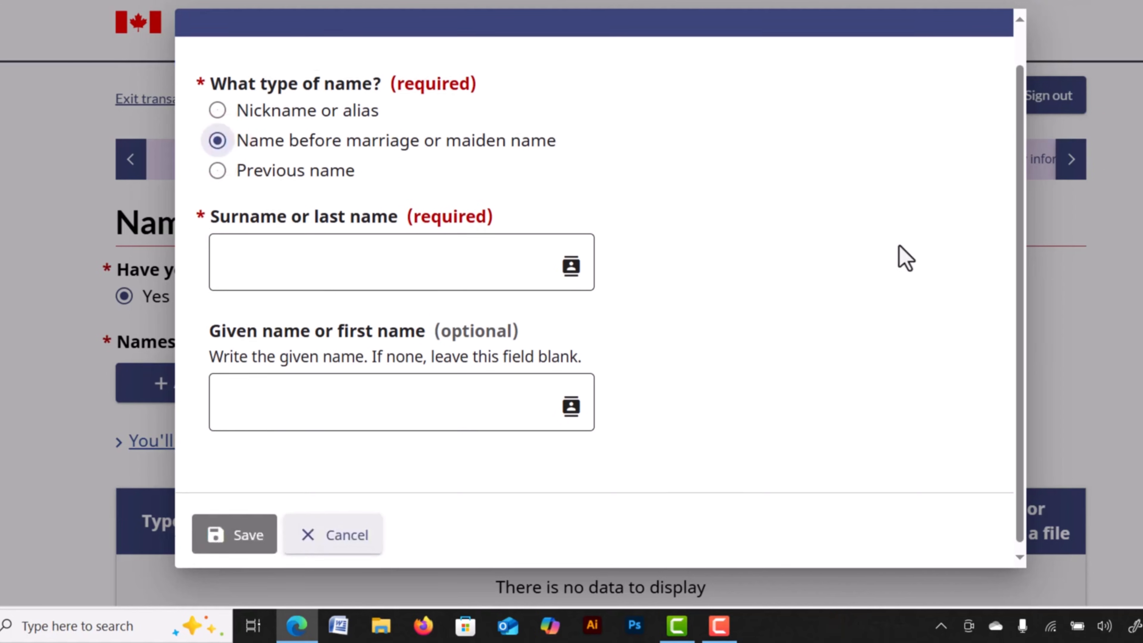
scroll(903, 256, "up", 1)
left_click(968, 48)
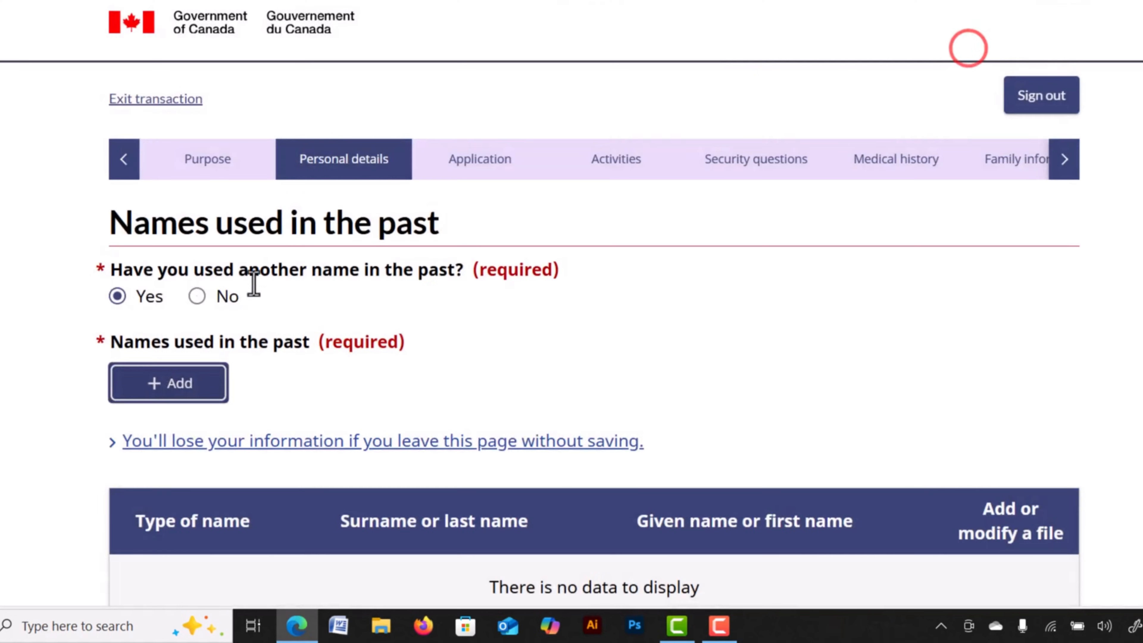
left_click(197, 297)
left_click(985, 348)
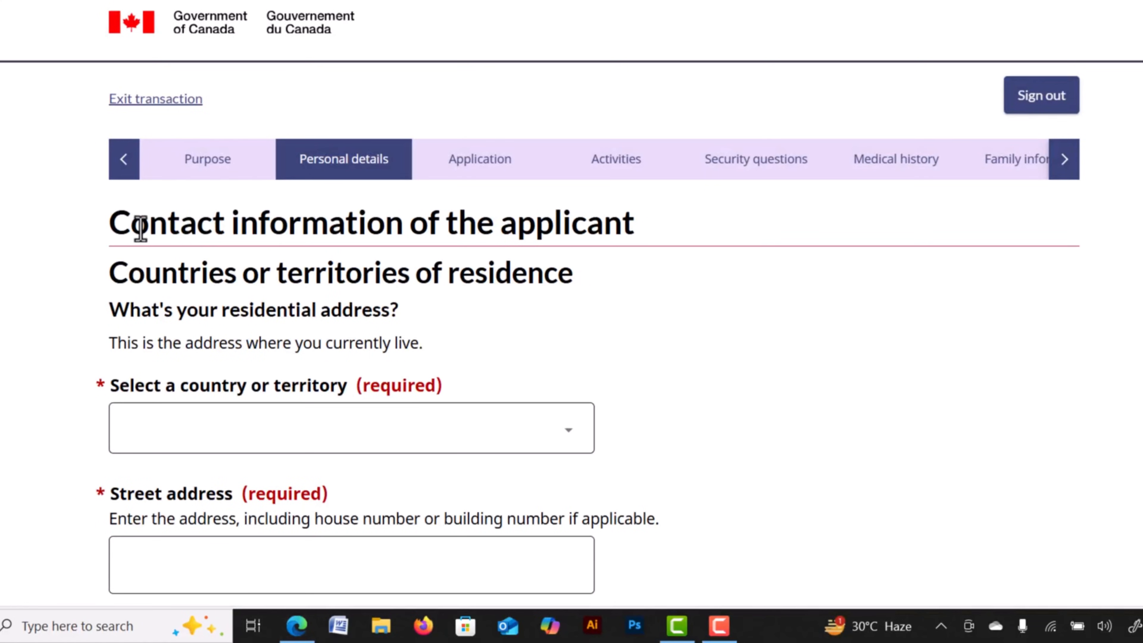
Set the country of residence to Bangladesh.
left_click_drag(140, 227, 349, 247)
left_click(418, 239)
scroll(237, 390, "down", 2)
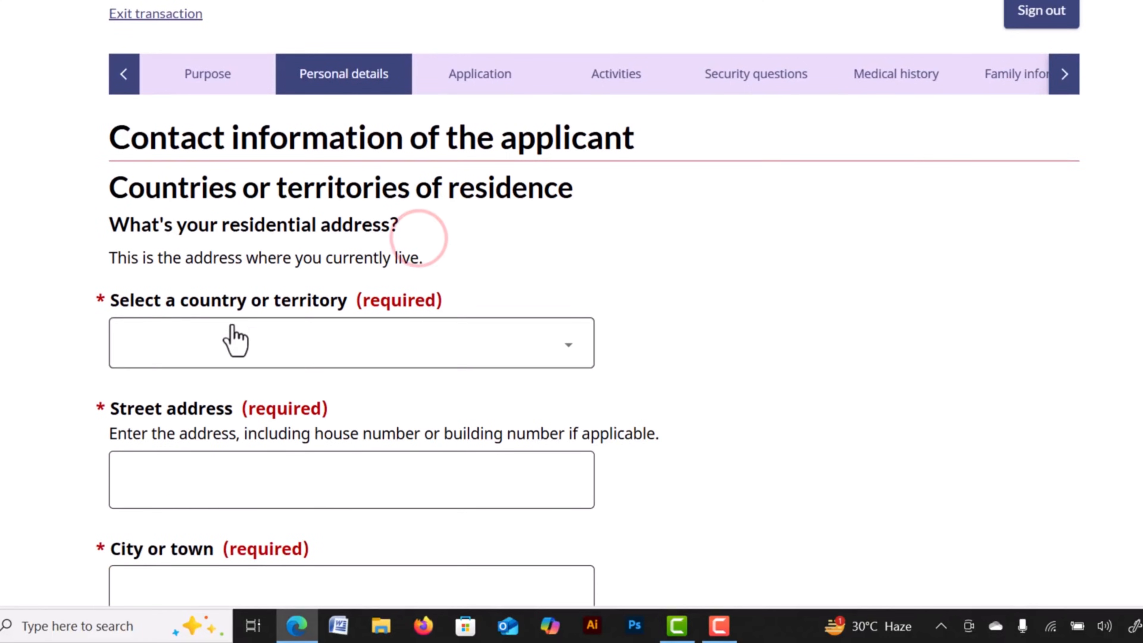
left_click(430, 348)
type("ban")
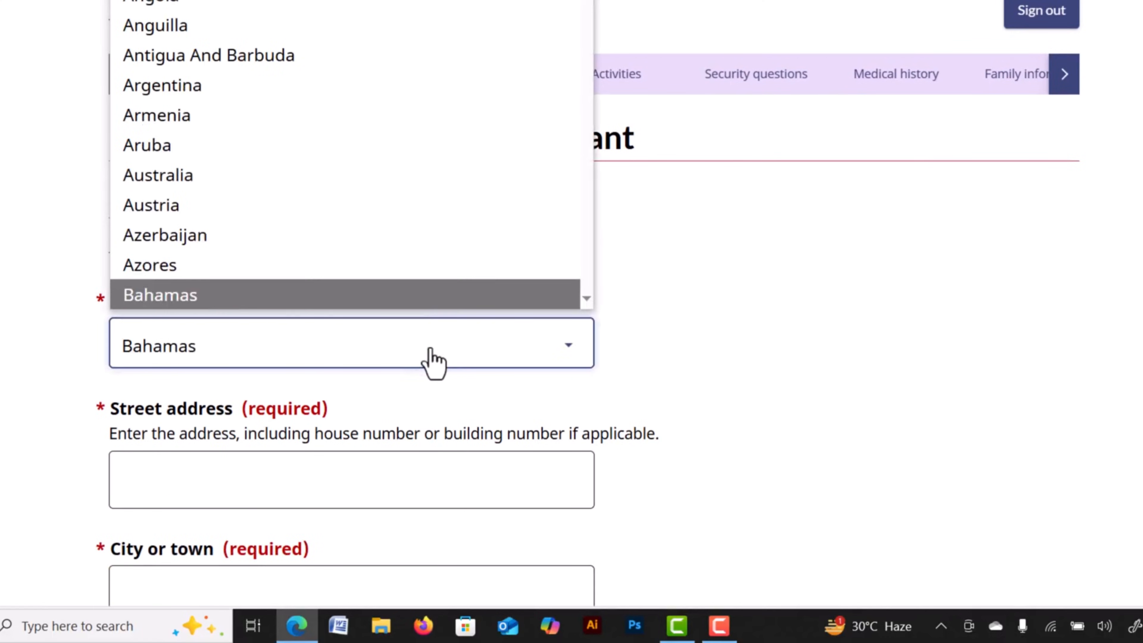
key("Return")
scroll(432, 362, "down", 4)
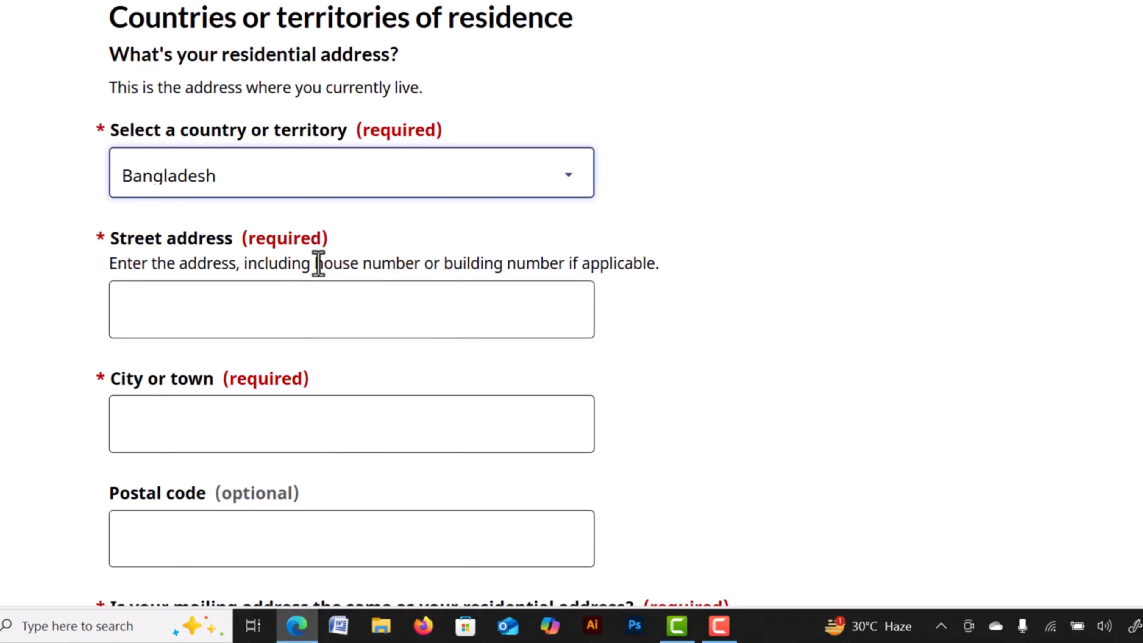
Fill in the residential city or town, starting with 'DH'.
left_click_drag(330, 263, 382, 264)
left_click_drag(453, 255, 516, 263)
left_click_drag(515, 263, 396, 258)
left_click(395, 258)
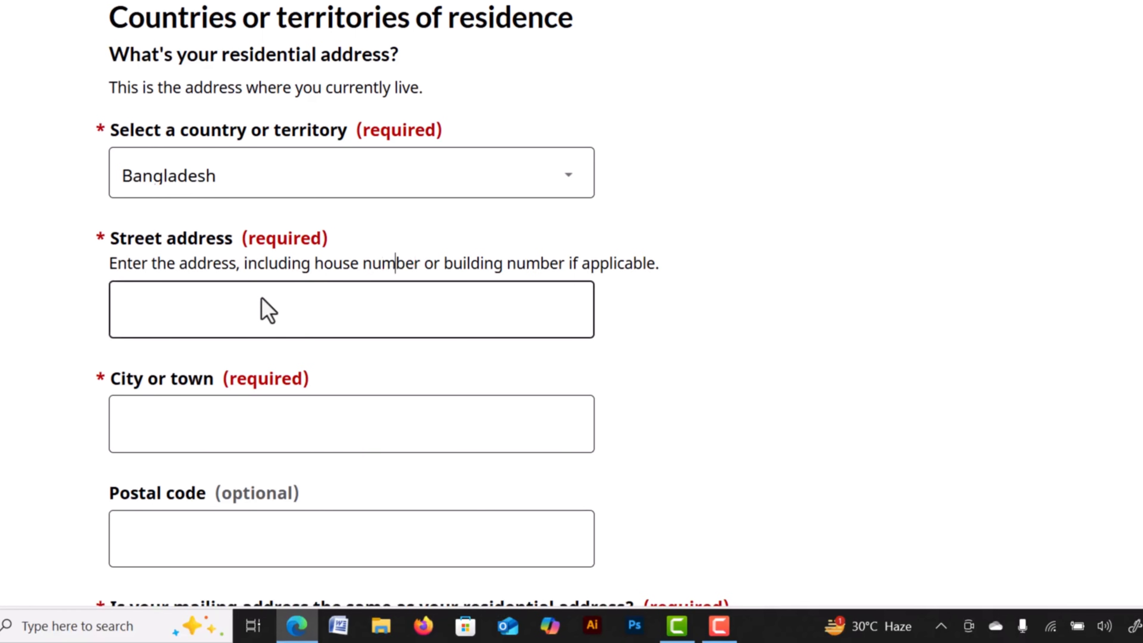
scroll(266, 310, "down", 3)
left_click(164, 262)
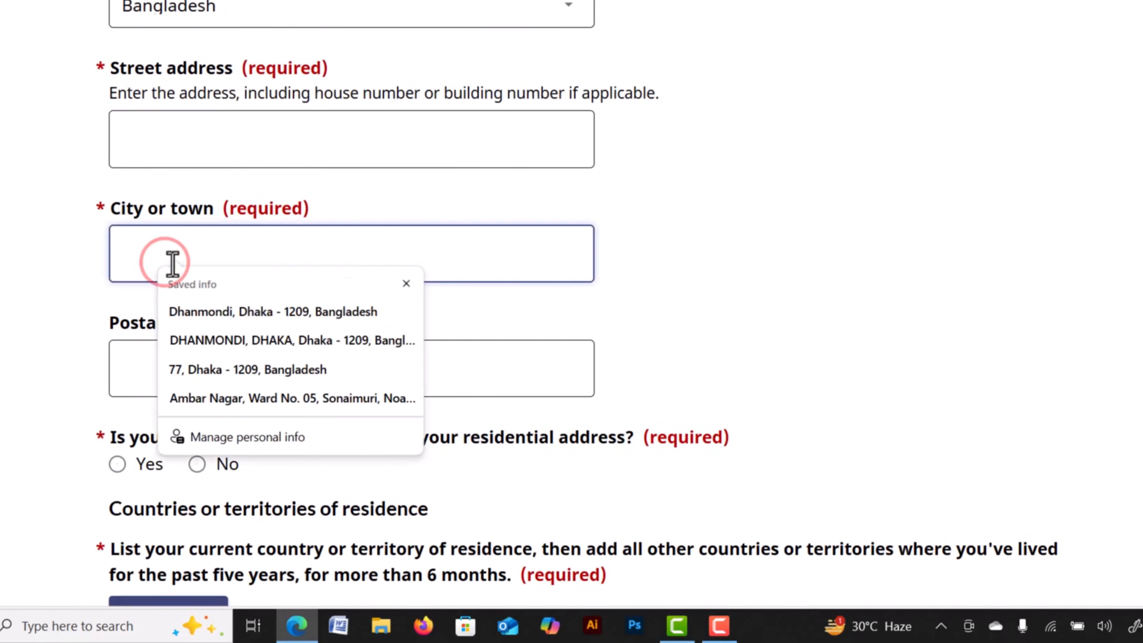
left_click(408, 280)
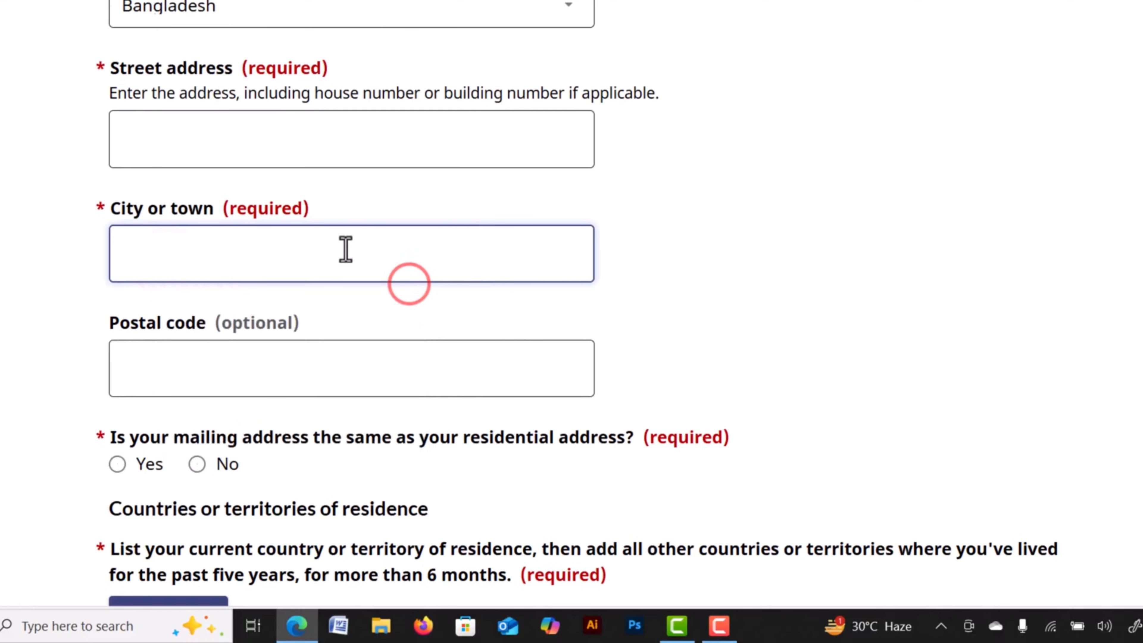
type("DHAKA")
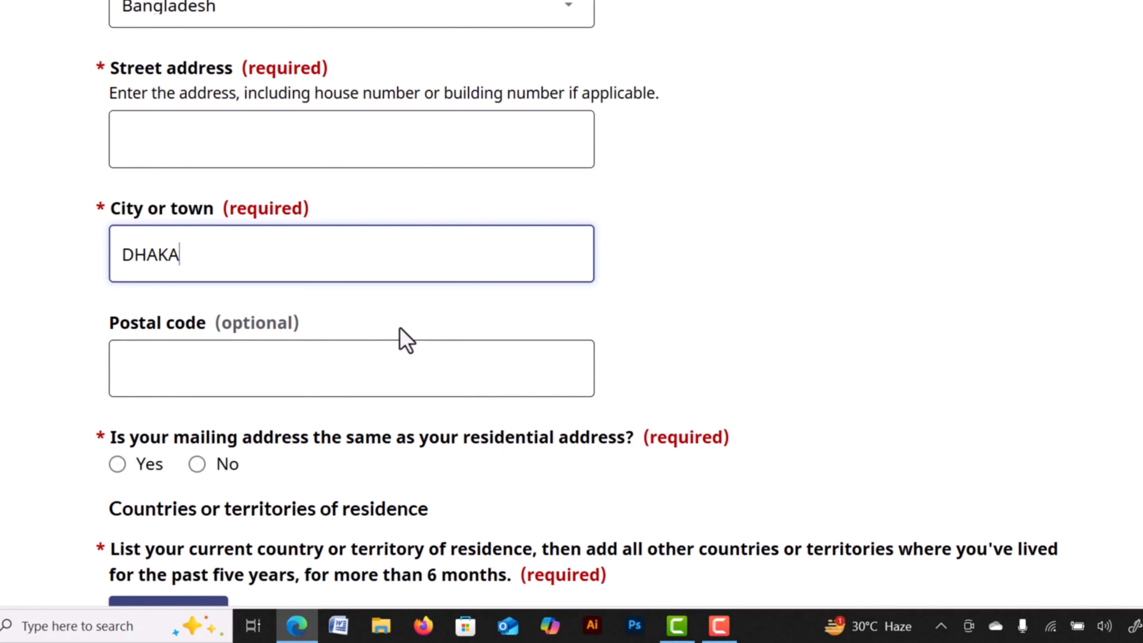
Enter postal code 1209 and mark the mailing address as the same as residential.
scroll(380, 317, "down", 2)
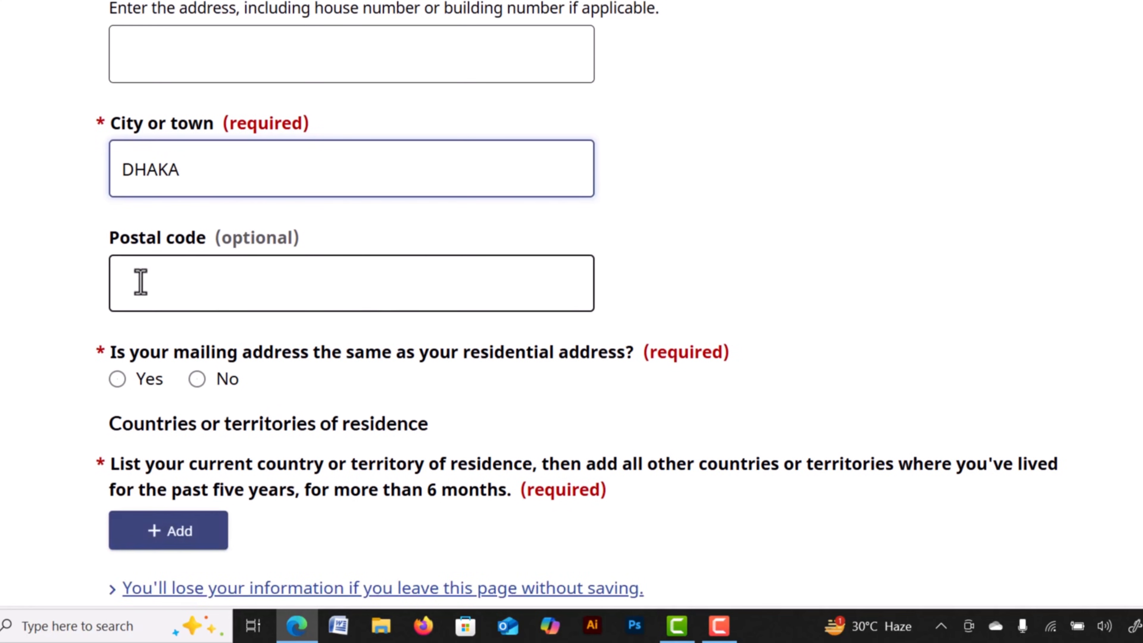
left_click(140, 282)
type("1209")
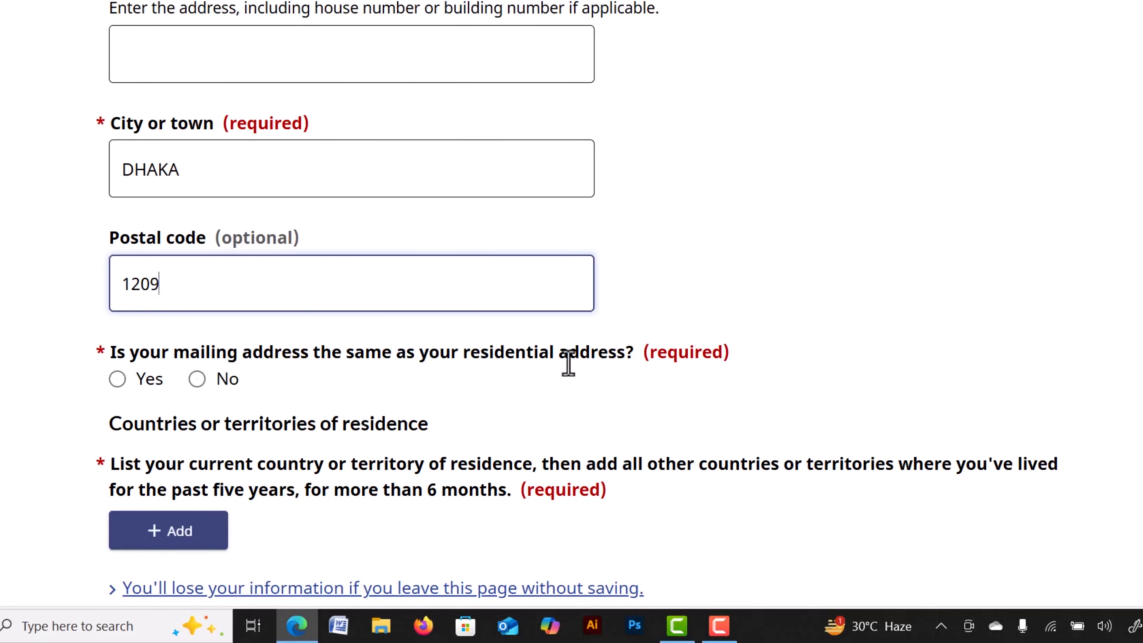
left_click(121, 383)
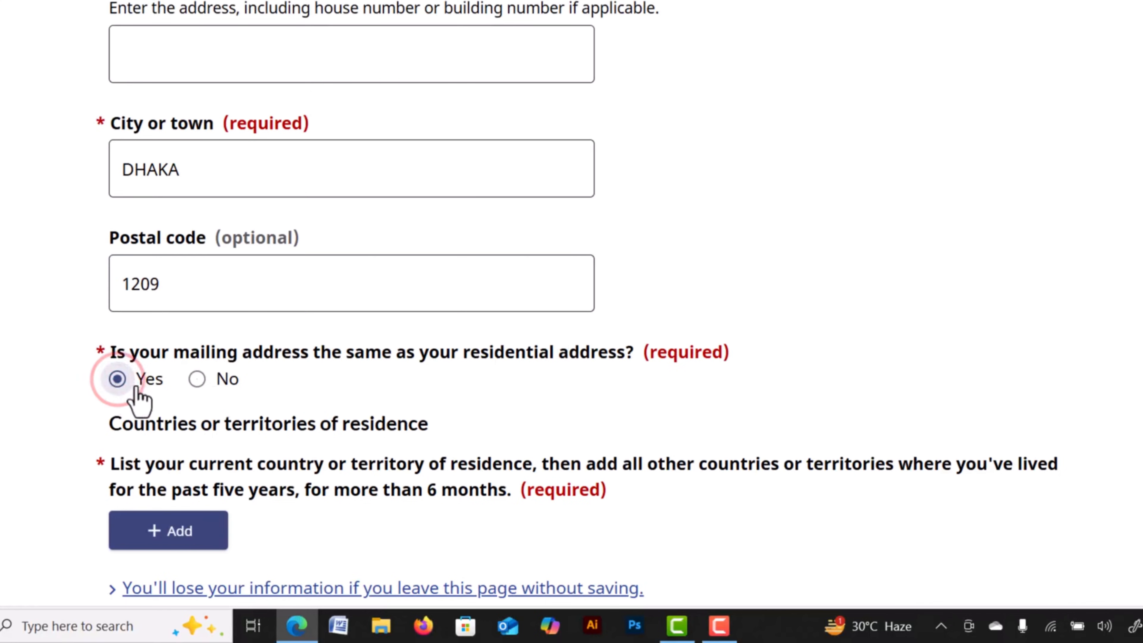
left_click(197, 381)
scroll(390, 398, "down", 3)
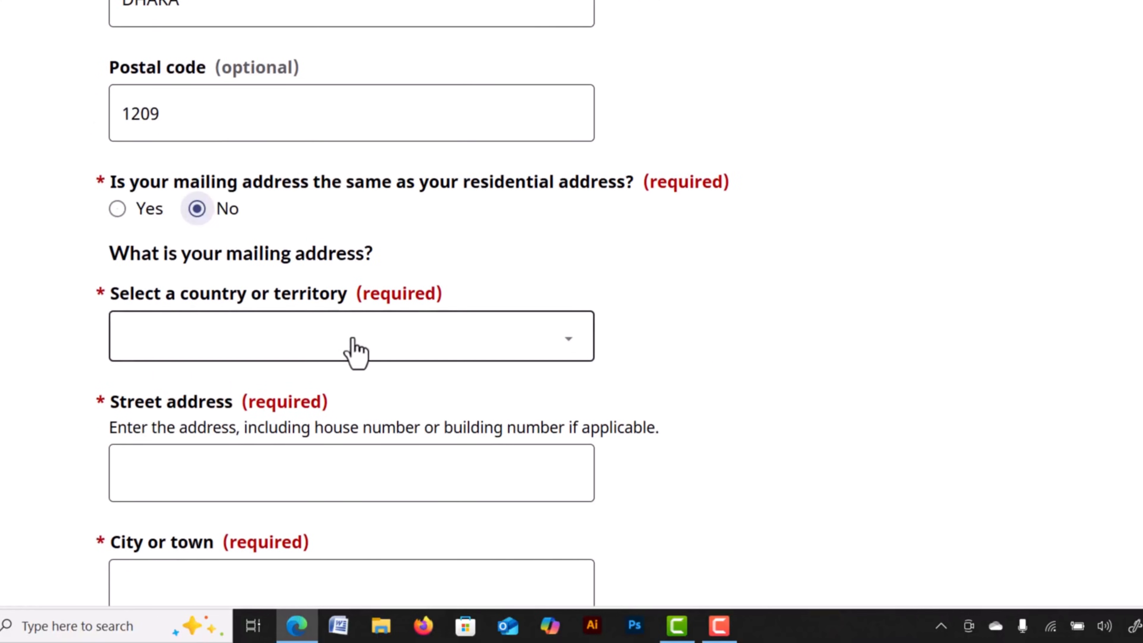
scroll(351, 394, "down", 1)
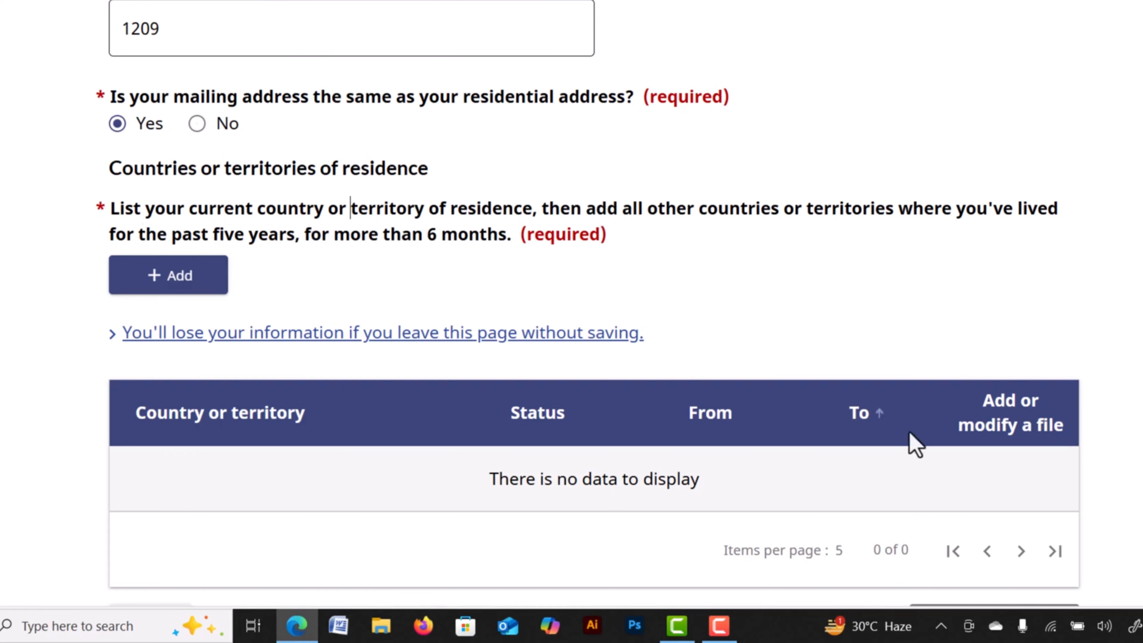
Add a country of residence entry for Bangladesh with status Citizen.
left_click(188, 277)
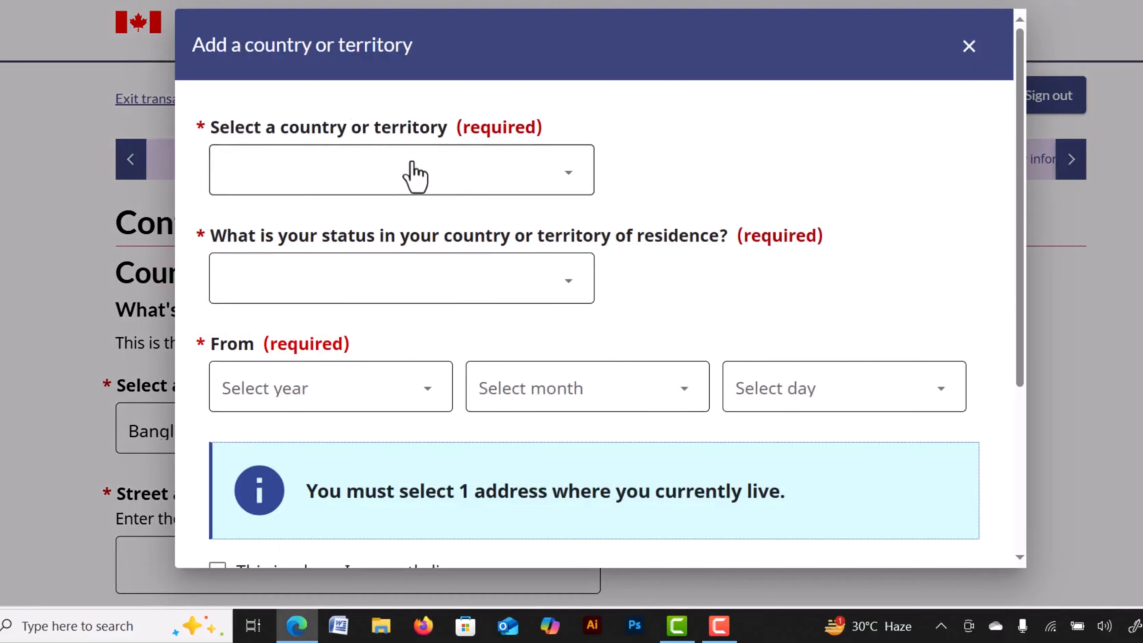
left_click(519, 179)
type("ban")
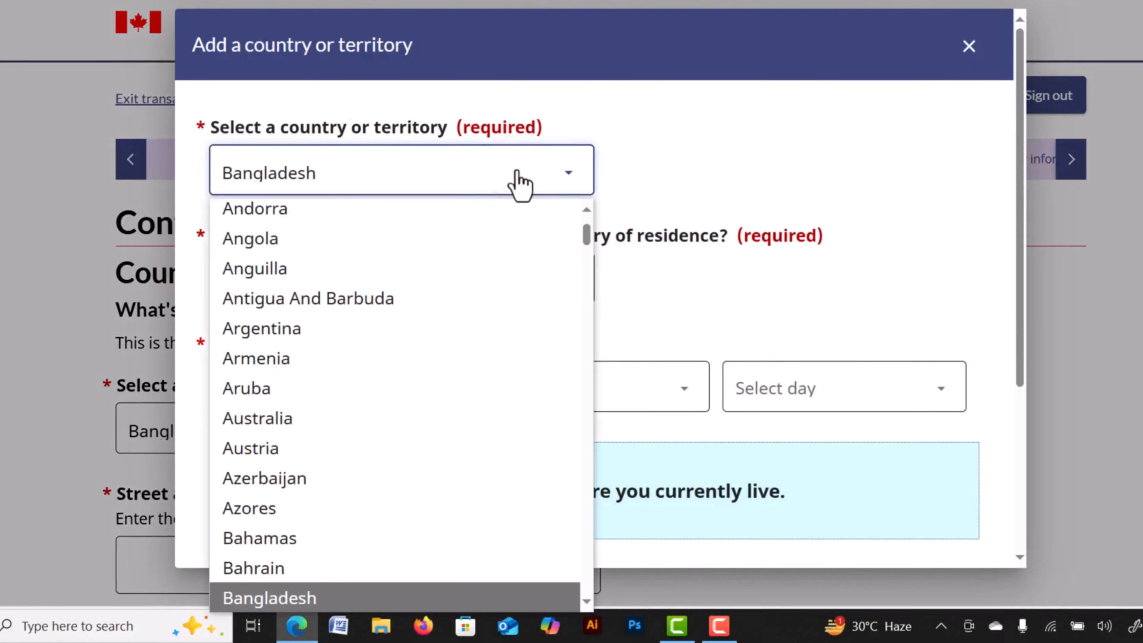
key("Return")
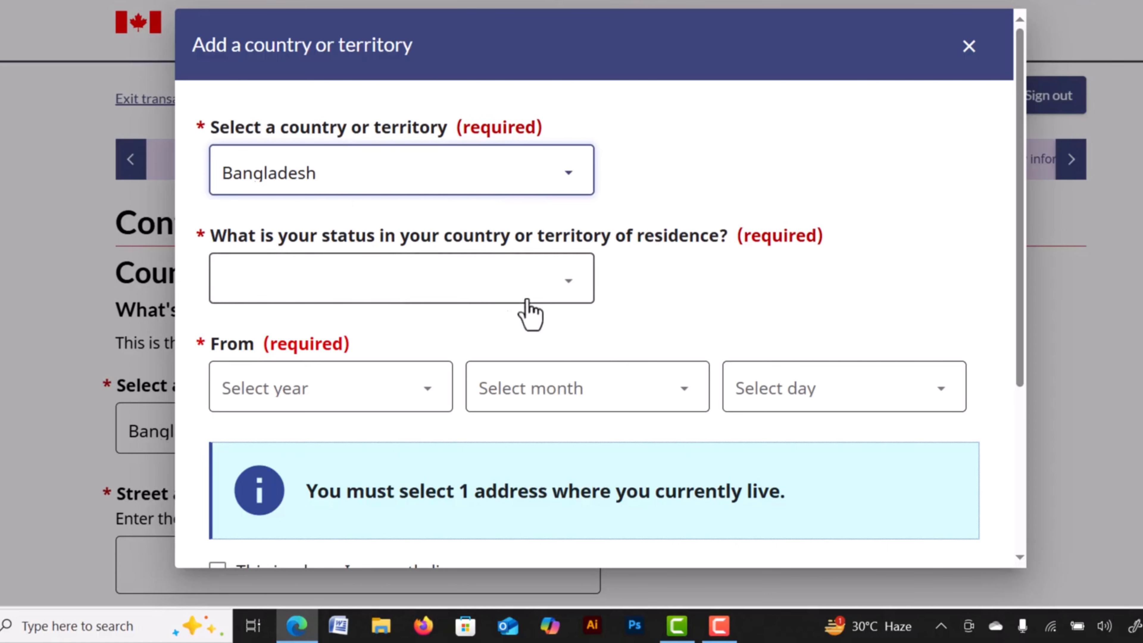
left_click(544, 286)
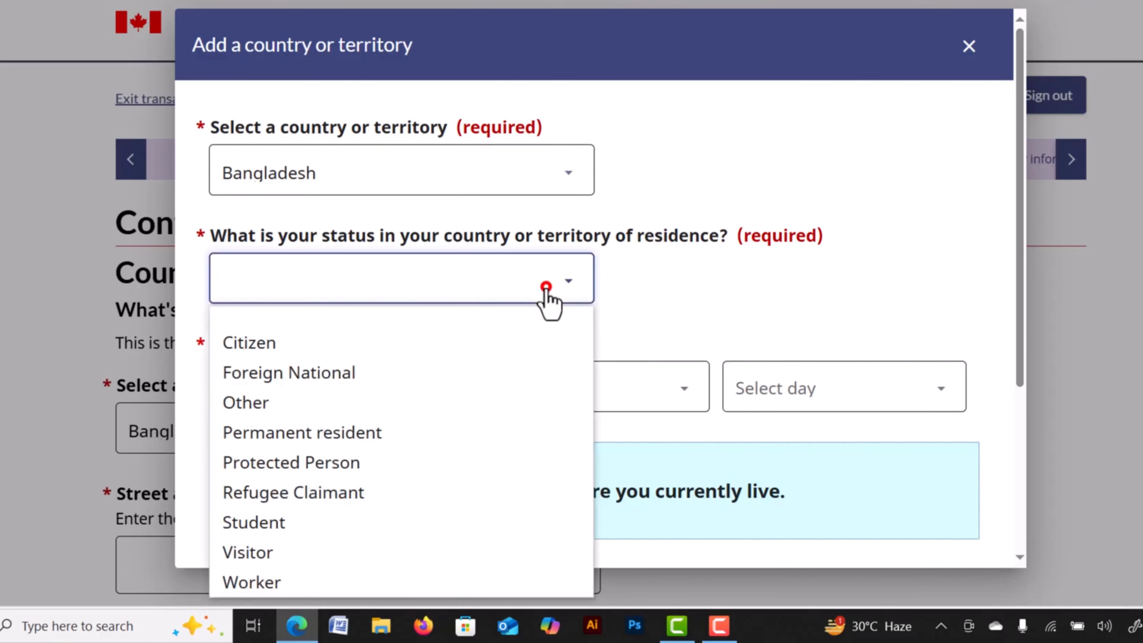
left_click(278, 354)
scroll(237, 255, "down", 3)
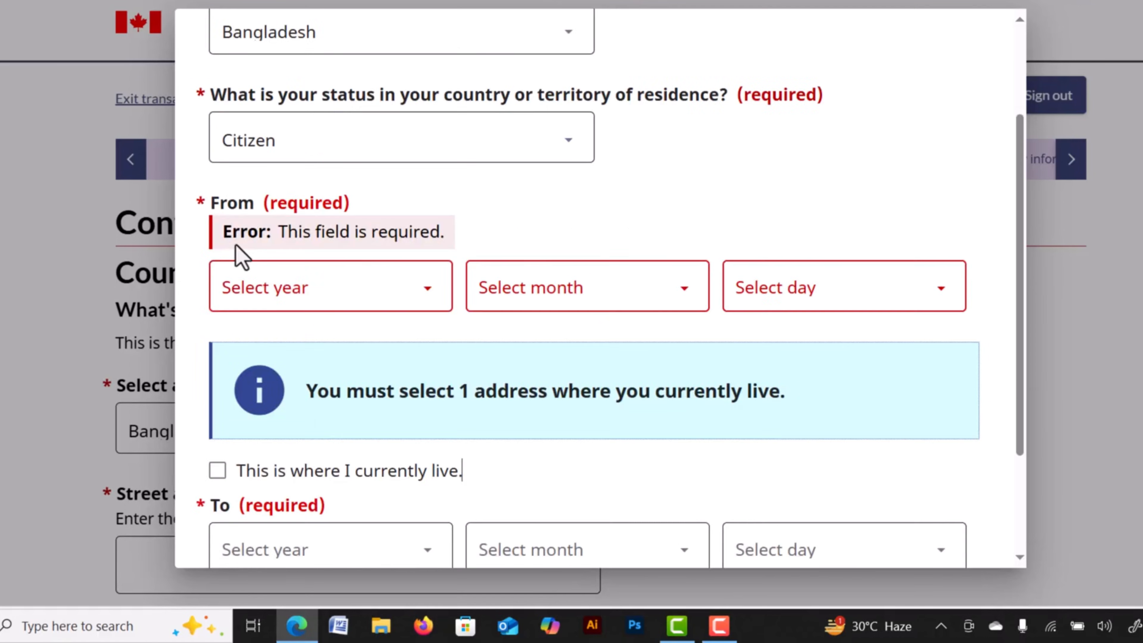
Set the residence start date to 8 November 1994.
left_click(325, 288)
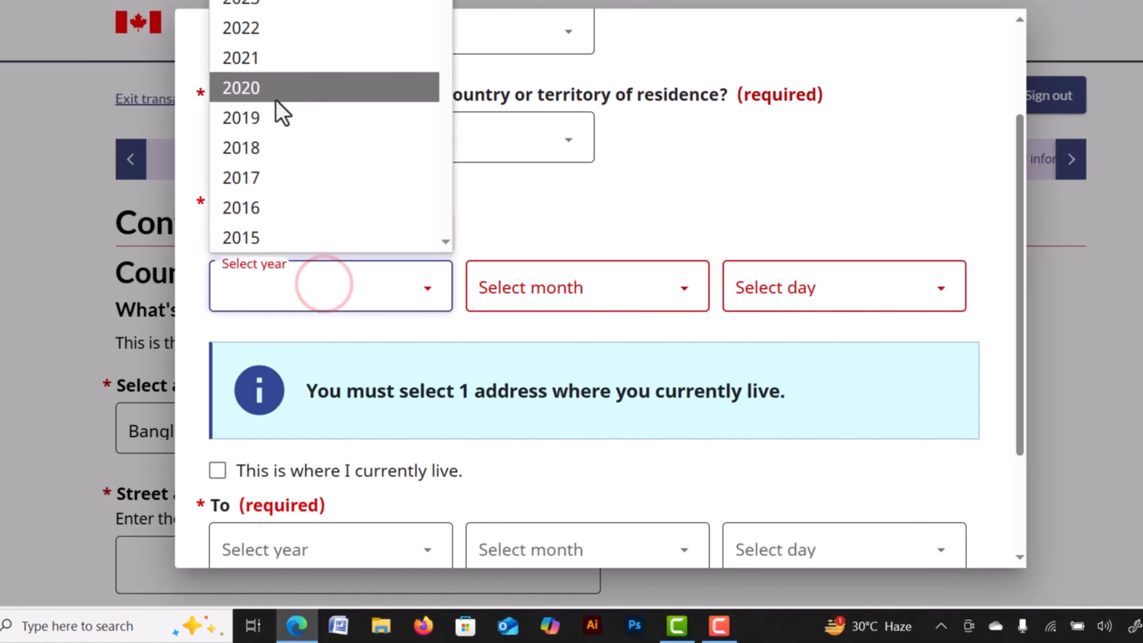
scroll(284, 117, "down", 11)
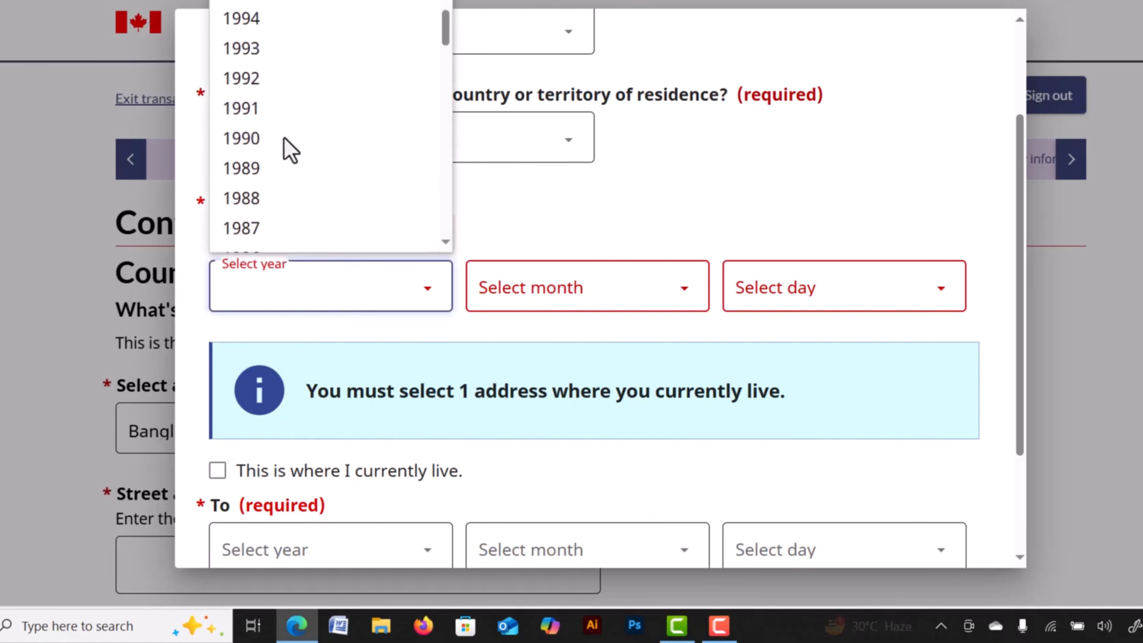
scroll(269, 36, "up", 2)
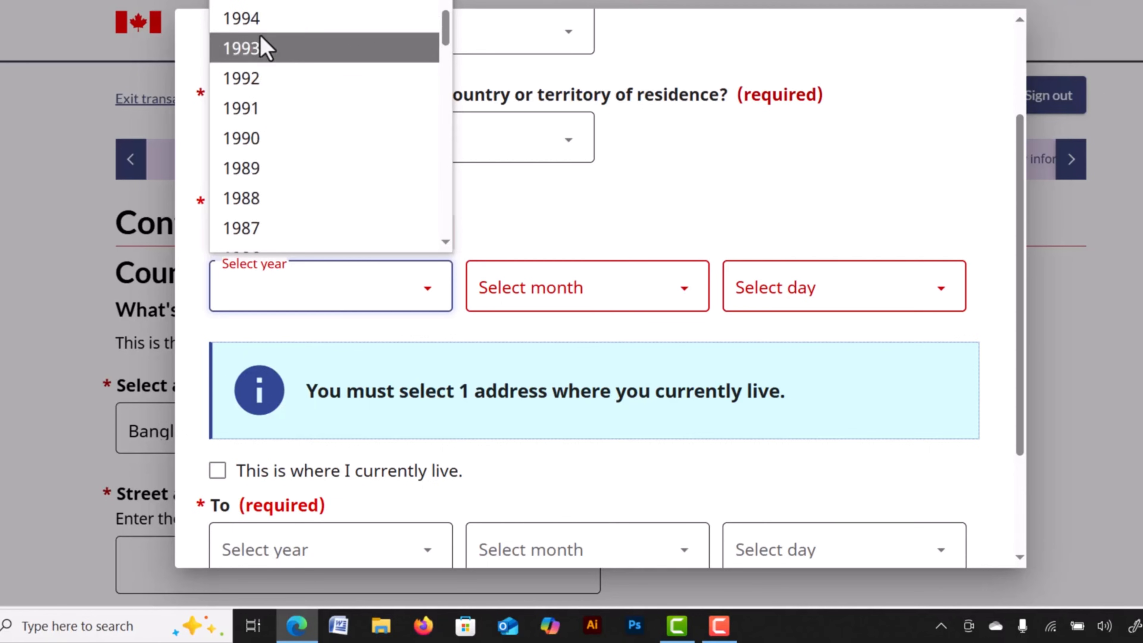
left_click(260, 28)
left_click(559, 247)
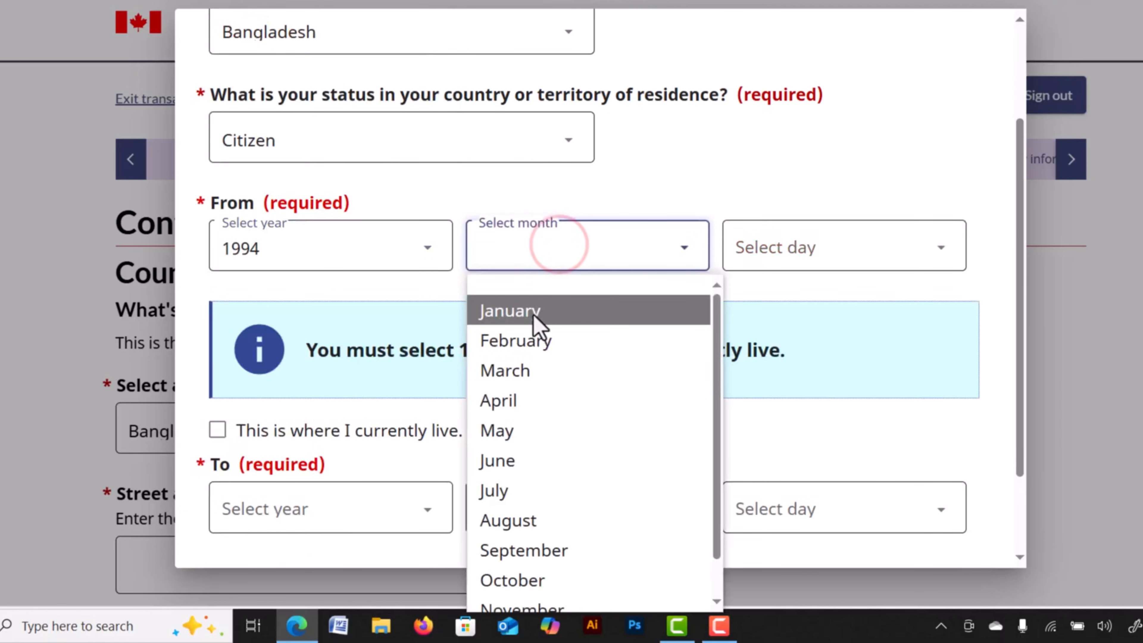
left_click(533, 311)
left_click(783, 247)
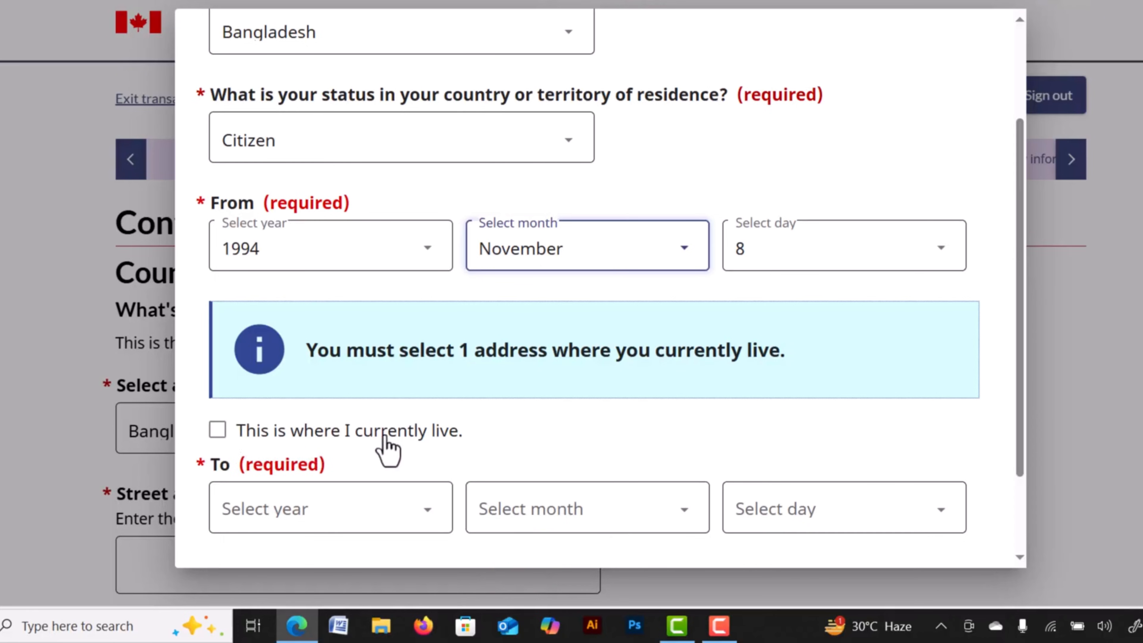
Mark Bangladesh as the current residence, save the entry, and save the page.
left_click(218, 432)
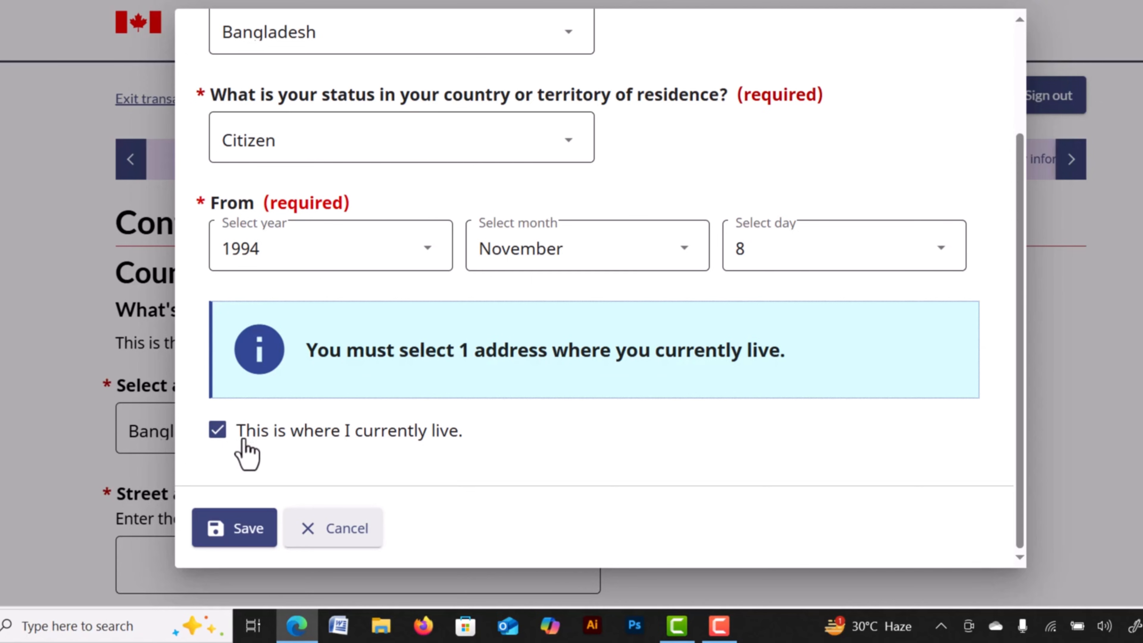
left_click(218, 431)
scroll(438, 383, "down", 2)
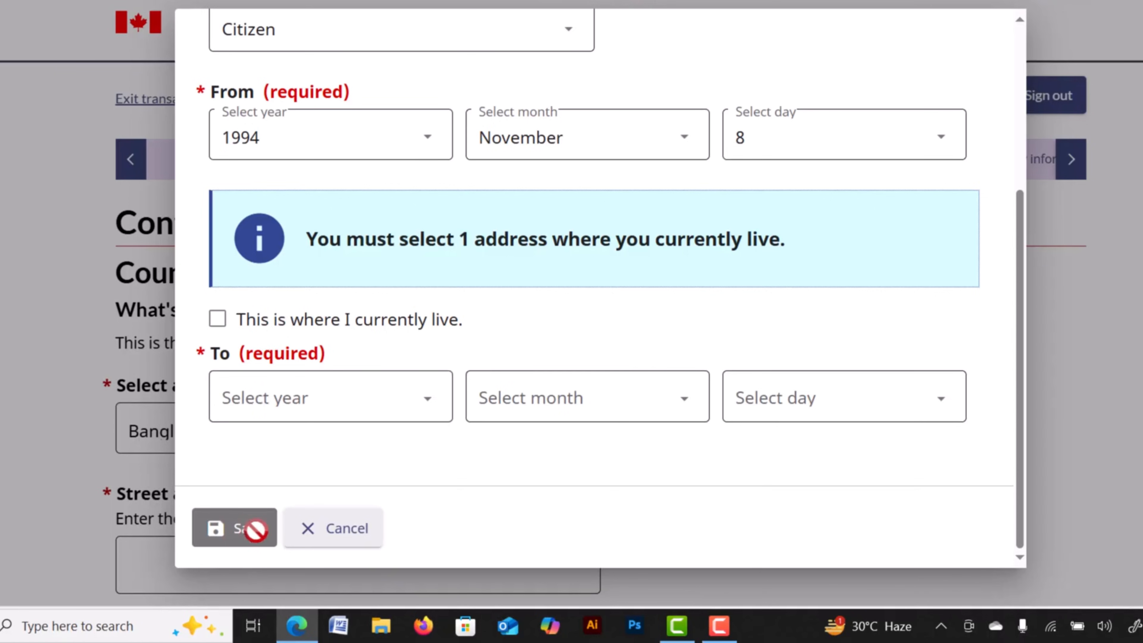
left_click(219, 320)
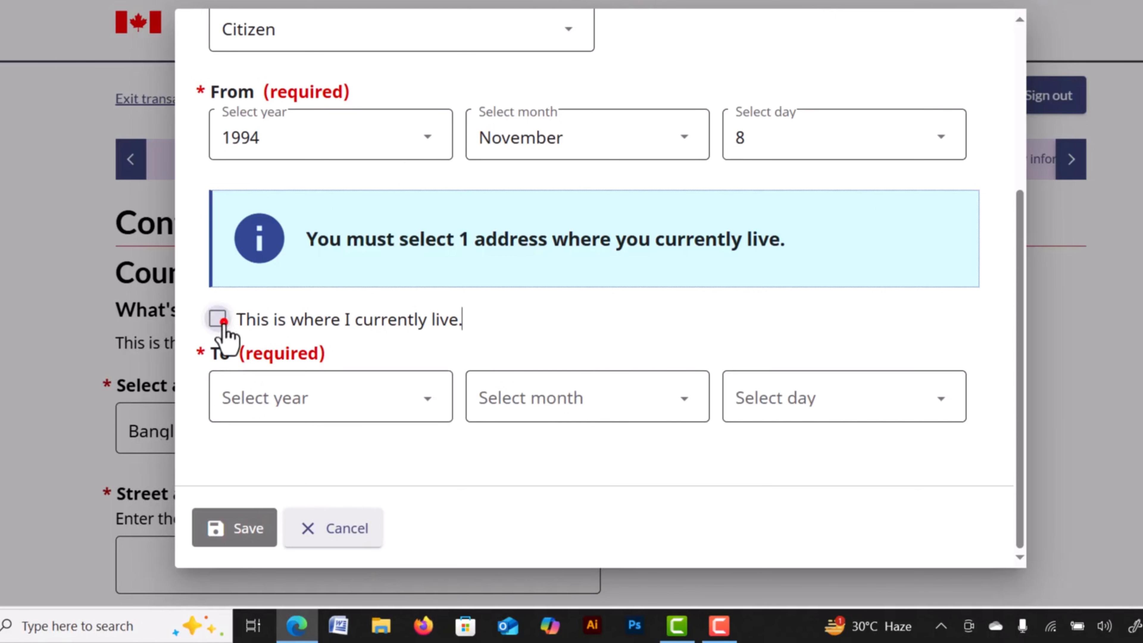
scroll(483, 448, "up", 3)
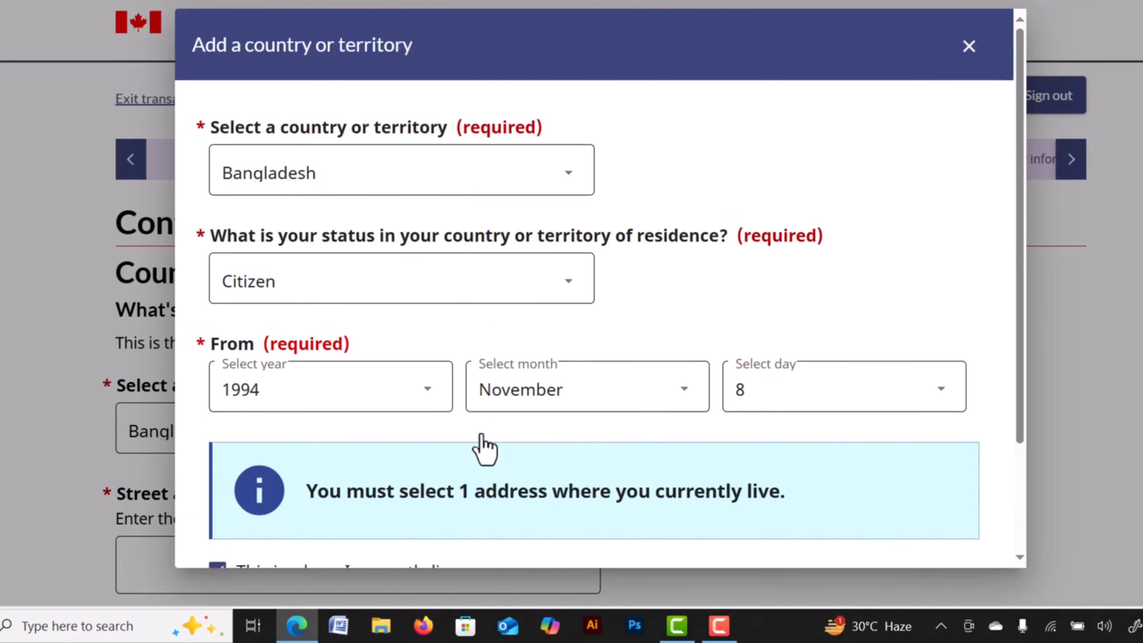
scroll(484, 448, "down", 3)
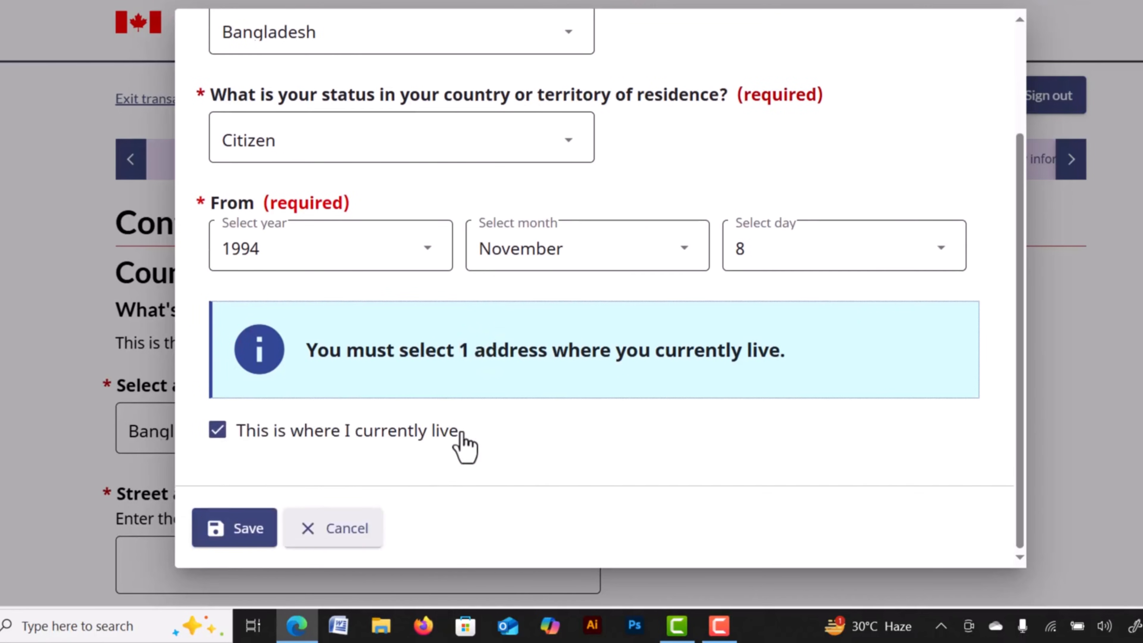
left_click(238, 525)
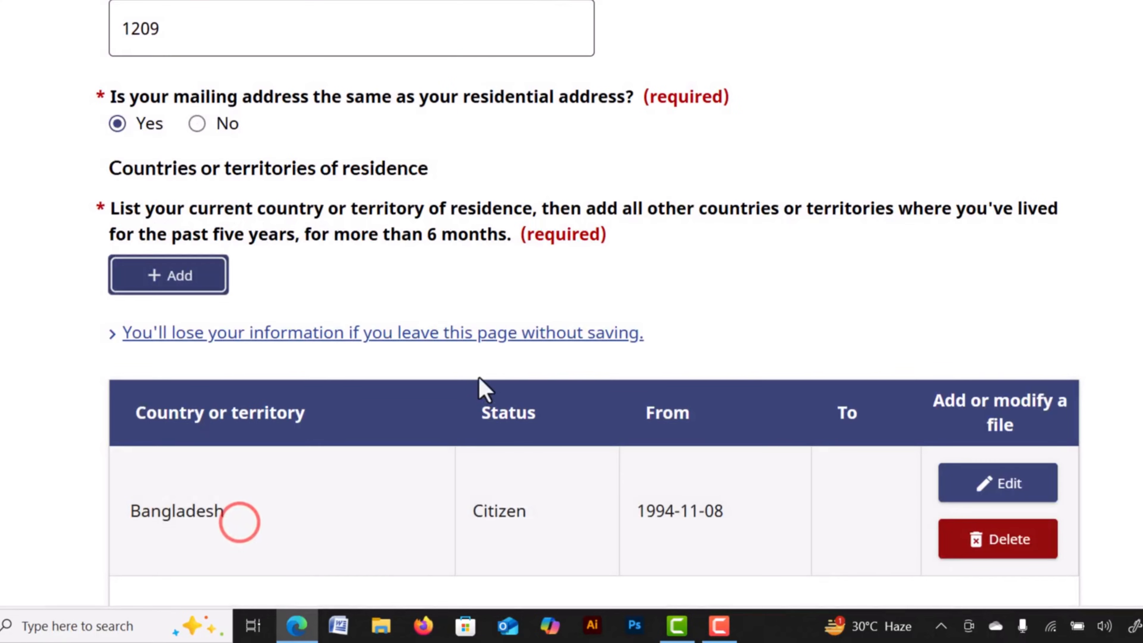
scroll(917, 441, "down", 5)
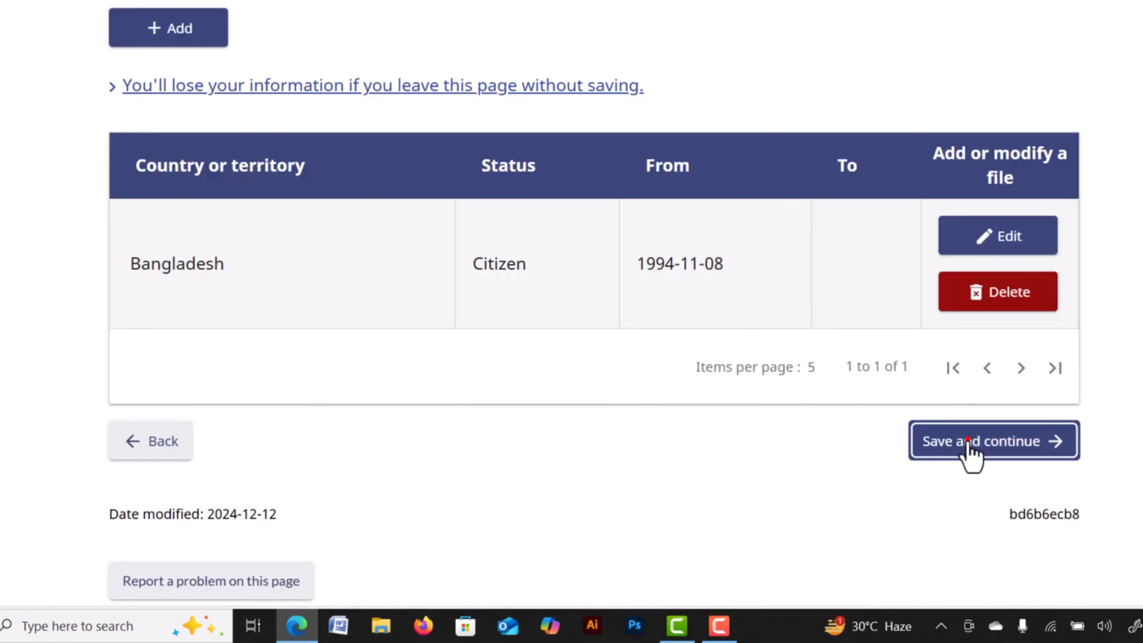
left_click(967, 441)
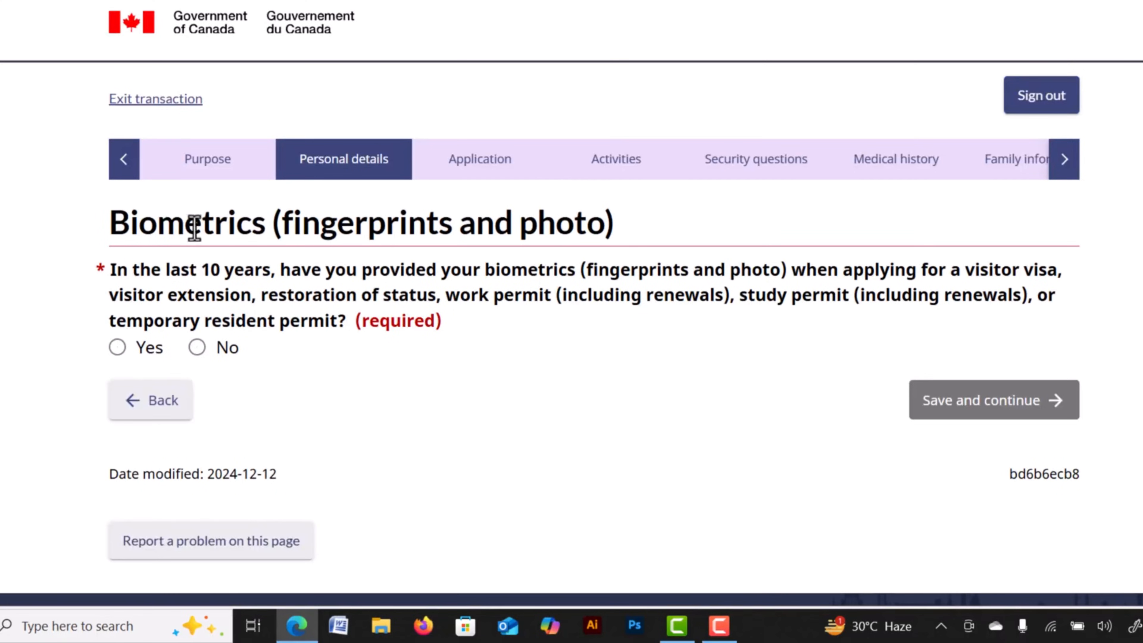
left_click_drag(166, 224, 370, 239)
Switch the previous-biometrics answer from Yes to No and save the page.
left_click(510, 233)
left_click(117, 348)
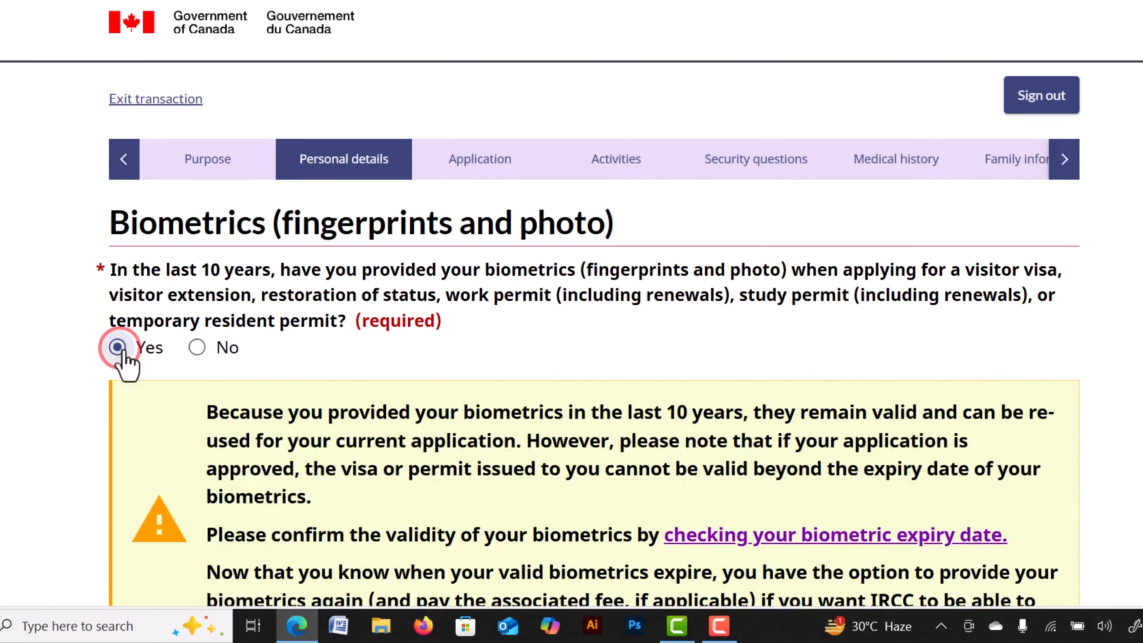
scroll(403, 414, "down", 5)
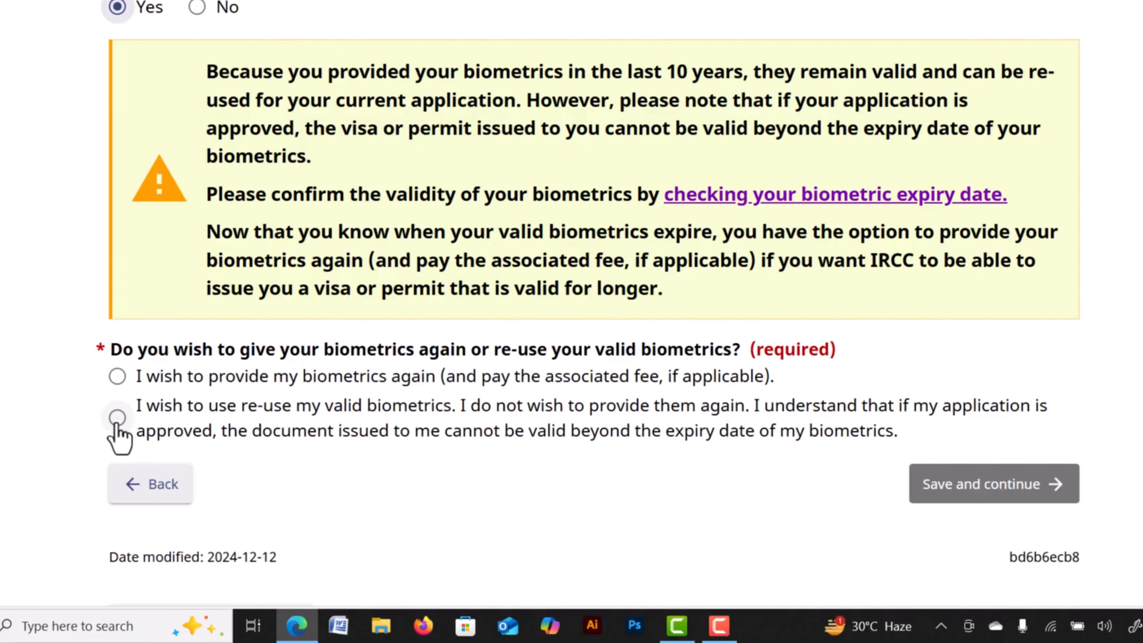
left_click(117, 421)
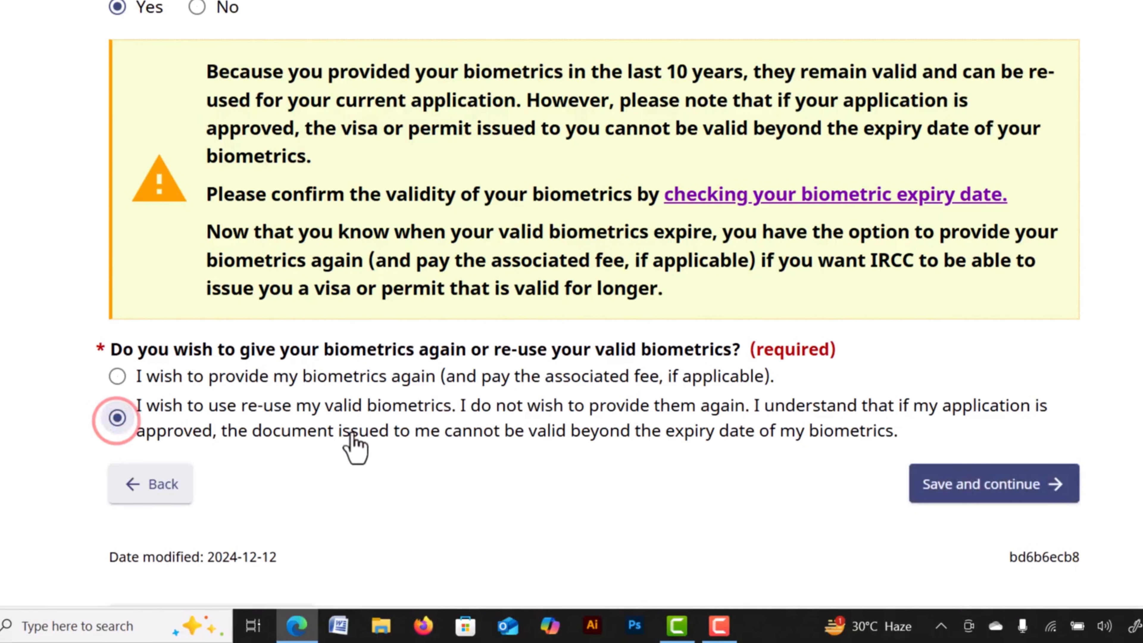
scroll(250, 396, "up", 3)
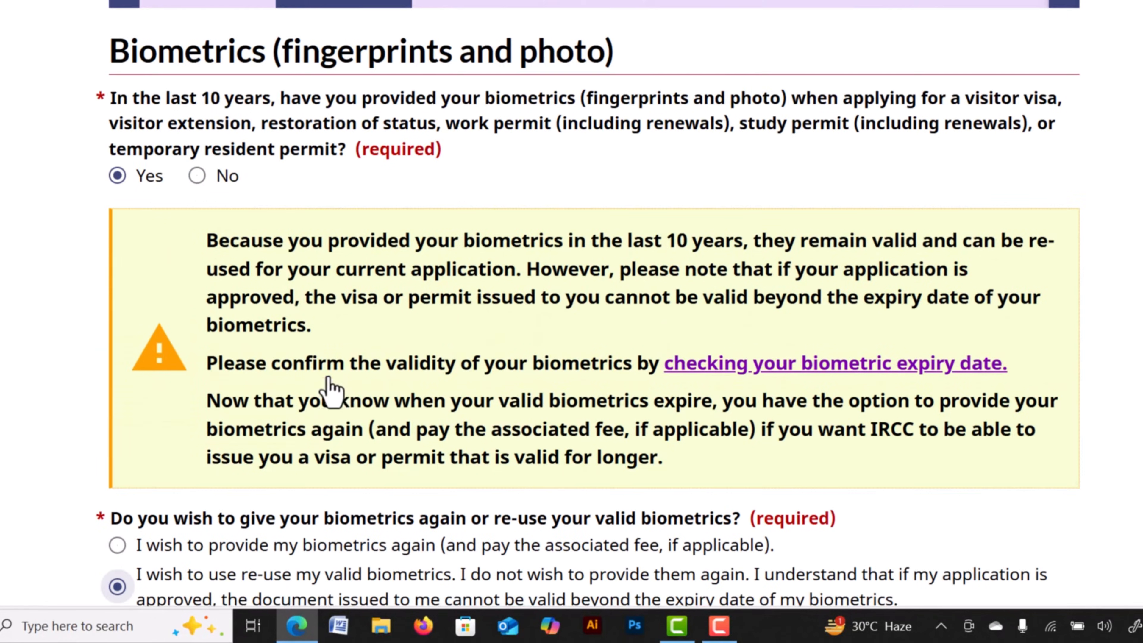
left_click(197, 179)
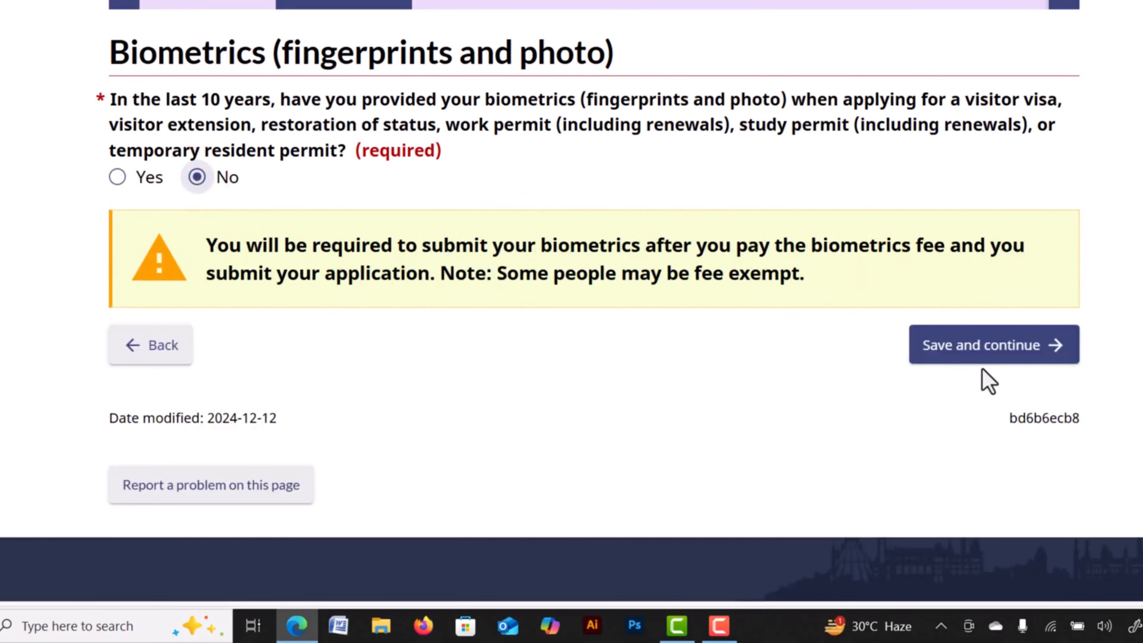
left_click(972, 358)
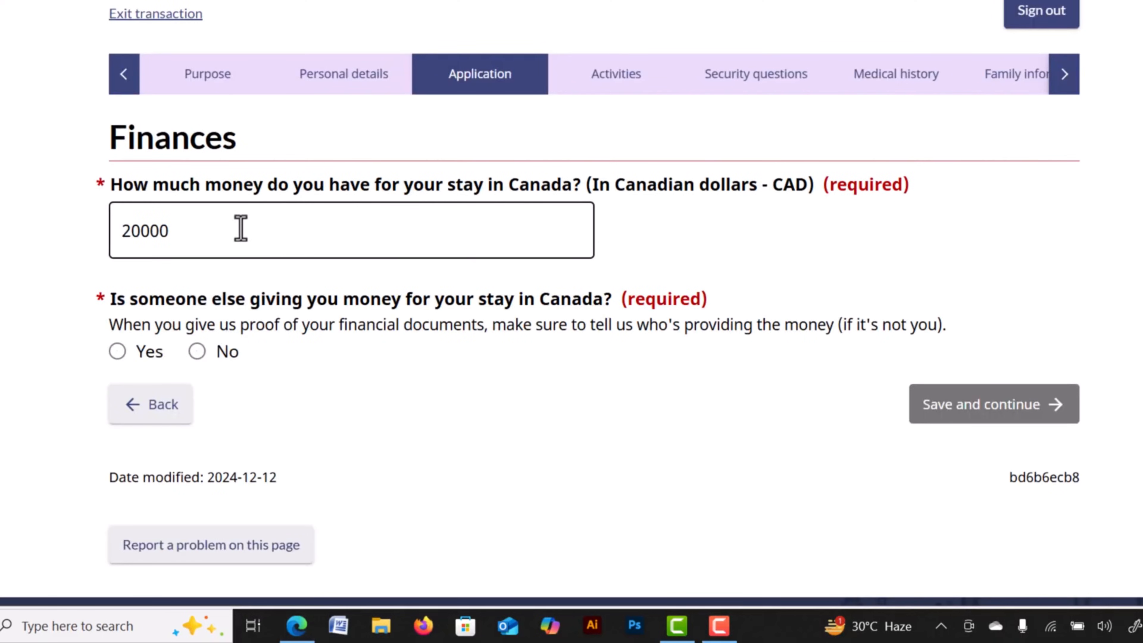
Set the available funds for the stay to 20000.
left_click(215, 236)
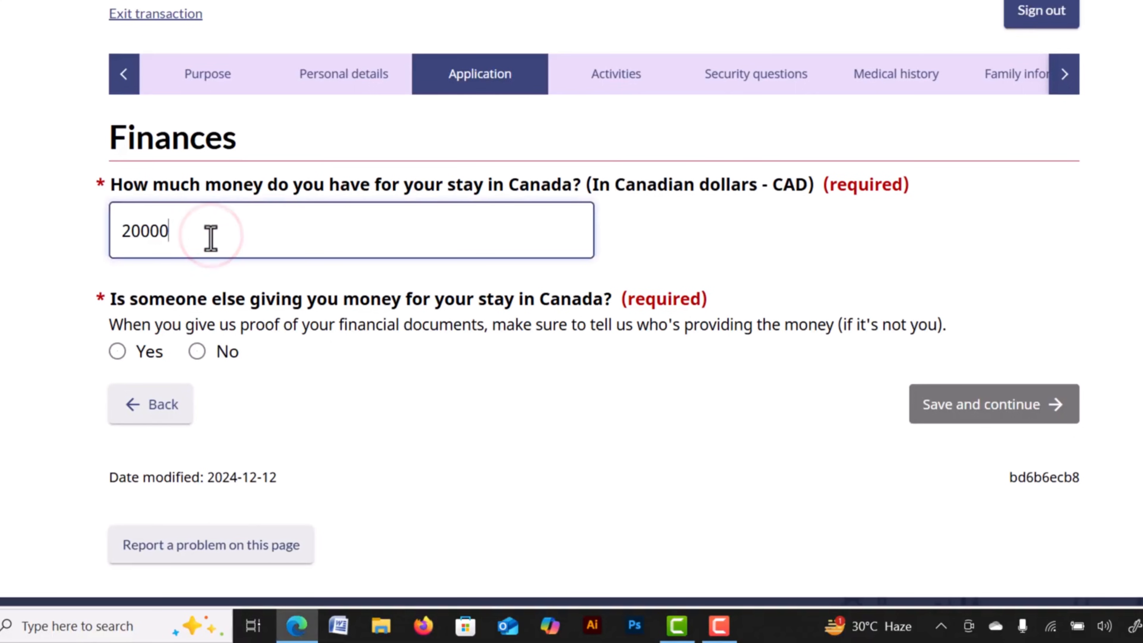
left_click_drag(169, 231, 112, 231)
left_click(191, 229)
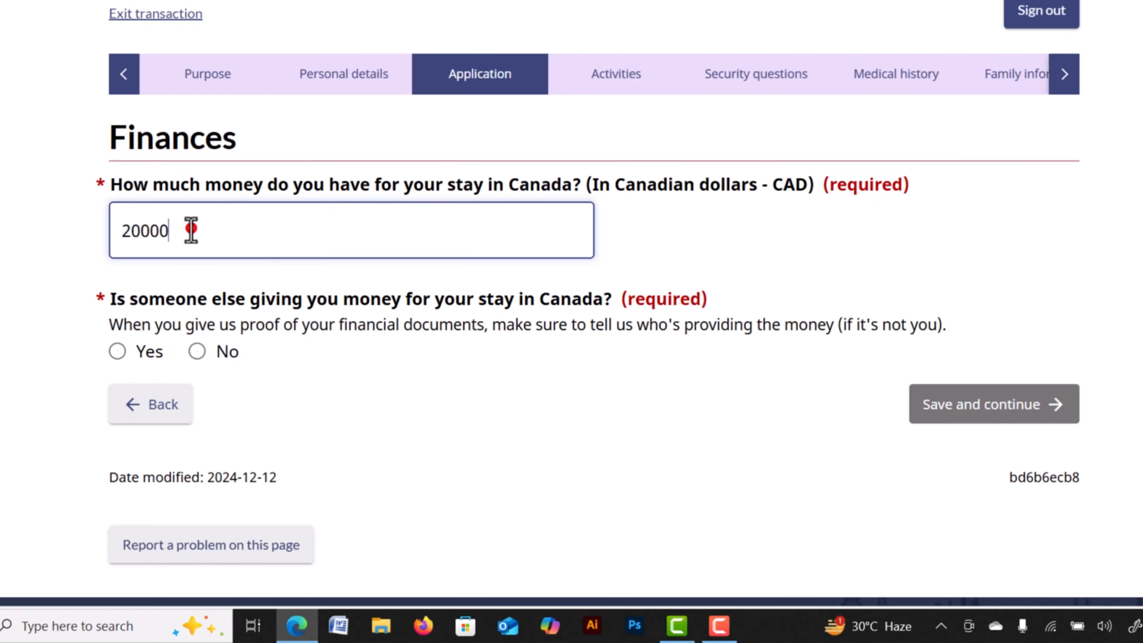
scroll(165, 239, "down", 2)
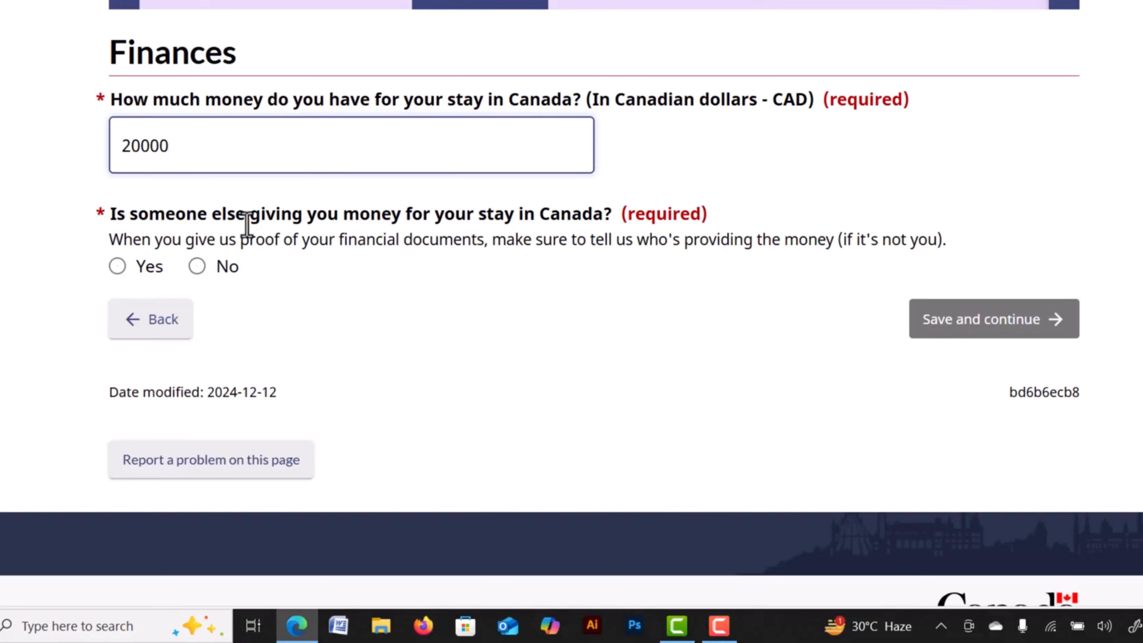
Answer No to someone else providing money, and save the finances page.
left_click(117, 266)
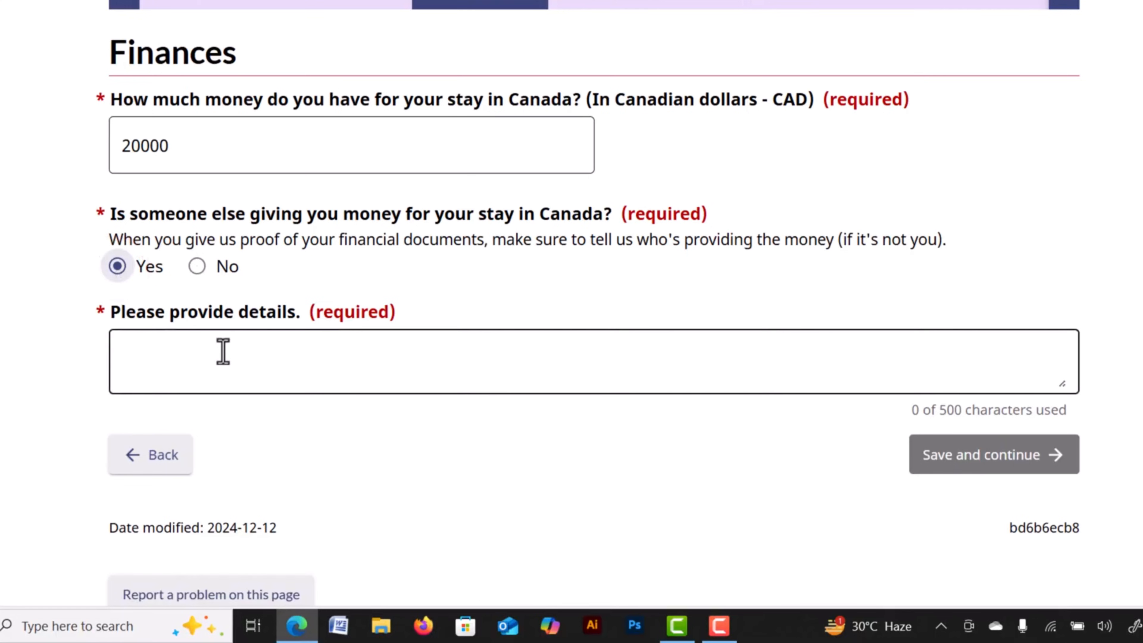
left_click(223, 351)
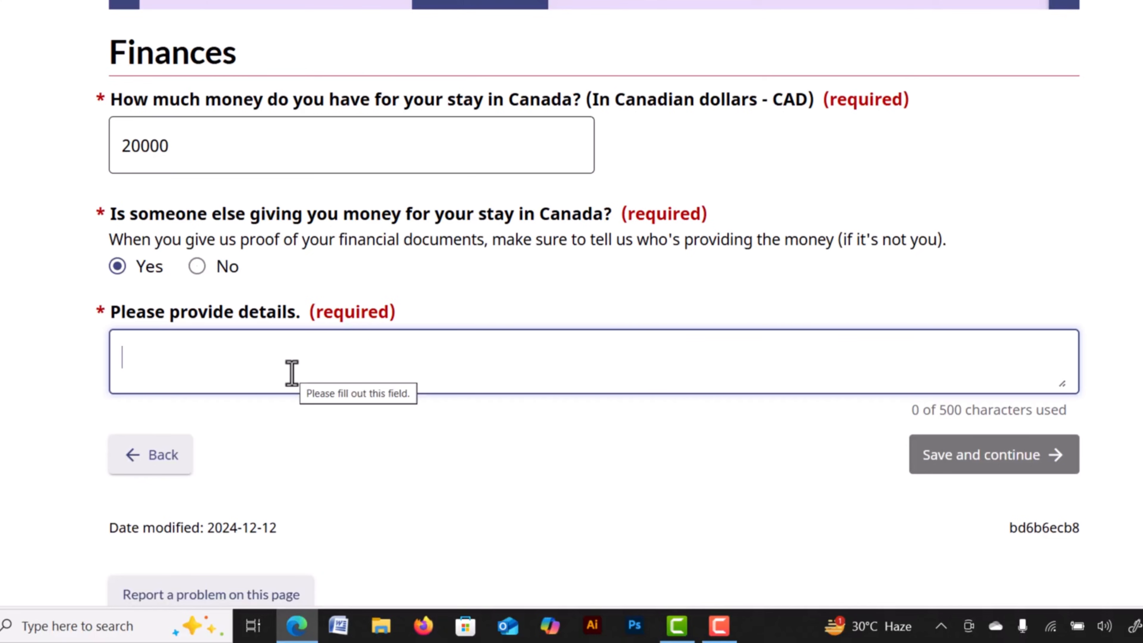
left_click(196, 267)
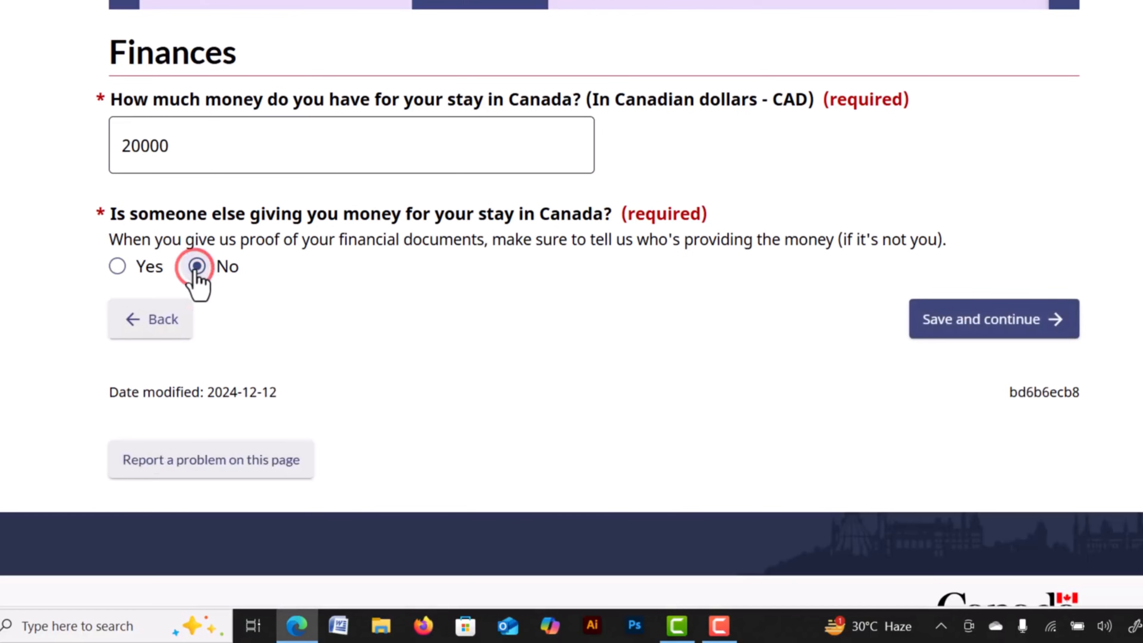
left_click(969, 320)
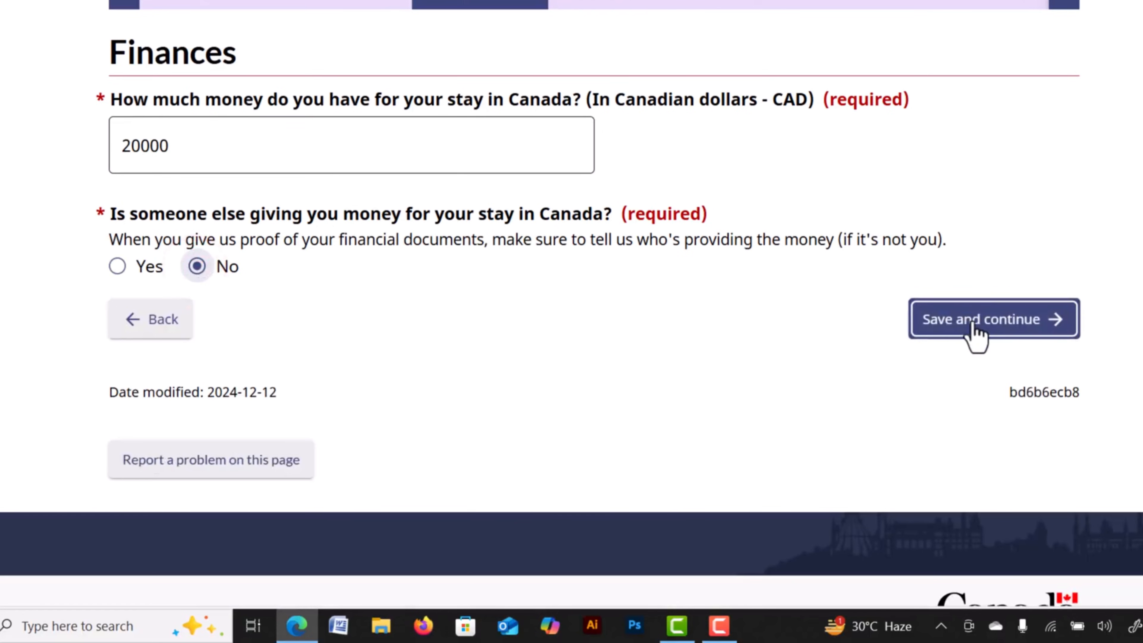
left_click(972, 324)
left_click_drag(524, 228, 643, 243)
left_click_drag(718, 223, 868, 225)
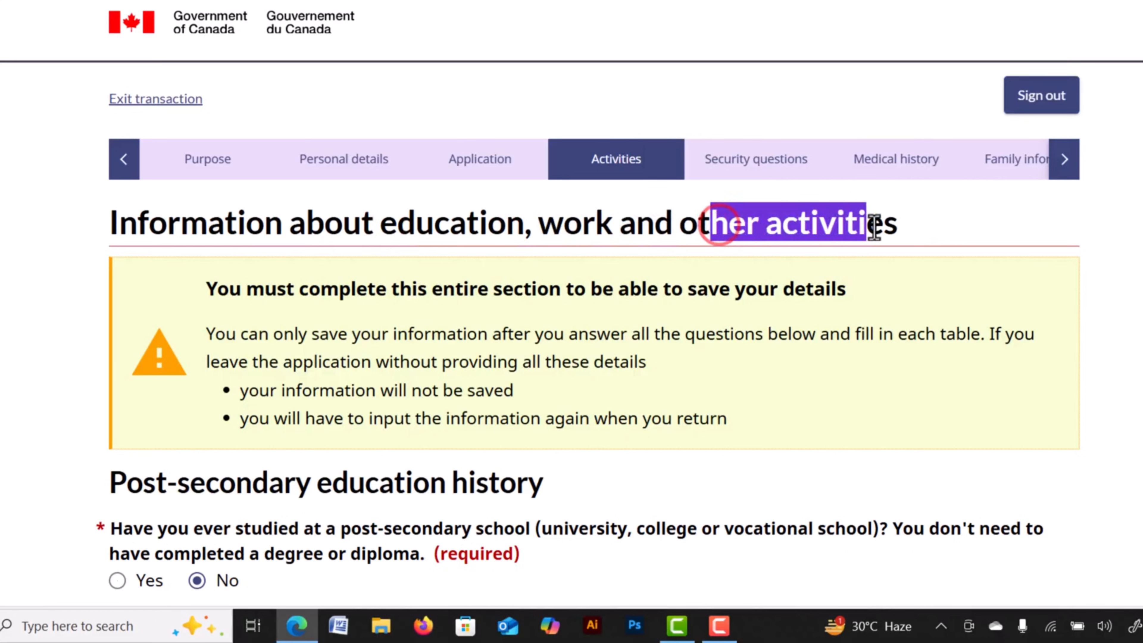
Answer Yes to having studied at a post-secondary school.
left_click(658, 223)
scroll(658, 220, "down", 5)
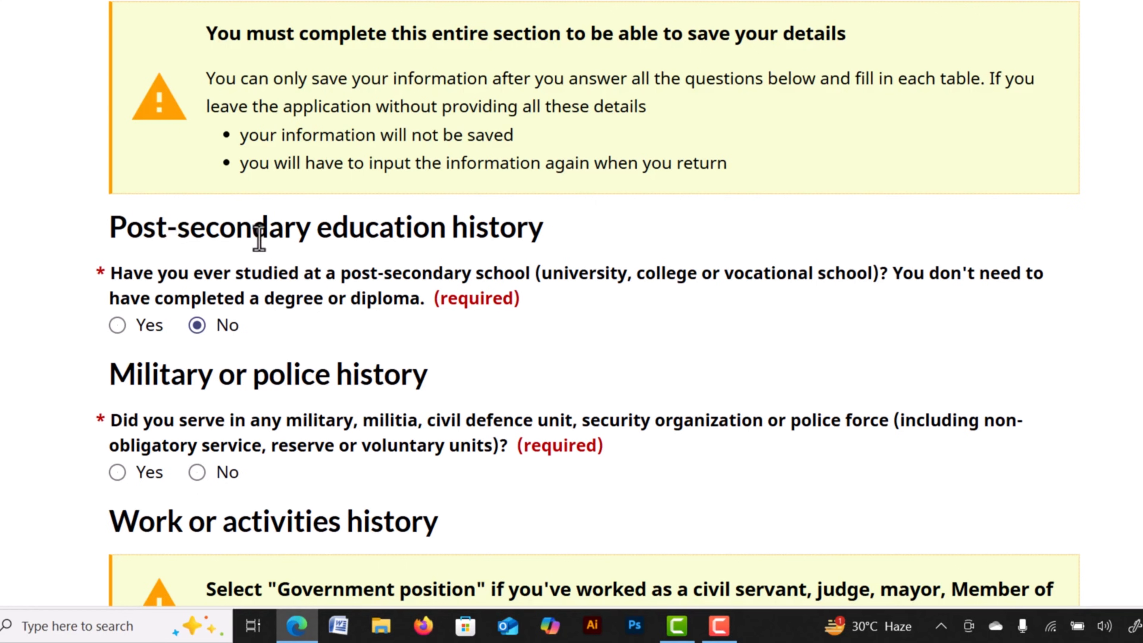
left_click(117, 326)
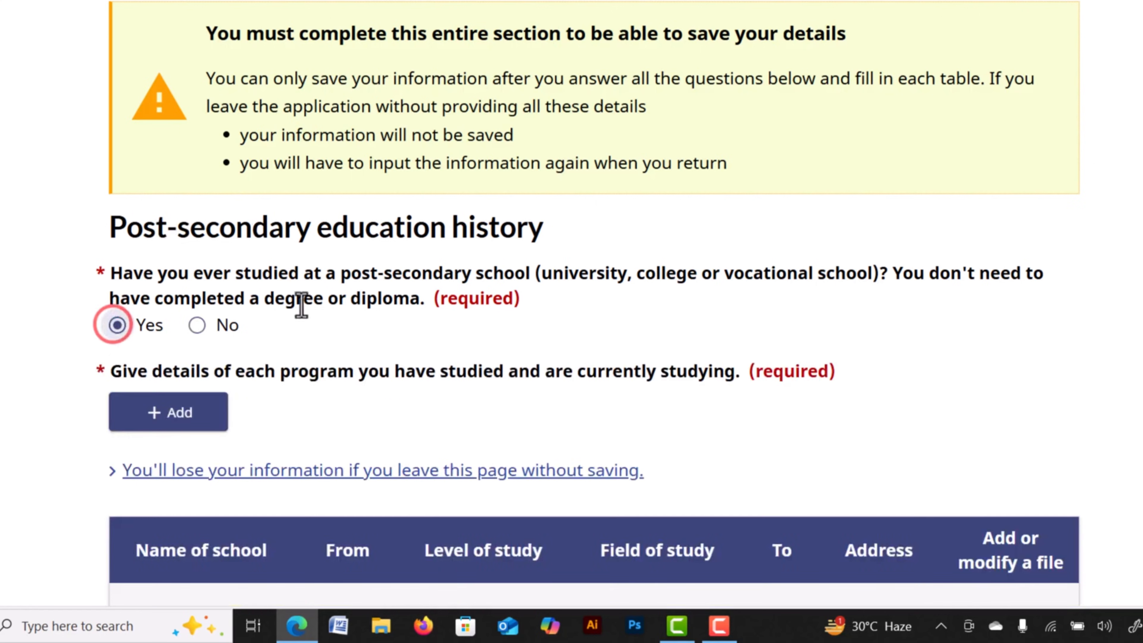
scroll(252, 299, "down", 3)
Start an education entry with Law as field of study, then cancel it unsaved.
left_click(178, 259)
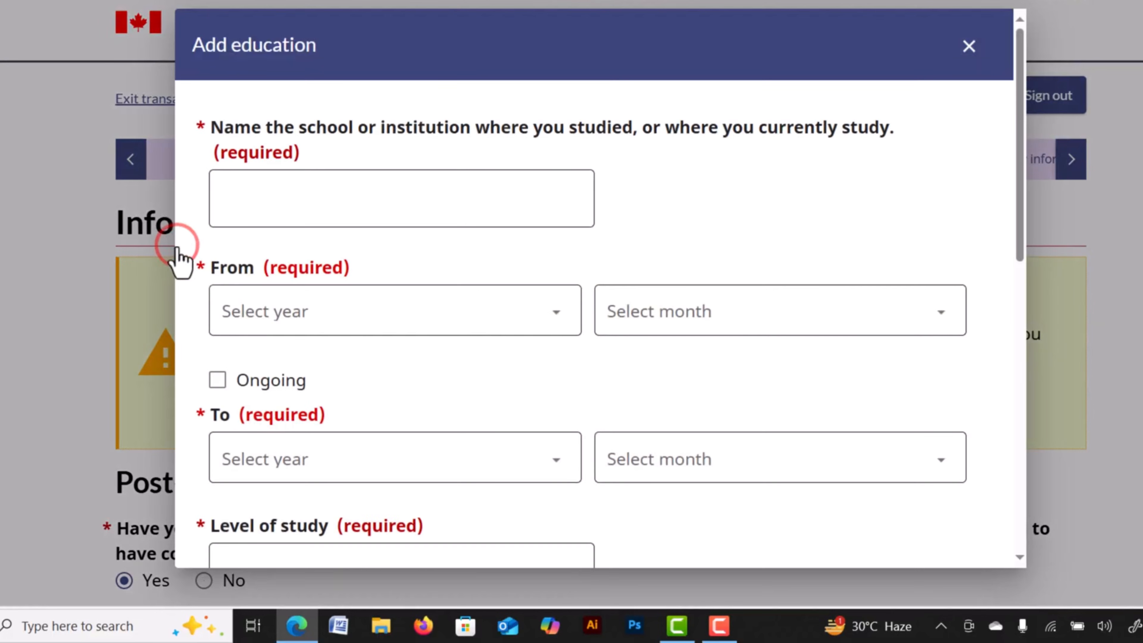
left_click(287, 204)
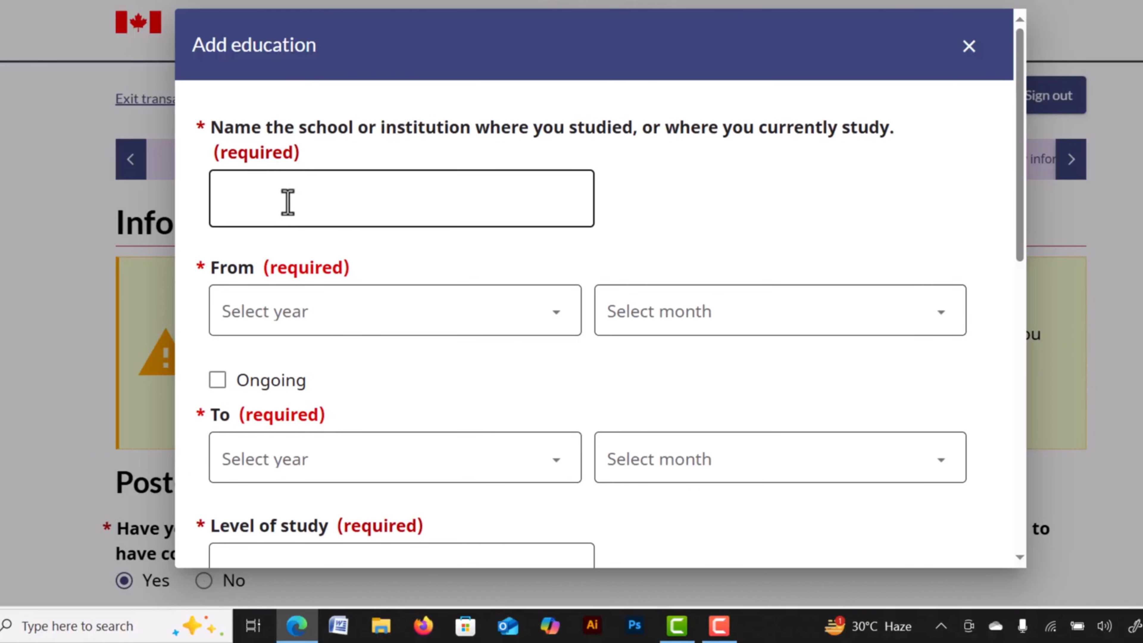
scroll(484, 436, "down", 5)
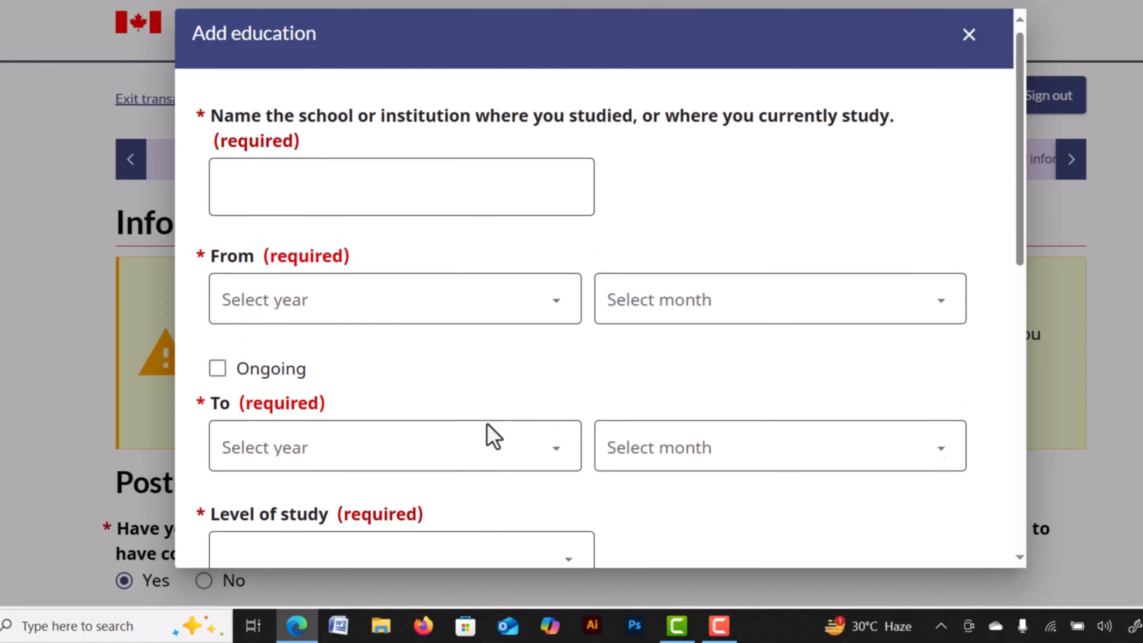
scroll(319, 319, "down", 2)
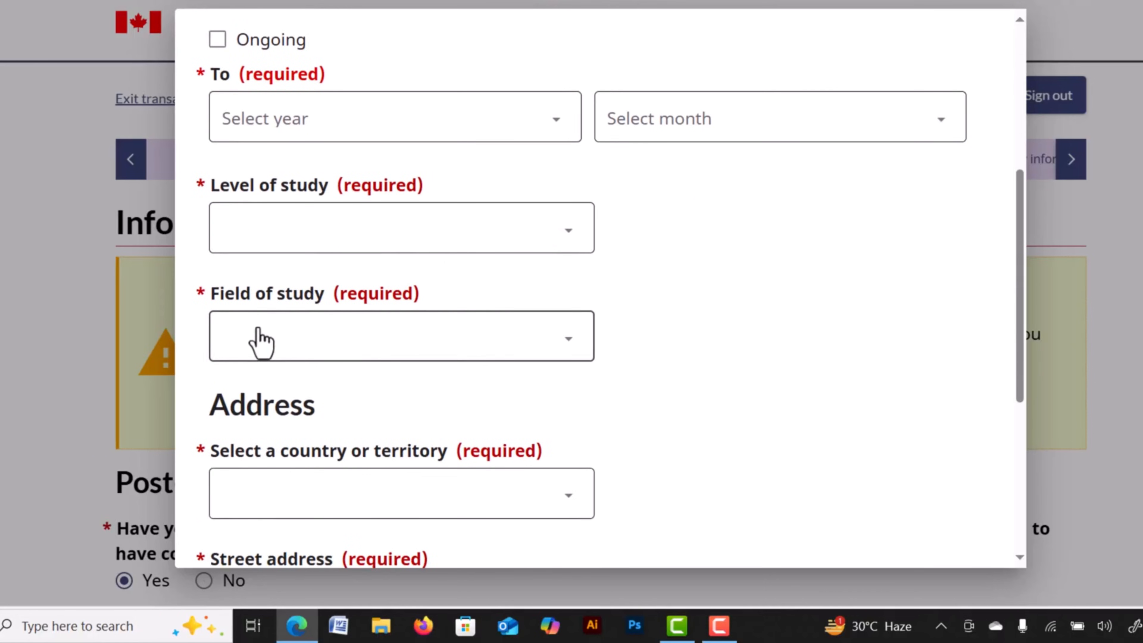
left_click(410, 326)
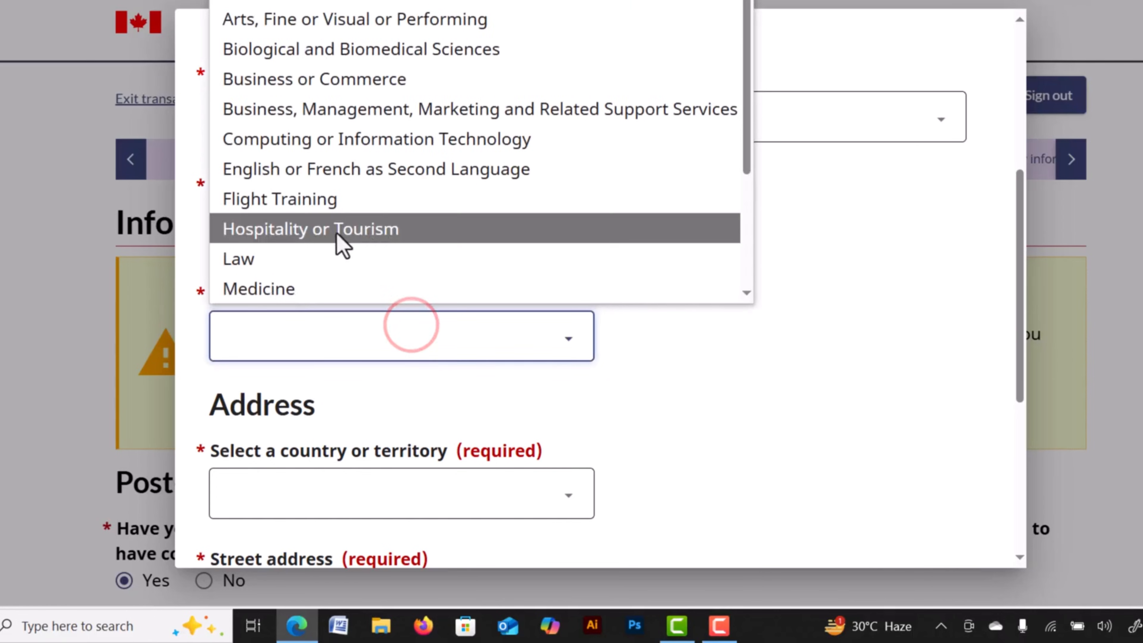
left_click(282, 252)
scroll(434, 318, "down", 7)
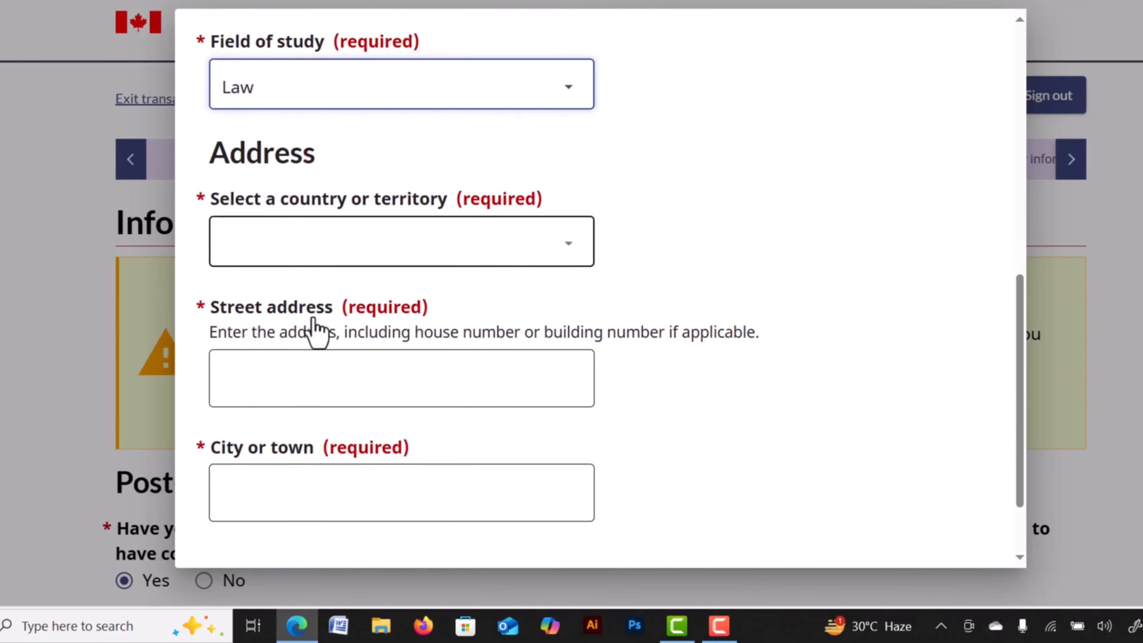
scroll(342, 441, "down", 1)
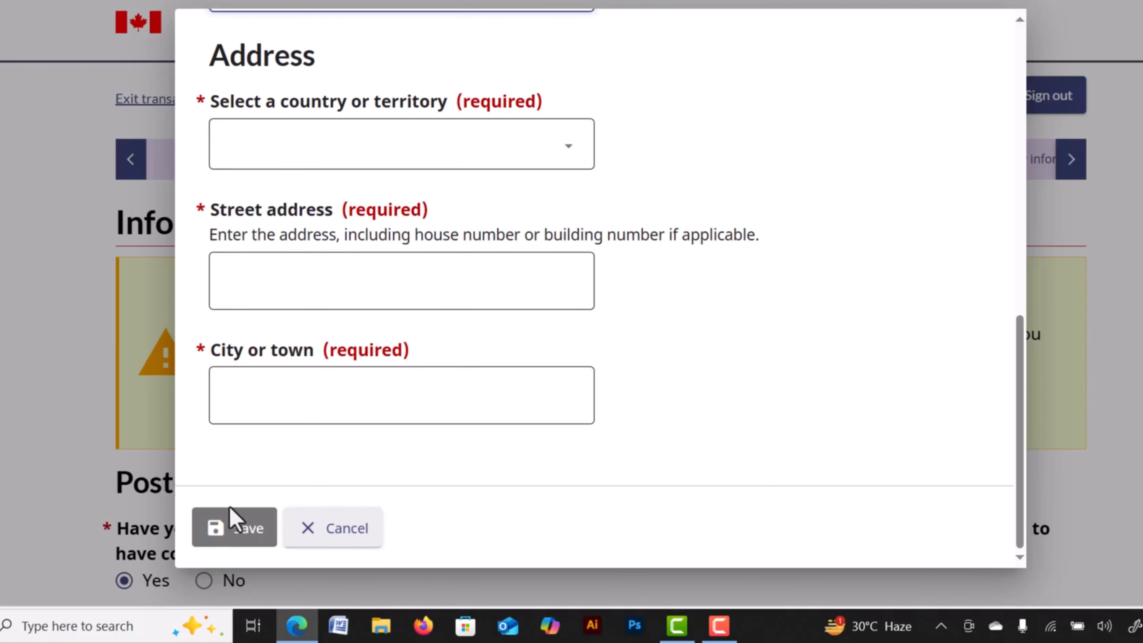
left_click(330, 536)
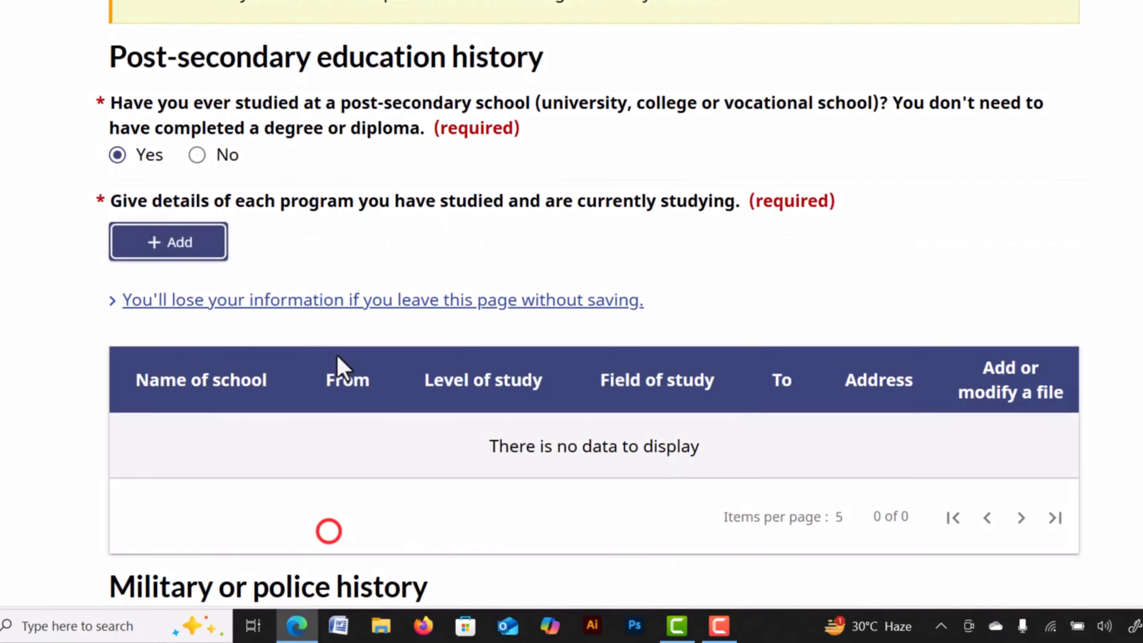
Answer No to post-secondary study and No to military or police service.
left_click(227, 156)
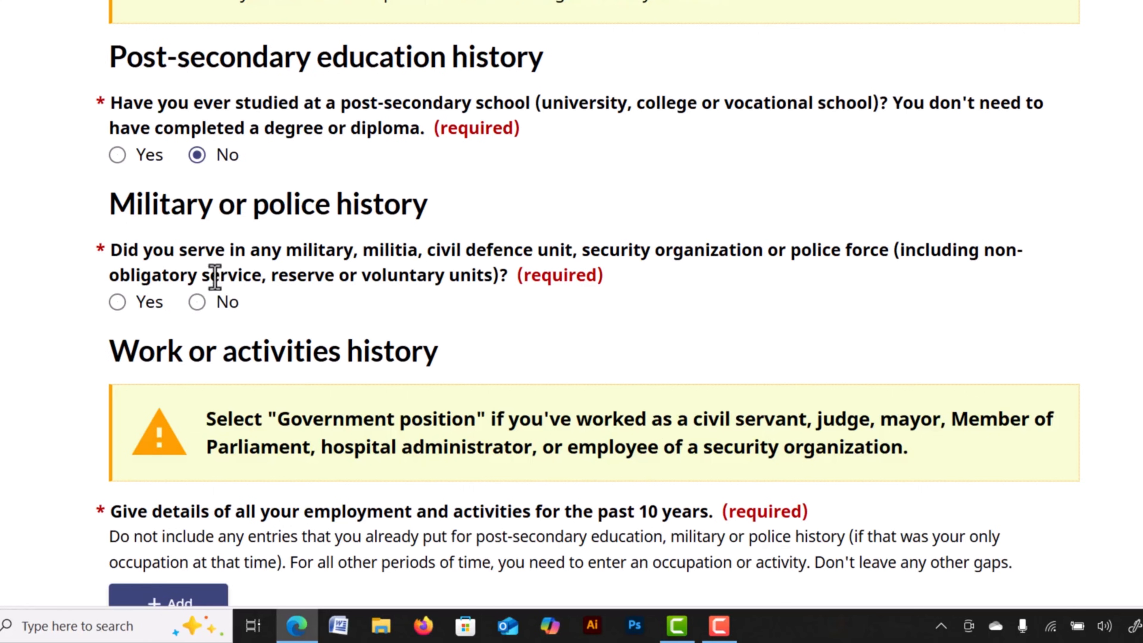
left_click(118, 302)
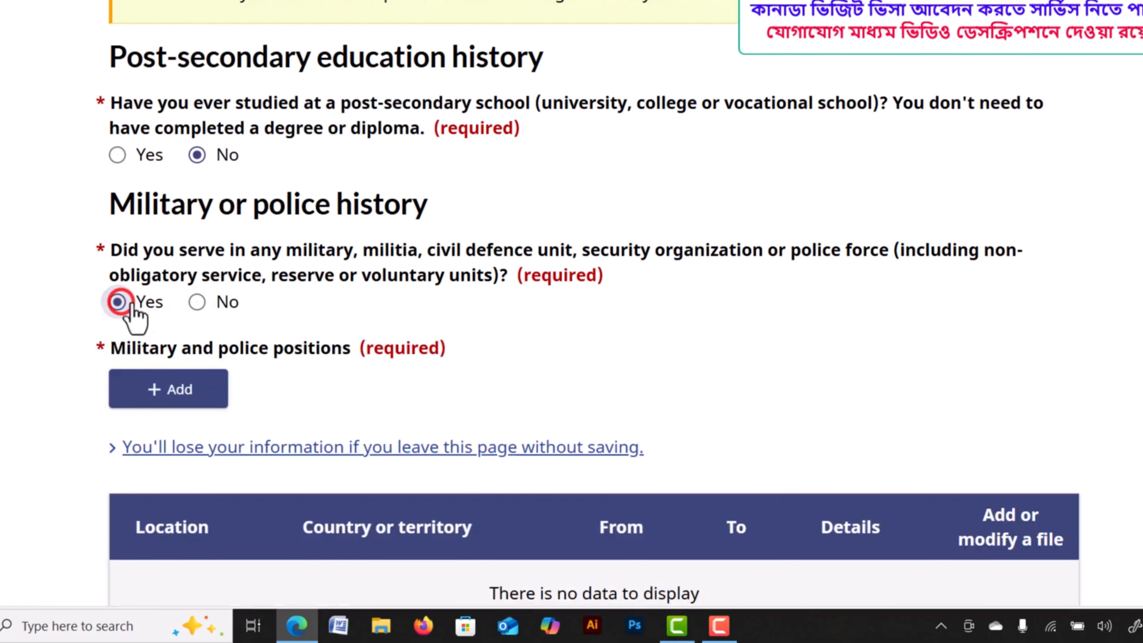
left_click(197, 302)
scroll(345, 250, "down", 6)
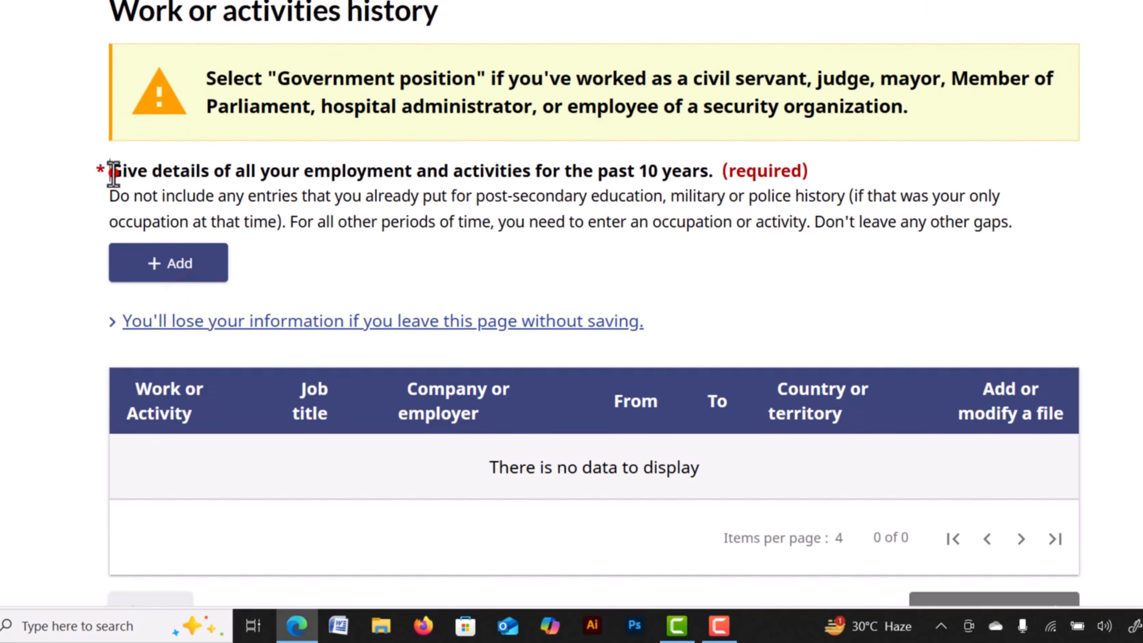
left_click_drag(113, 171, 468, 197)
left_click(610, 189)
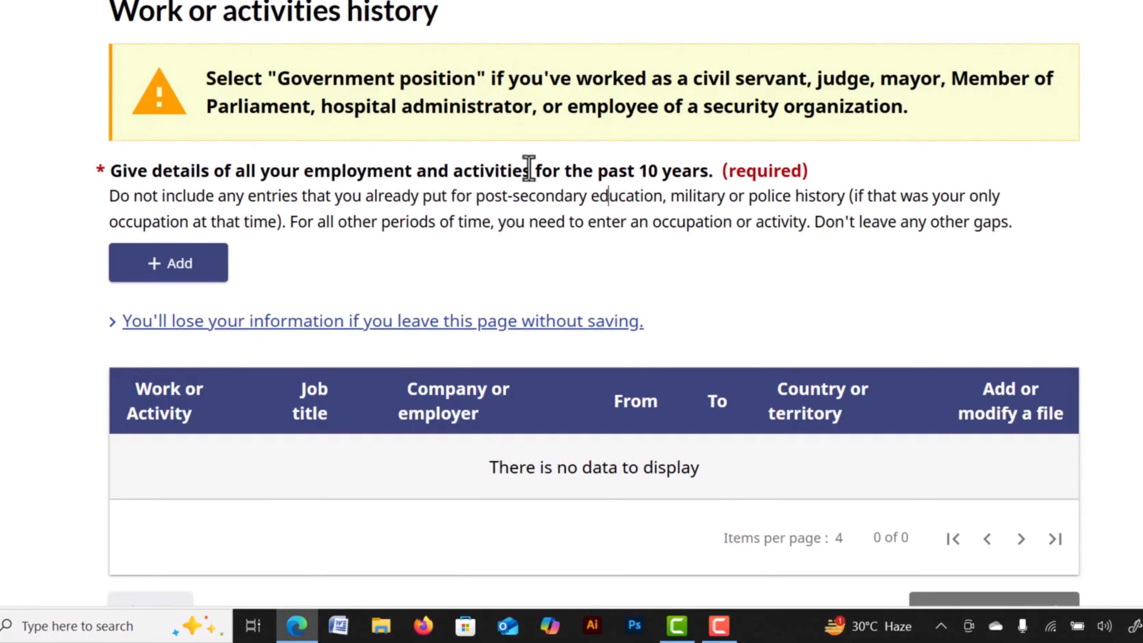
Start a work entry beginning January 2007, marked as ongoing.
left_click(156, 259)
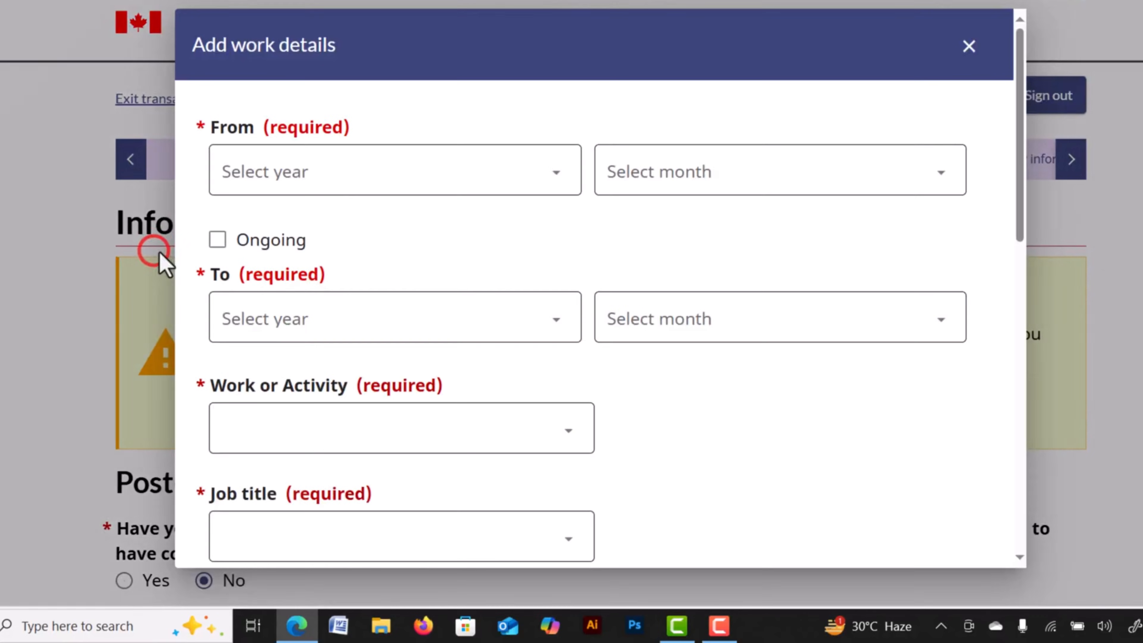
left_click(383, 169)
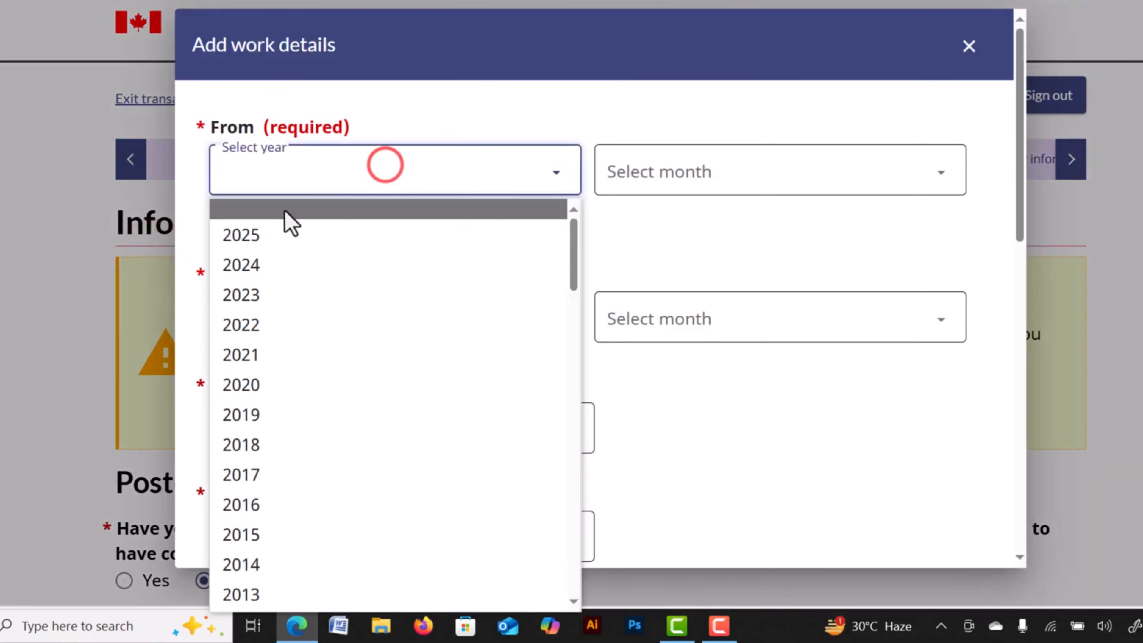
scroll(310, 468, "down", 5)
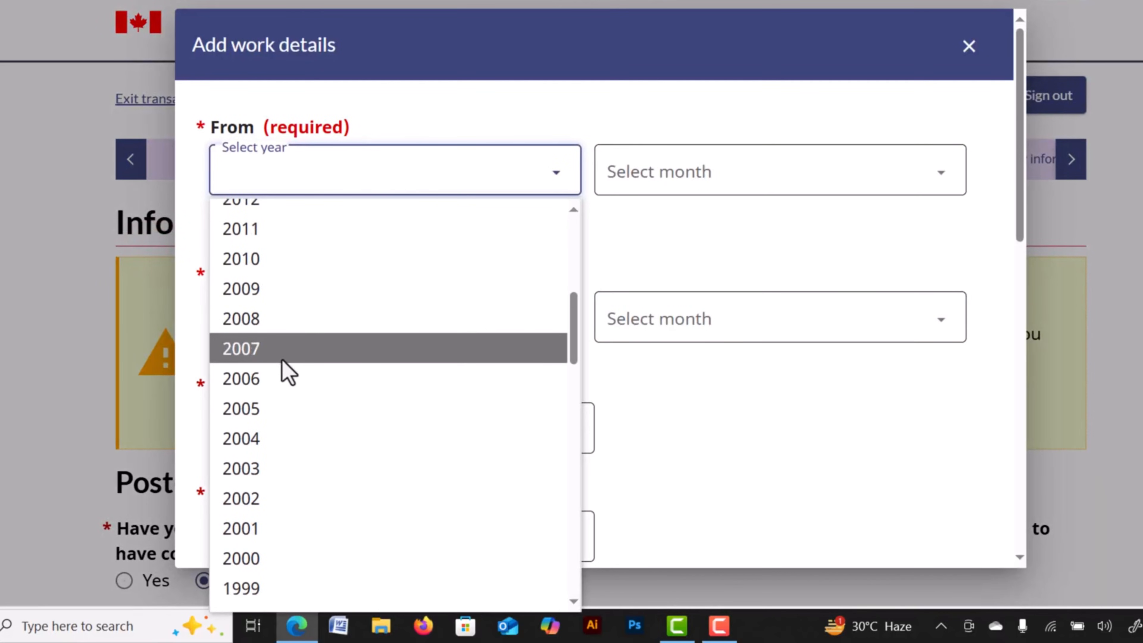
left_click(277, 350)
left_click(718, 171)
left_click(643, 229)
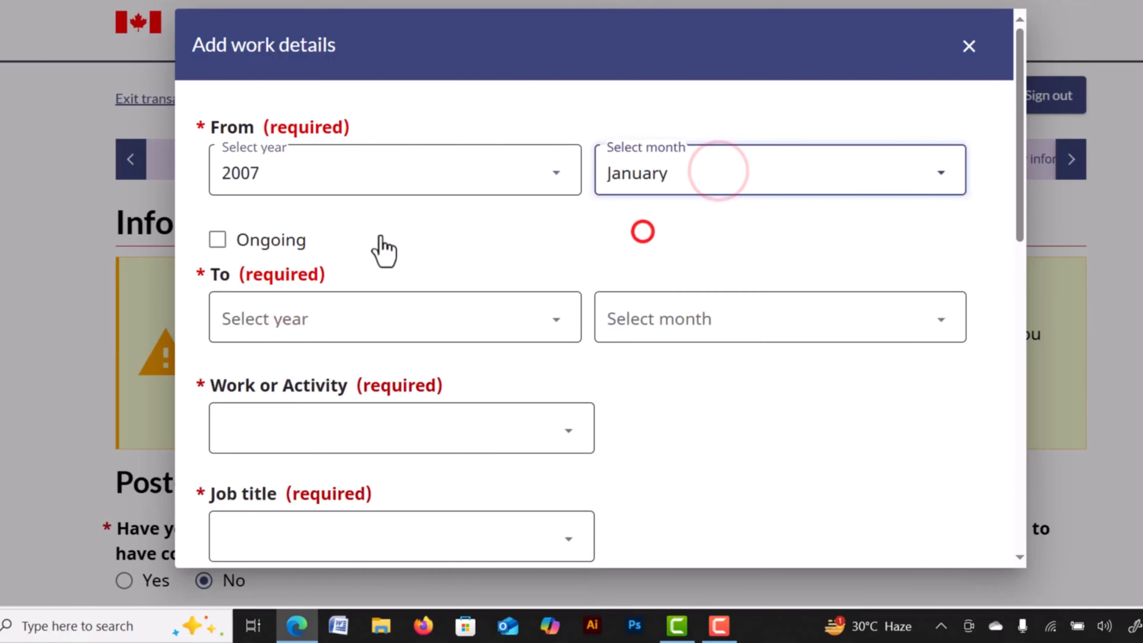
scroll(316, 217, "down", 3)
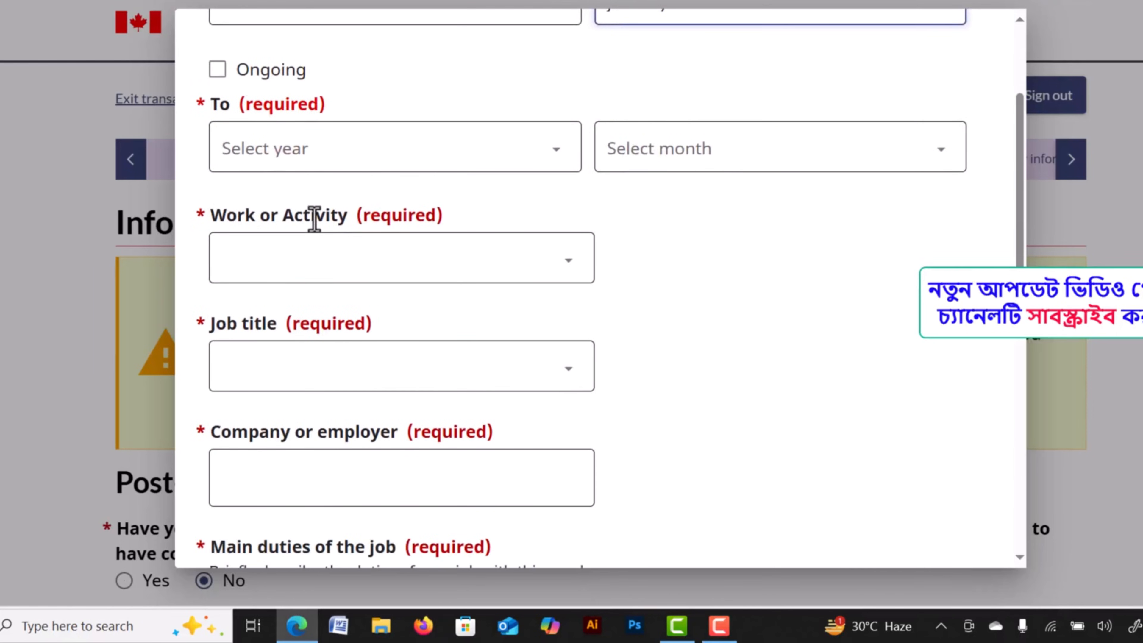
scroll(741, 303, "up", 3)
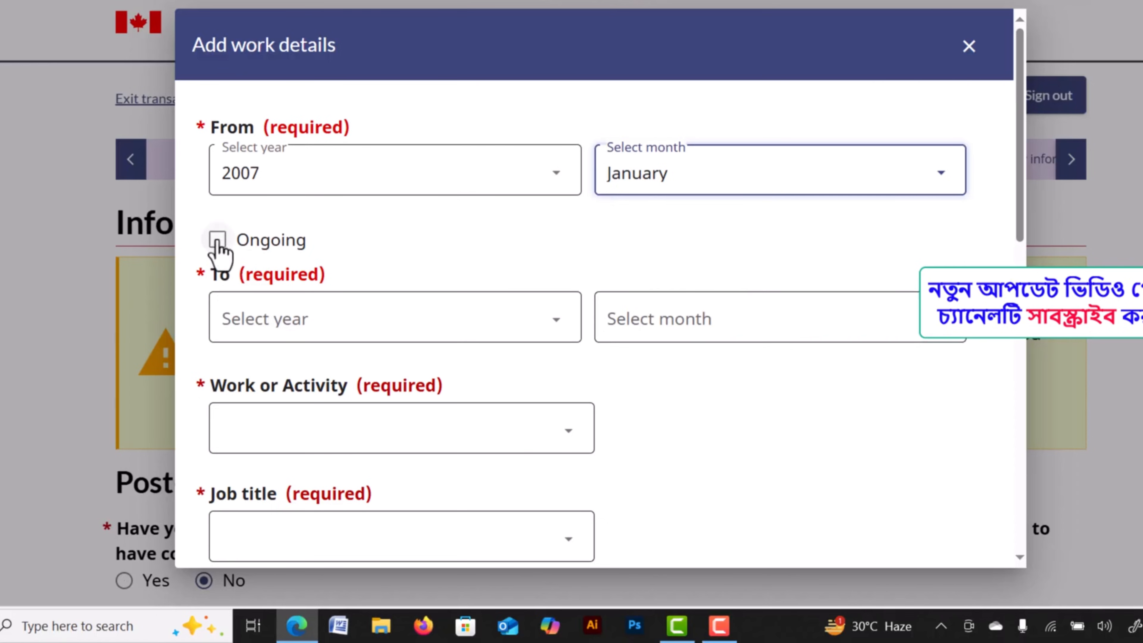
left_click(218, 241)
left_click(221, 238)
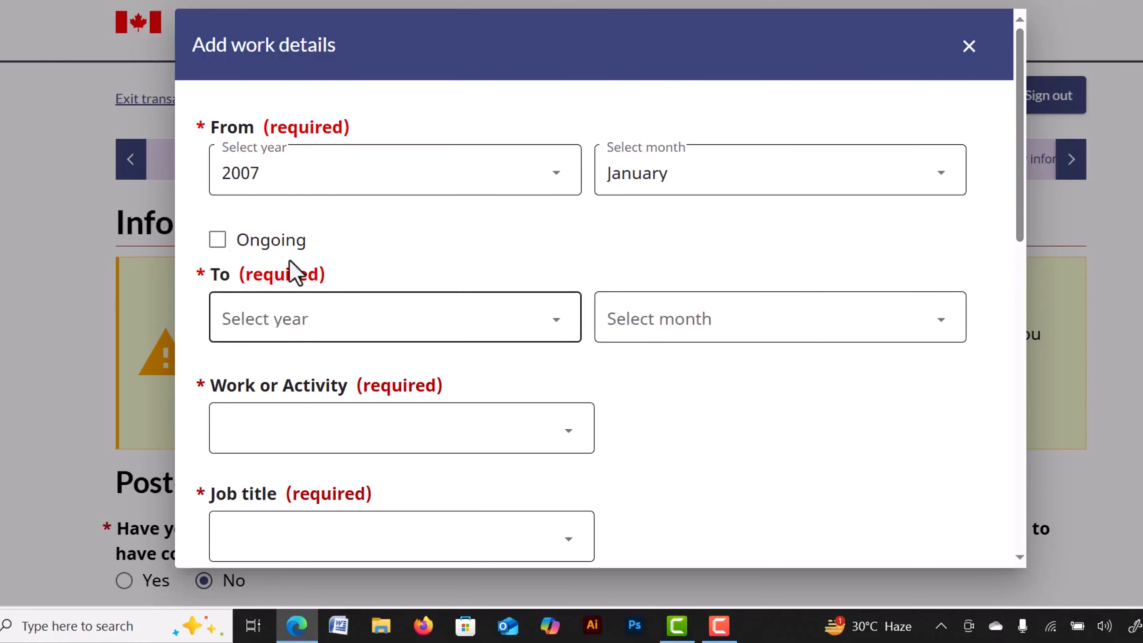
left_click(217, 241)
scroll(347, 220, "down", 3)
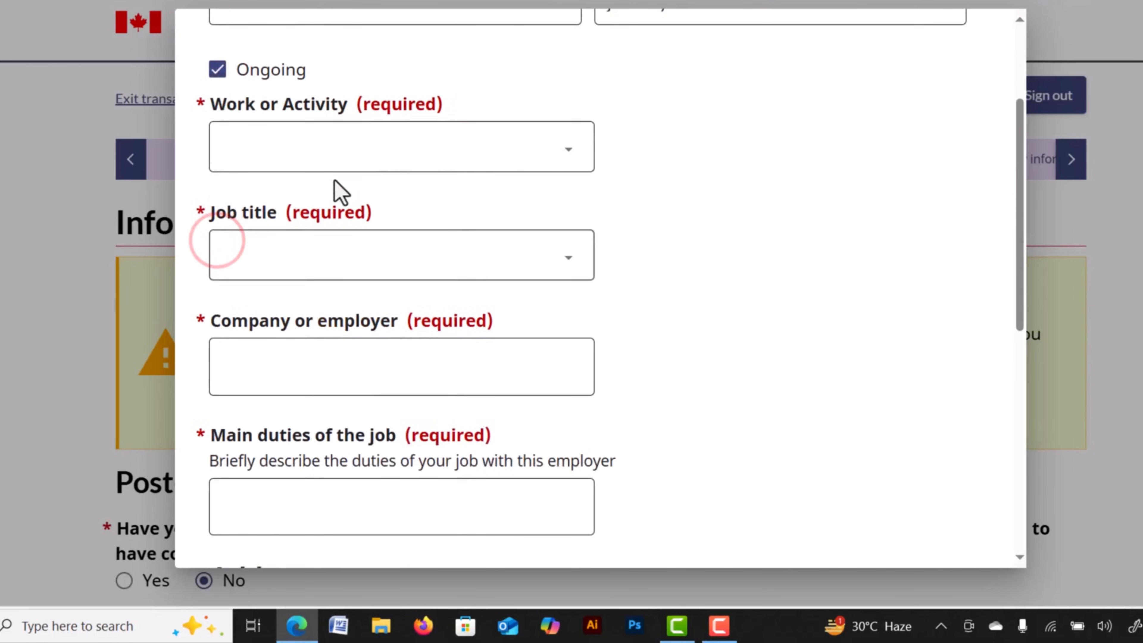
Set art, culture, recreation and sport occupations, Air Combat Systems Officer, employer ACB Ltd.
left_click(328, 139)
left_click(299, 212)
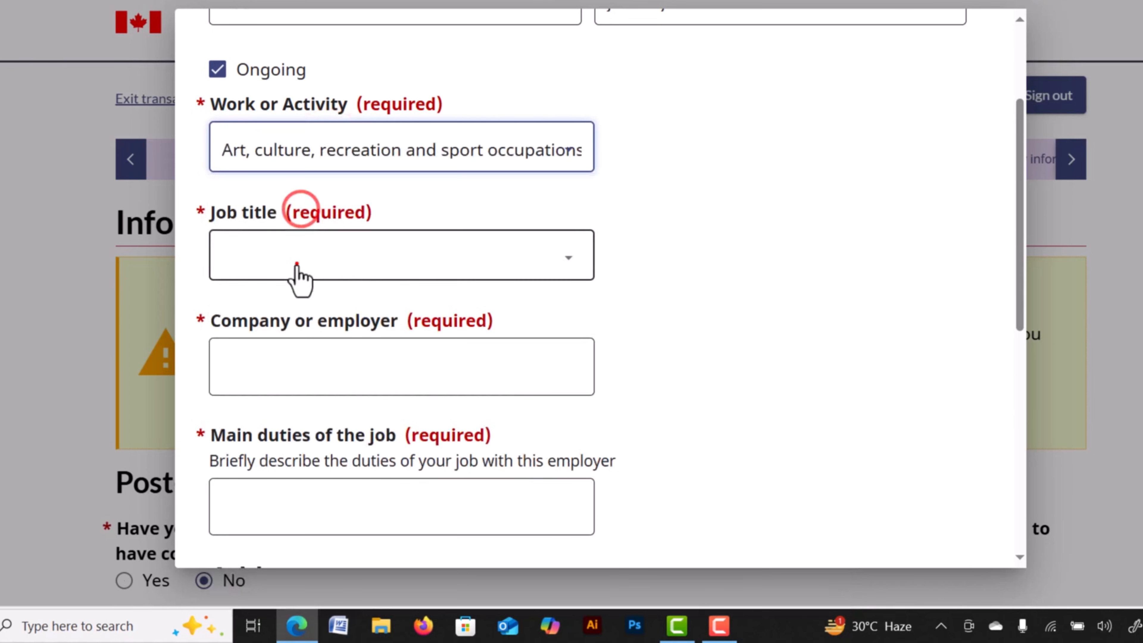
left_click(297, 264)
type("ated occup")
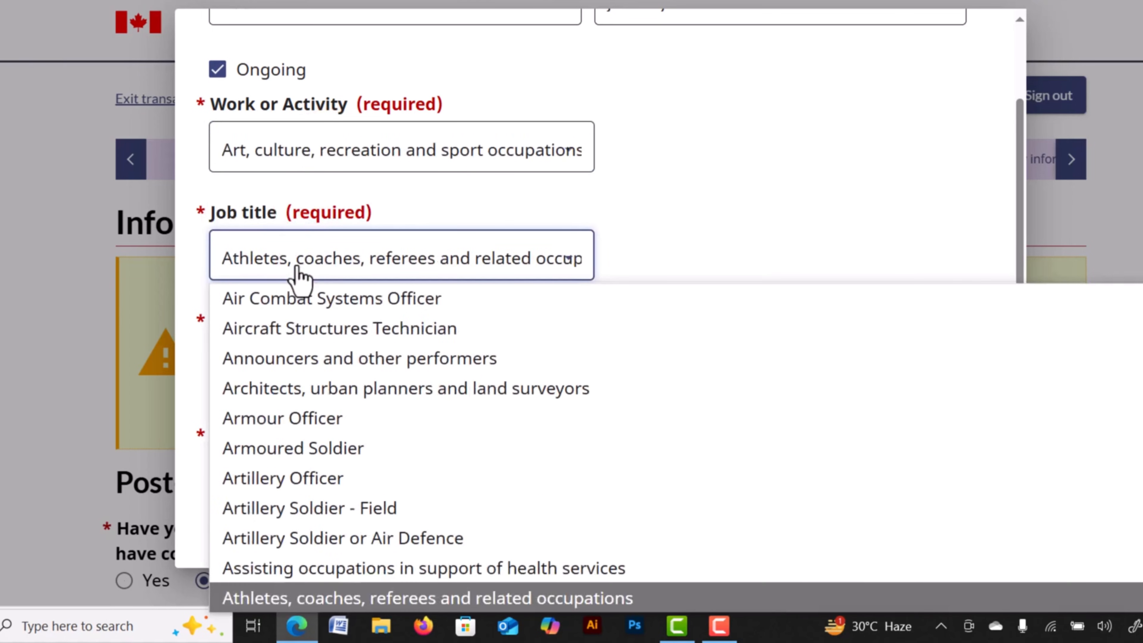
left_click(315, 298)
scroll(413, 273, "down", 2)
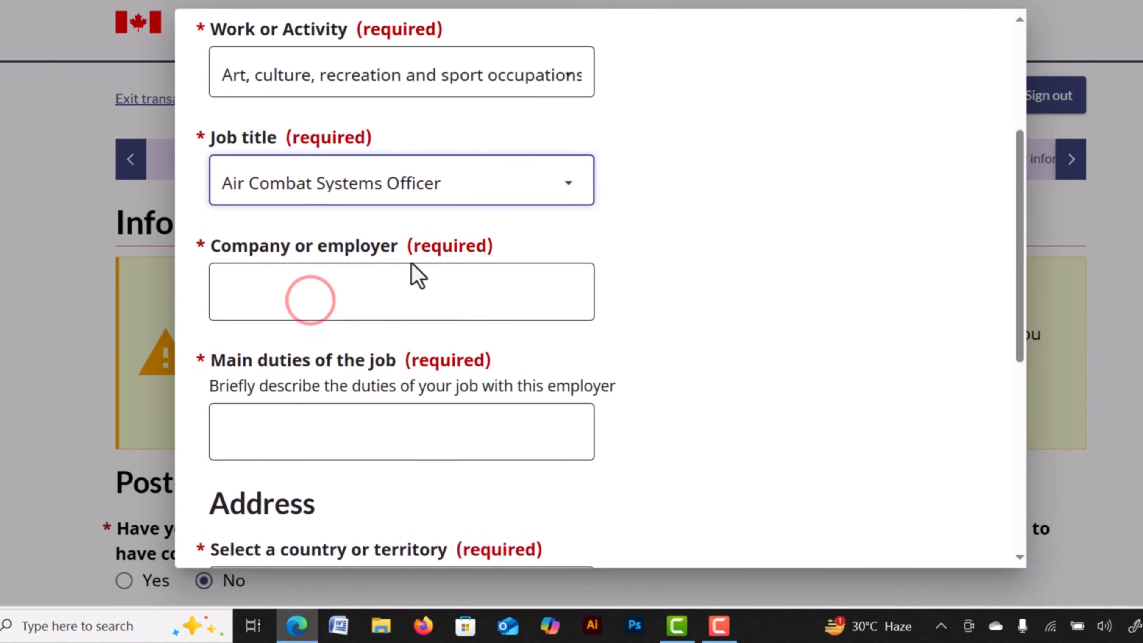
left_click(352, 281)
left_click(311, 350)
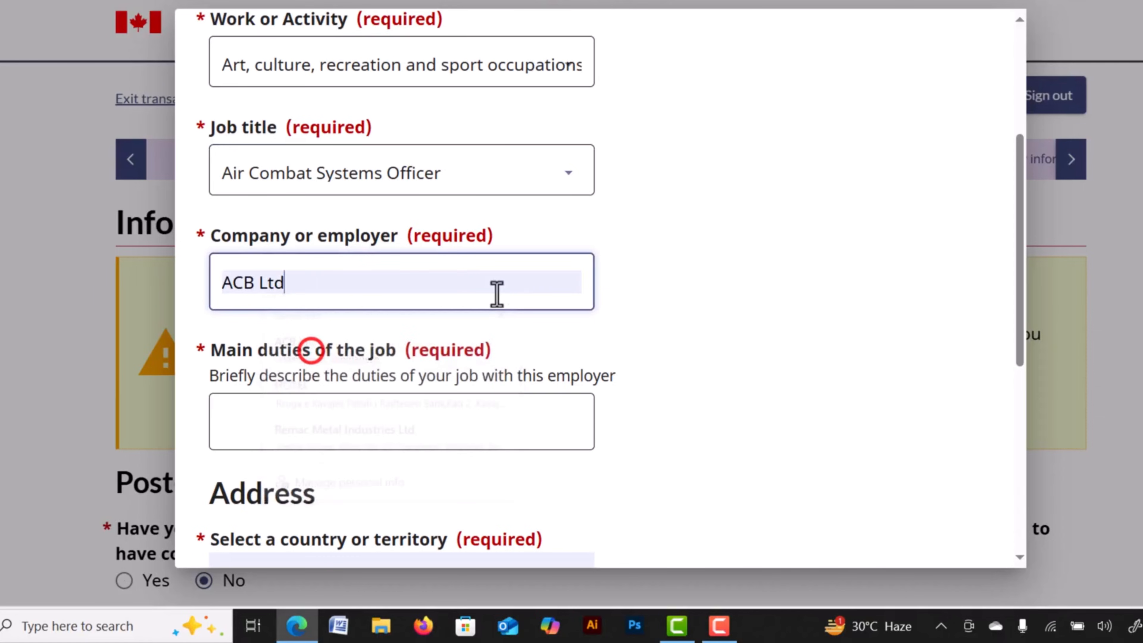
scroll(364, 290, "down", 3)
Enter the main duties and city DHAKA, then save the work entry.
left_click(288, 244)
type("jOB")
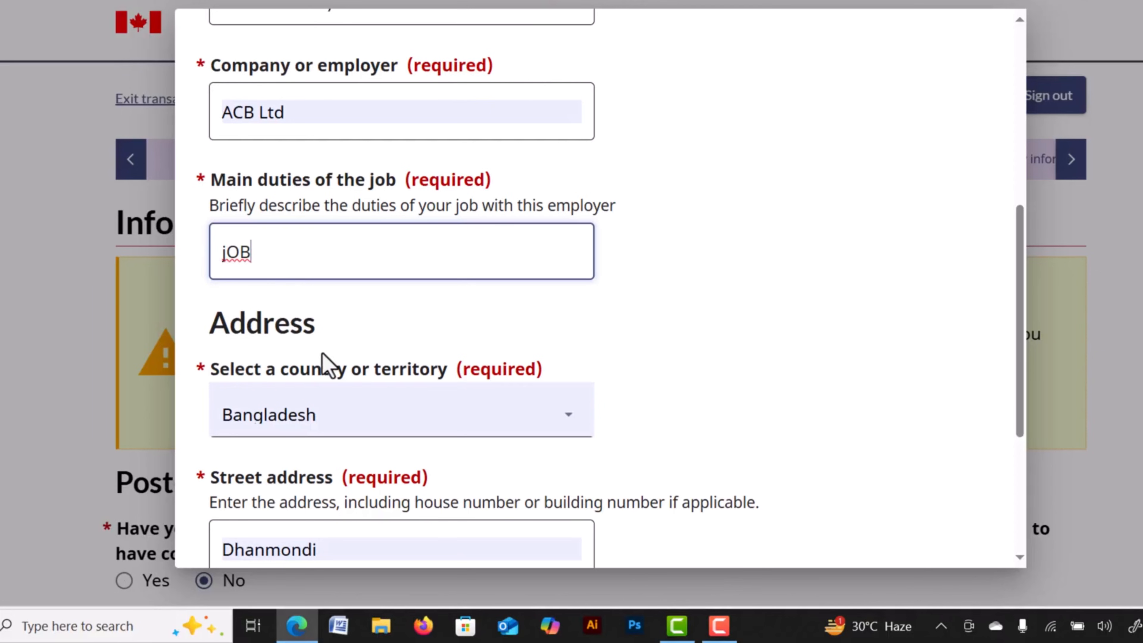
scroll(675, 376, "down", 5)
left_click(319, 396)
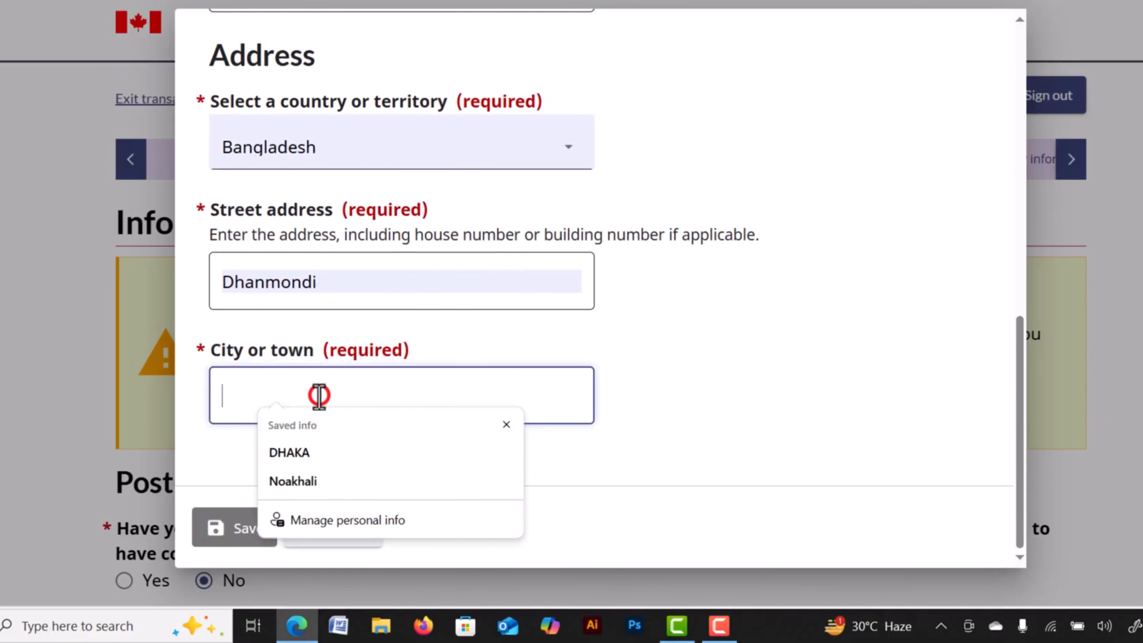
left_click(294, 454)
left_click(232, 526)
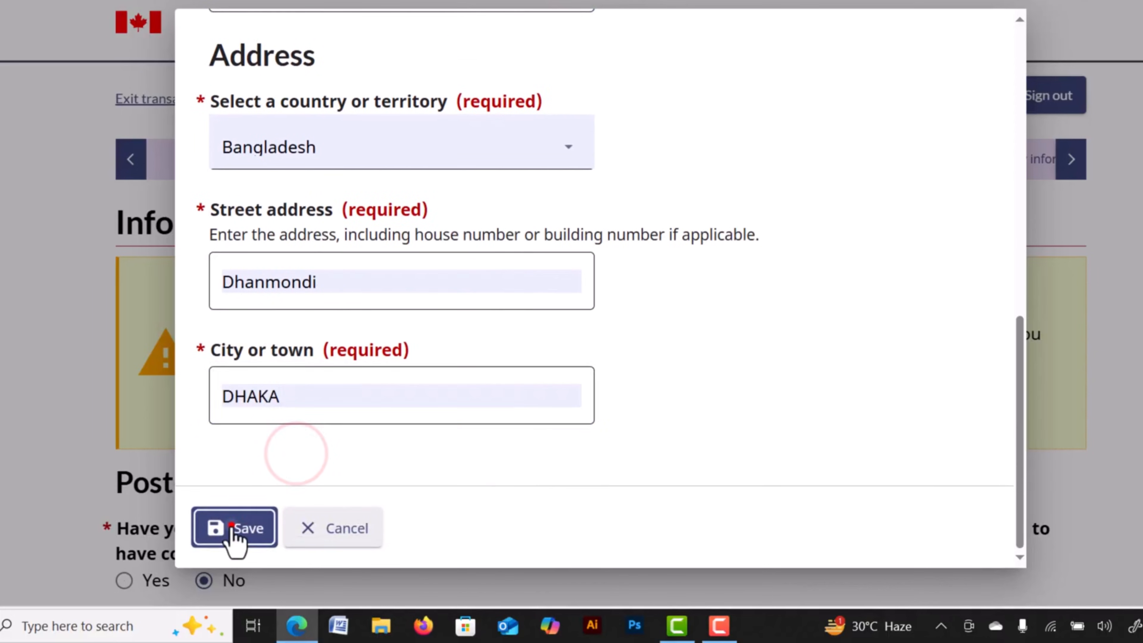
Review the work history table and discard an extra new work entry form.
scroll(675, 292, "down", 3)
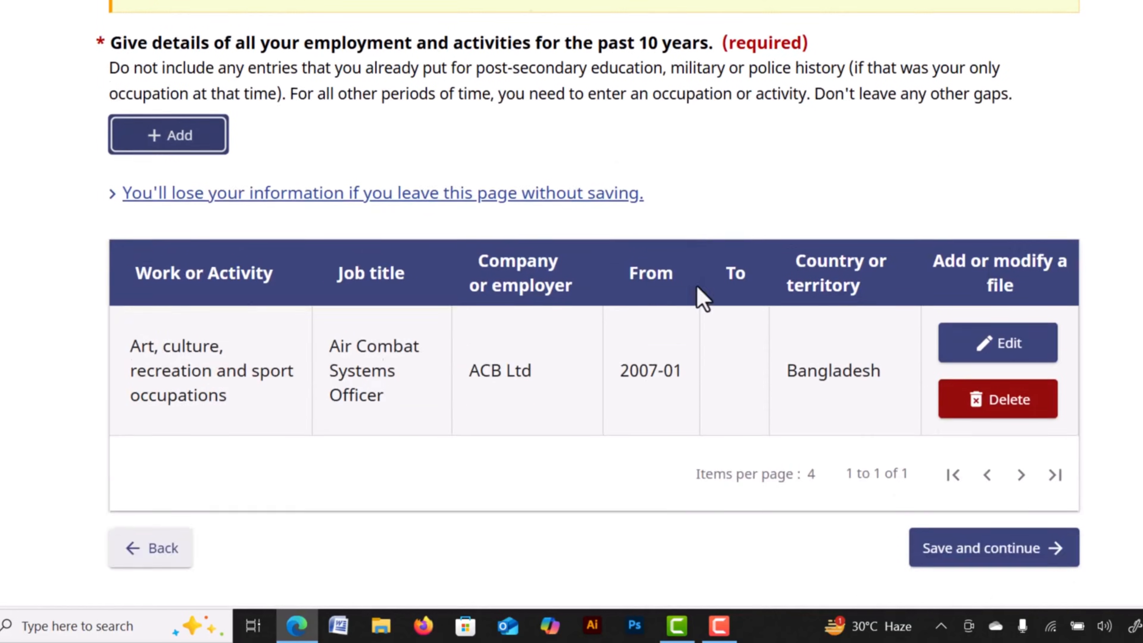
scroll(703, 297, "down", 3)
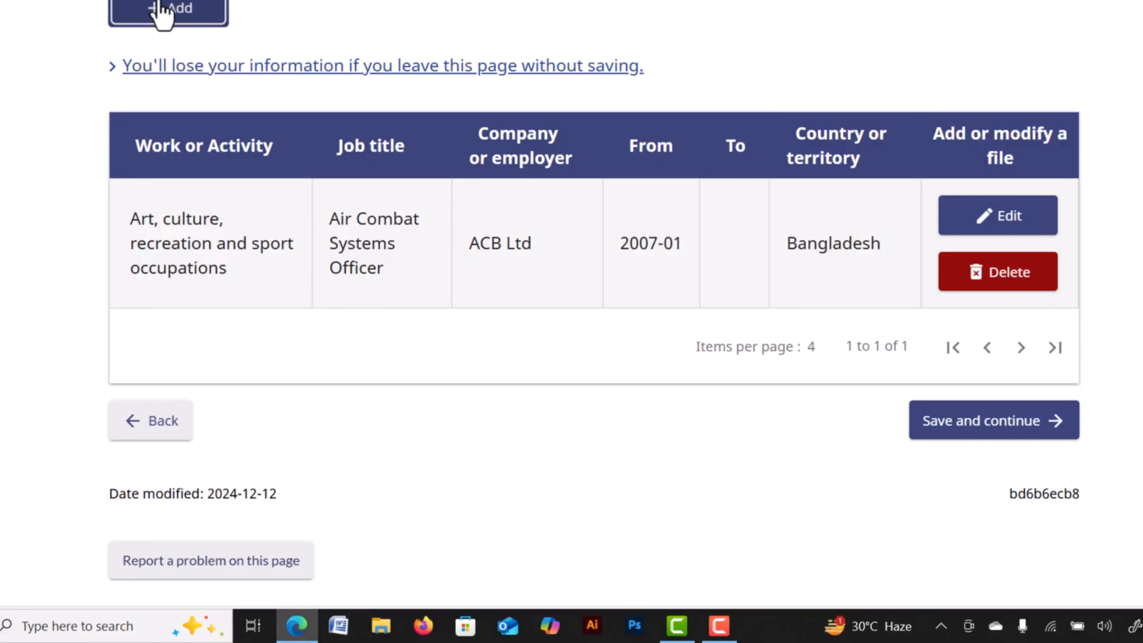
scroll(303, 204, "up", 4)
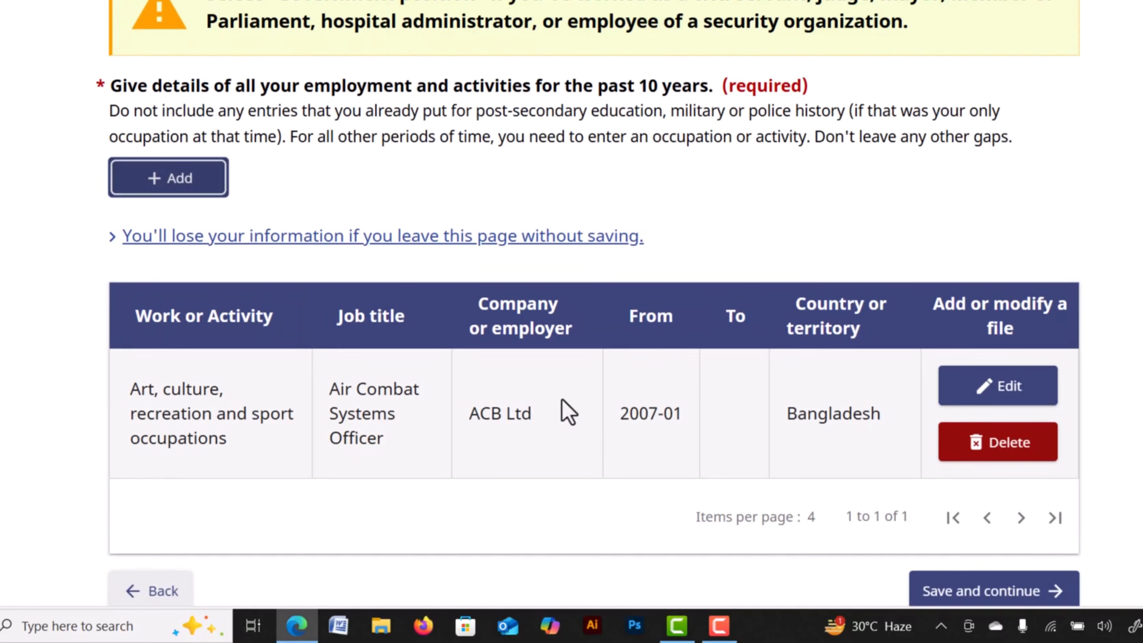
left_click(147, 178)
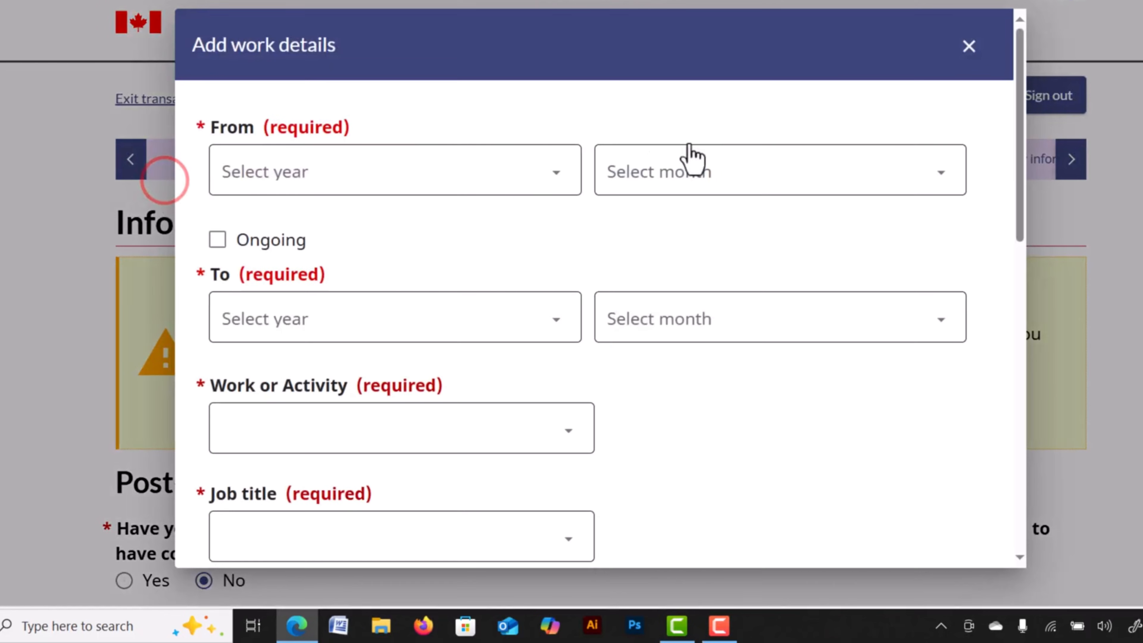
left_click(986, 50)
scroll(727, 298, "down", 10)
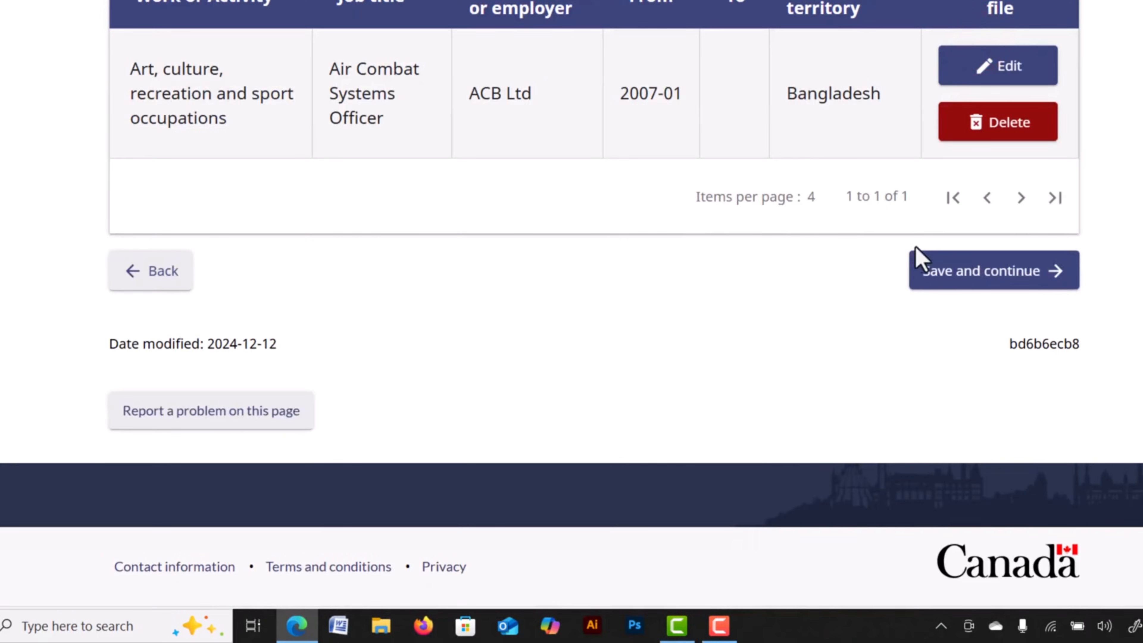
Save the employment history, answer Yes to travel abroad, and start a travel record.
left_click(993, 272)
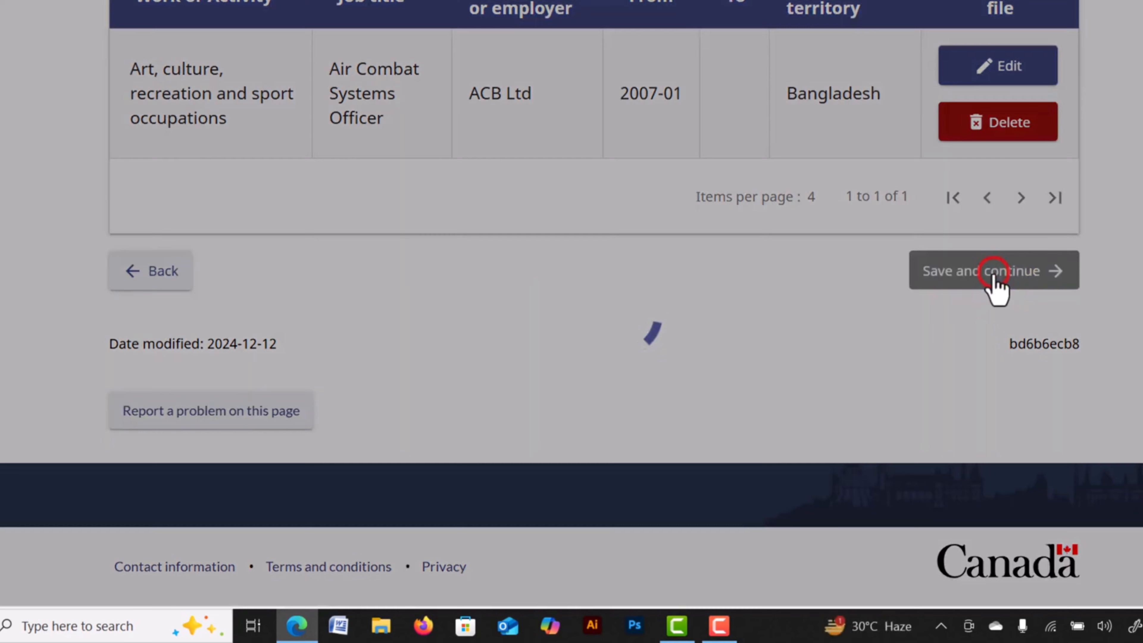
left_click_drag(110, 217, 247, 221)
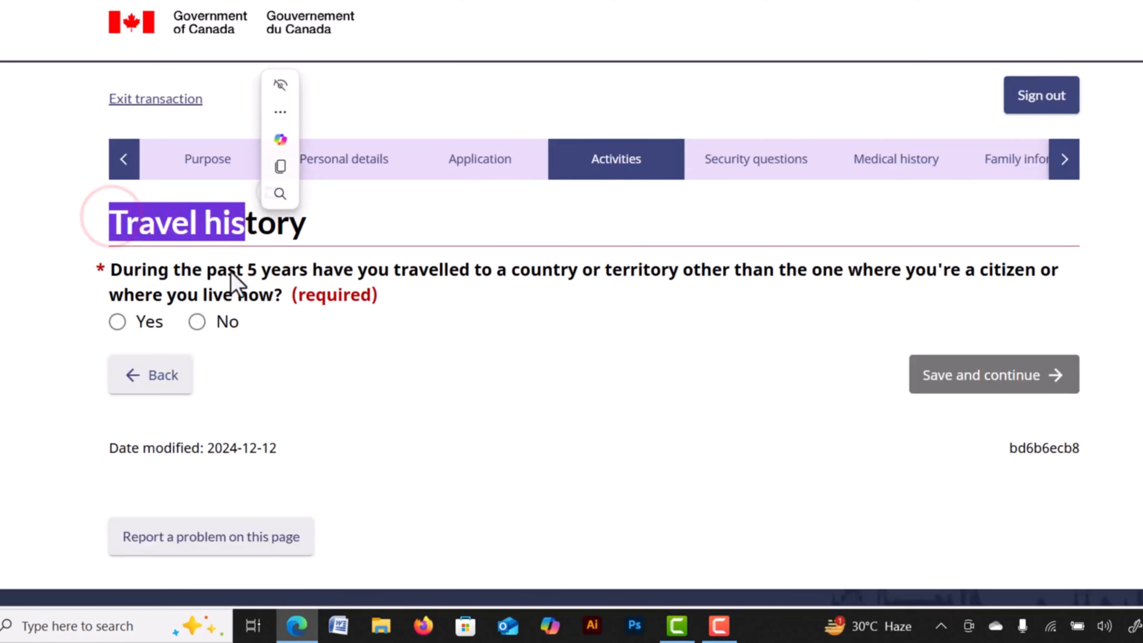
left_click_drag(217, 271, 337, 284)
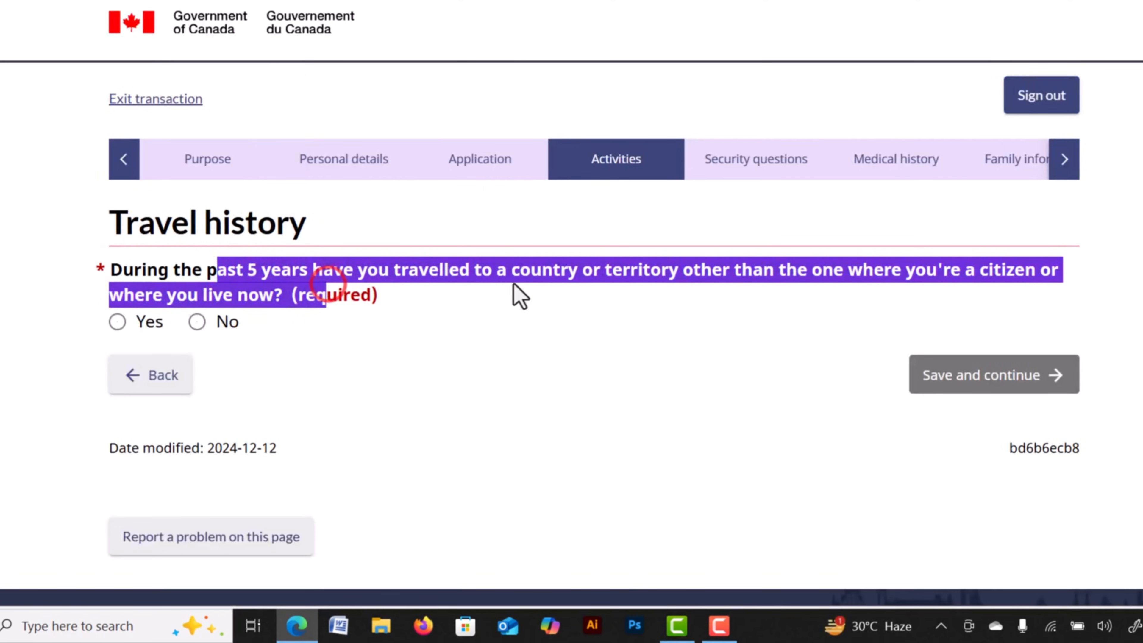
left_click(562, 282)
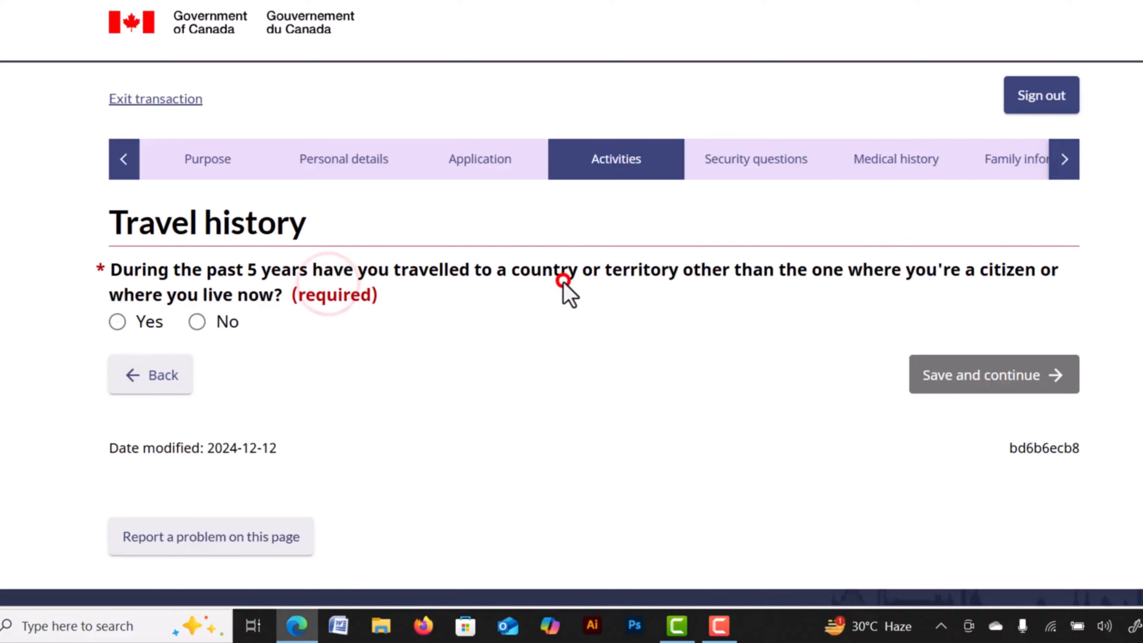
left_click(117, 322)
scroll(416, 526, "down", 4)
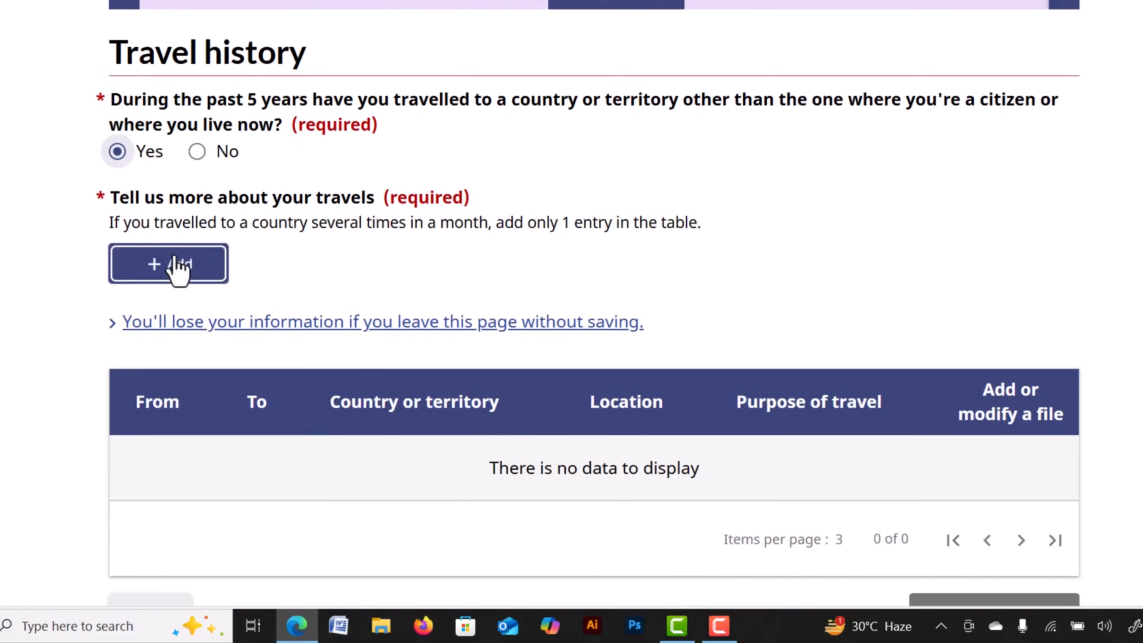
left_click(178, 269)
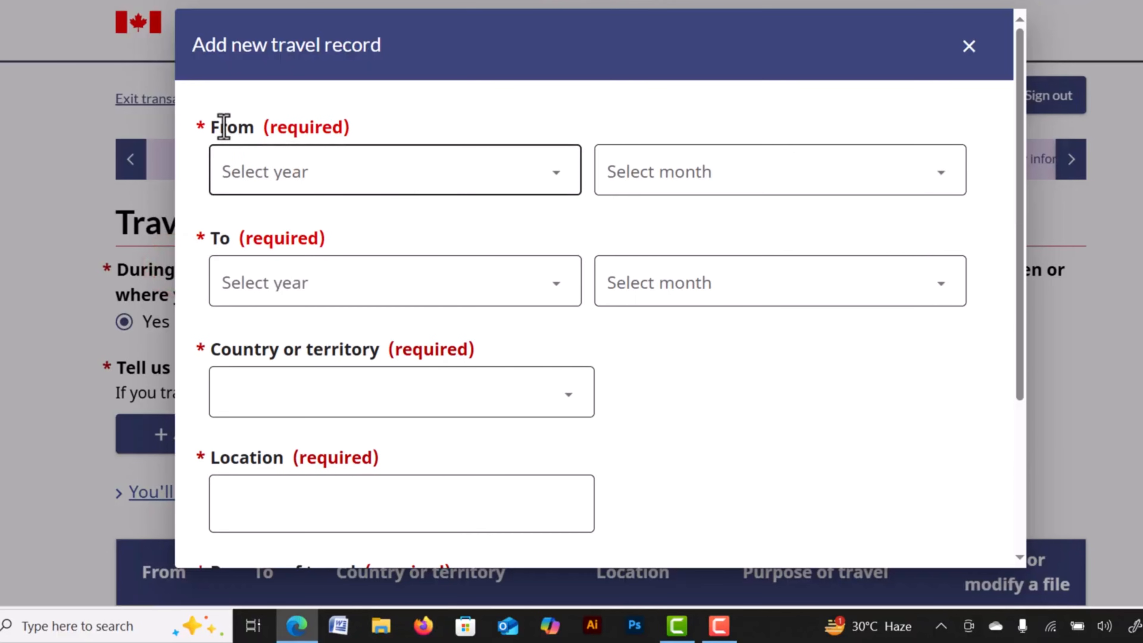
Discard the travel record, answer No to travel in the past 5 years, and continue.
scroll(491, 389, "down", 3)
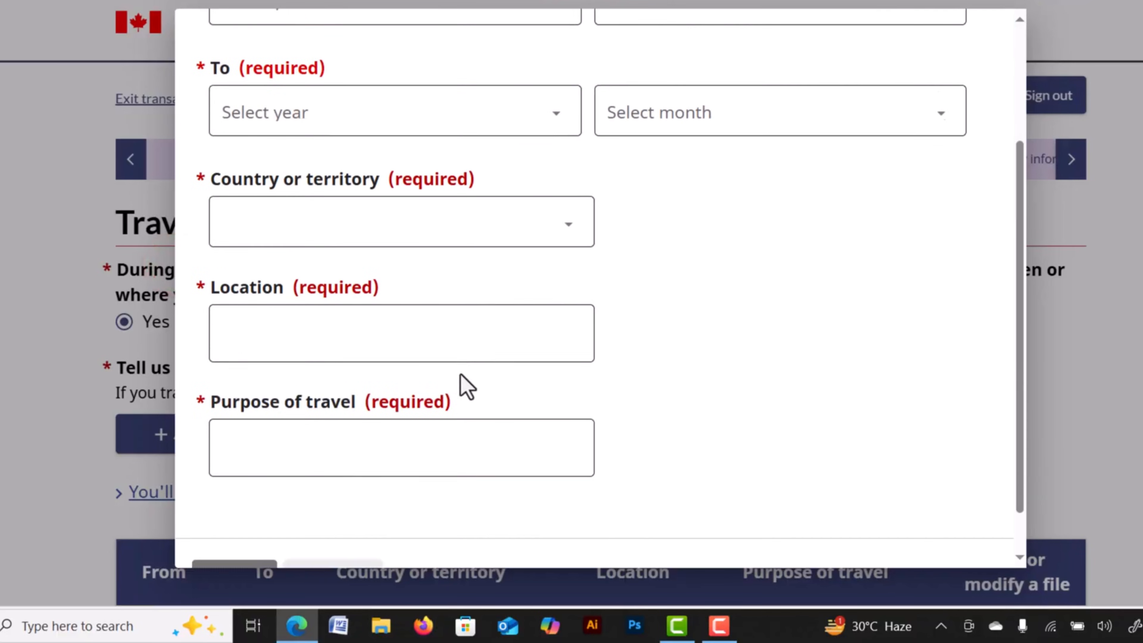
scroll(403, 360, "down", 1)
left_click(291, 390)
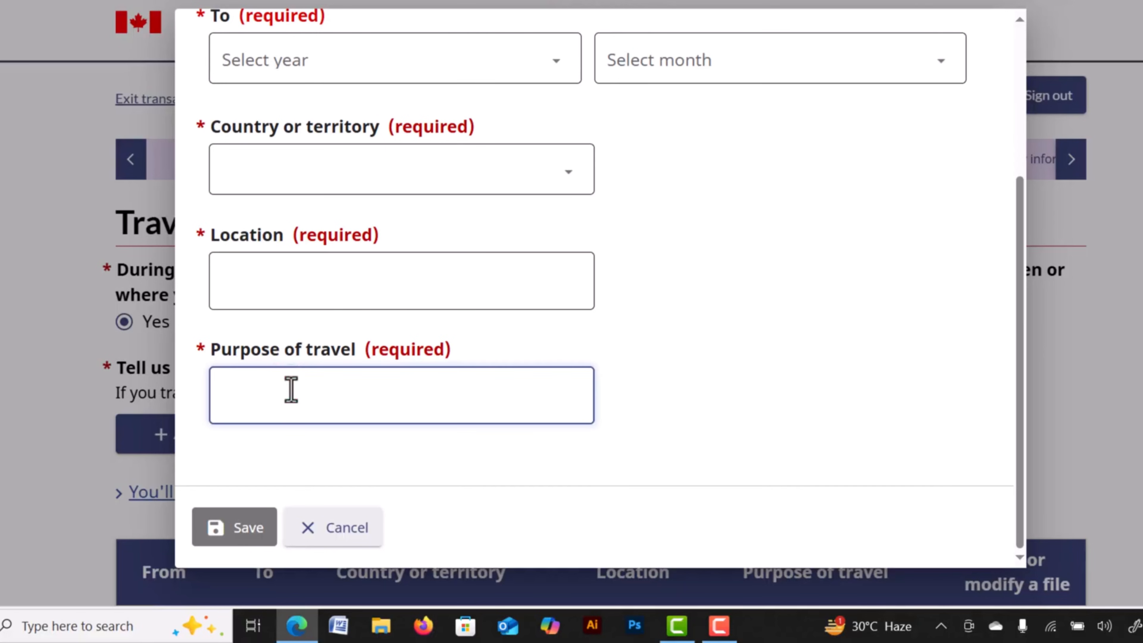
left_click(332, 532)
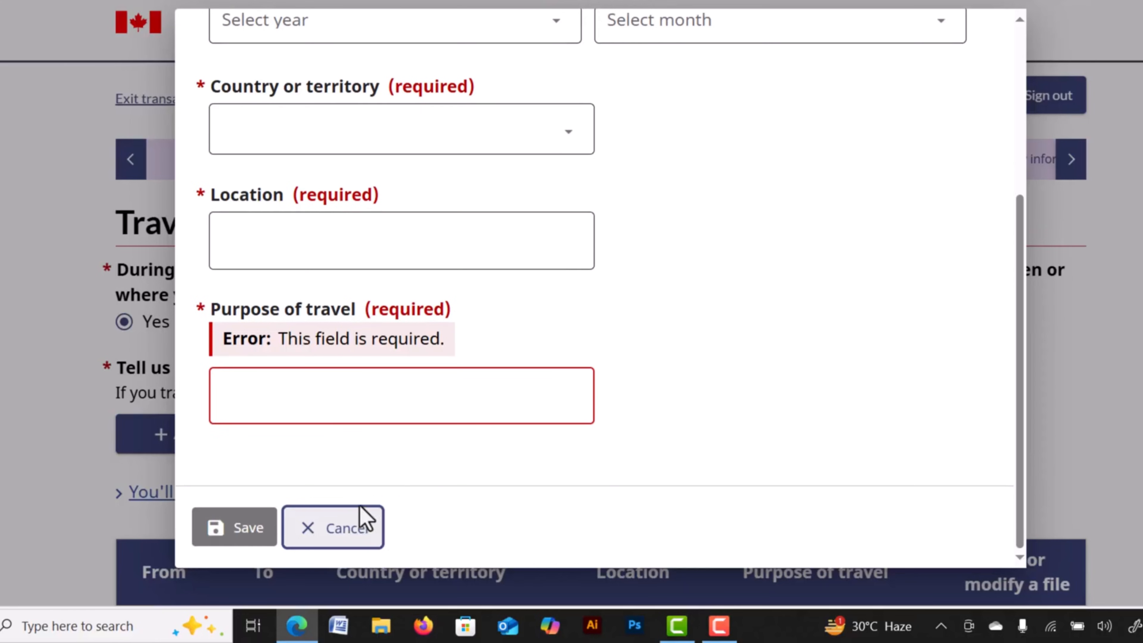
left_click(333, 526)
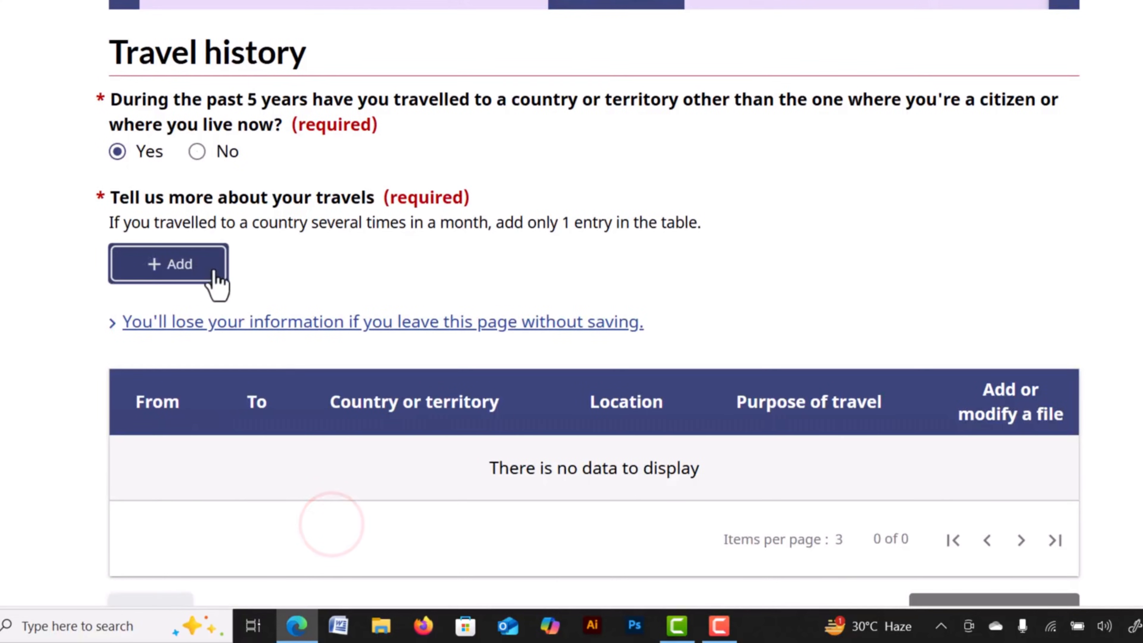
left_click(197, 152)
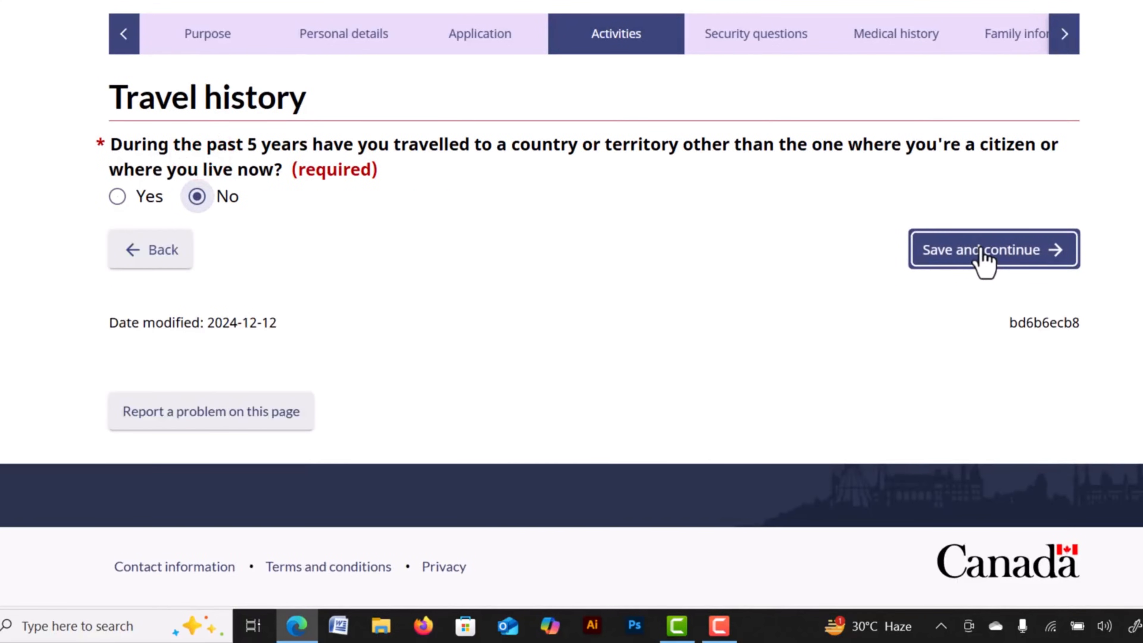
left_click(992, 261)
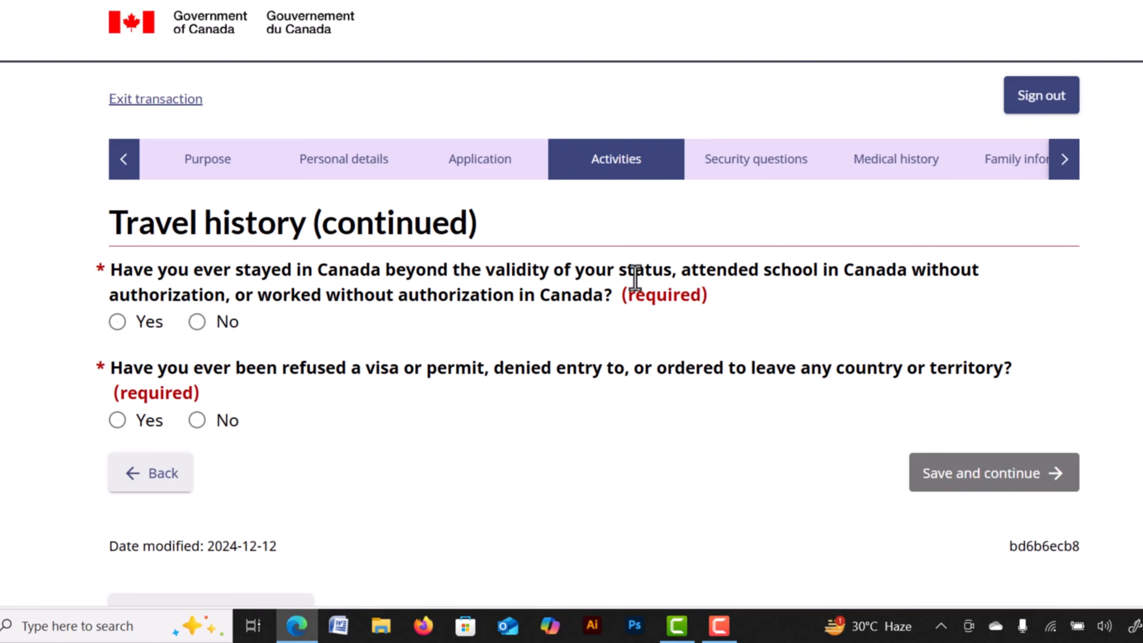
Answer No to having overstayed, studied or worked without authorization in Canada.
left_click_drag(490, 270, 527, 266)
left_click(764, 270)
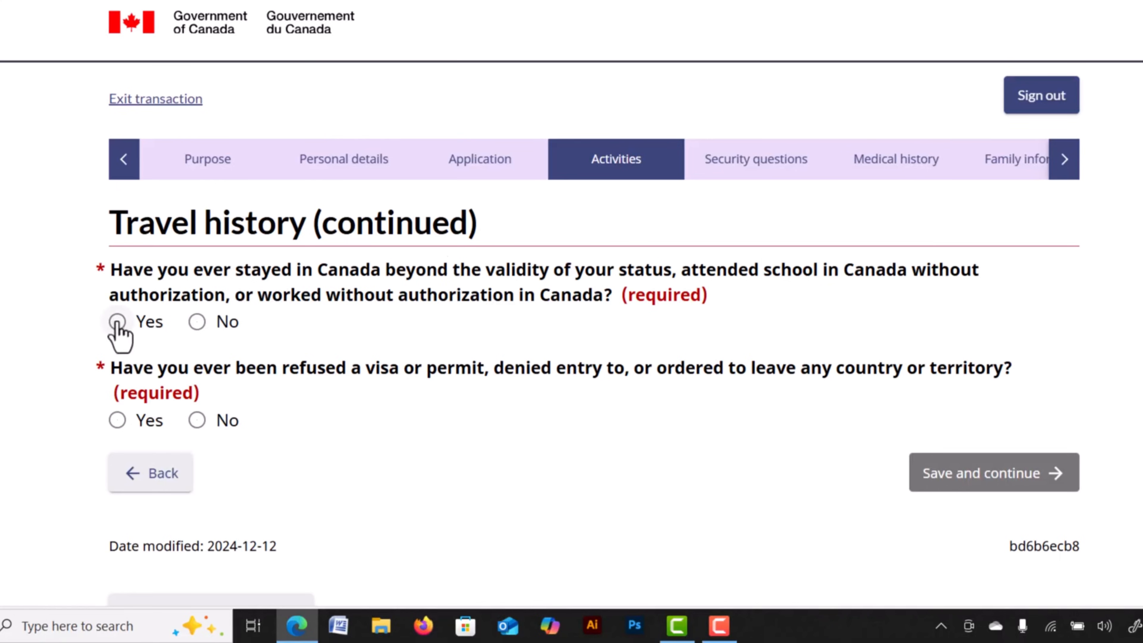
left_click(199, 325)
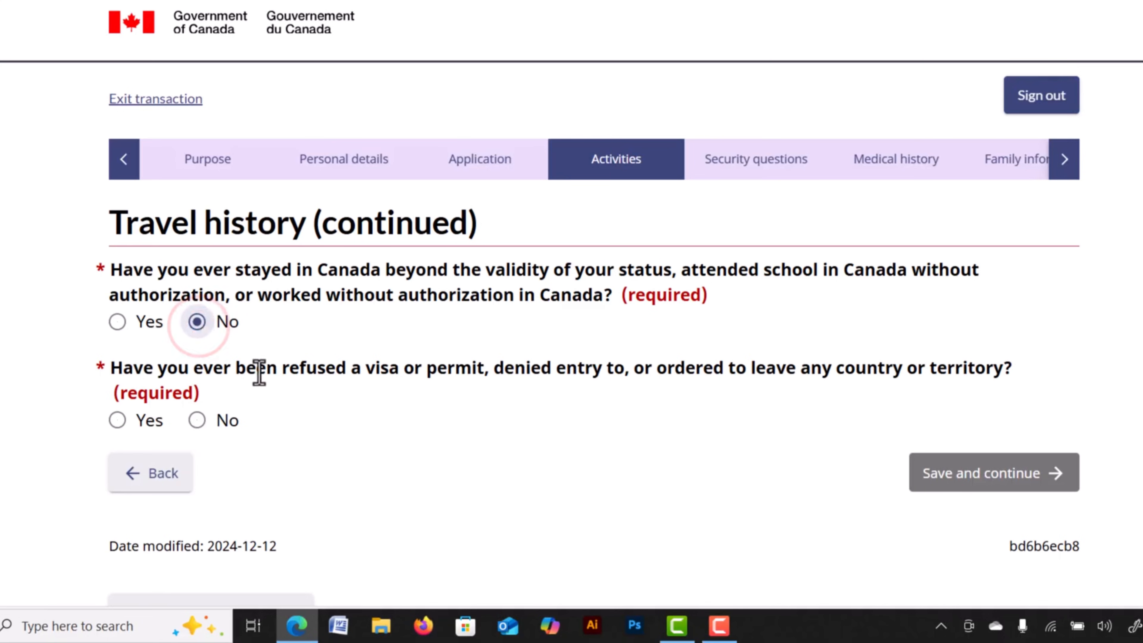
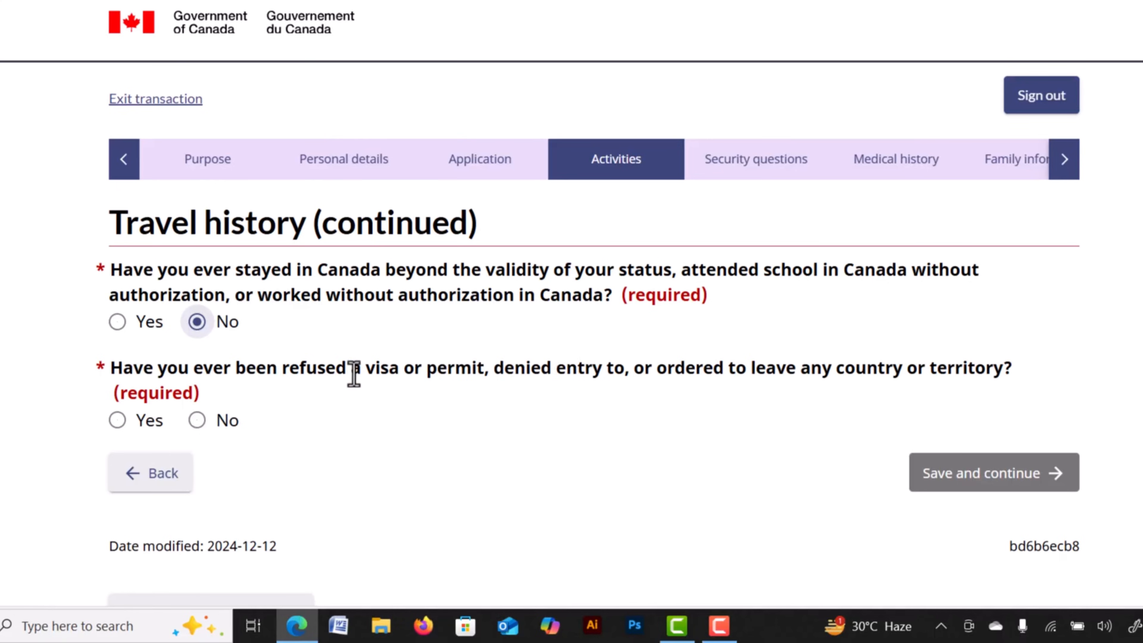
Answer No to ever being refused a visa or entry, then save the travel history page.
left_click(118, 419)
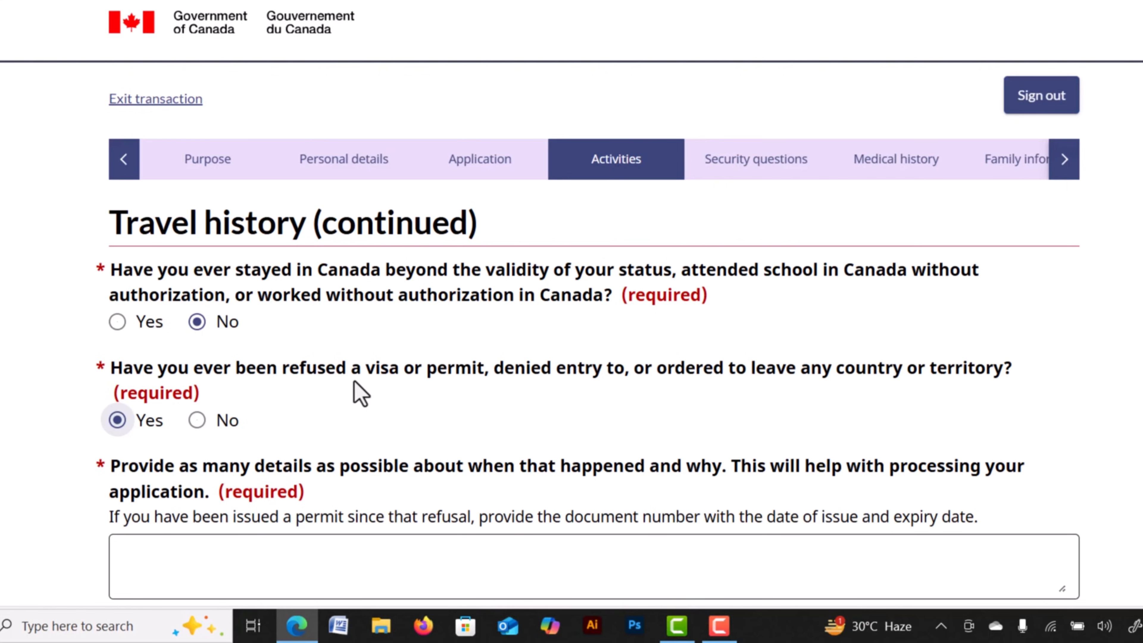
scroll(360, 394, "down", 2)
left_click(201, 468)
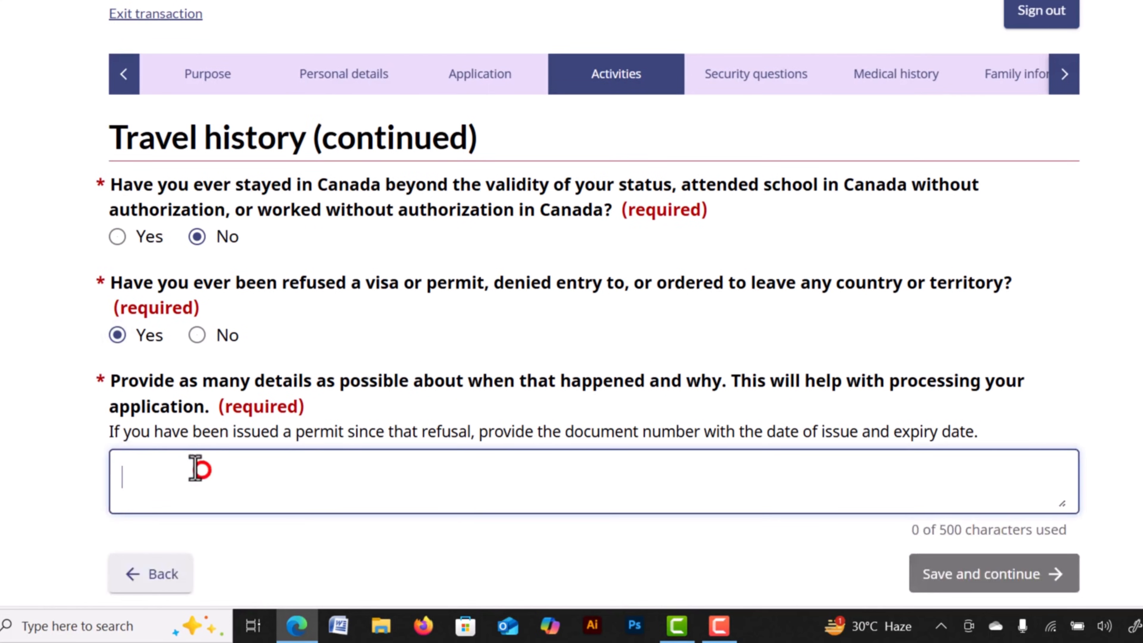
left_click(197, 336)
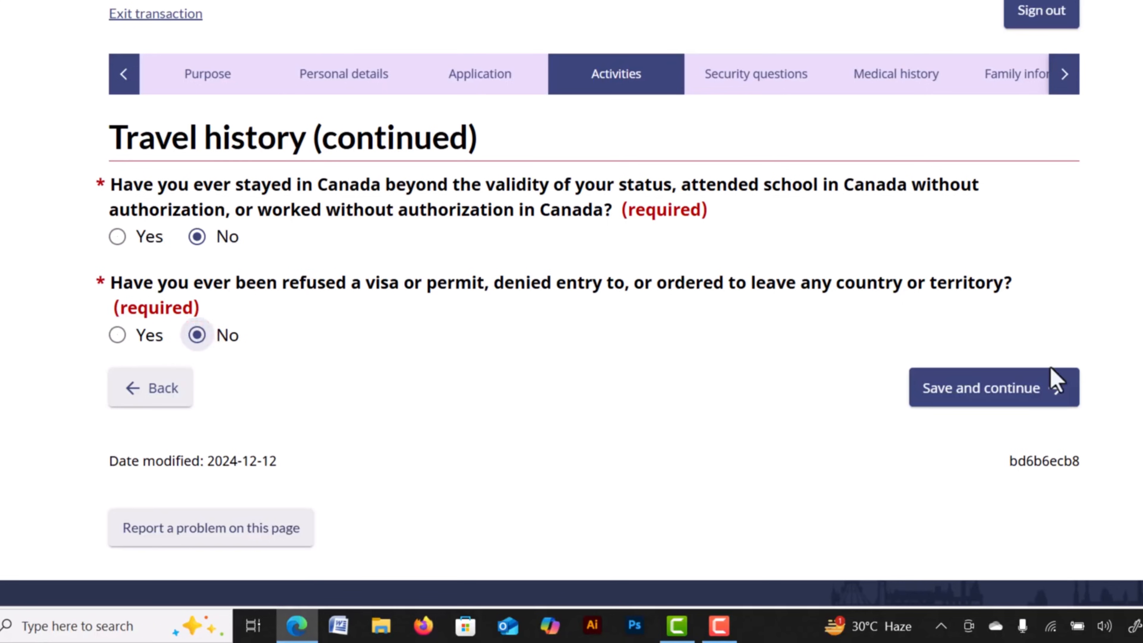
left_click(944, 402)
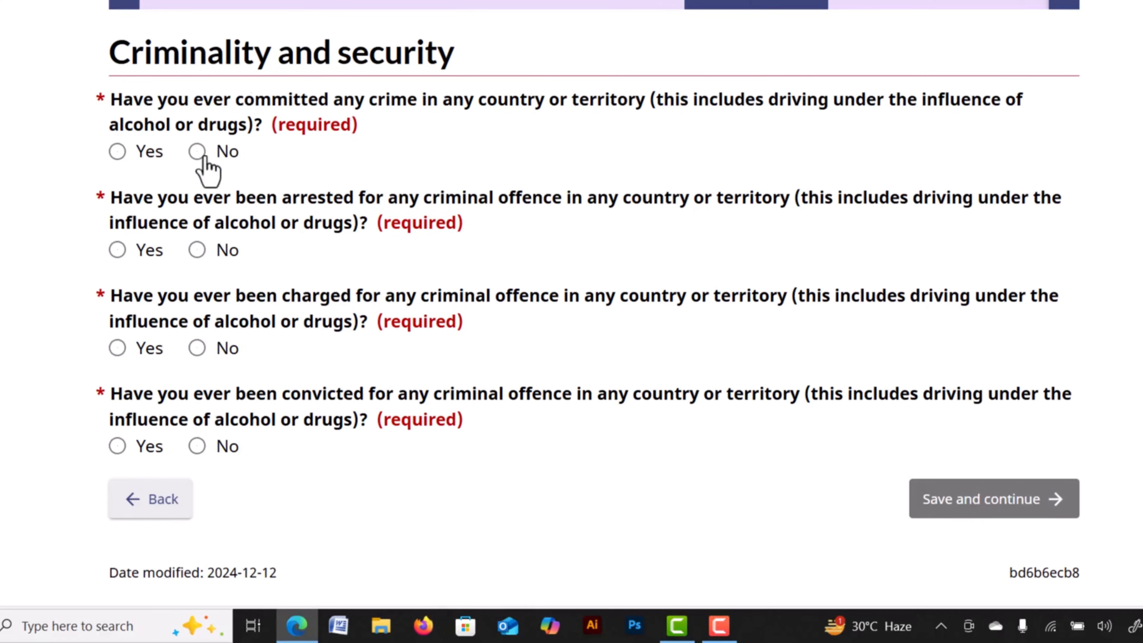
Answer No to committing a crime and to being arrested, charged or convicted, then save.
left_click(116, 153)
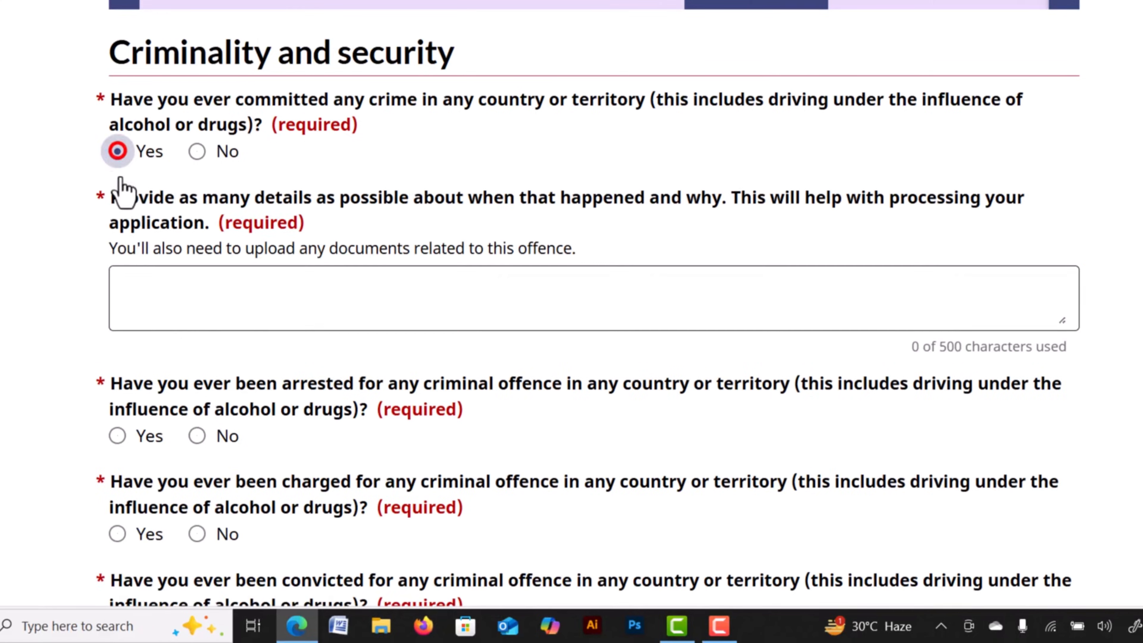
left_click(197, 151)
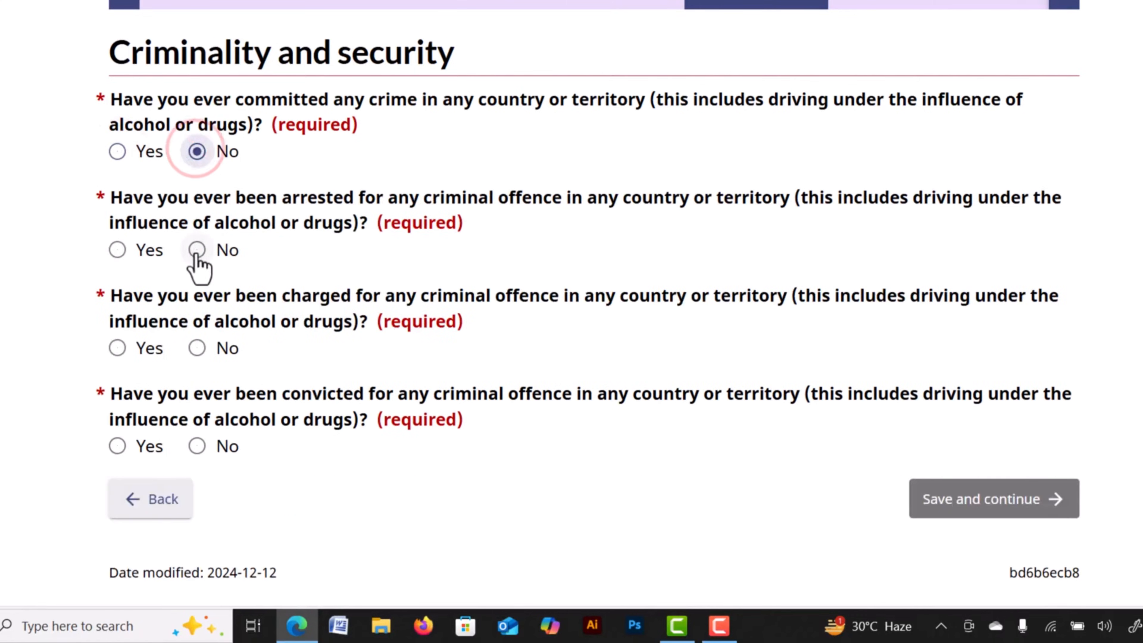
scroll(198, 265, "up", 2)
left_click(197, 335)
left_click(198, 433)
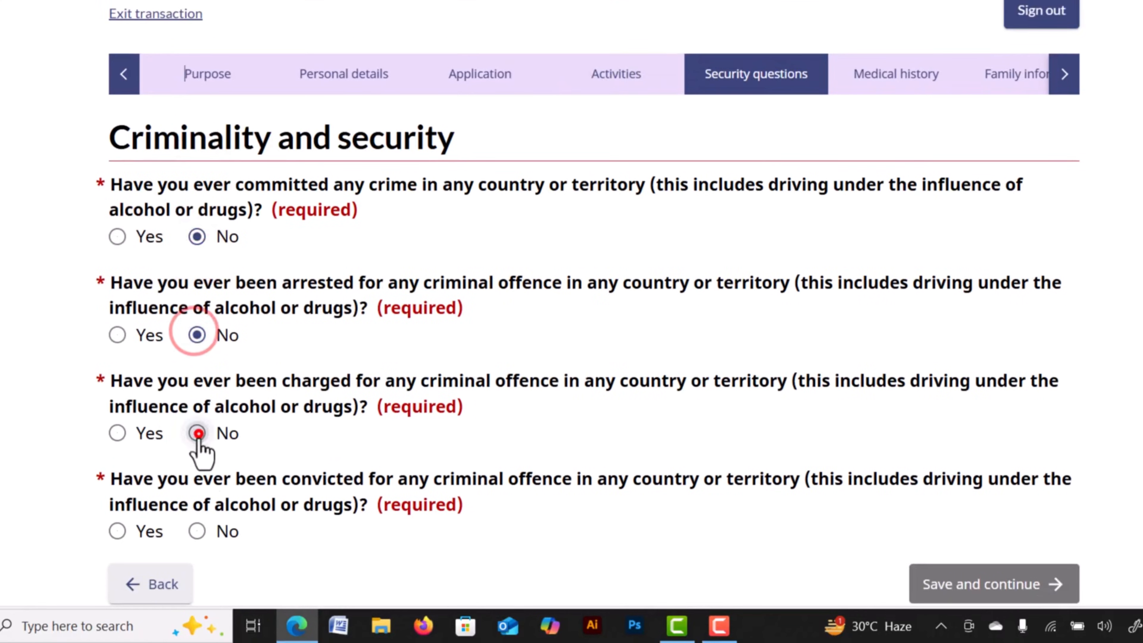
left_click(198, 531)
scroll(946, 478, "down", 6)
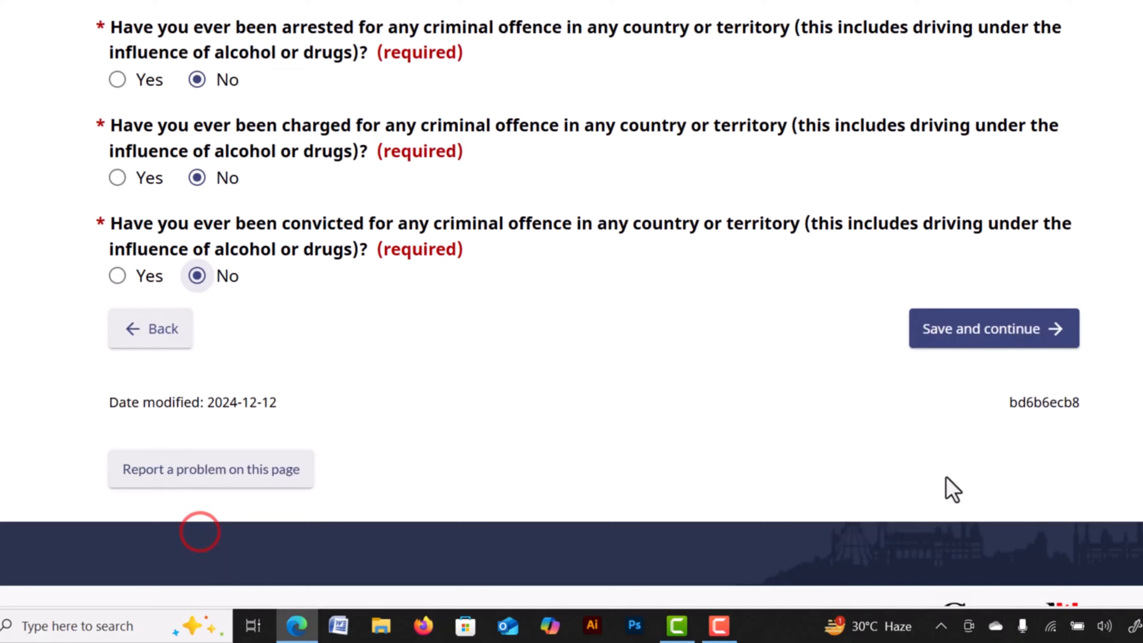
left_click(981, 331)
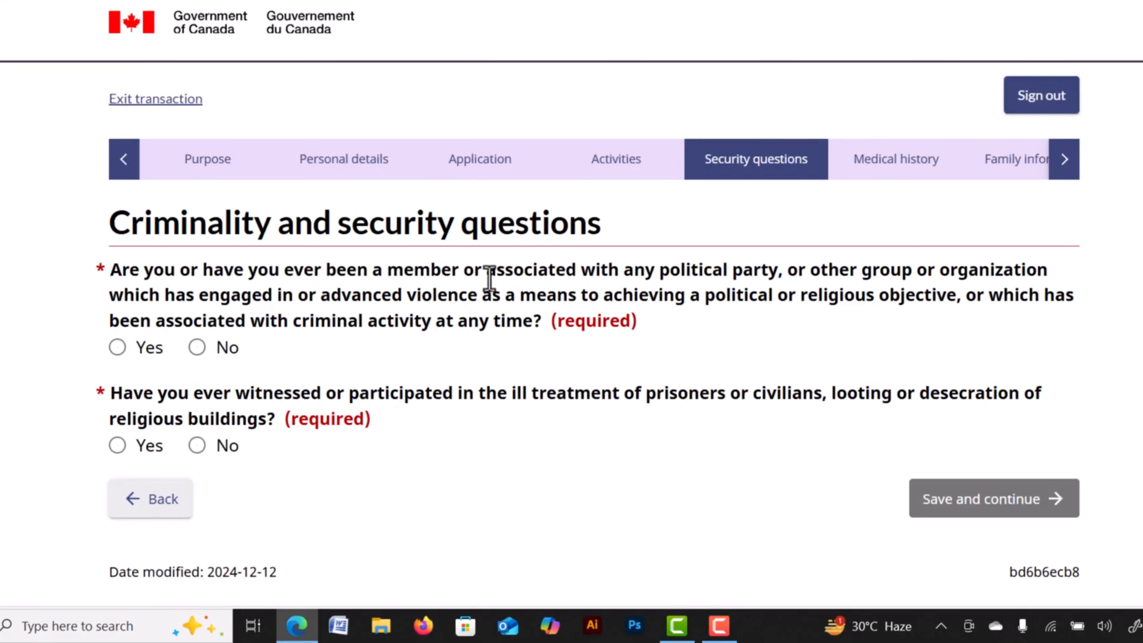
Answer No to violent group membership and to witnessing ill treatment of prisoners, then save.
left_click_drag(658, 272, 929, 291)
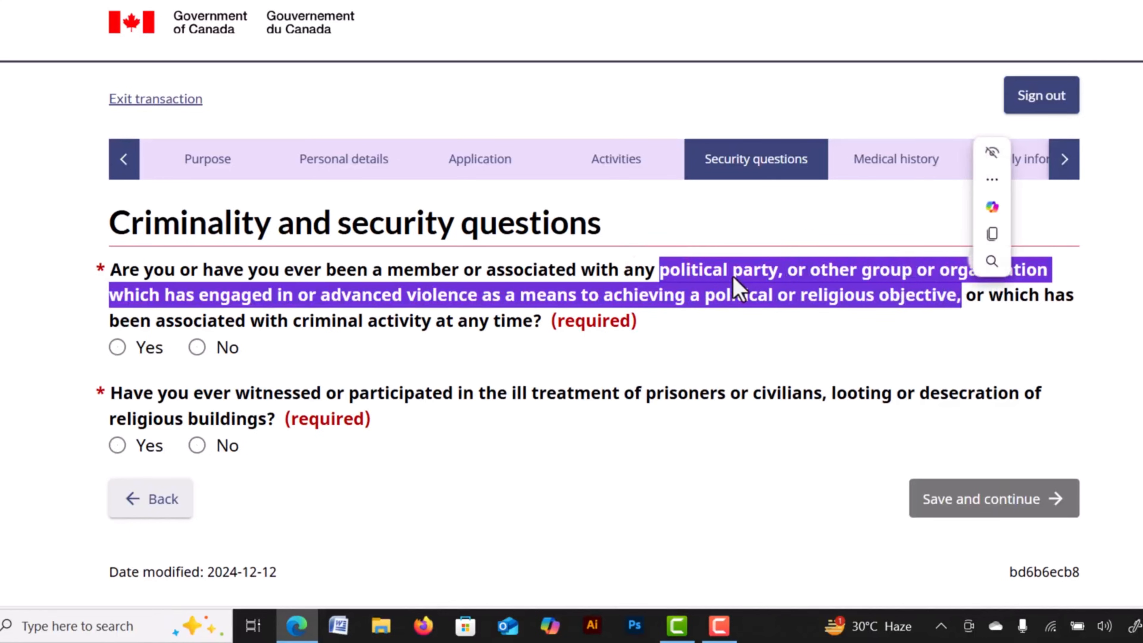
left_click_drag(512, 293, 520, 300)
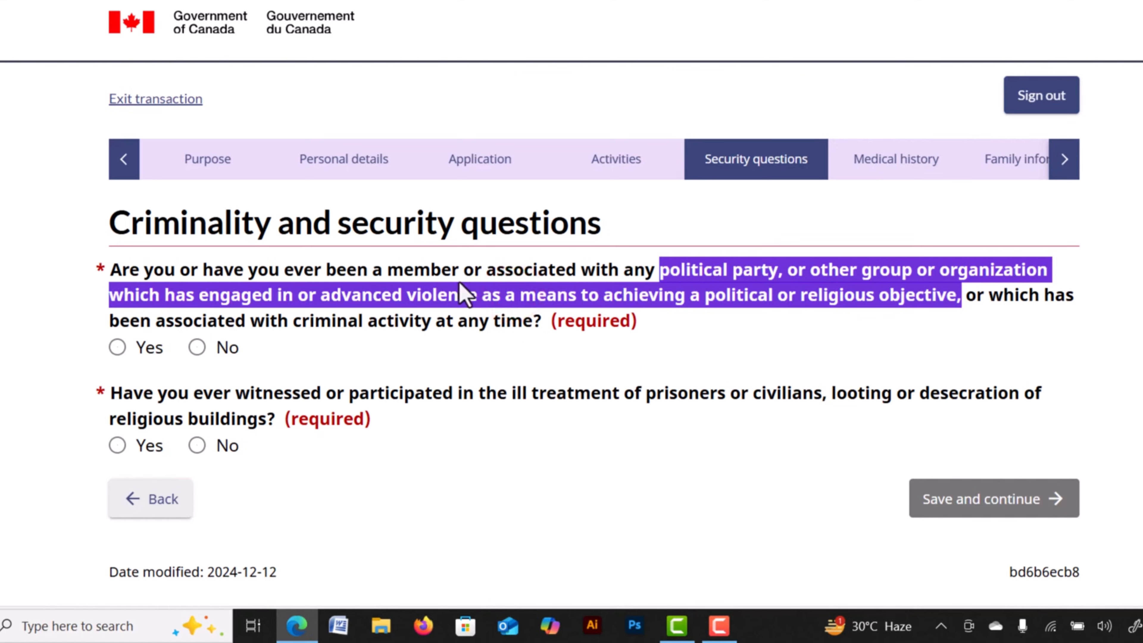
left_click(454, 275)
left_click(440, 275)
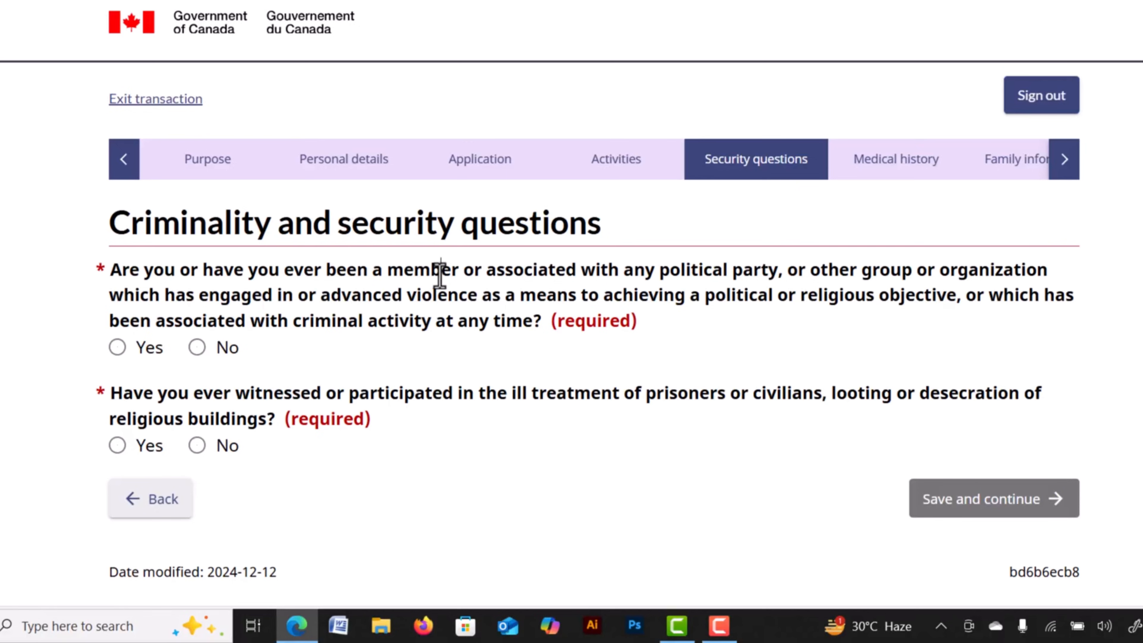
left_click(116, 348)
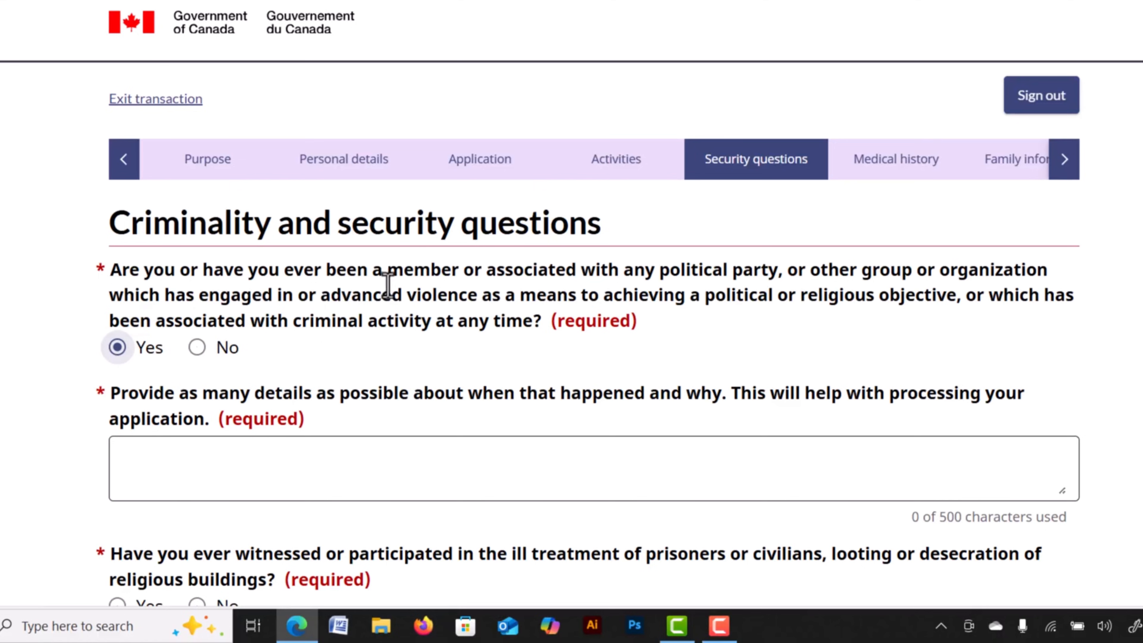
scroll(387, 285, "down", 2)
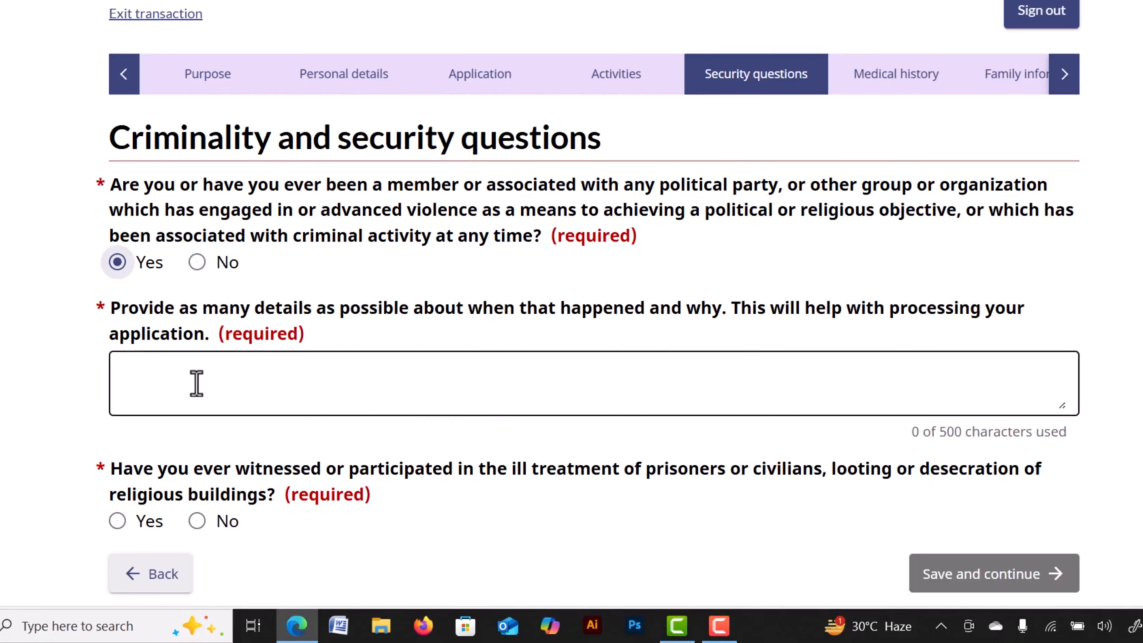
left_click(197, 263)
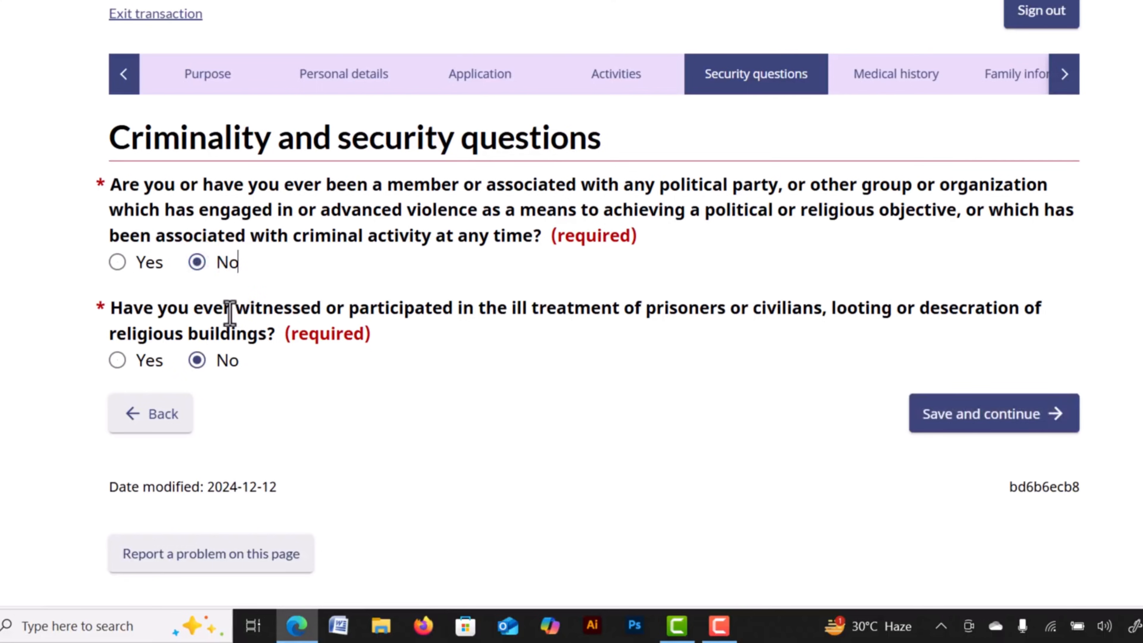
left_click_drag(225, 305, 289, 304)
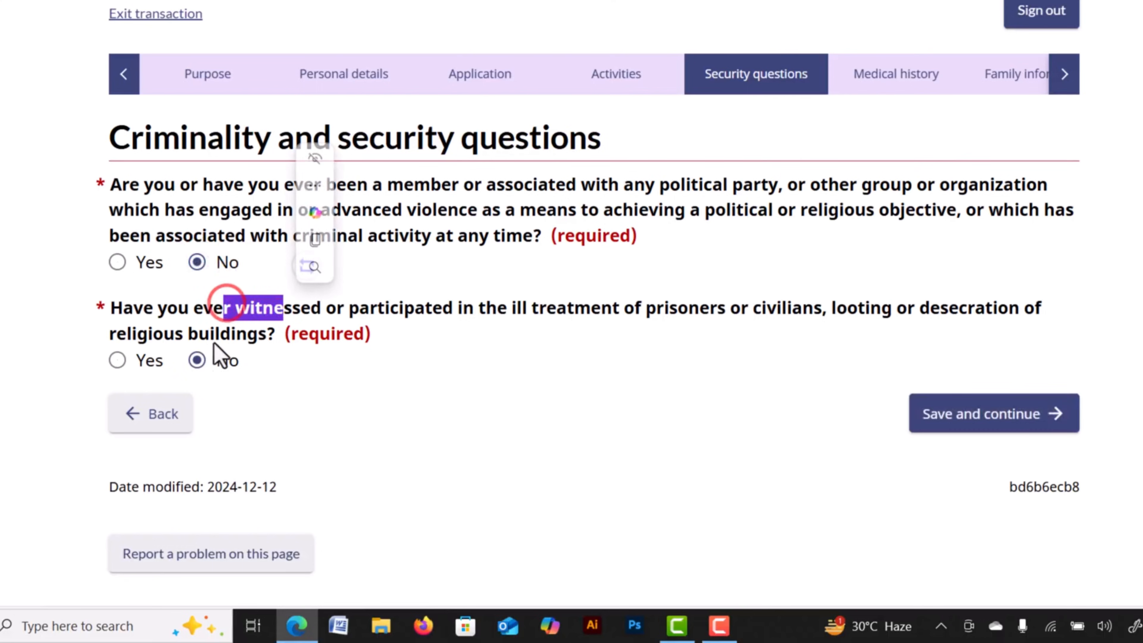
left_click(953, 423)
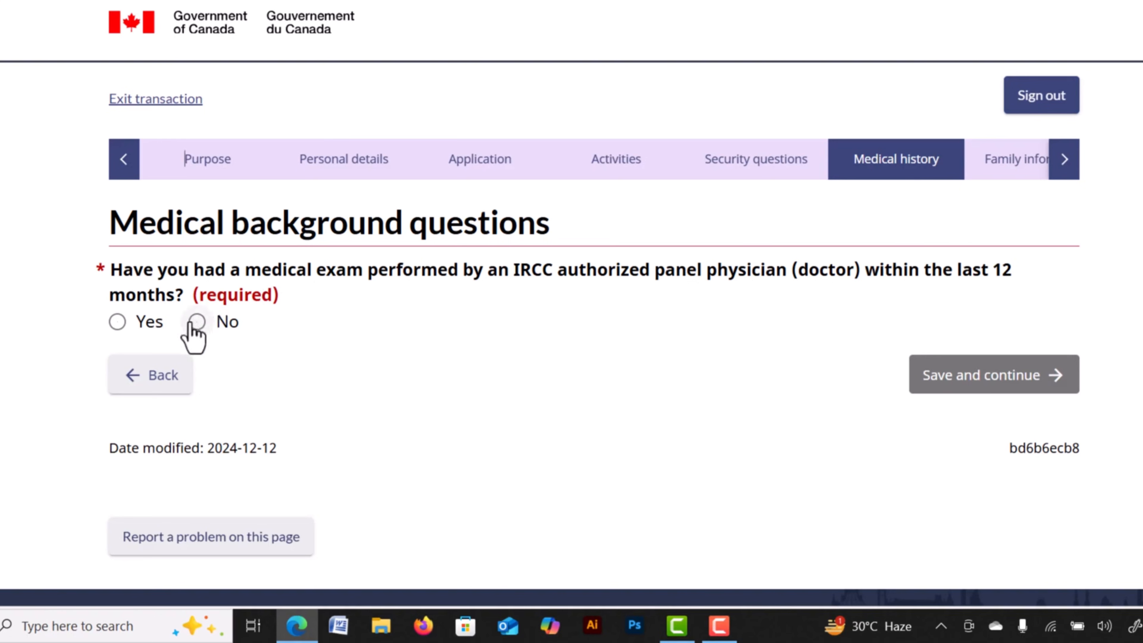
Answer No to having a recent panel medical exam and save the page.
left_click(117, 322)
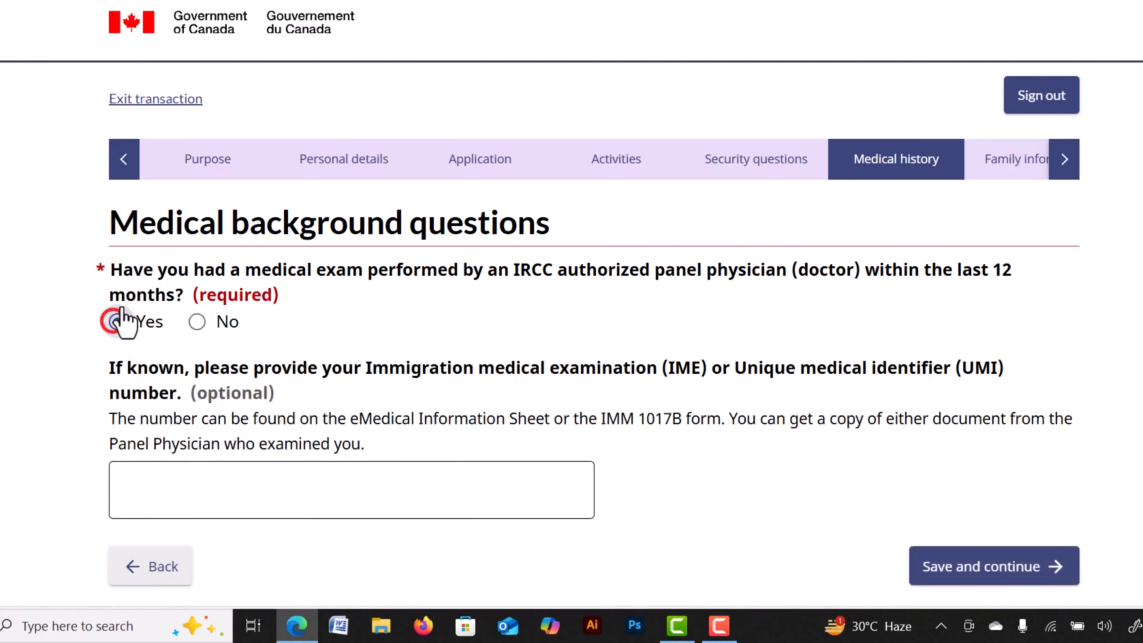
left_click(208, 497)
left_click(197, 322)
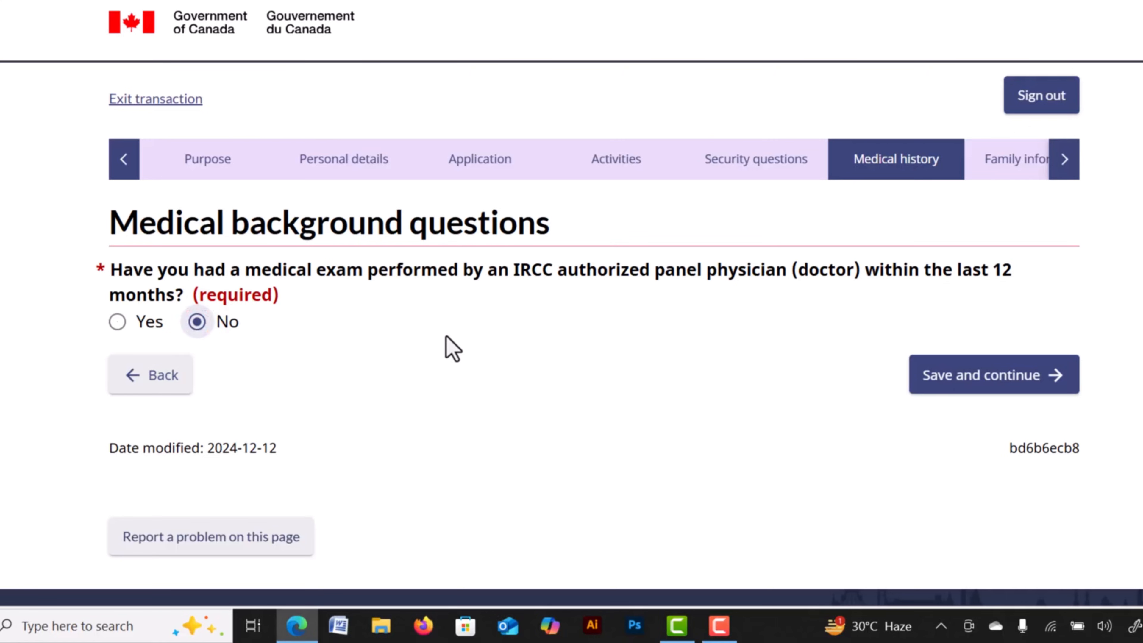
left_click(954, 383)
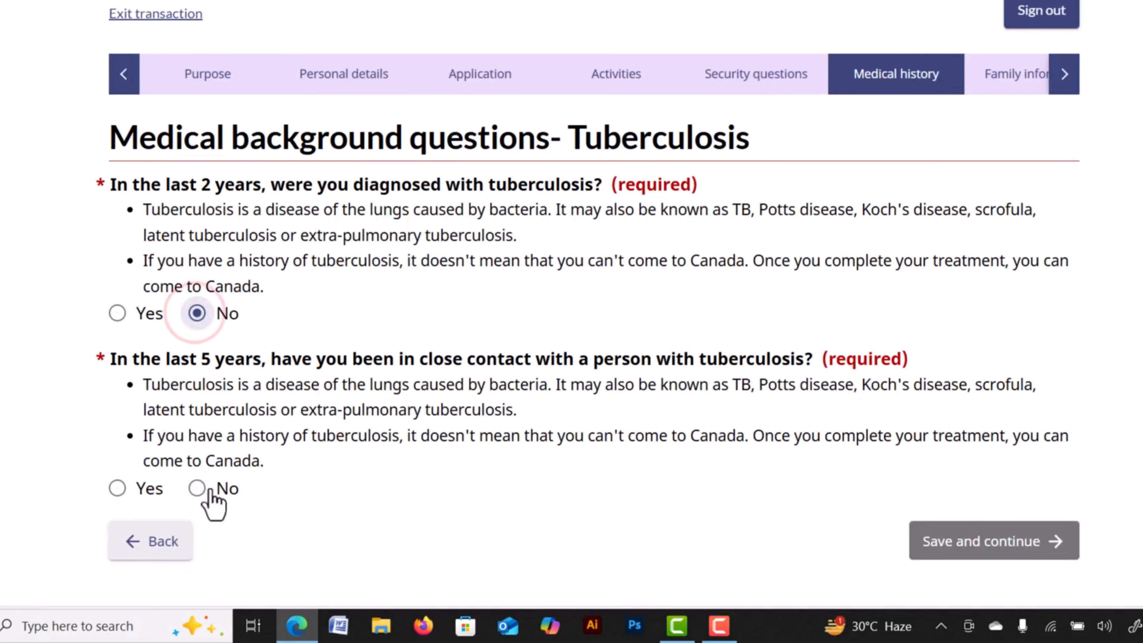
Answer No to tuberculosis contact, then No to the addiction and syphilis questions.
left_click(197, 488)
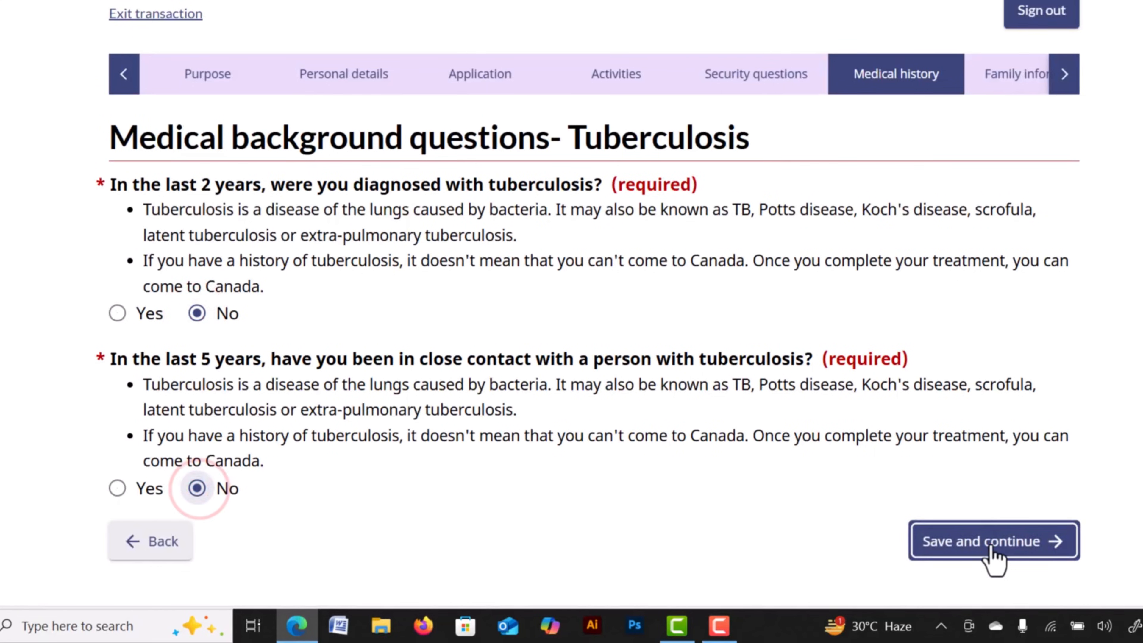
left_click(990, 544)
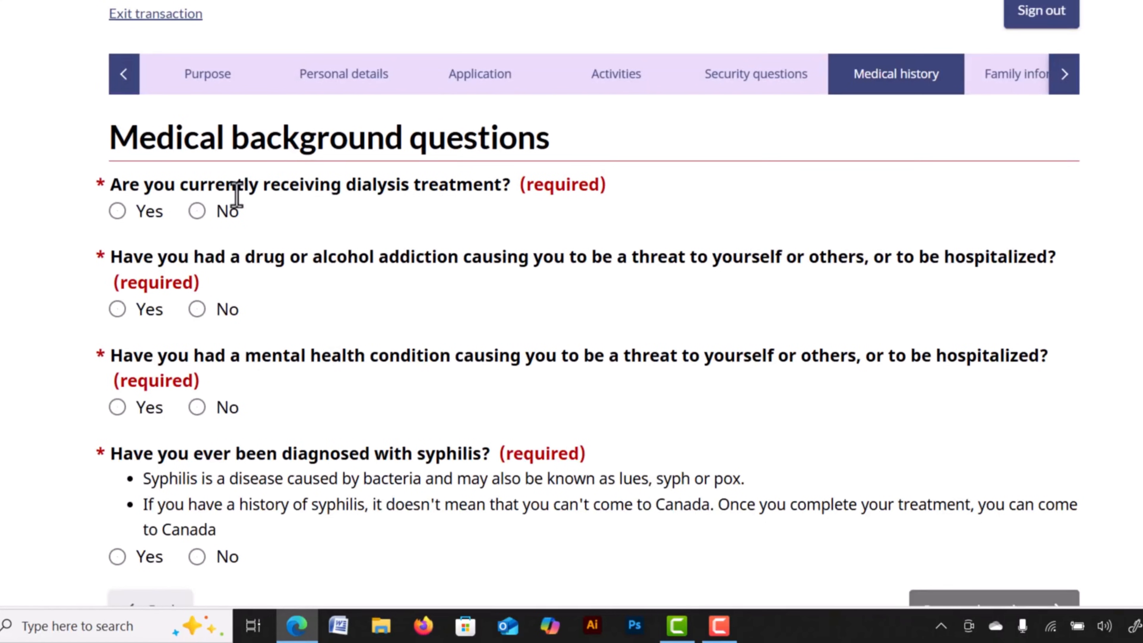
left_click(197, 309)
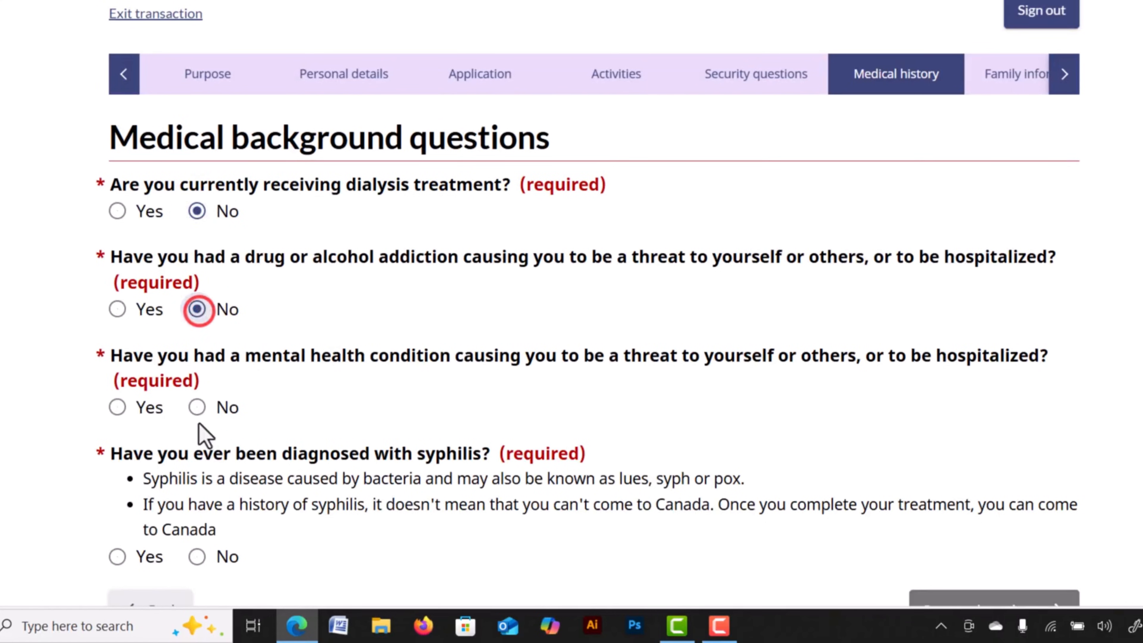
left_click(197, 556)
scroll(585, 495, "down", 3)
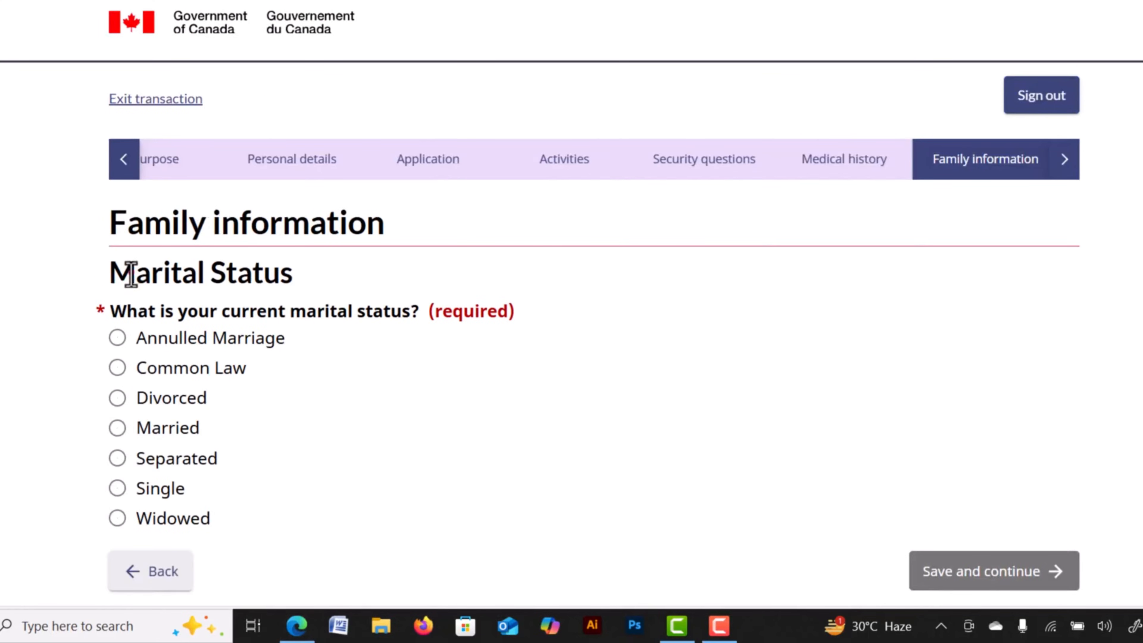
Switch marital status from Married to Single, leaving spouse details empty, and save.
left_click_drag(131, 273, 273, 285)
left_click(267, 274)
scroll(274, 292, "down", 3)
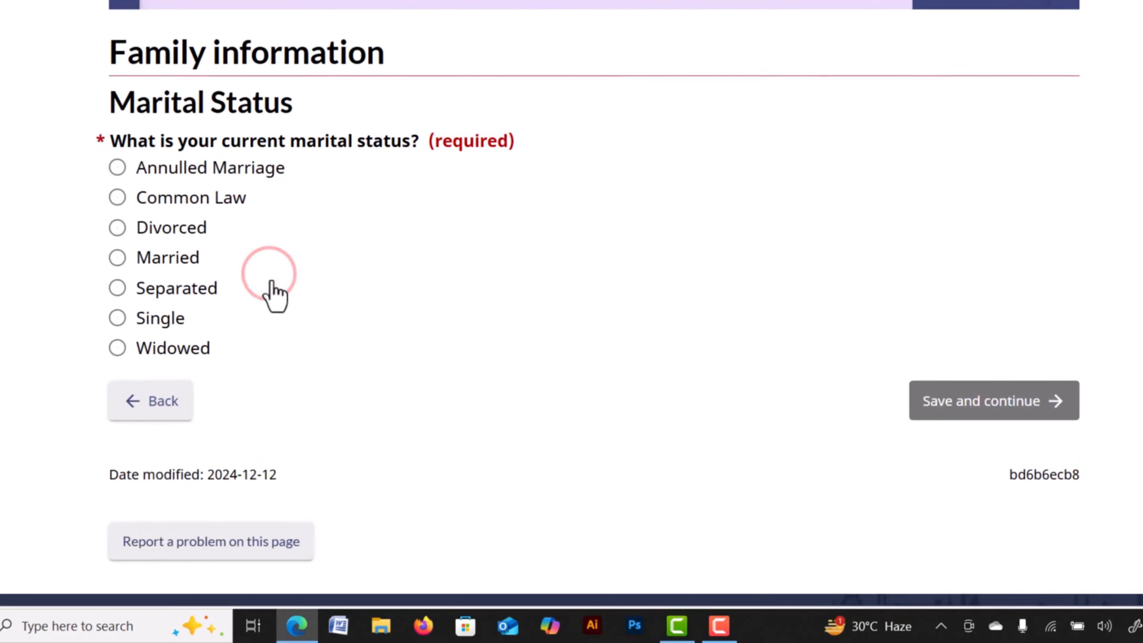
left_click(119, 260)
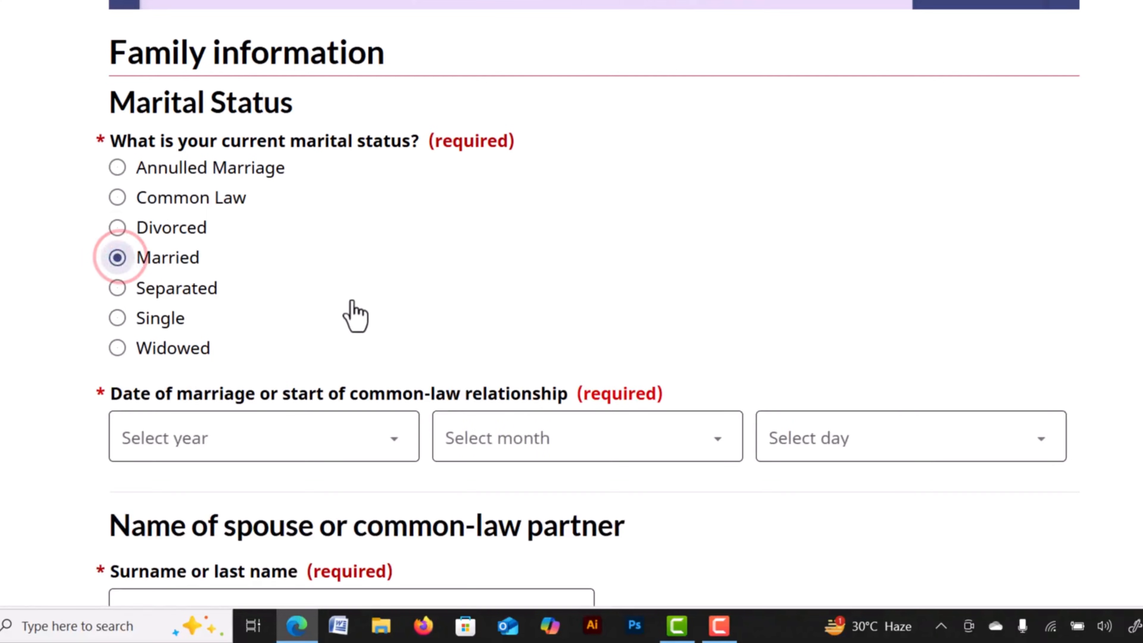
scroll(360, 315, "down", 3)
scroll(663, 294, "down", 5)
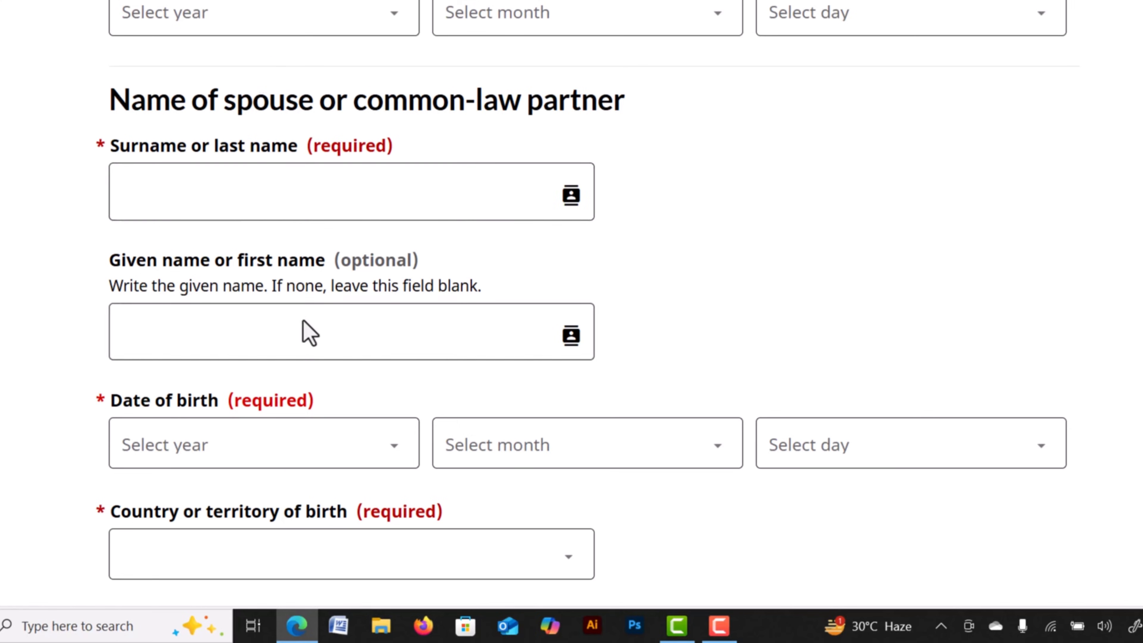
left_click(303, 332)
scroll(408, 449, "down", 3)
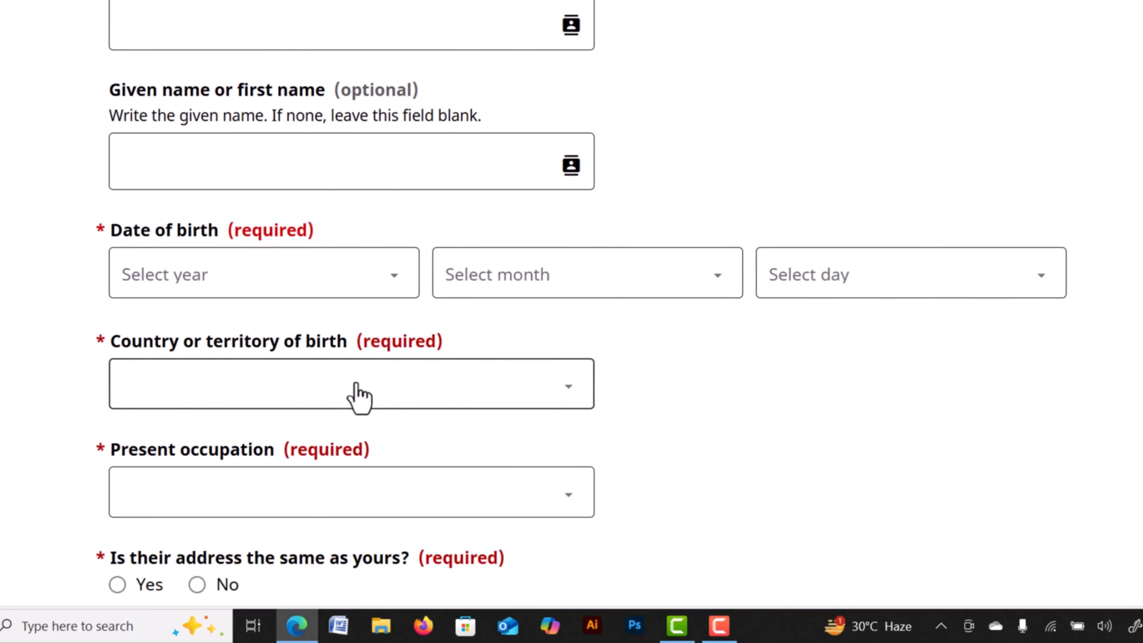
scroll(205, 444, "up", 2)
scroll(205, 445, "down", 6)
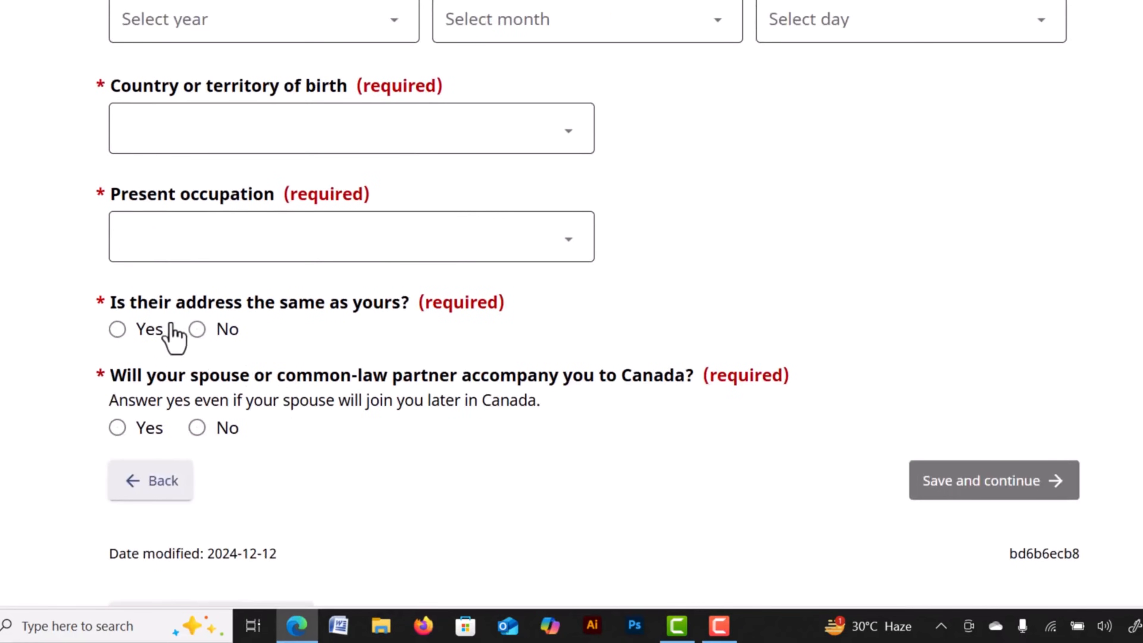
scroll(494, 455, "down", 2)
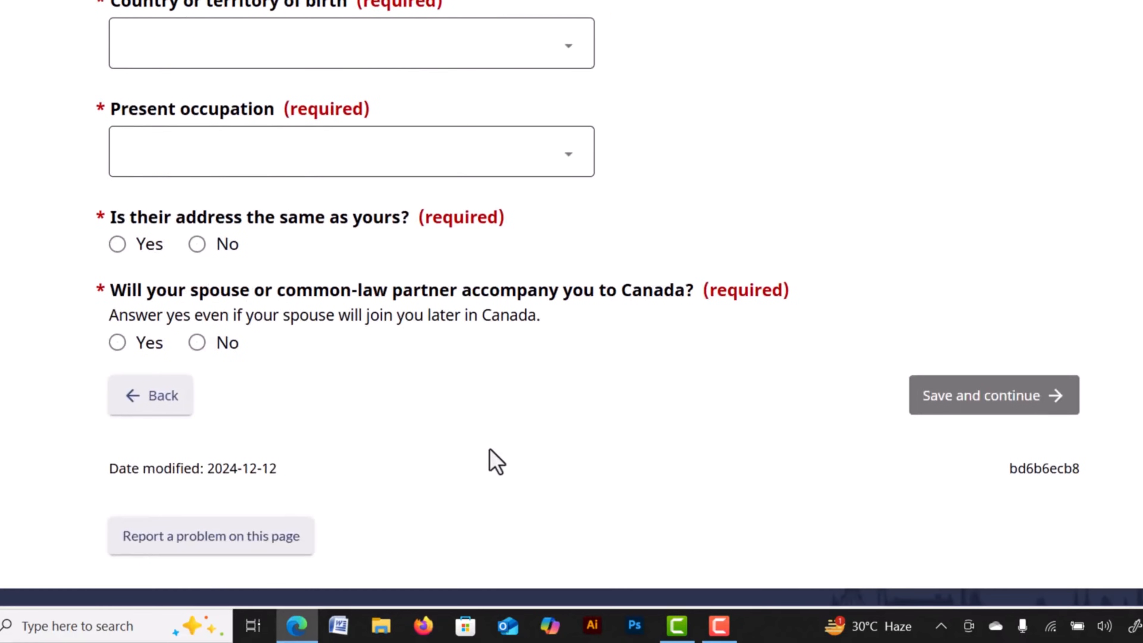
scroll(492, 459, "up", 15)
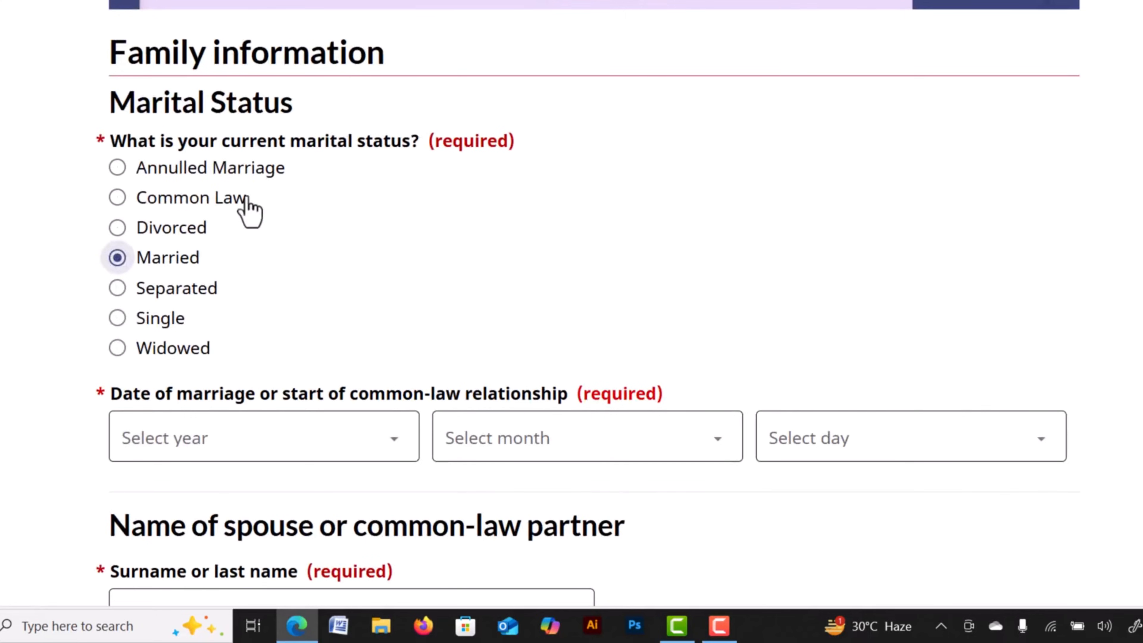
left_click(117, 321)
scroll(951, 315, "down", 3)
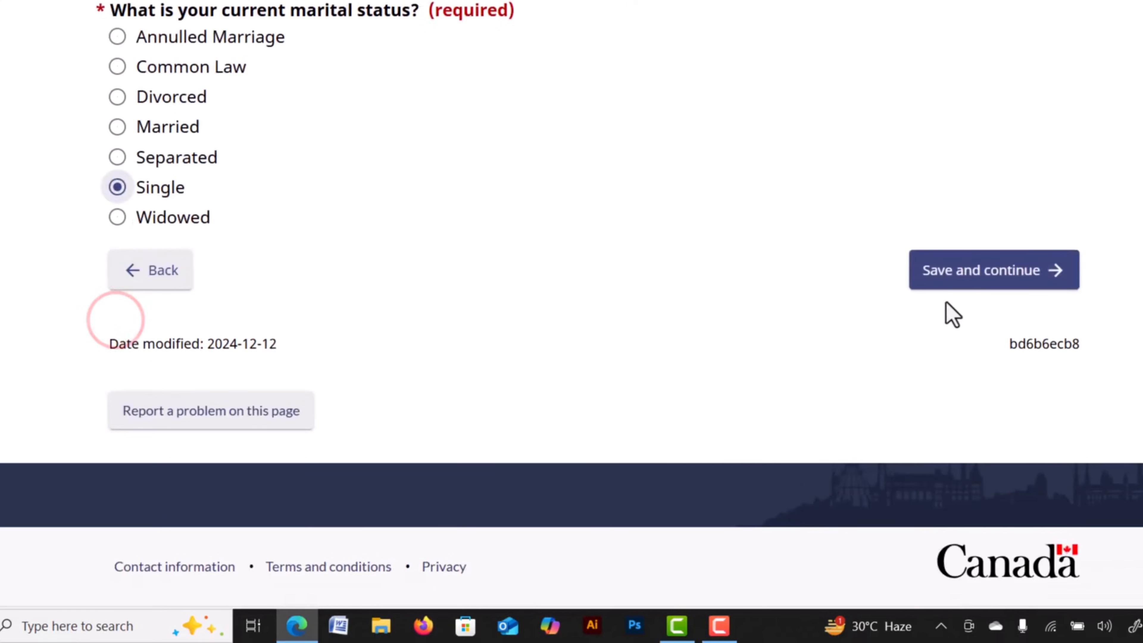
left_click(979, 277)
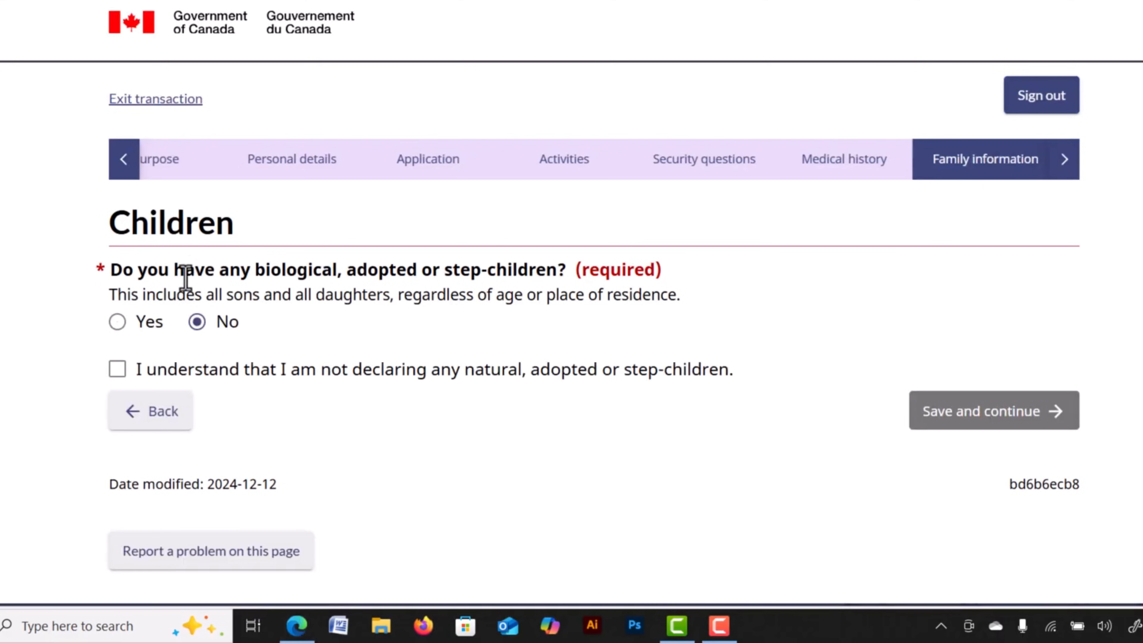
Select No for children and tick the no-children declaration, discarding a started child entry.
left_click_drag(169, 275, 308, 270)
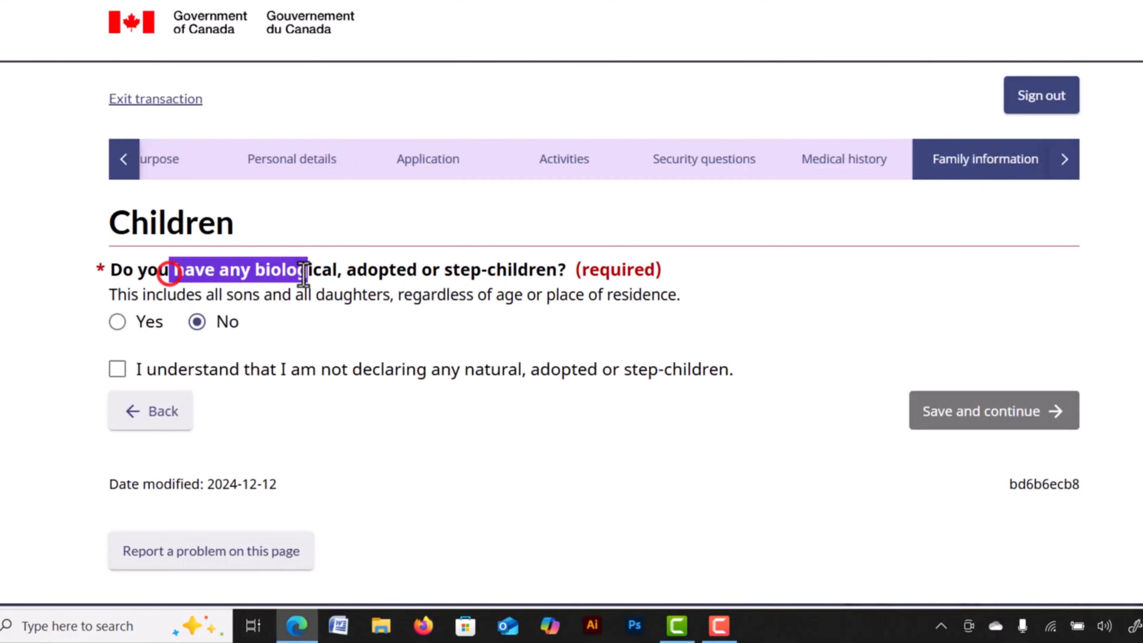
left_click(116, 322)
scroll(266, 414, "down", 2)
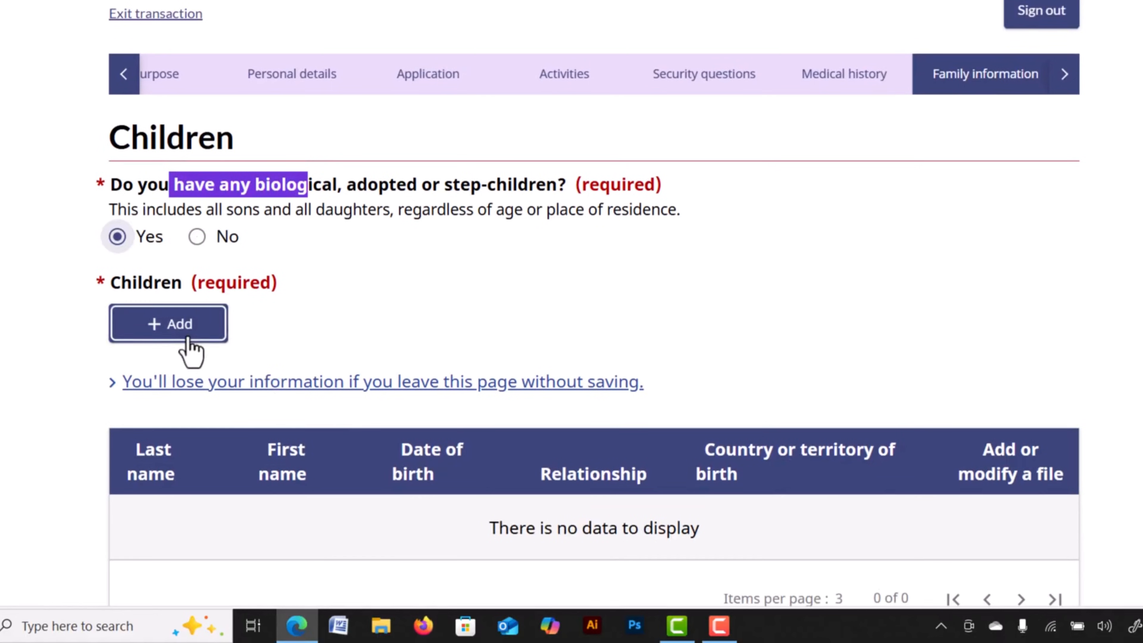
left_click(186, 326)
scroll(344, 265, "down", 5)
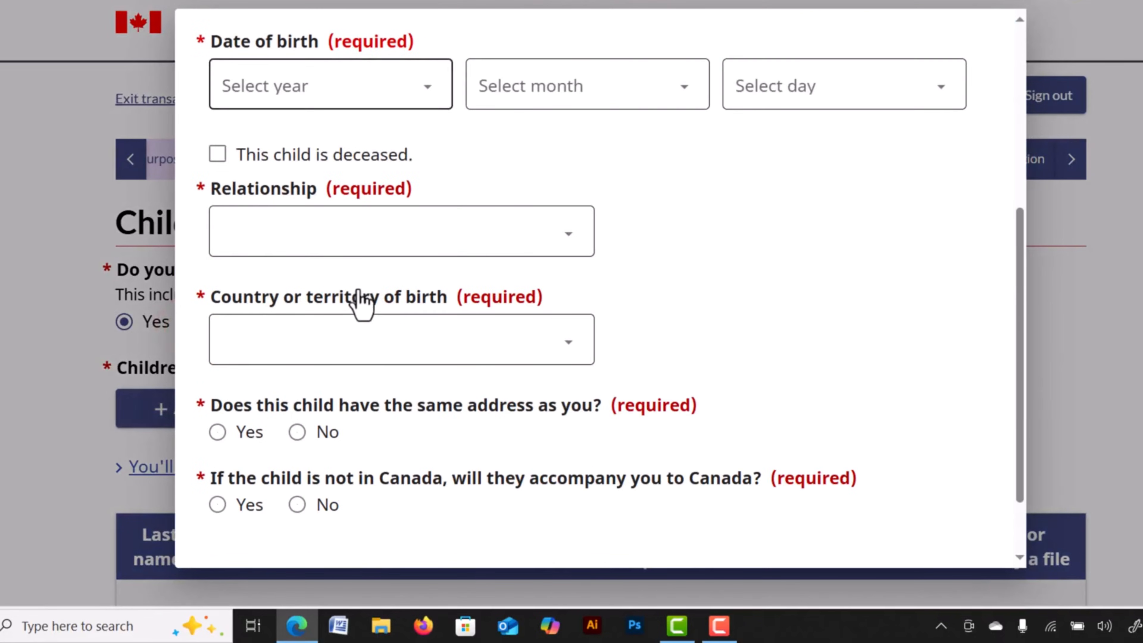
left_click(317, 529)
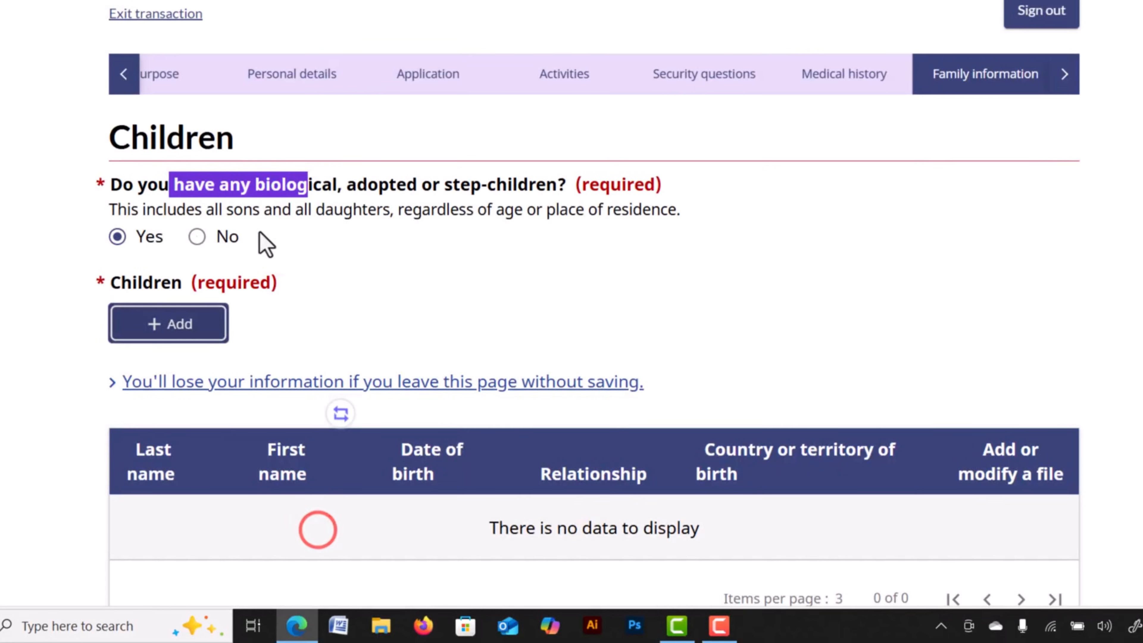
left_click(198, 237)
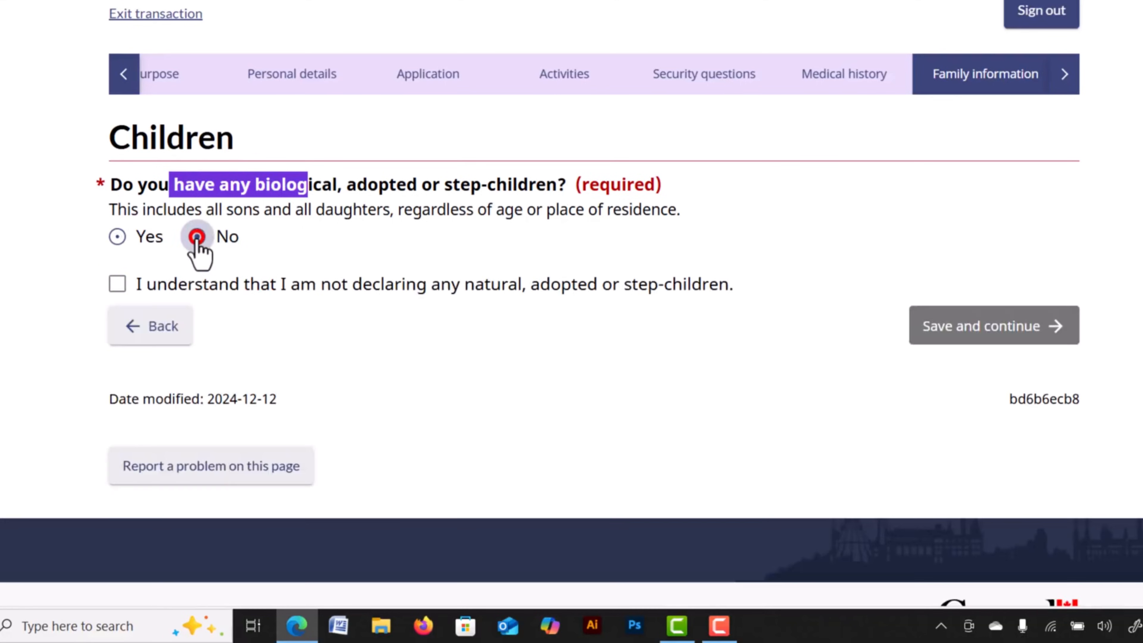
left_click(118, 283)
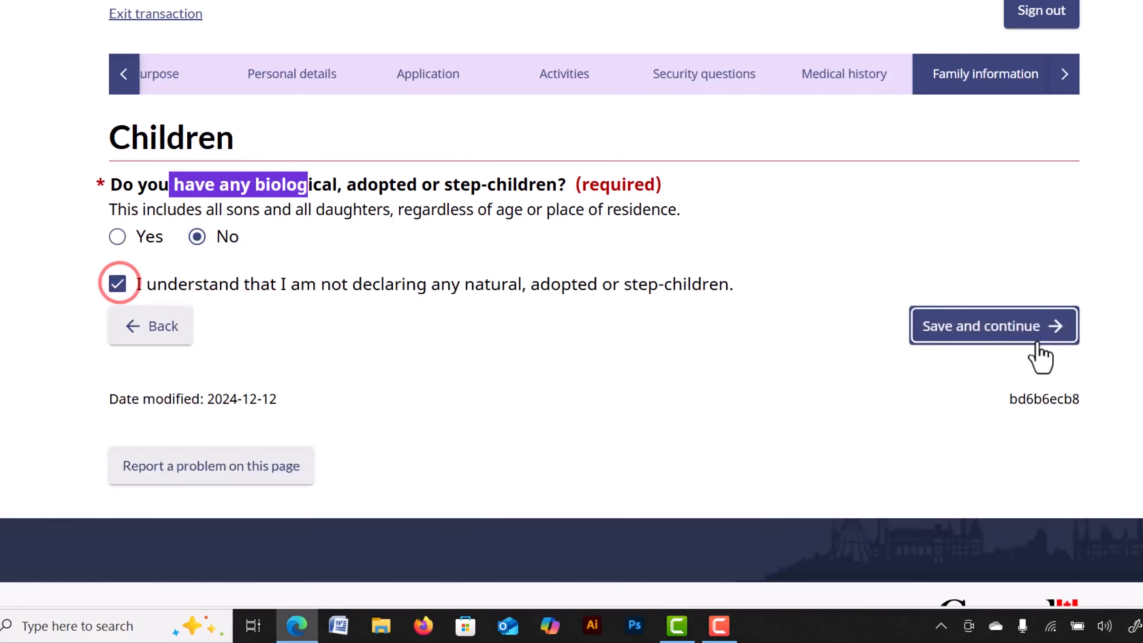
Save the children answer, then begin and discard a parent entry set to Father.
left_click(985, 335)
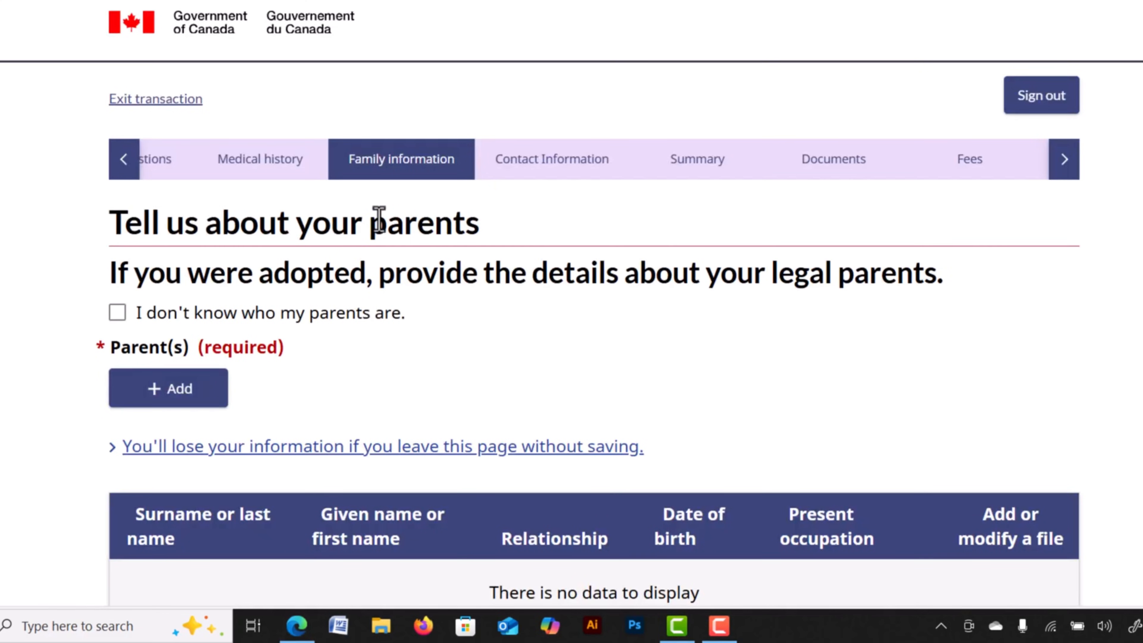
left_click_drag(378, 220, 466, 225)
left_click(185, 384)
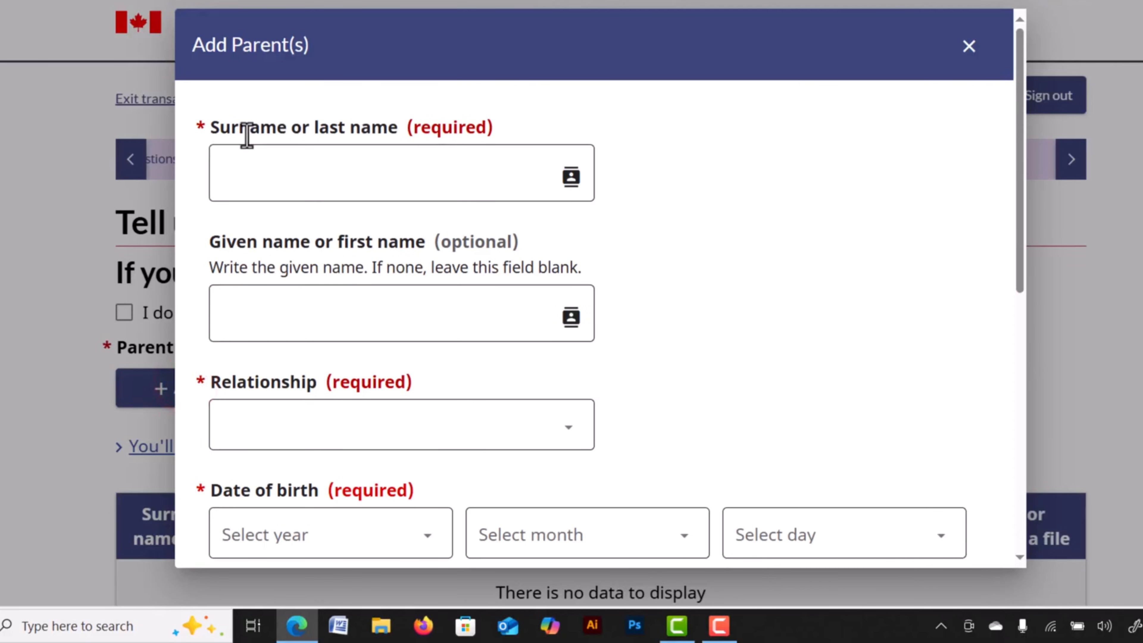
left_click(279, 170)
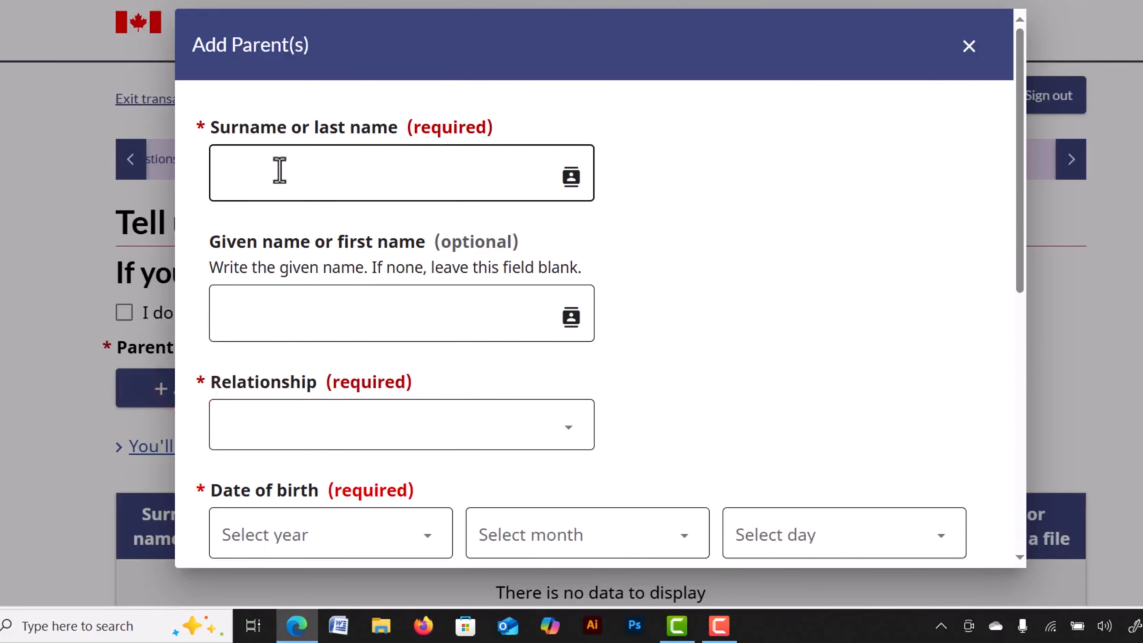
scroll(434, 414, "down", 4)
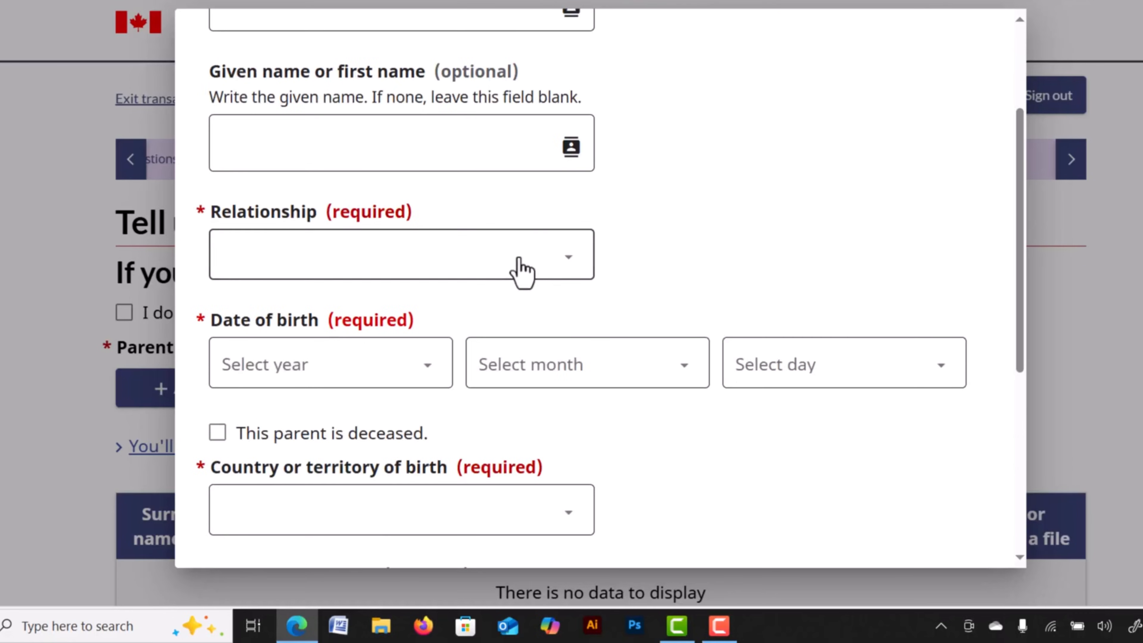
left_click(517, 259)
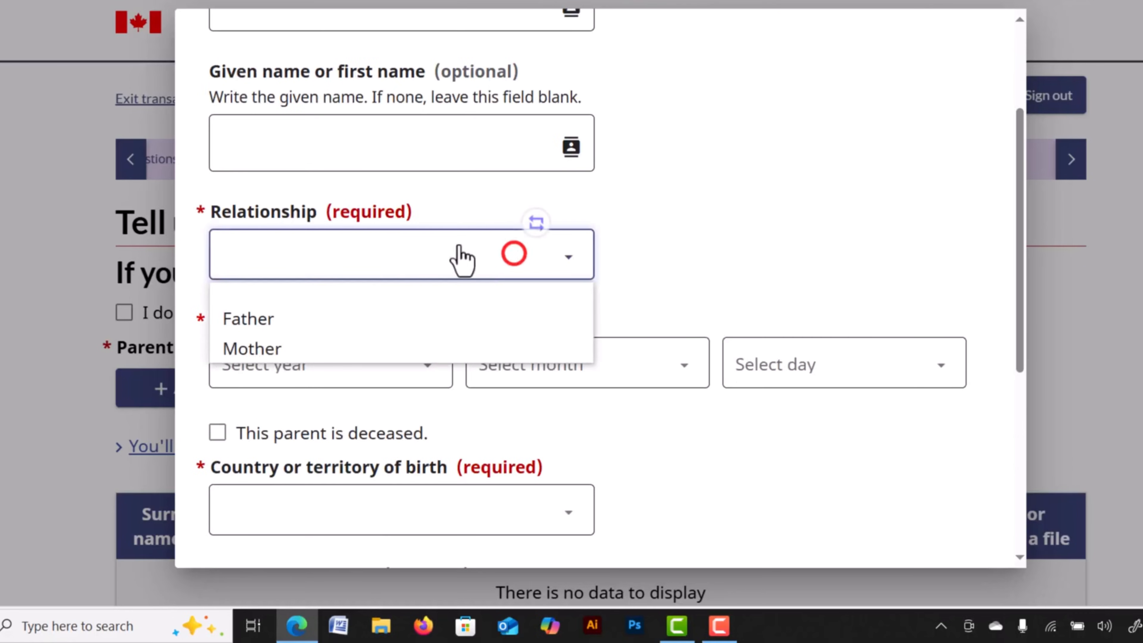
left_click(250, 320)
scroll(301, 302, "down", 4)
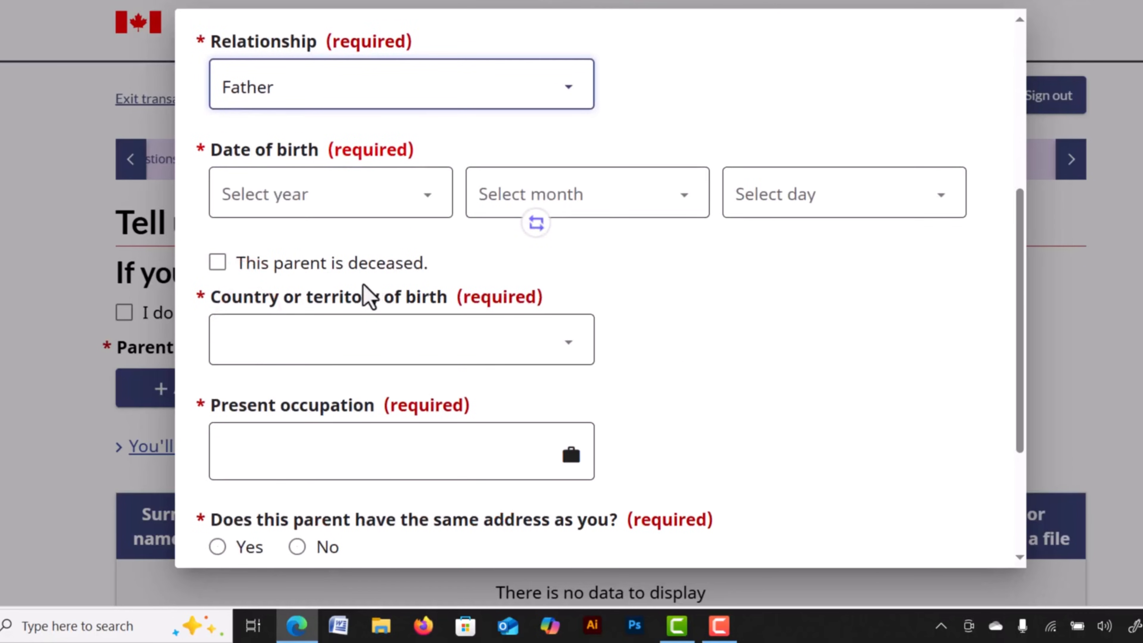
scroll(447, 337, "down", 4)
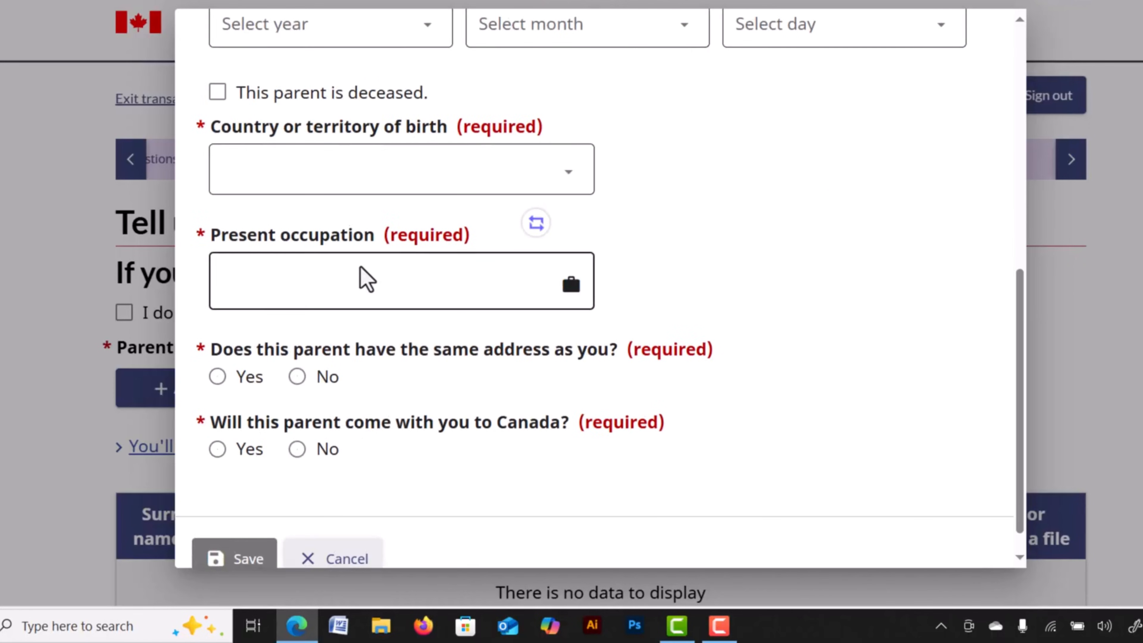
scroll(386, 274, "down", 1)
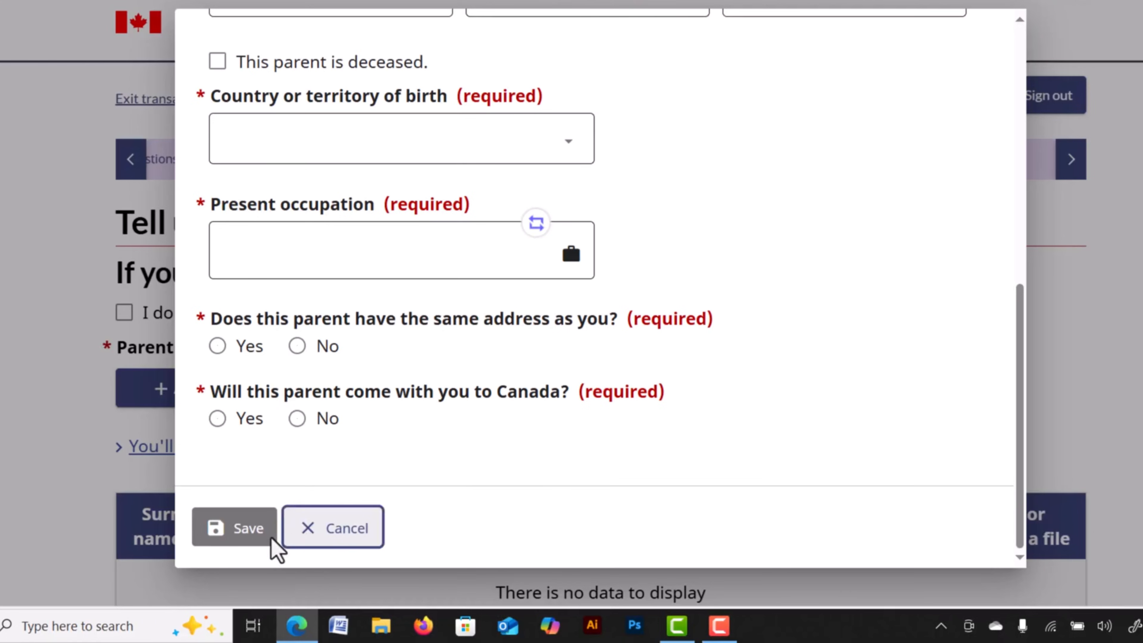
left_click(261, 529)
left_click(326, 531)
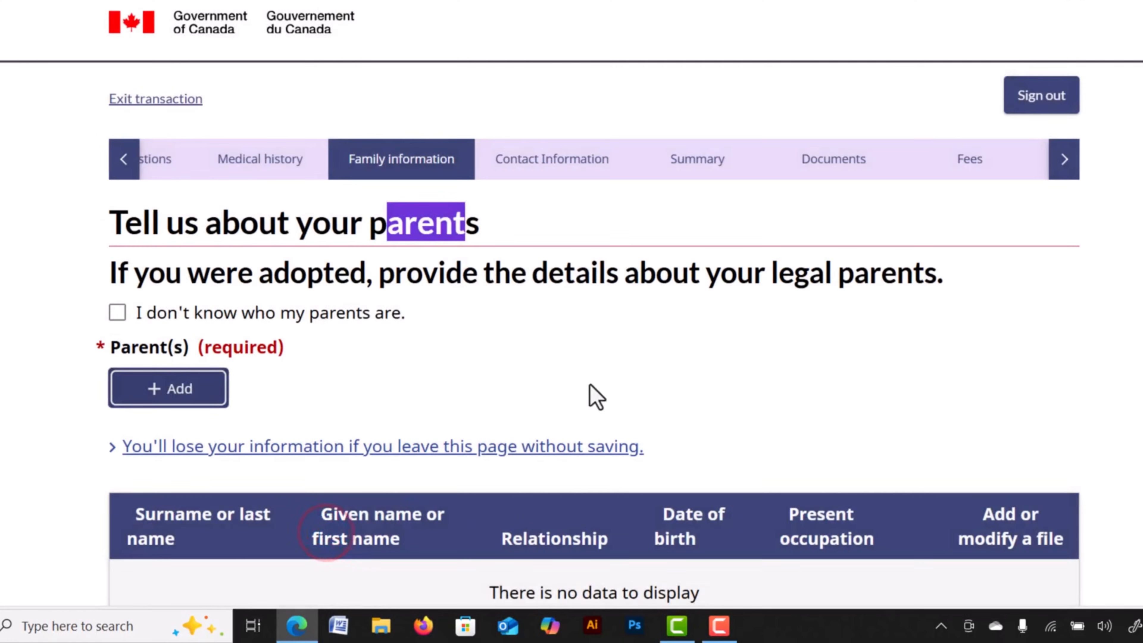
Tick 'I don't know who my parents are' and save the parents page.
scroll(990, 472, "down", 7)
scroll(383, 281, "up", 7)
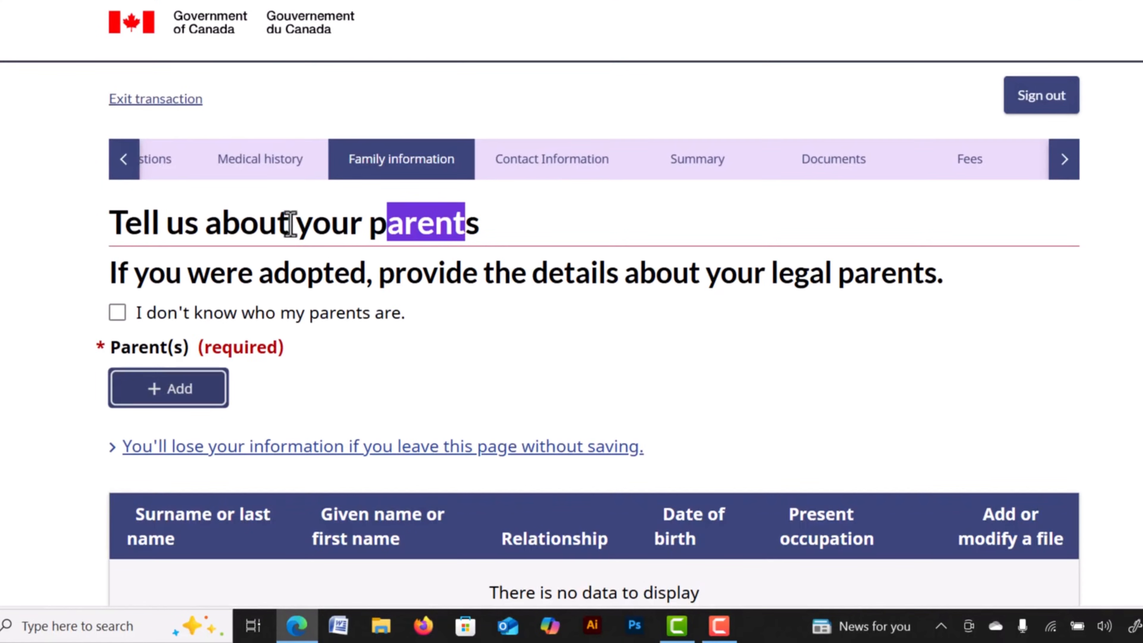
left_click(119, 314)
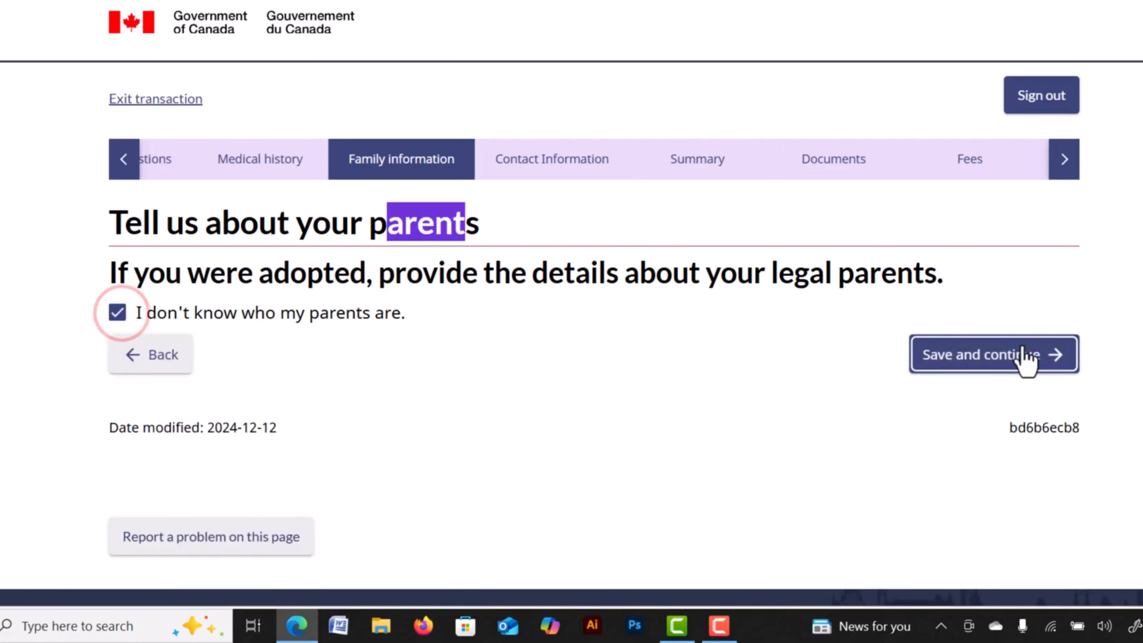
left_click(946, 358)
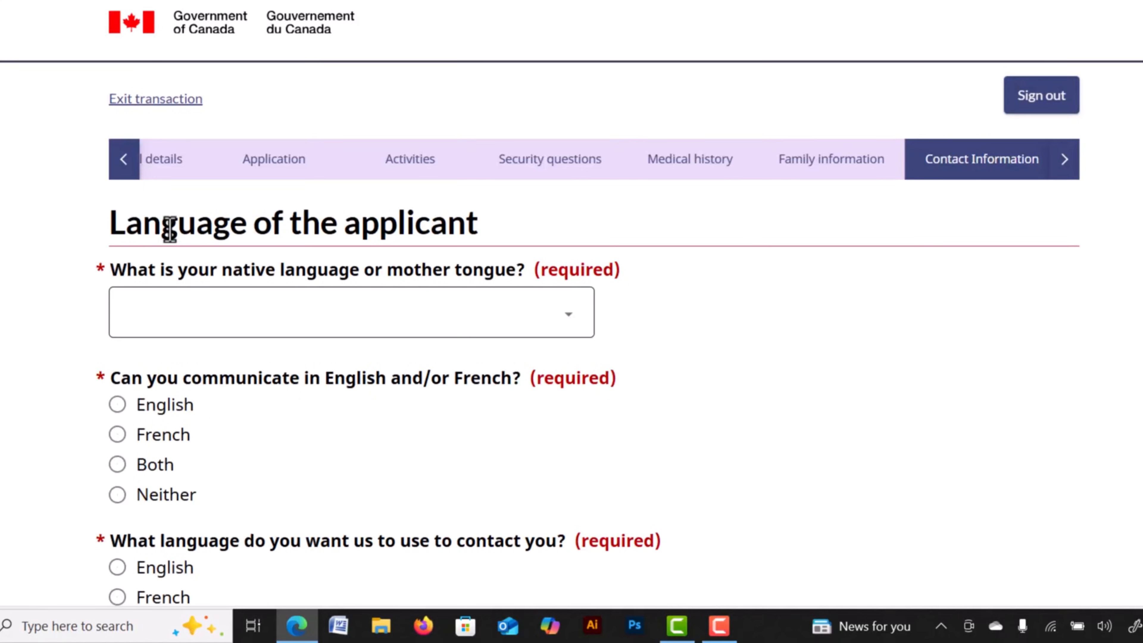
Choose Bengali as the applicant's mother tongue from the native language list.
left_click_drag(166, 222, 370, 225)
left_click(359, 216)
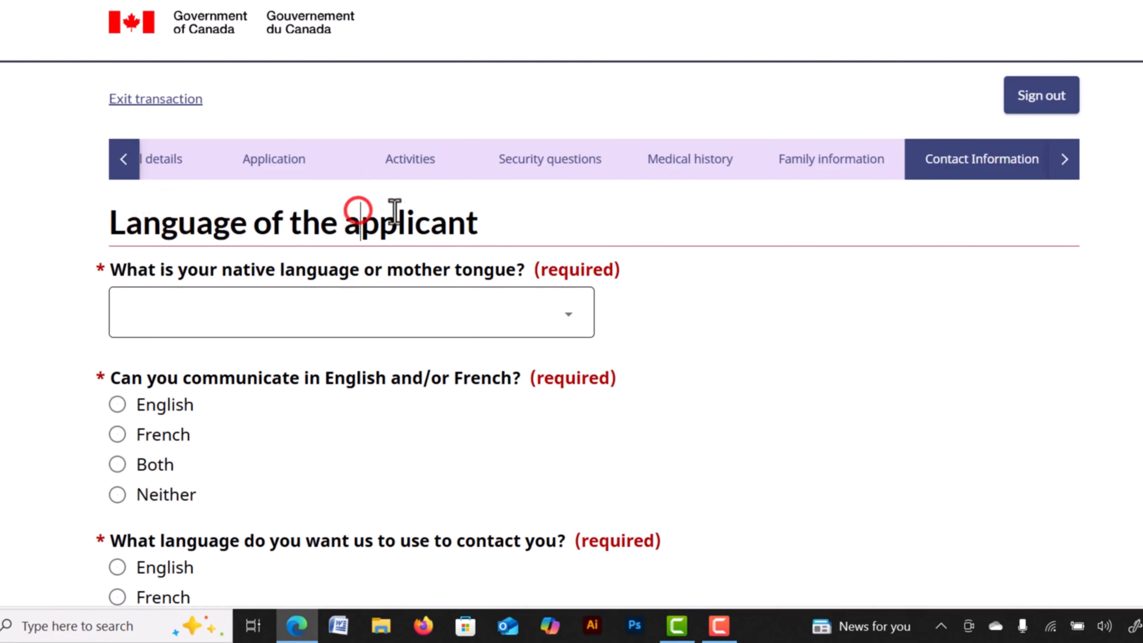
scroll(450, 193, "down", 3)
left_click(476, 139)
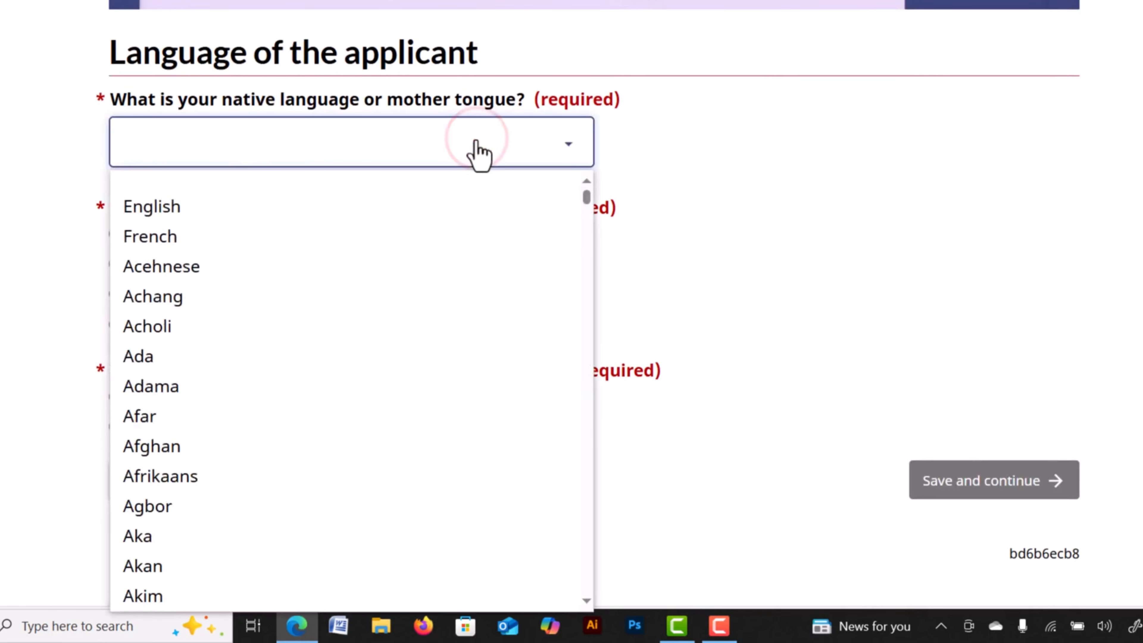
type("ban")
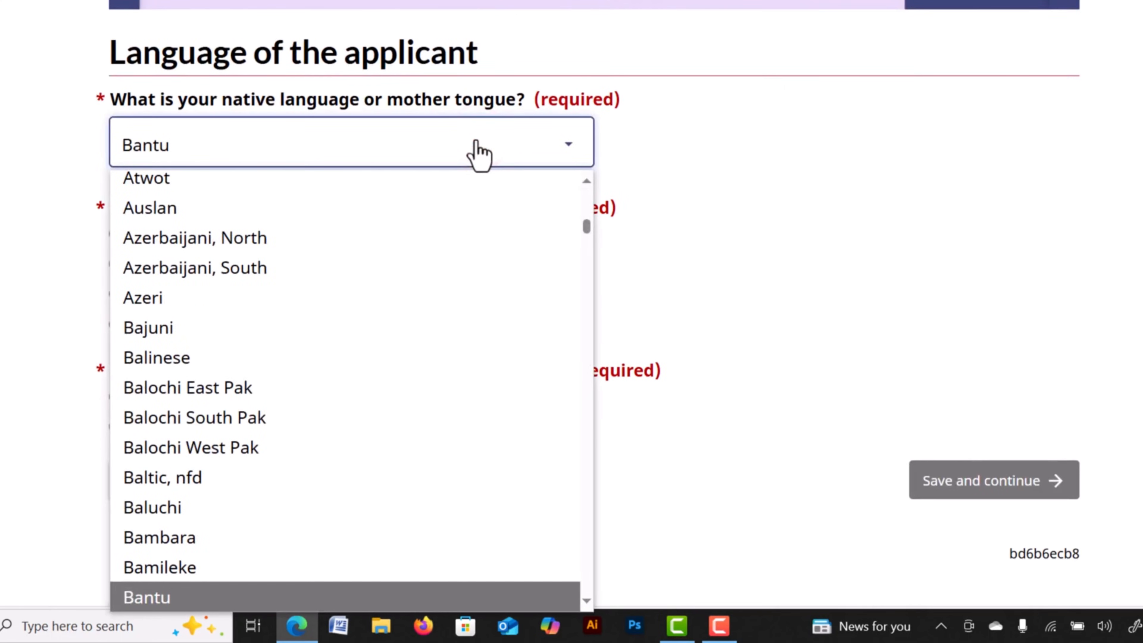
key("Down")
key("Down")
key("Down")
key("Down")
key("Down")
key("Down")
key("Down")
key("Down")
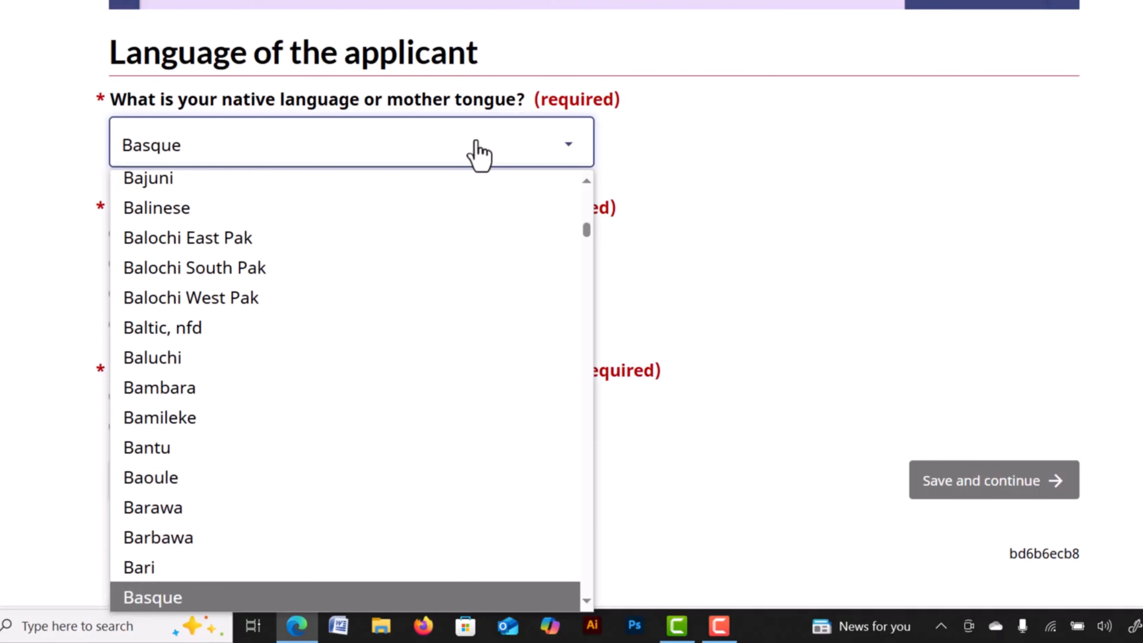
key("Down")
key("Down")
key("Down")
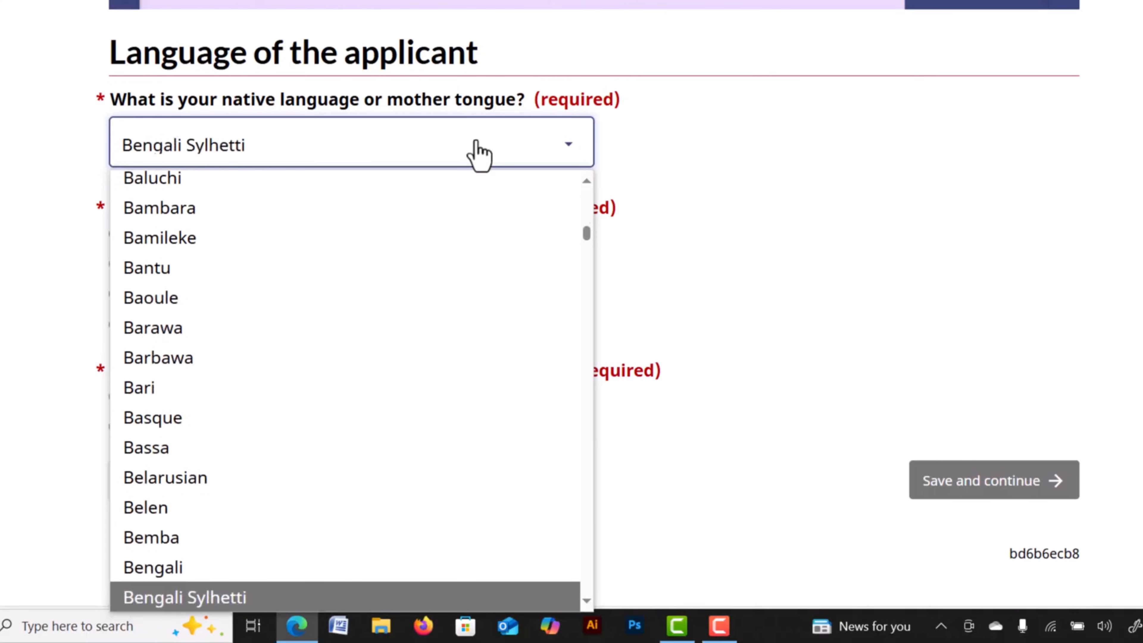
key("Up")
key("Return")
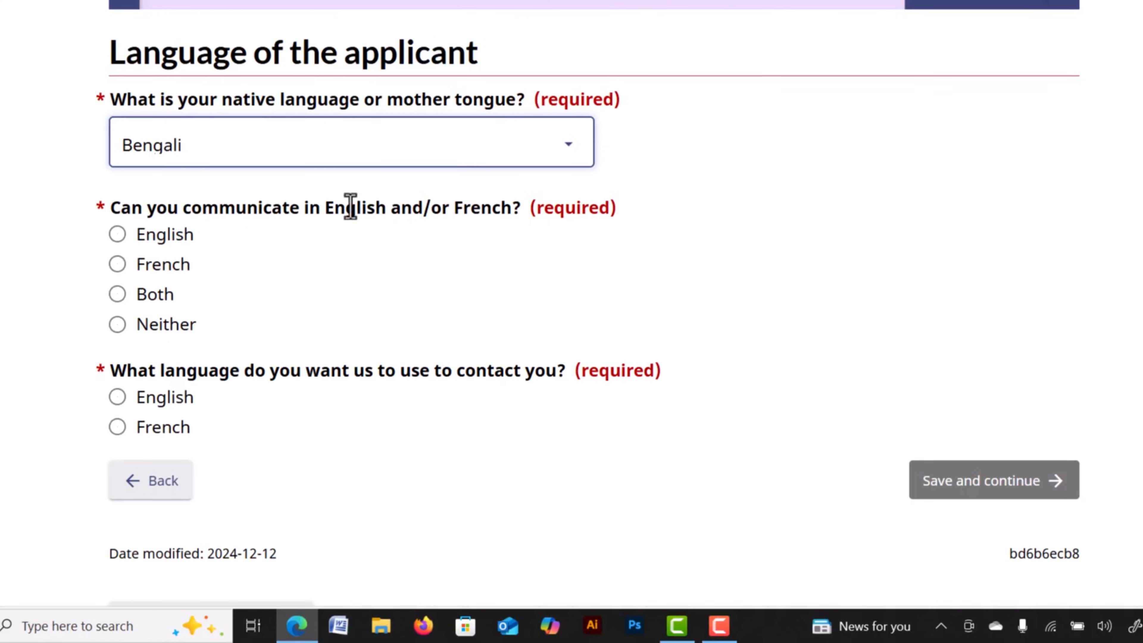
Select English as the communication and contact language, then save the language page.
left_click_drag(237, 211, 375, 221)
left_click(376, 211)
left_click(117, 239)
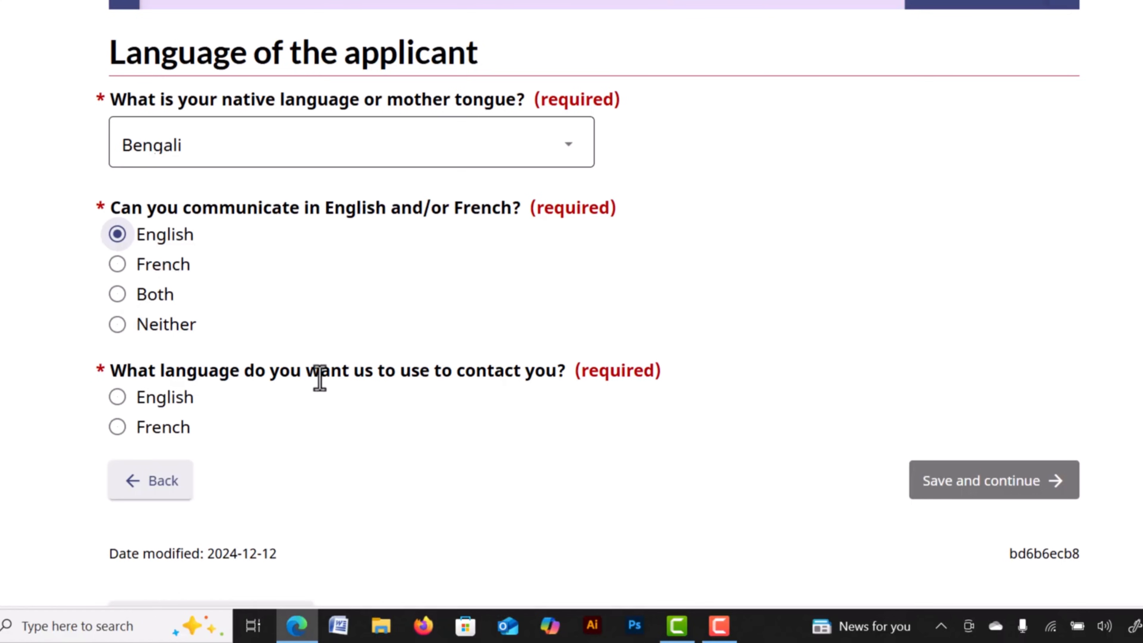
left_click_drag(314, 377, 426, 372)
left_click_drag(423, 372, 488, 374)
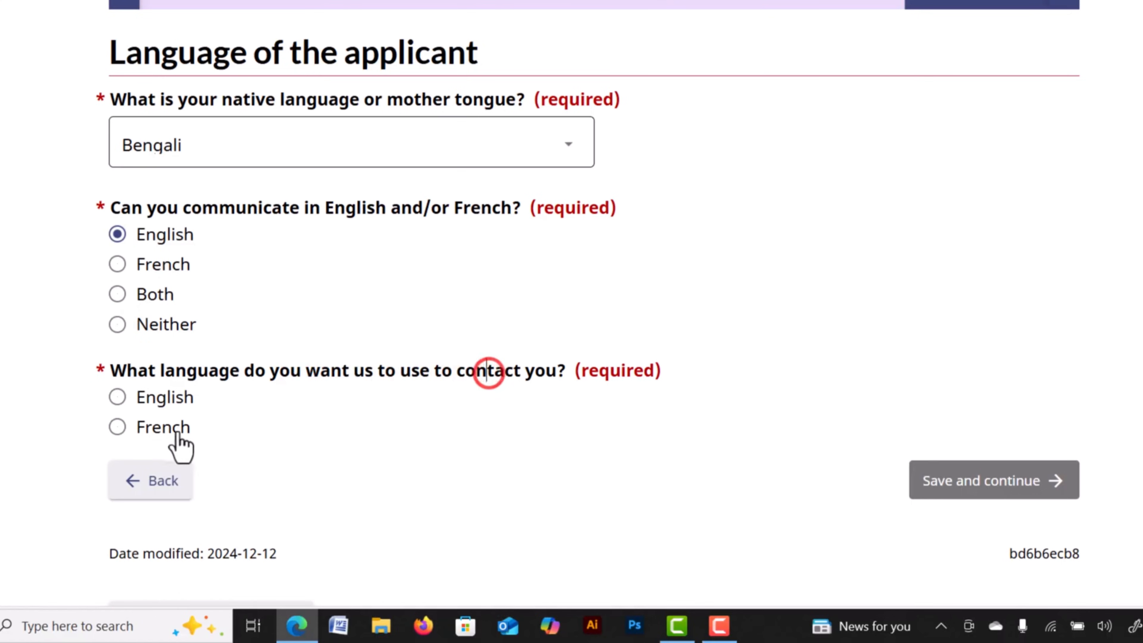
left_click(118, 397)
left_click(979, 480)
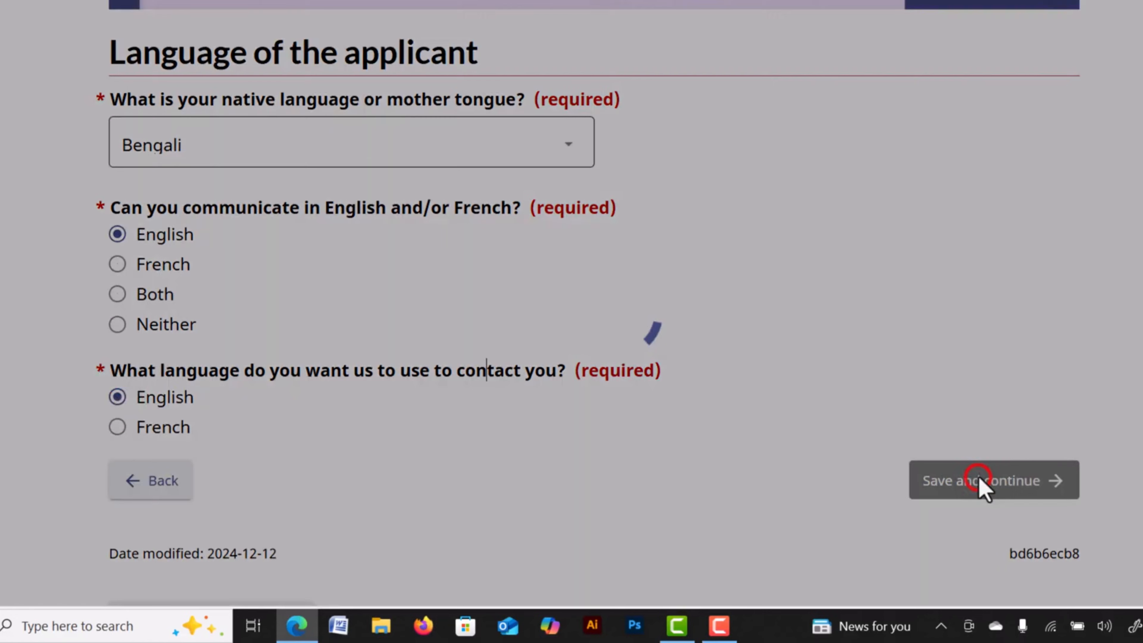
Fill in the applicant's email address from autofill, retype it to confirm, and save.
scroll(228, 193, "down", 3)
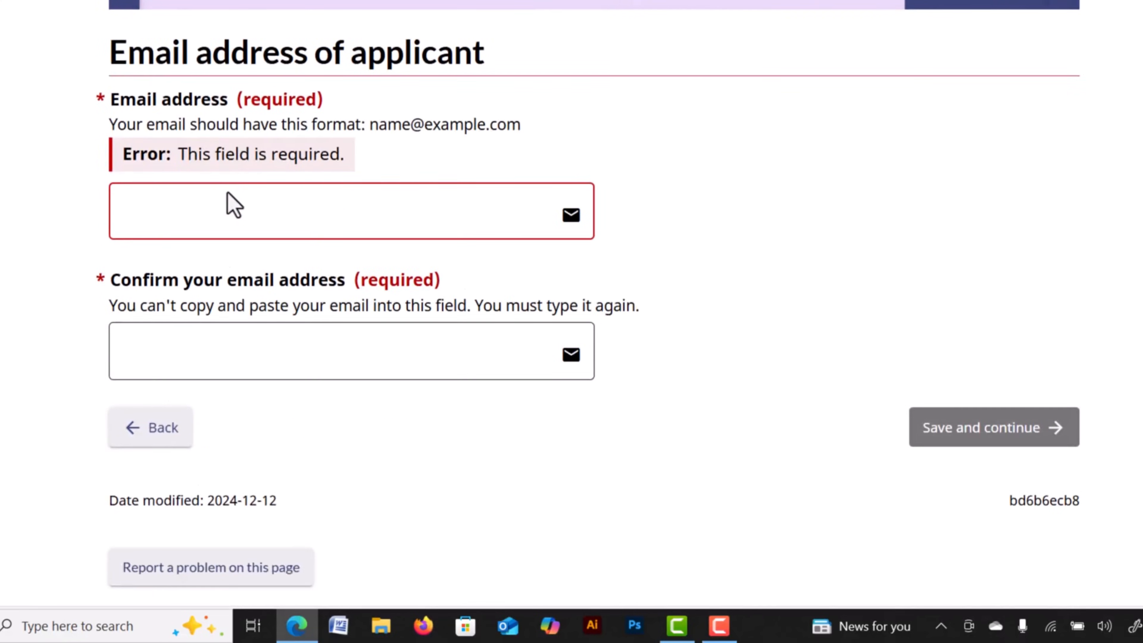
left_click(173, 202)
left_click(182, 263)
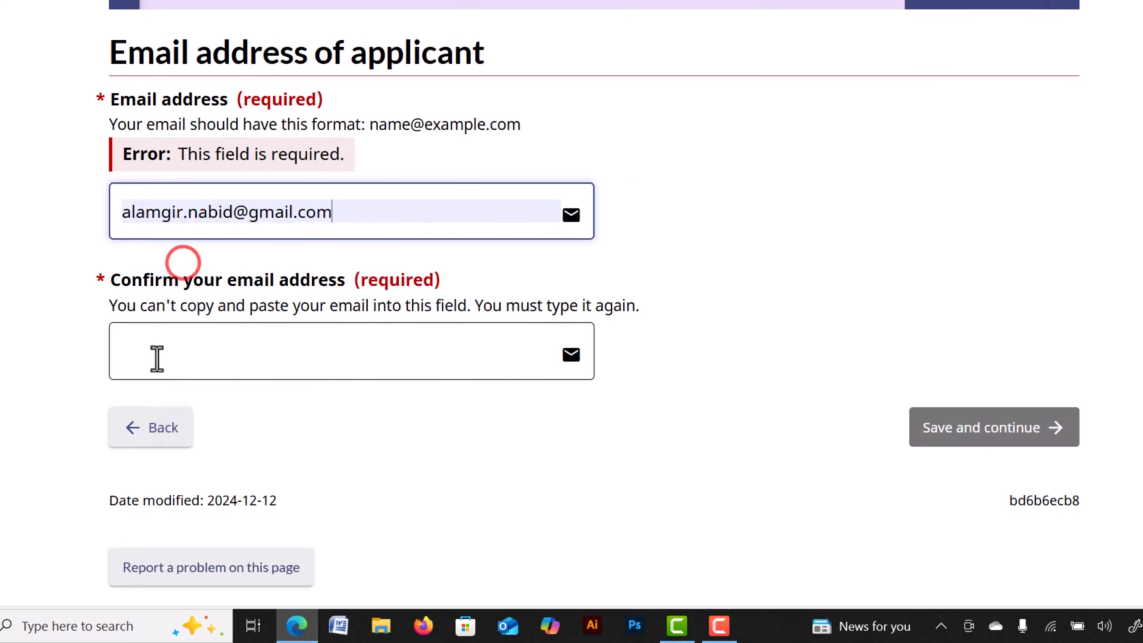
left_click(181, 350)
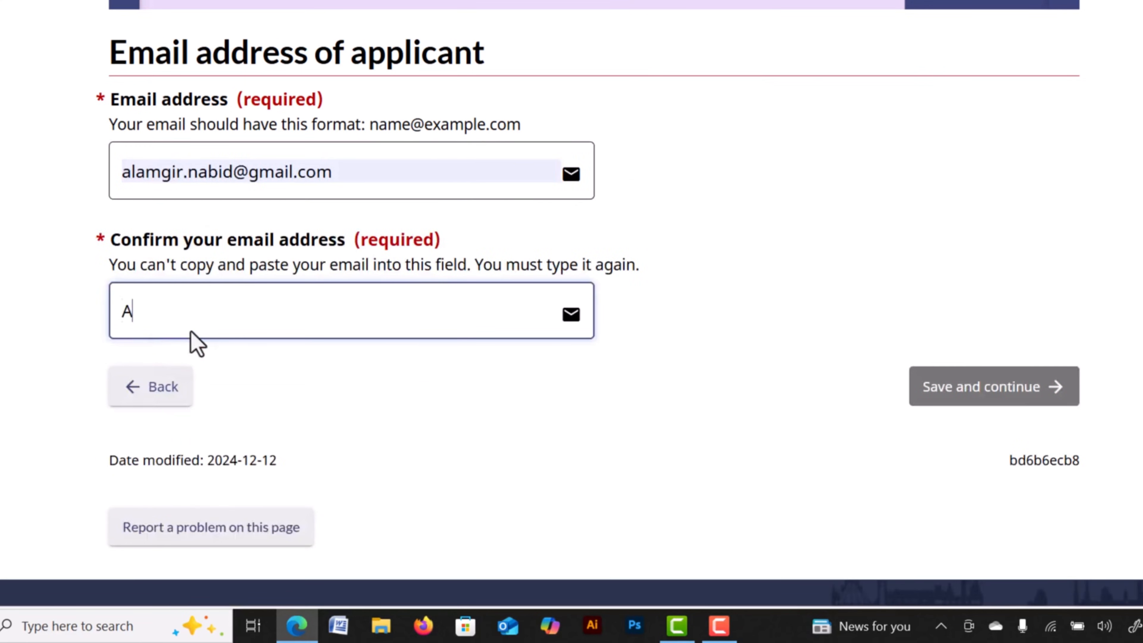
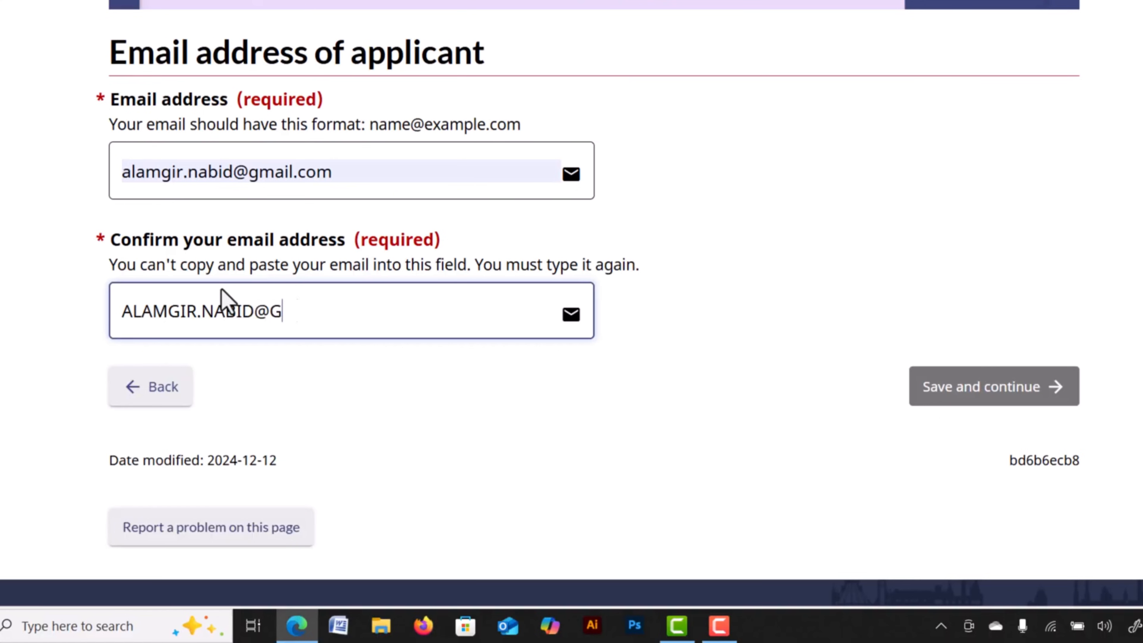
scroll(987, 585, "up", 4)
left_click(963, 558)
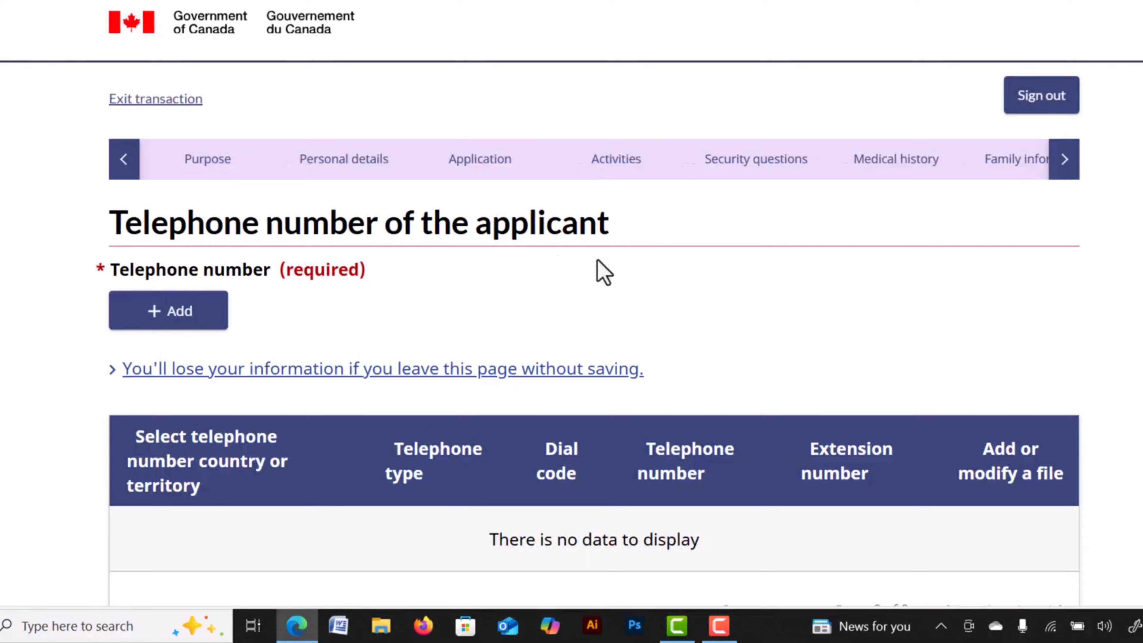
left_click_drag(171, 220, 298, 237)
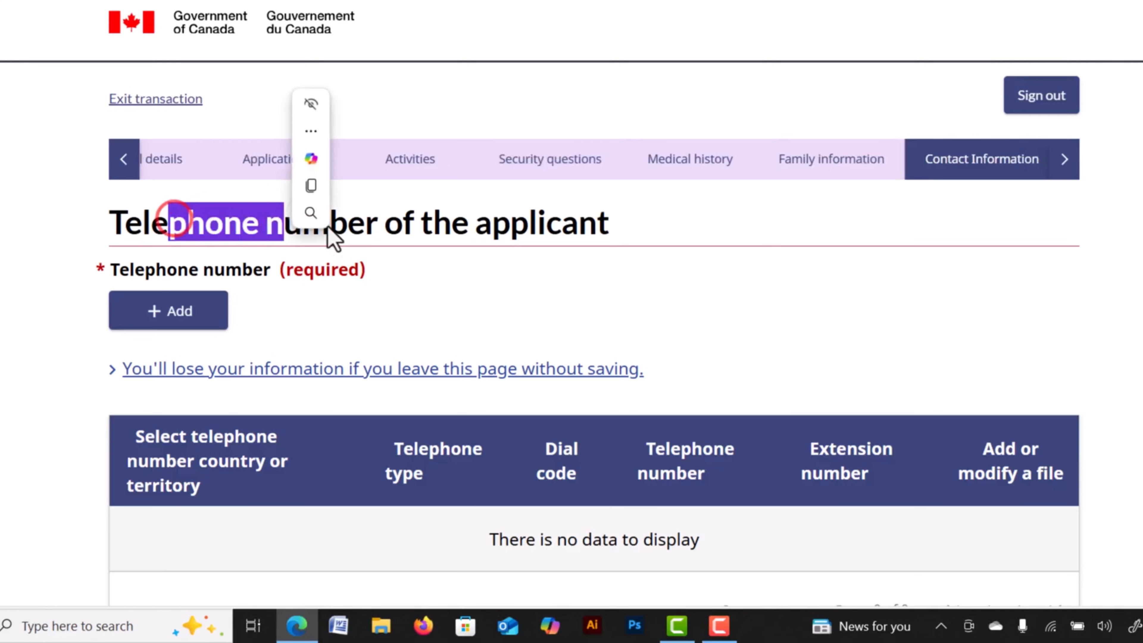
Add a residence phone outside North America with dial code 88 and the applicant's number.
left_click(410, 229)
left_click(184, 312)
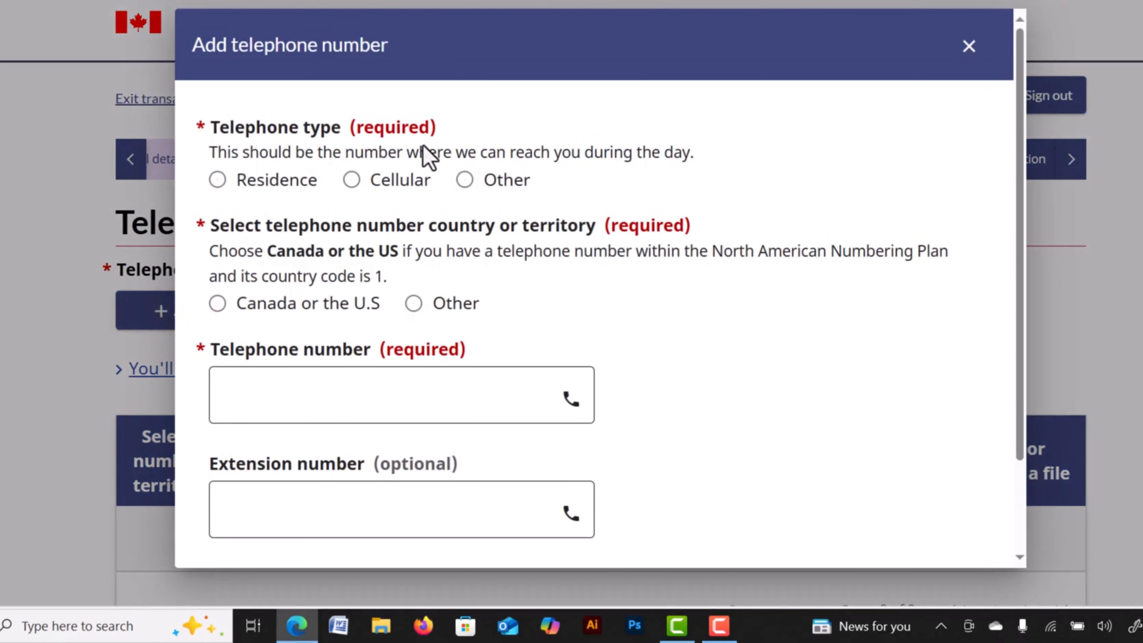
left_click(218, 180)
left_click(413, 303)
scroll(526, 295, "down", 1)
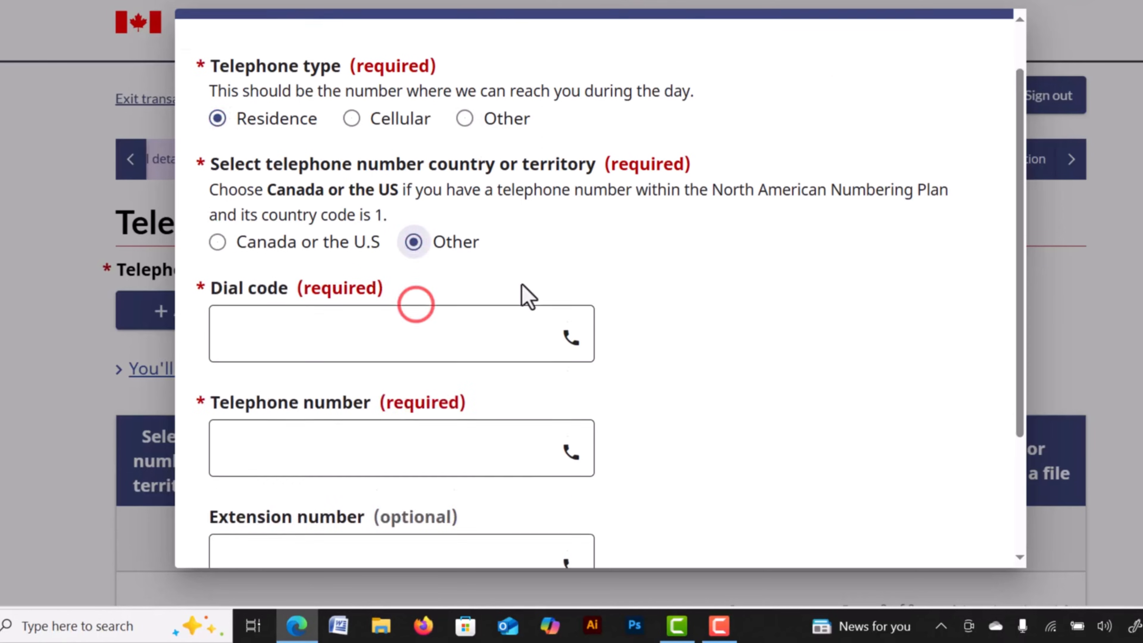
scroll(527, 296, "down", 2)
left_click(295, 225)
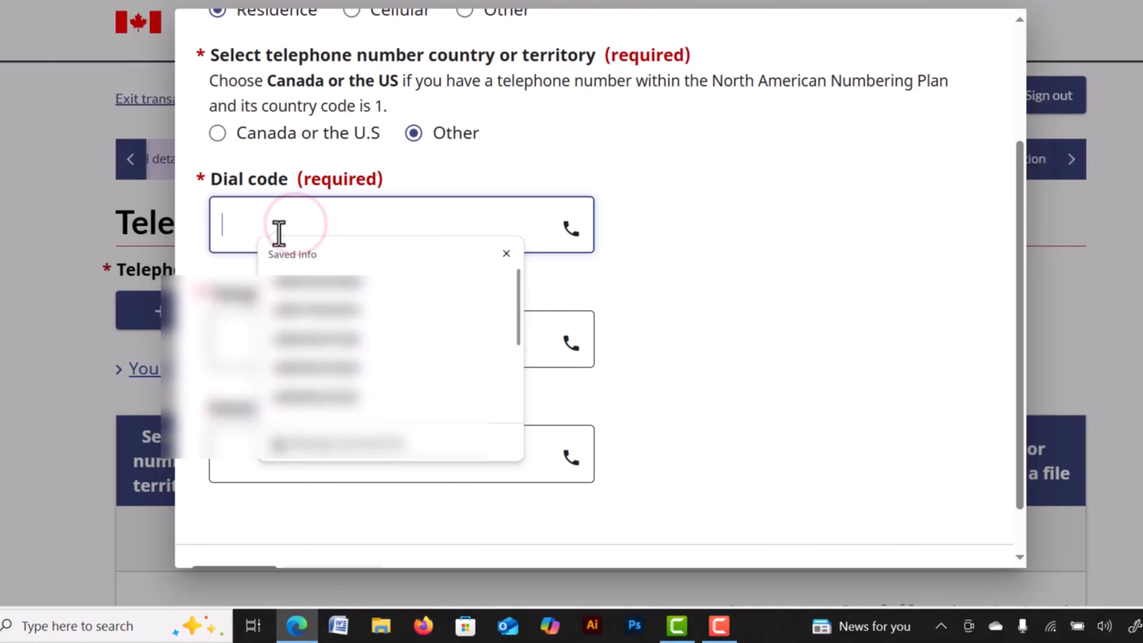
left_click(227, 345)
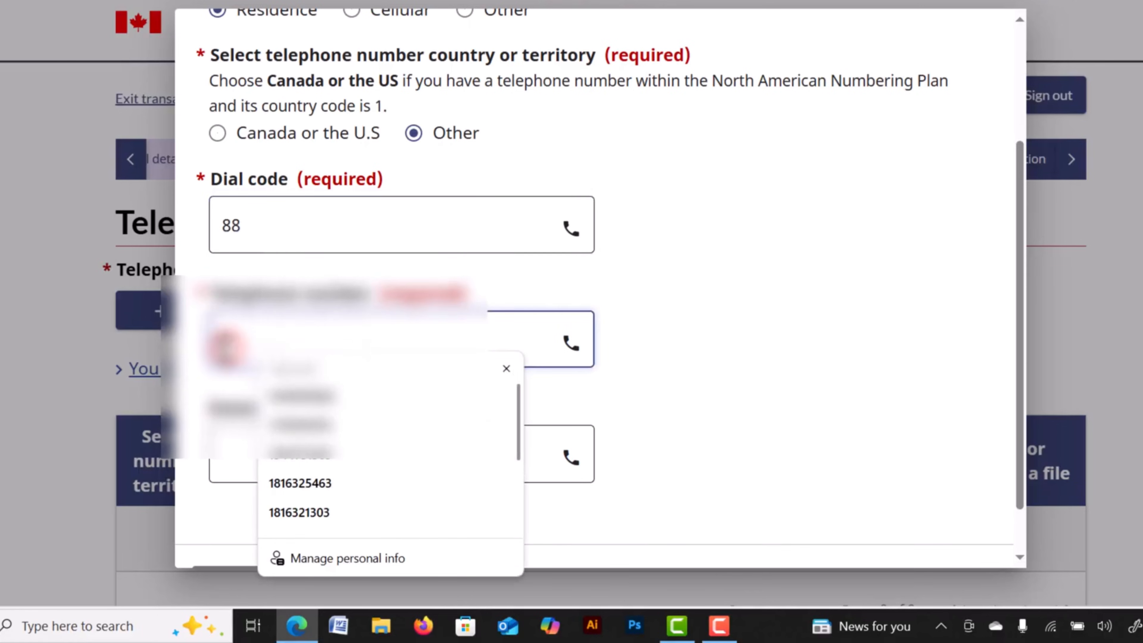
left_click(310, 398)
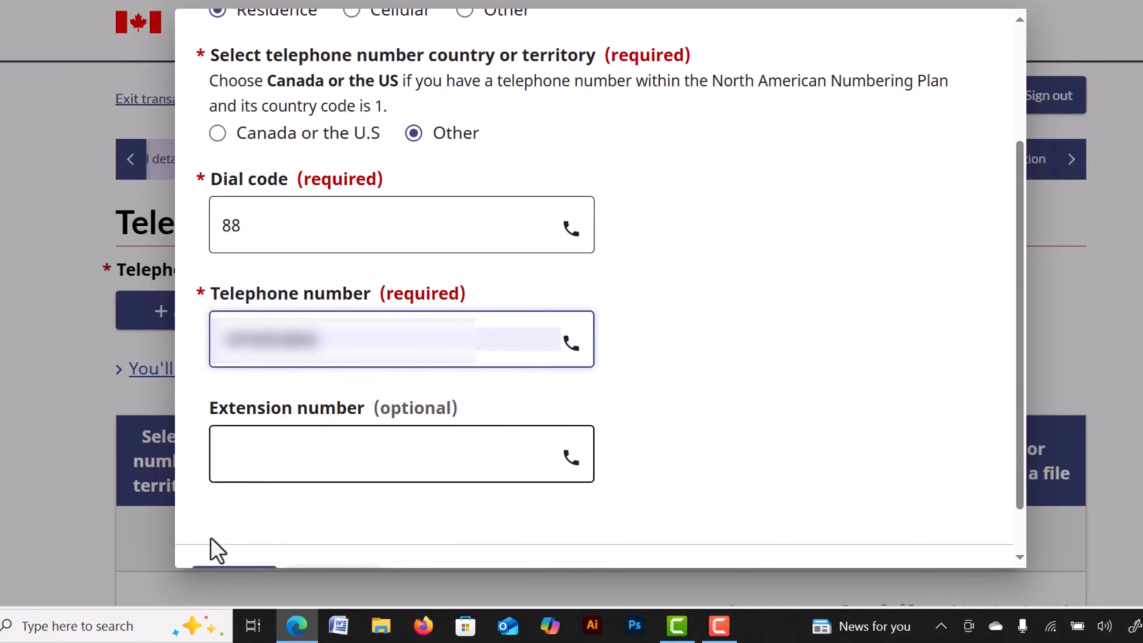
scroll(221, 545, "down", 1)
left_click(243, 531)
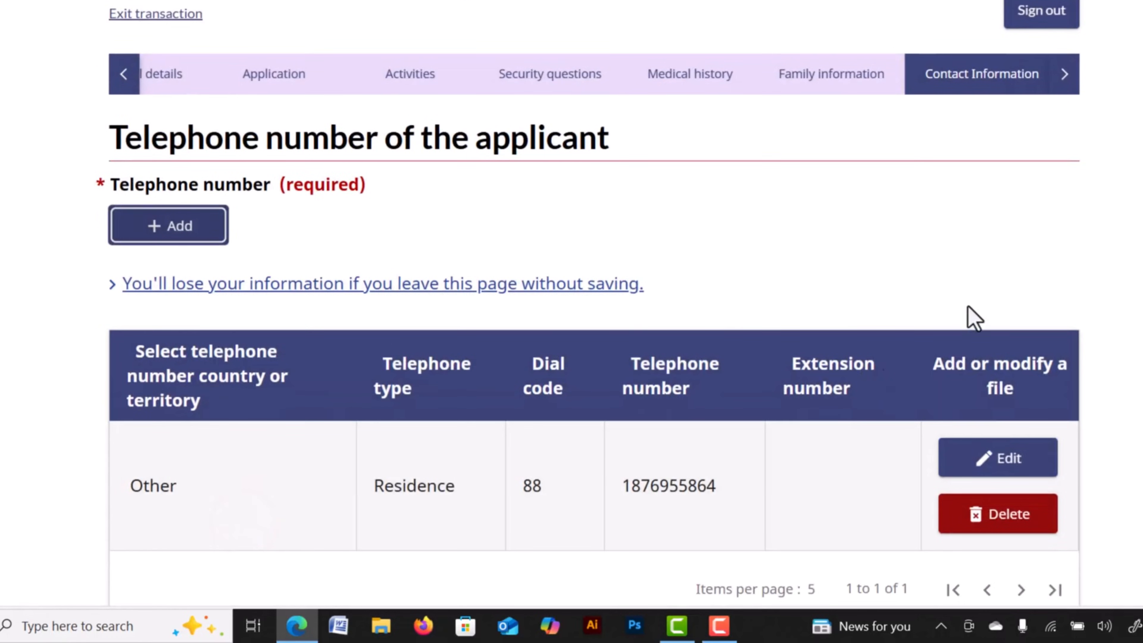
Save the telephone page and continue to the information summary.
scroll(958, 321, "down", 5)
scroll(491, 193, "down", 2)
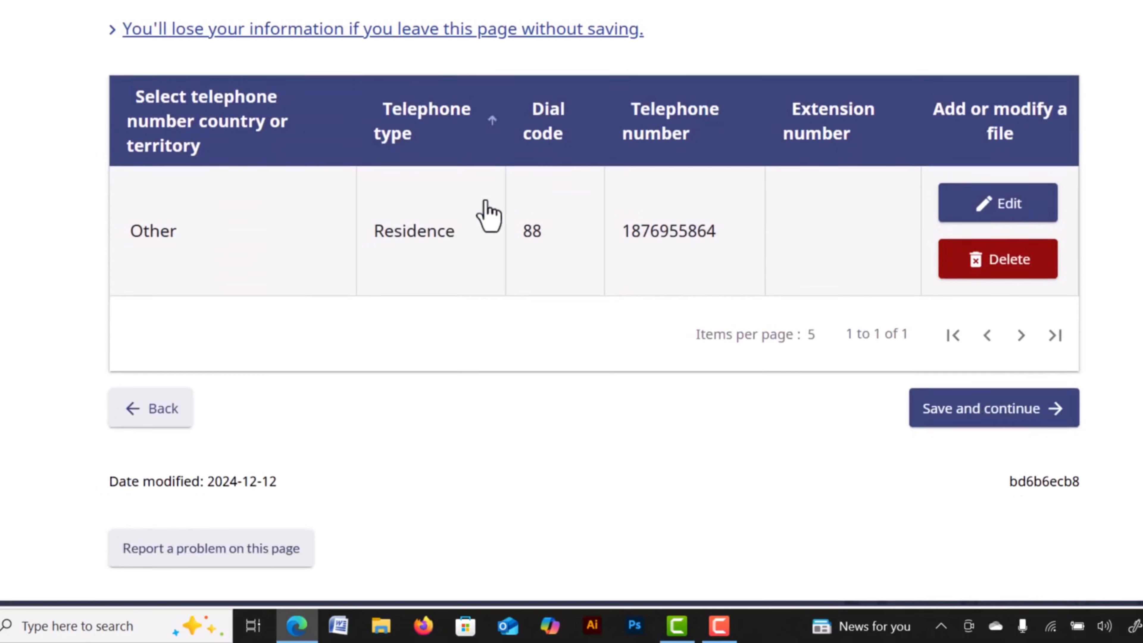
scroll(472, 184, "up", 3)
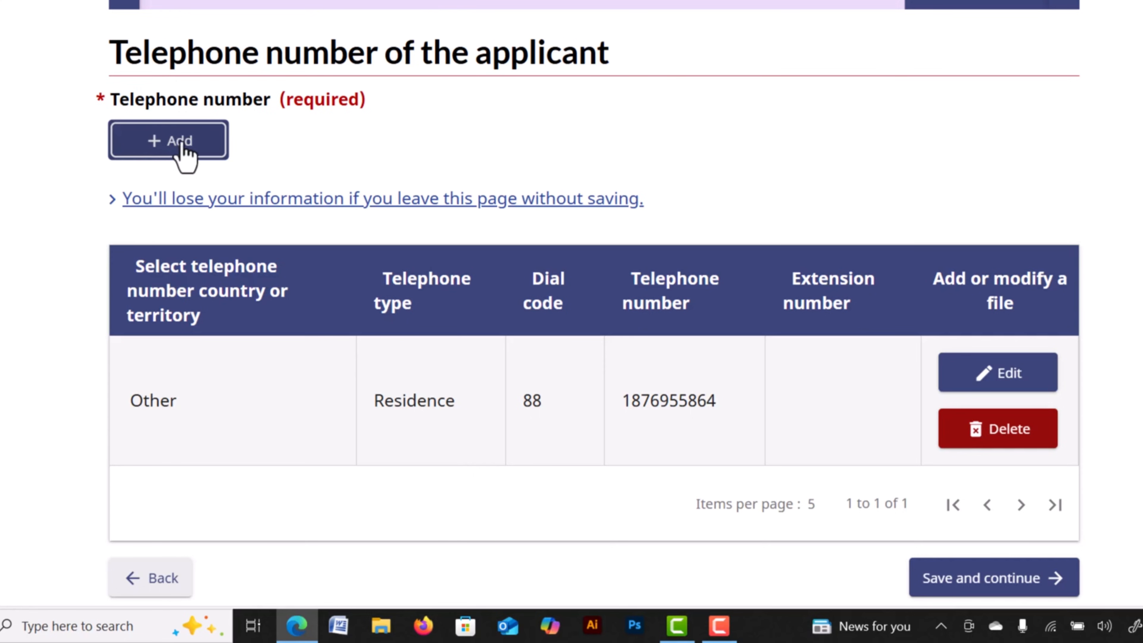
scroll(990, 339, "down", 3)
left_click(956, 423)
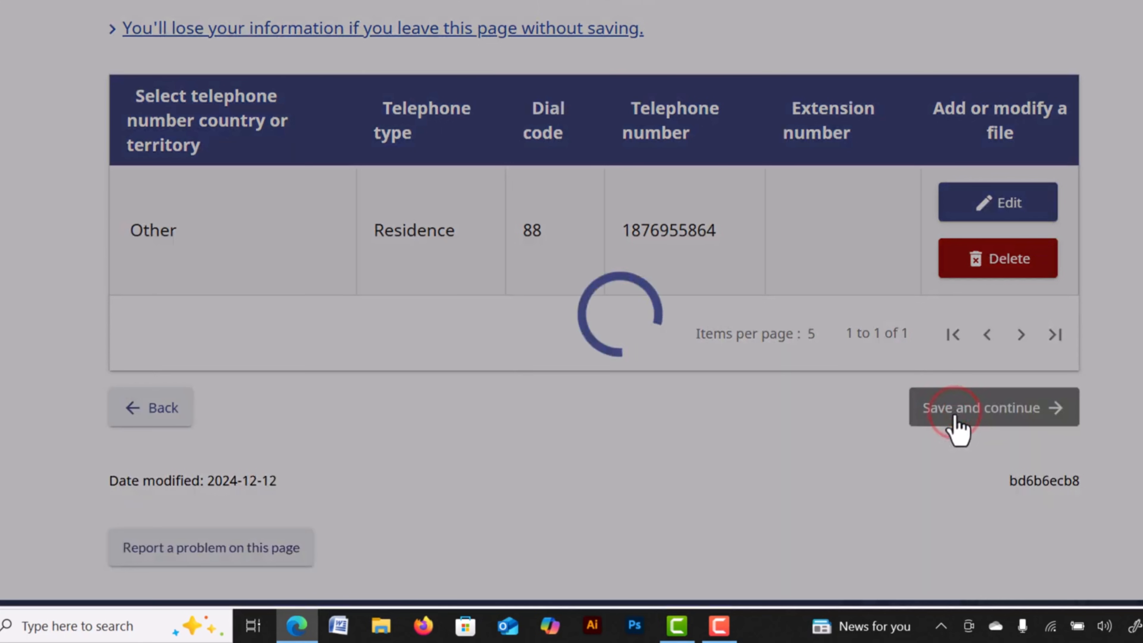
left_click_drag(197, 224, 357, 255)
Expand all sections of the application summary and scroll through the entered answers.
left_click(469, 240)
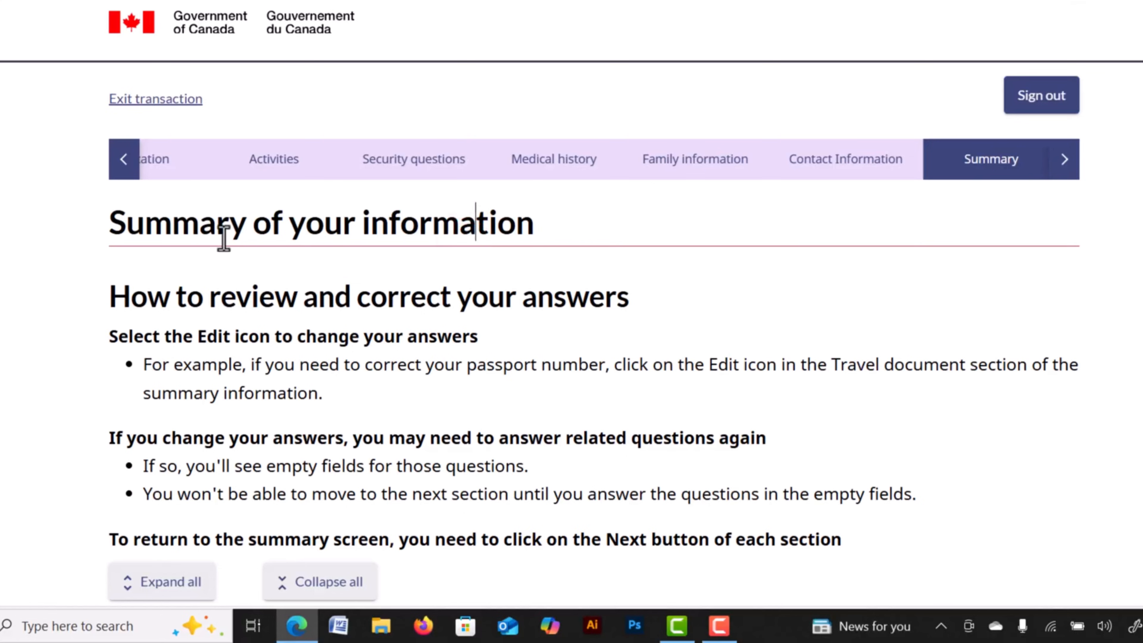
scroll(344, 275, "down", 3)
scroll(346, 252, "down", 20)
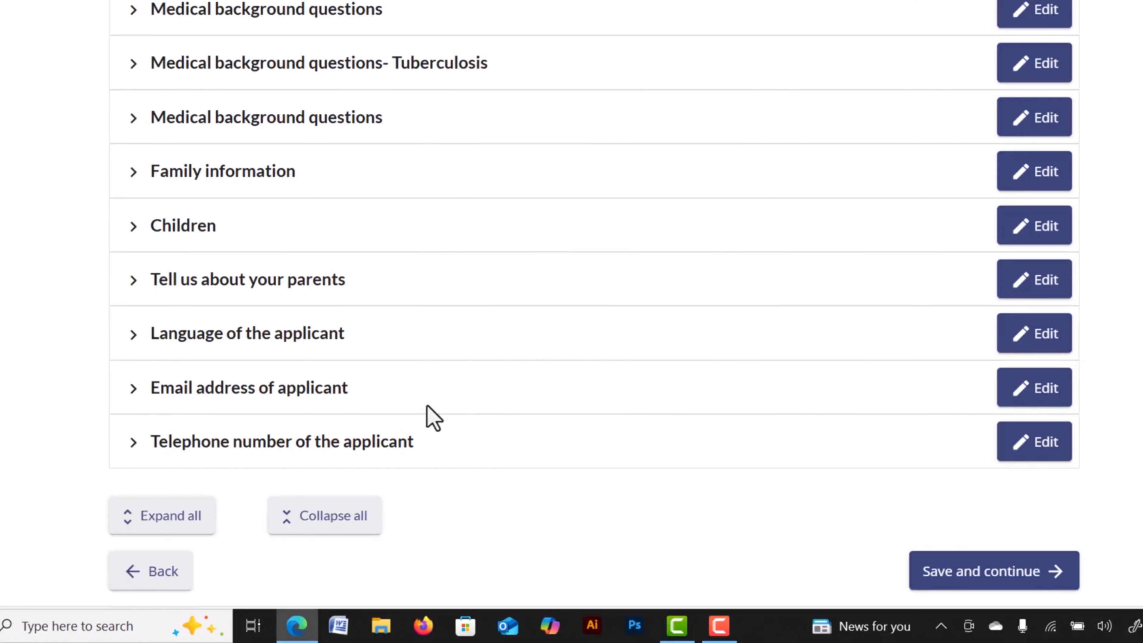
scroll(411, 336, "up", 18)
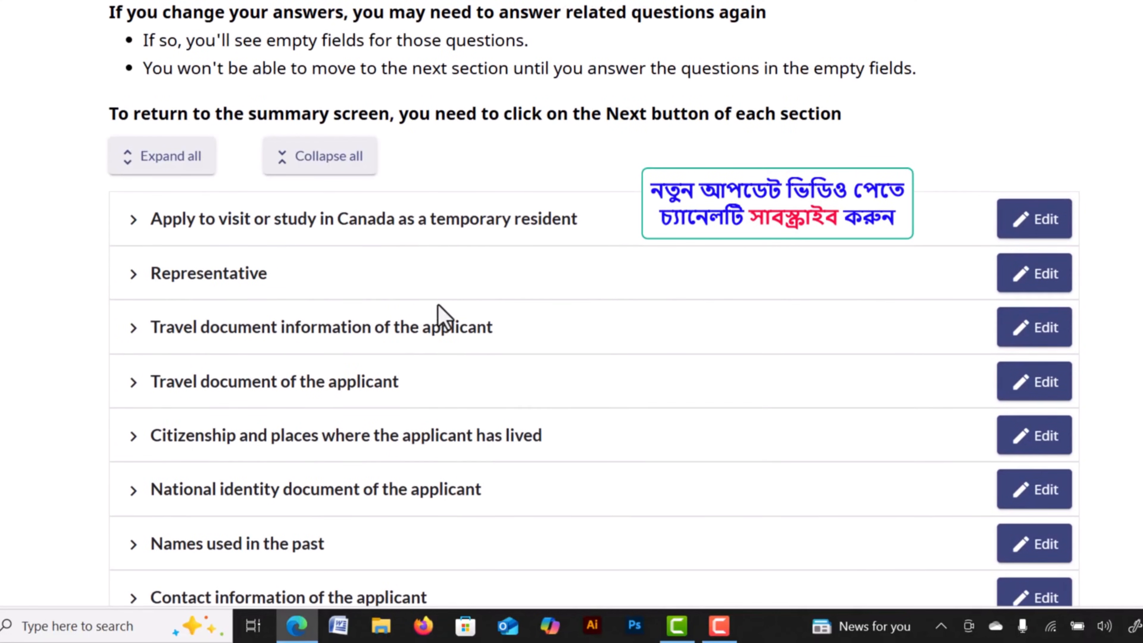
left_click(149, 163)
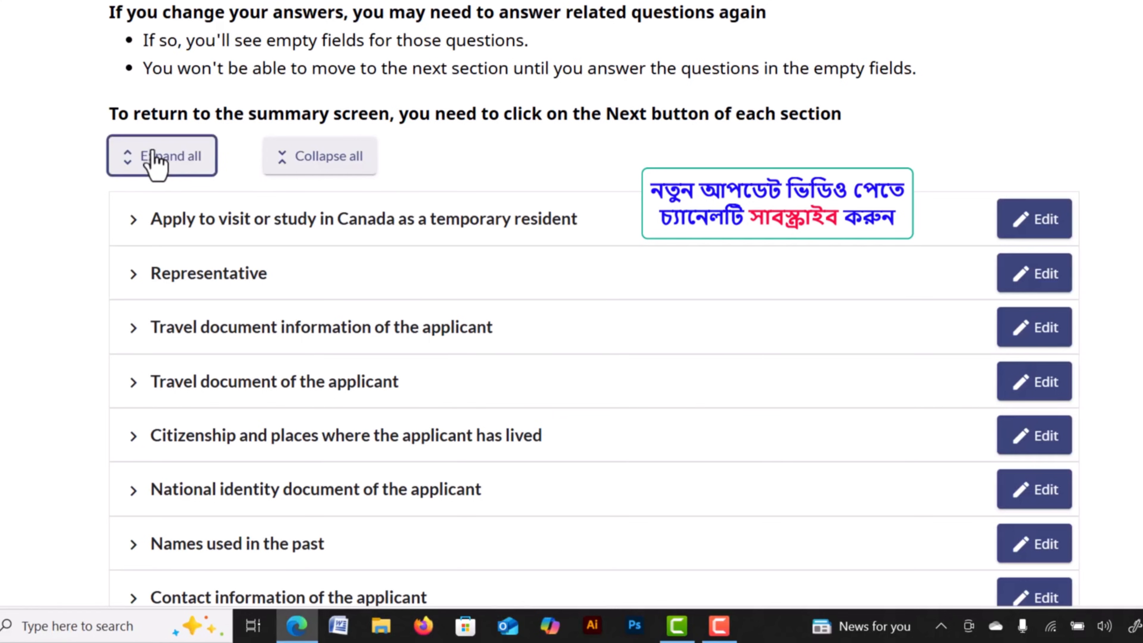
left_click(157, 157)
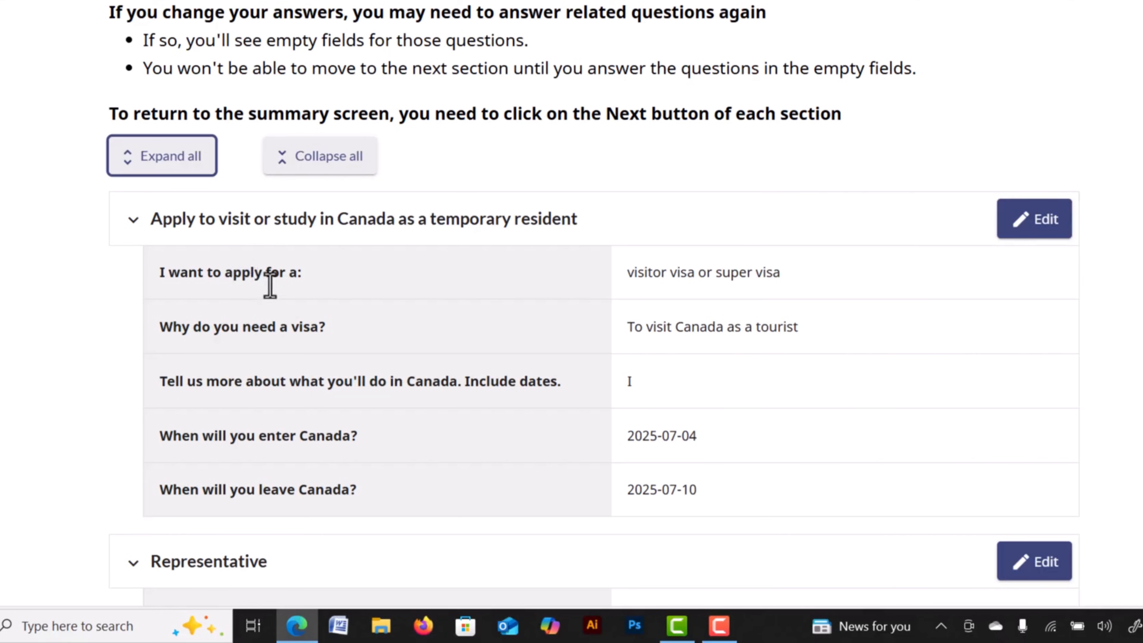
scroll(450, 315, "down", 6)
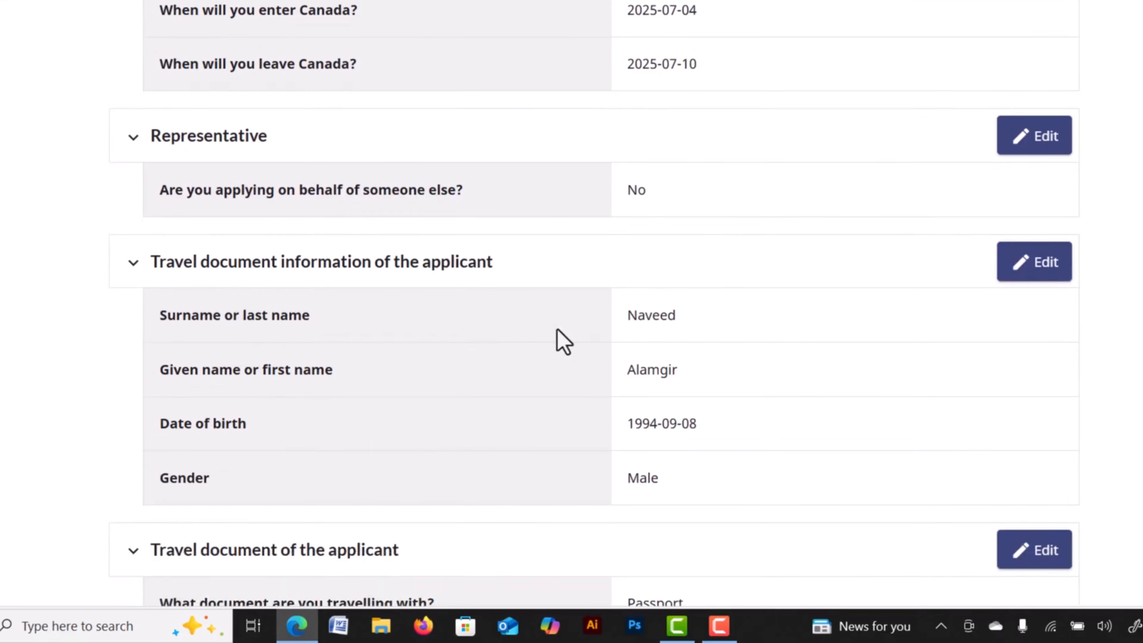
scroll(564, 342, "down", 4)
scroll(568, 336, "up", 10)
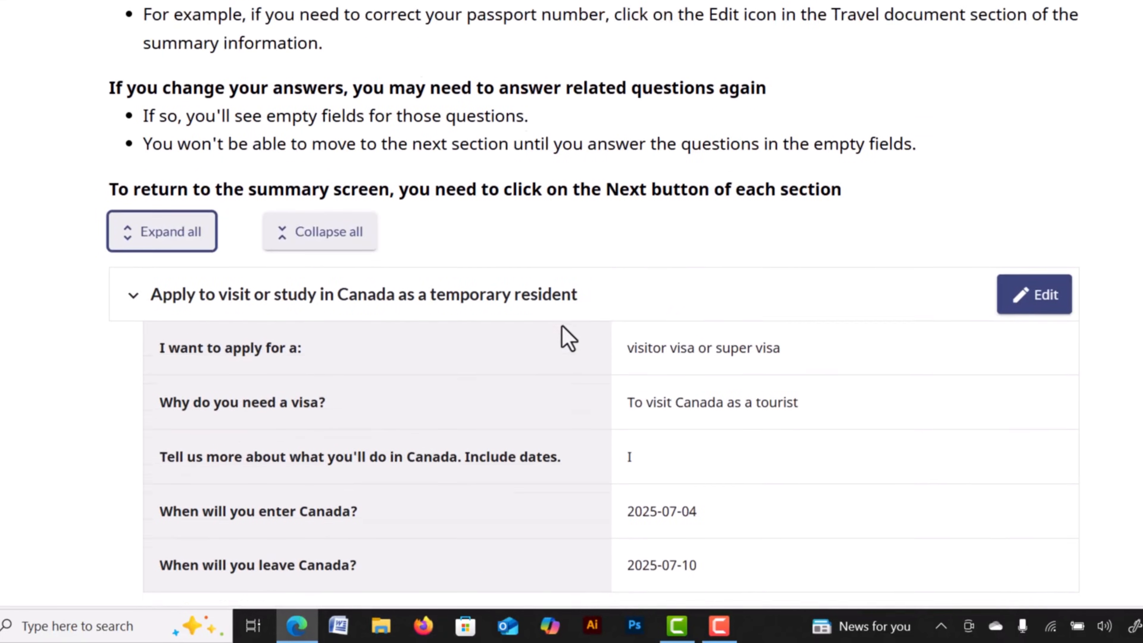
Collapse the summary sections again and save to continue to the Documents page.
left_click(317, 240)
scroll(792, 288, "down", 15)
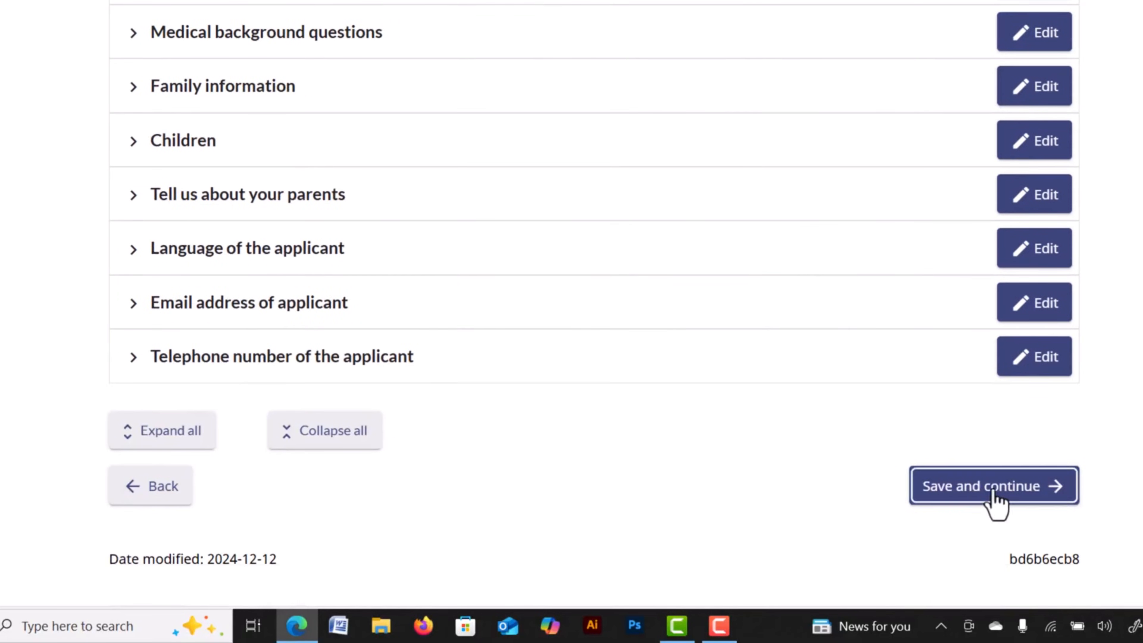
left_click(951, 491)
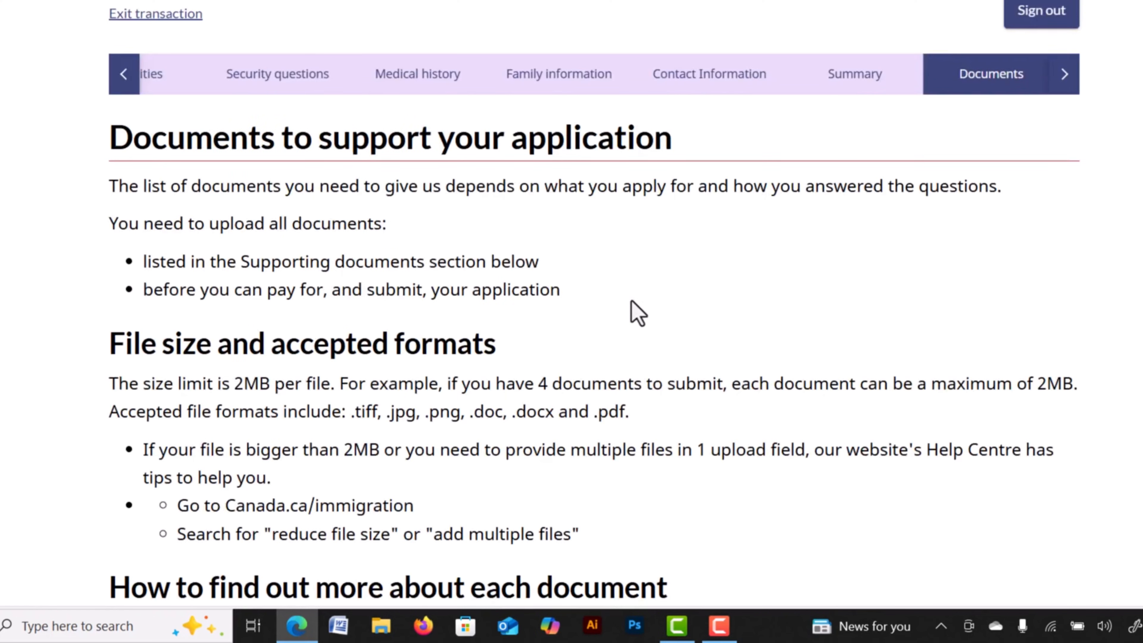
scroll(632, 302, "down", 2)
scroll(631, 301, "down", 4)
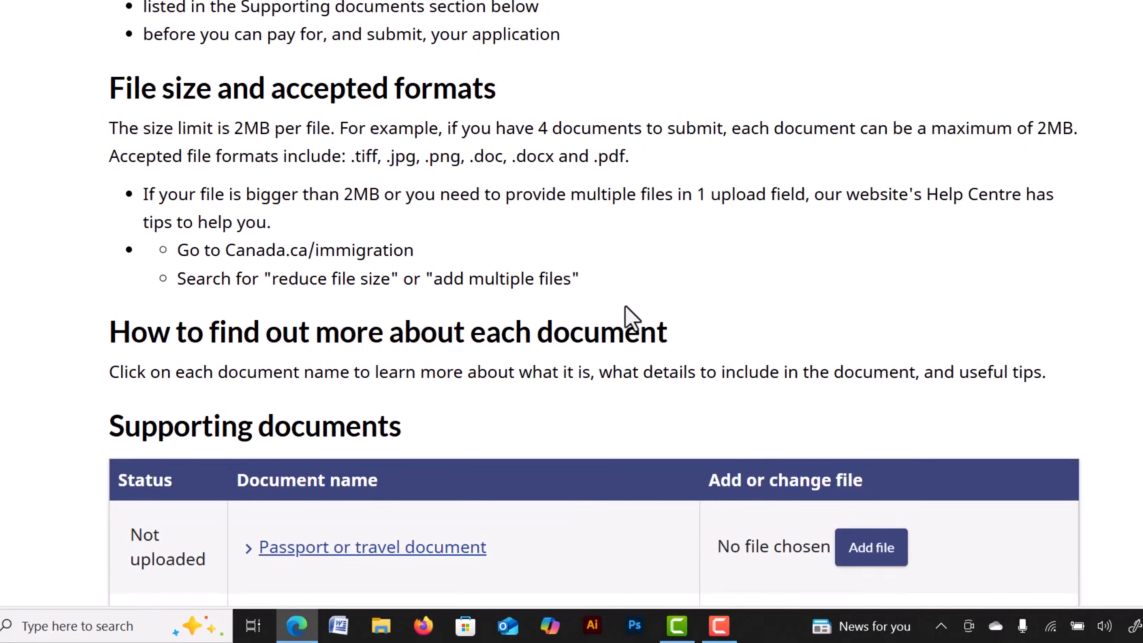
scroll(623, 307, "down", 4)
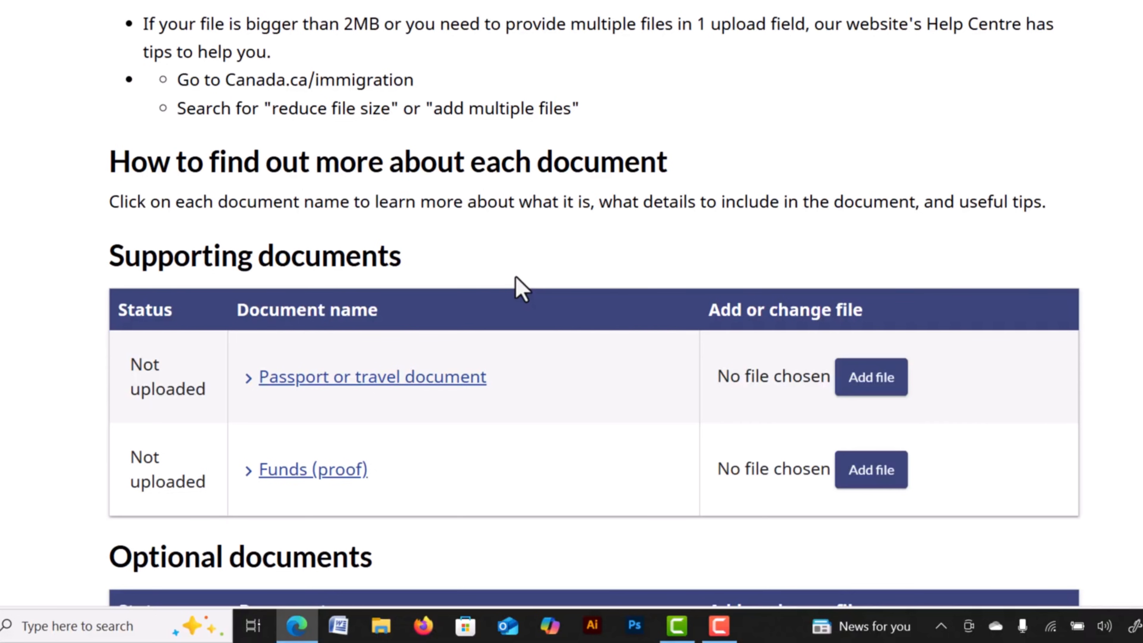
scroll(522, 291, "up", 2)
left_click_drag(1036, 46, 1076, 48)
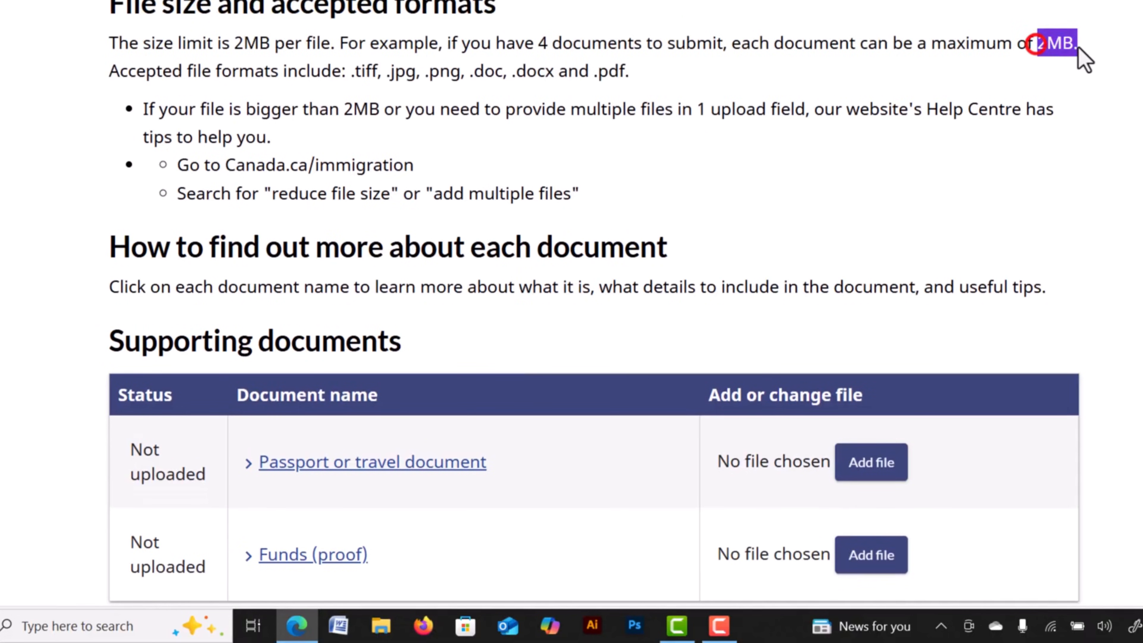
left_click_drag(991, 45, 983, 45)
left_click(611, 78)
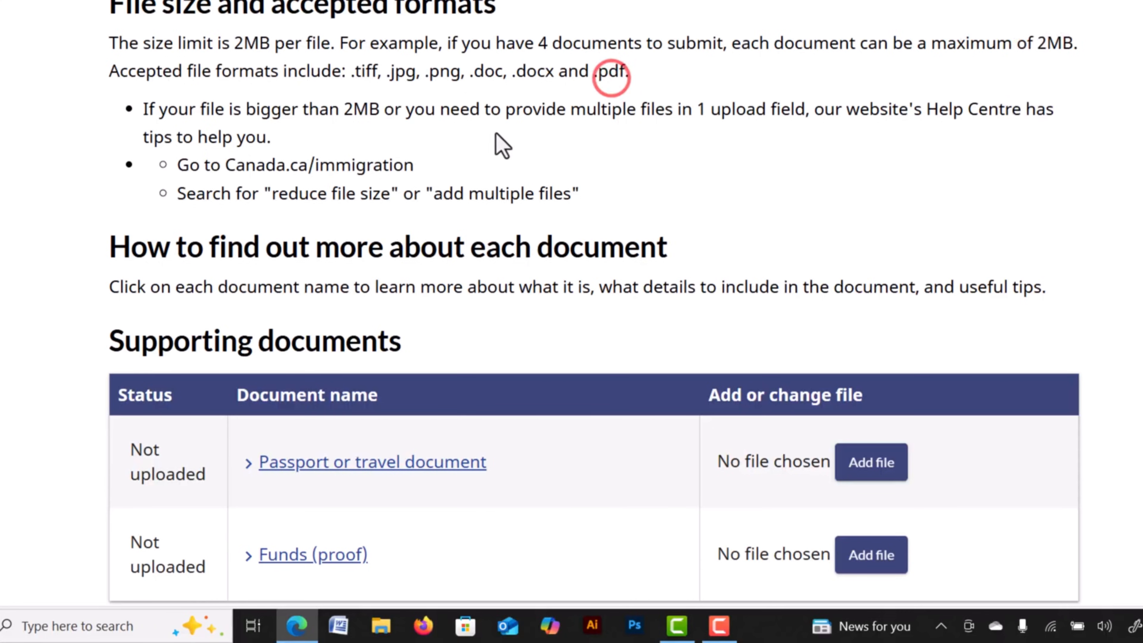
scroll(503, 145, "down", 4)
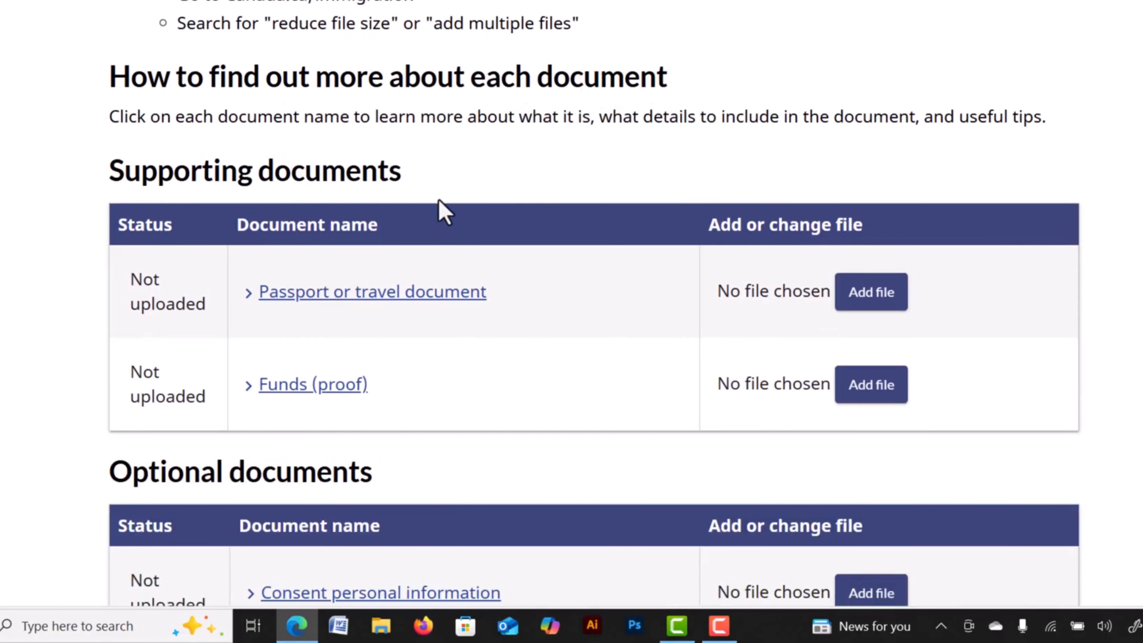
scroll(443, 213, "down", 4)
left_click(292, 128)
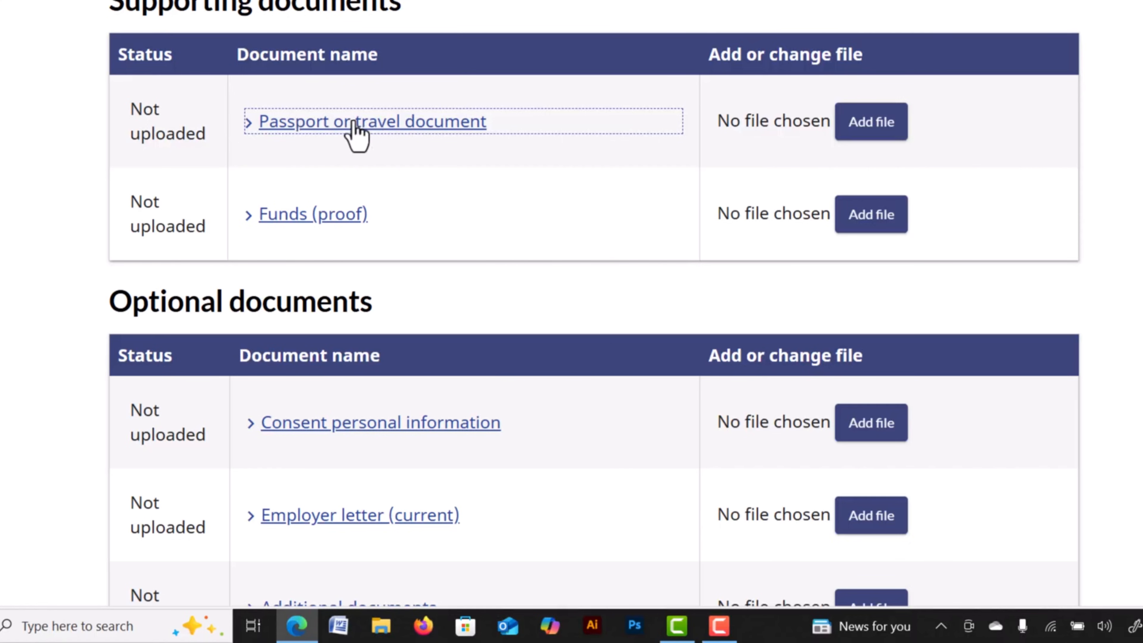
Attach Passport.jpg for the passport or travel document and Finance Proof.jpg for Funds (proof).
left_click(887, 122)
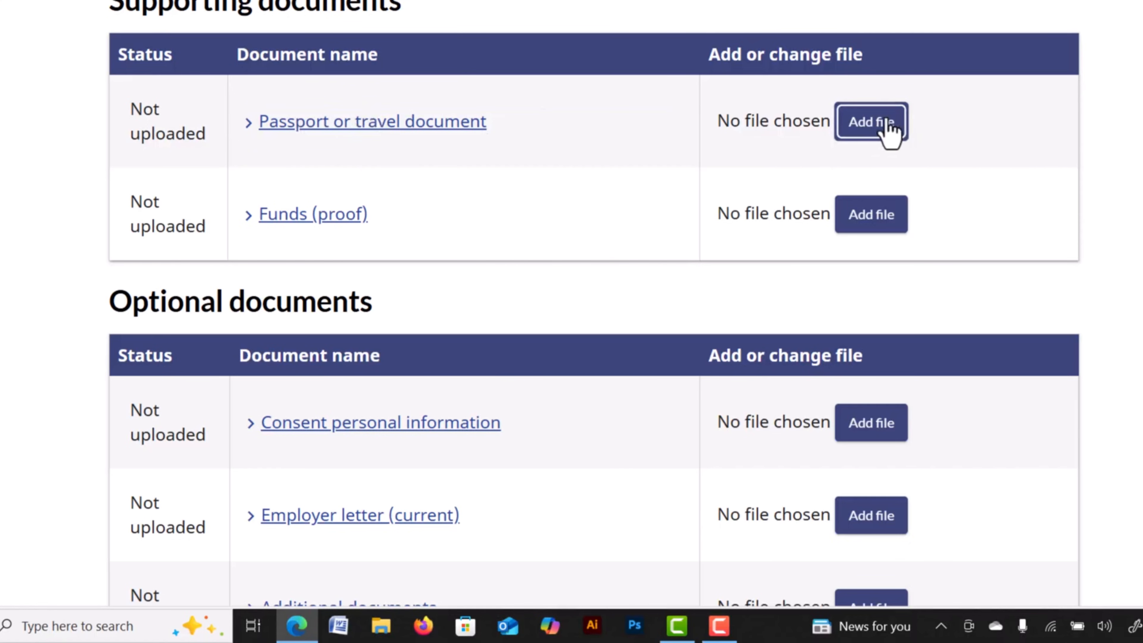
left_click(330, 216)
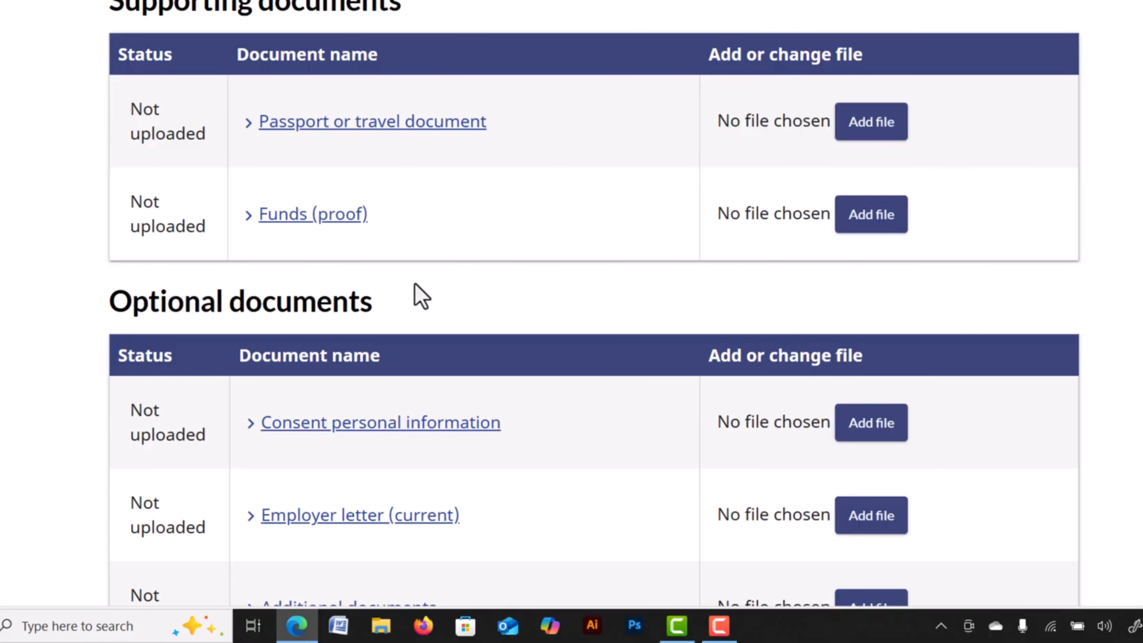
scroll(333, 290, "down", 4)
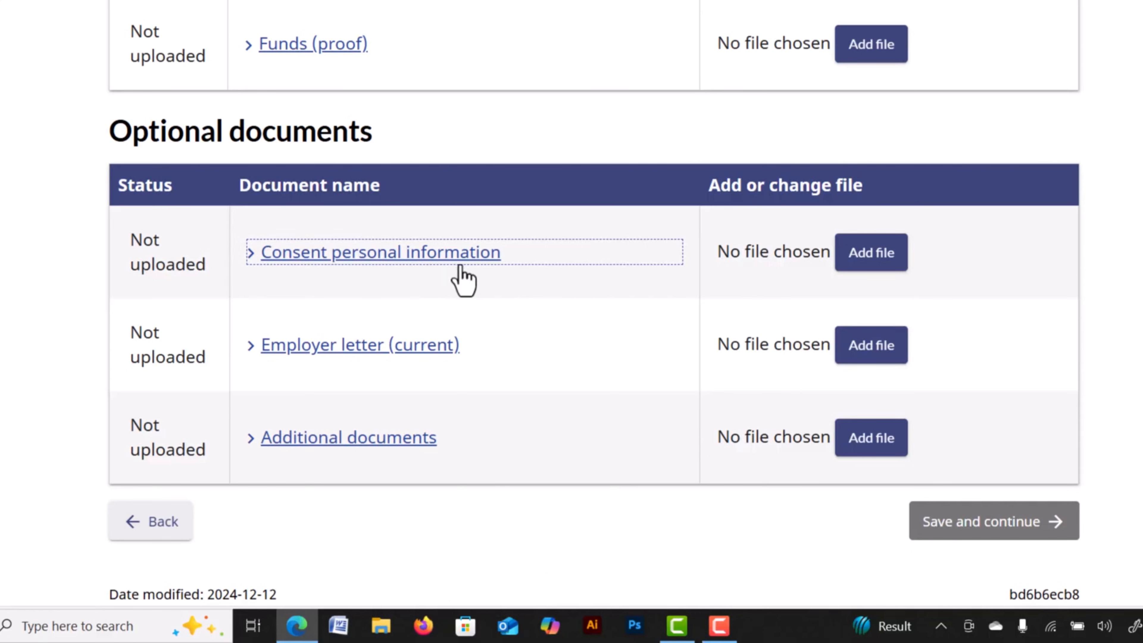
left_click(875, 255)
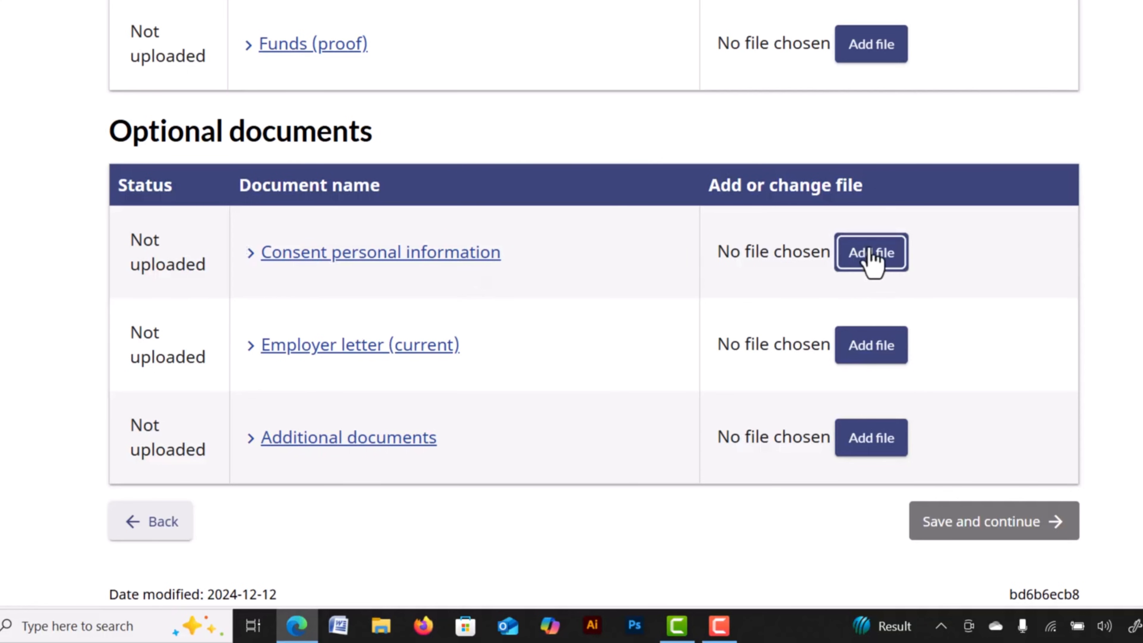
left_click(372, 347)
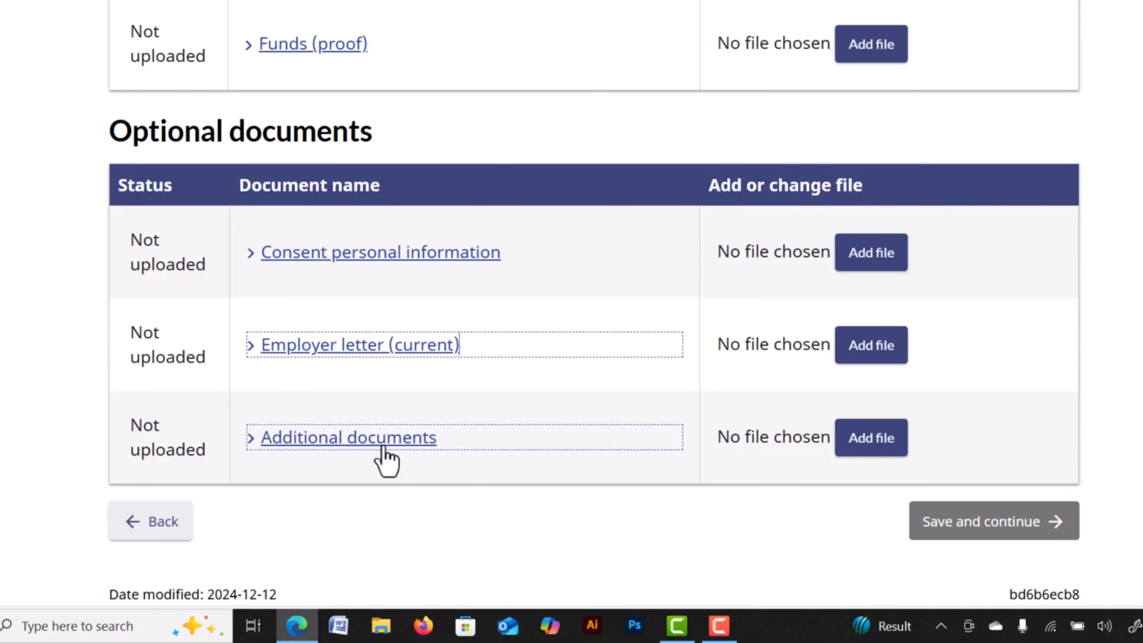
scroll(560, 412, "down", 2)
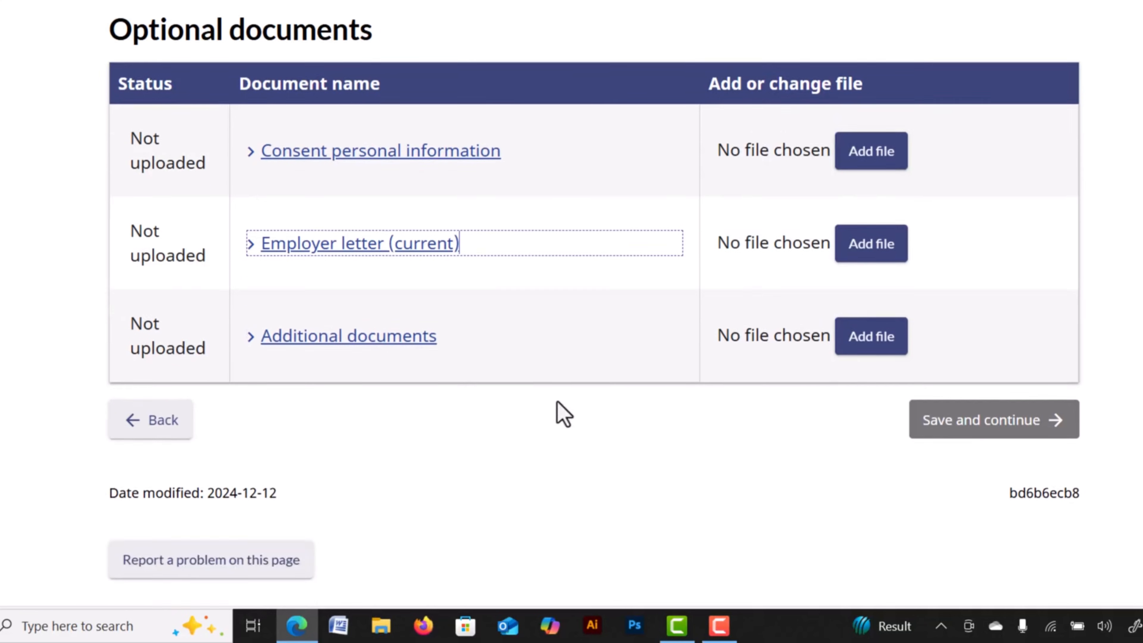
scroll(560, 412, "down", 1)
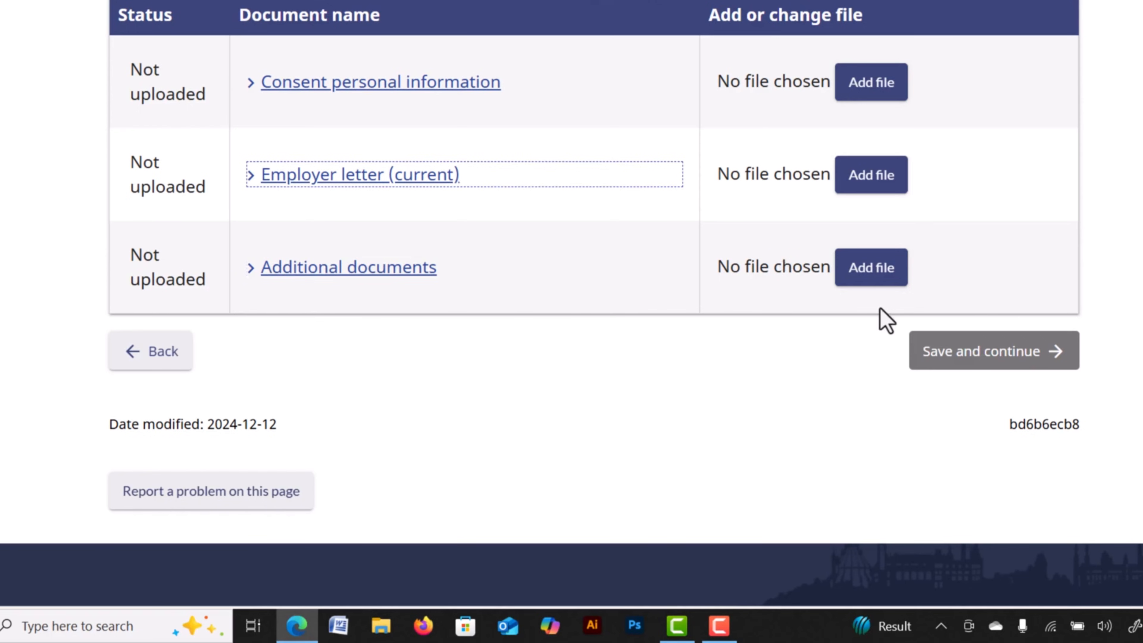
left_click(905, 275)
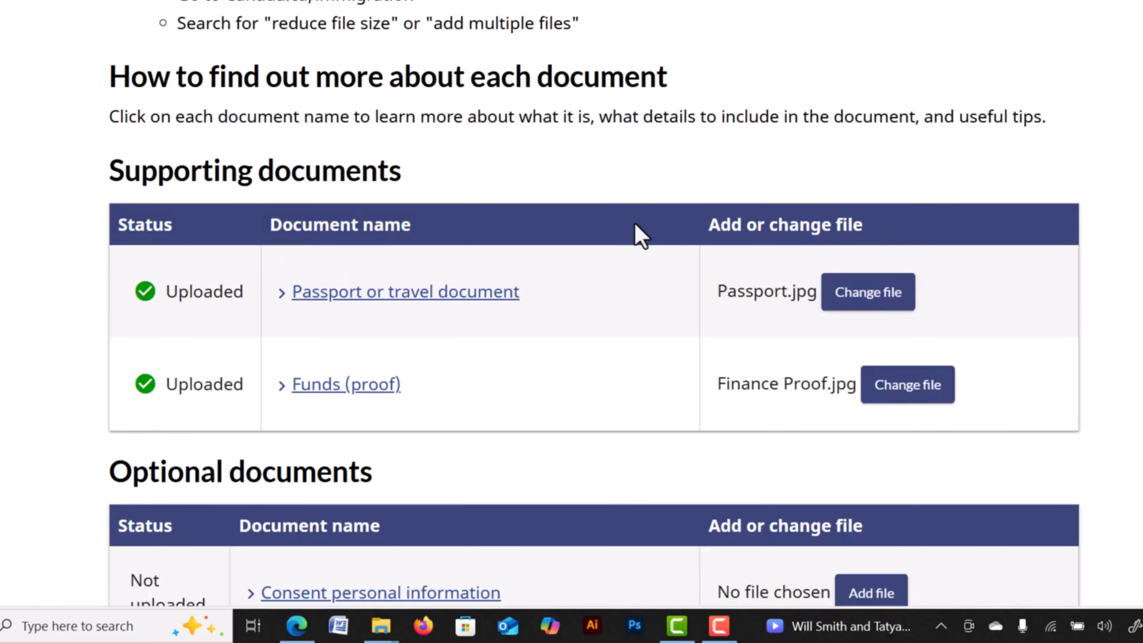
scroll(641, 235, "down", 5)
Answer Yes to future contact, sign with the applicant's surname and given name, and save.
left_click(994, 531)
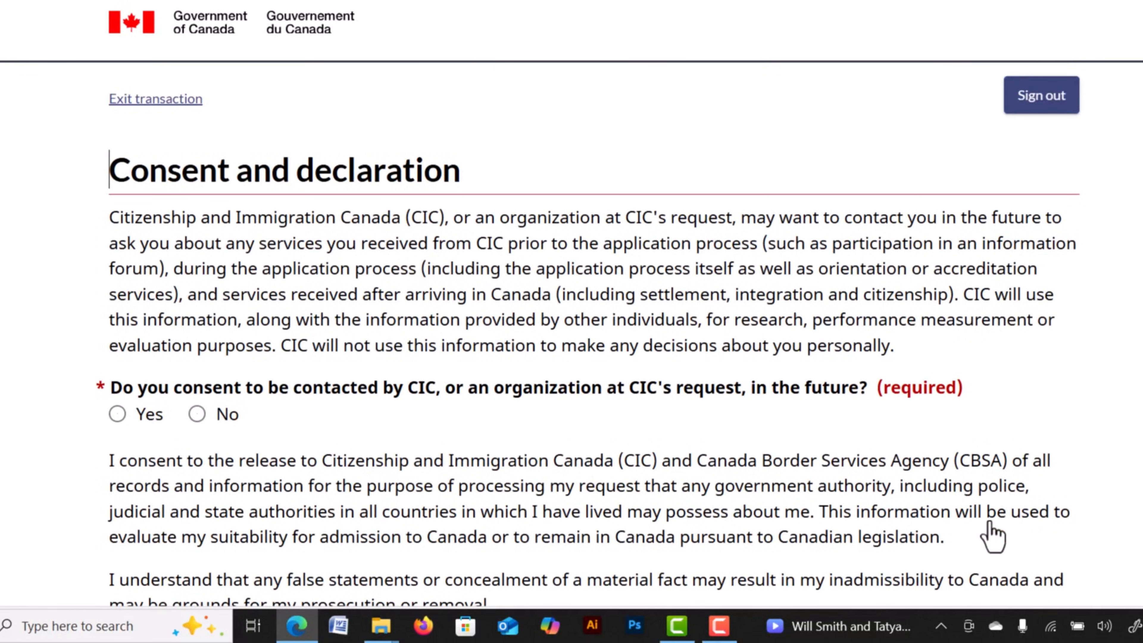
scroll(308, 334, "down", 2)
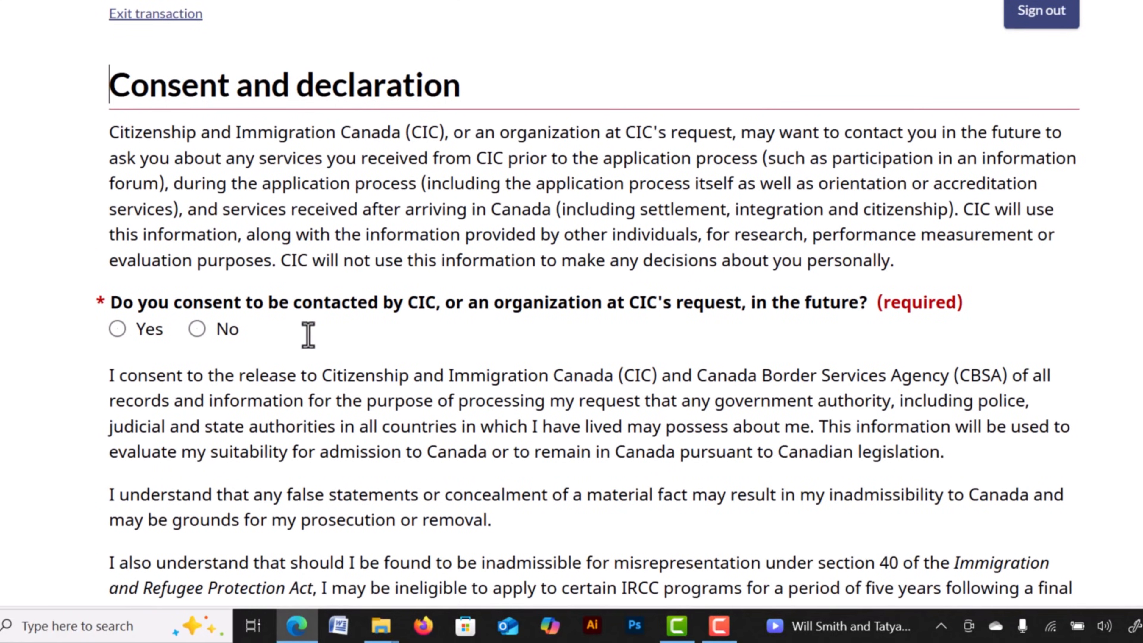
left_click(118, 329)
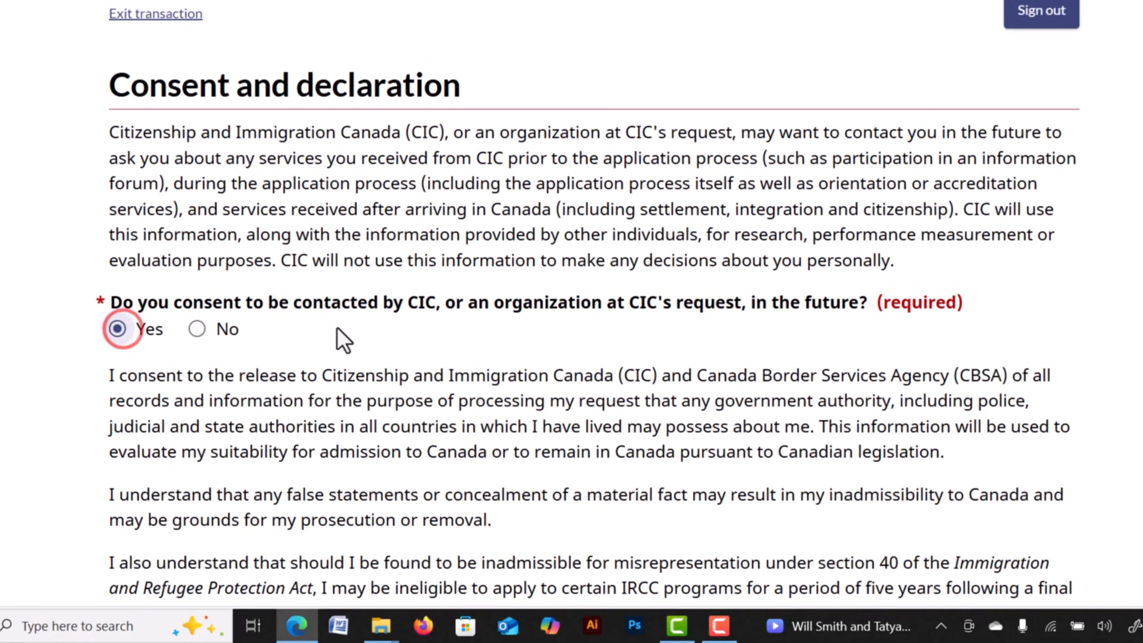
scroll(343, 340, "down", 10)
scroll(339, 326, "down", 4)
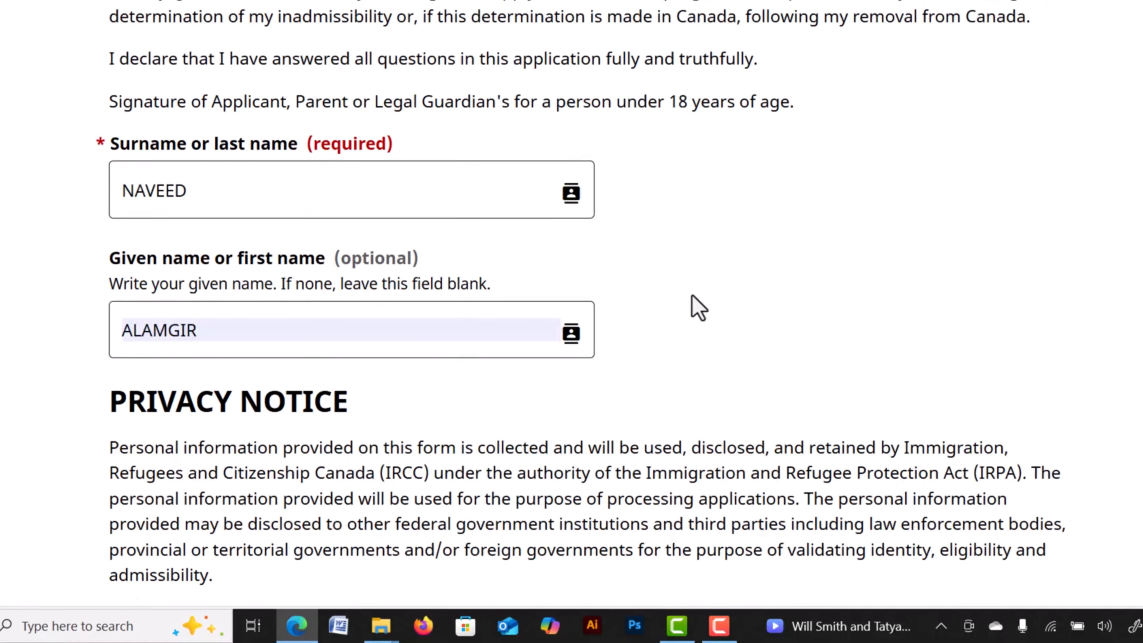
scroll(695, 307, "down", 11)
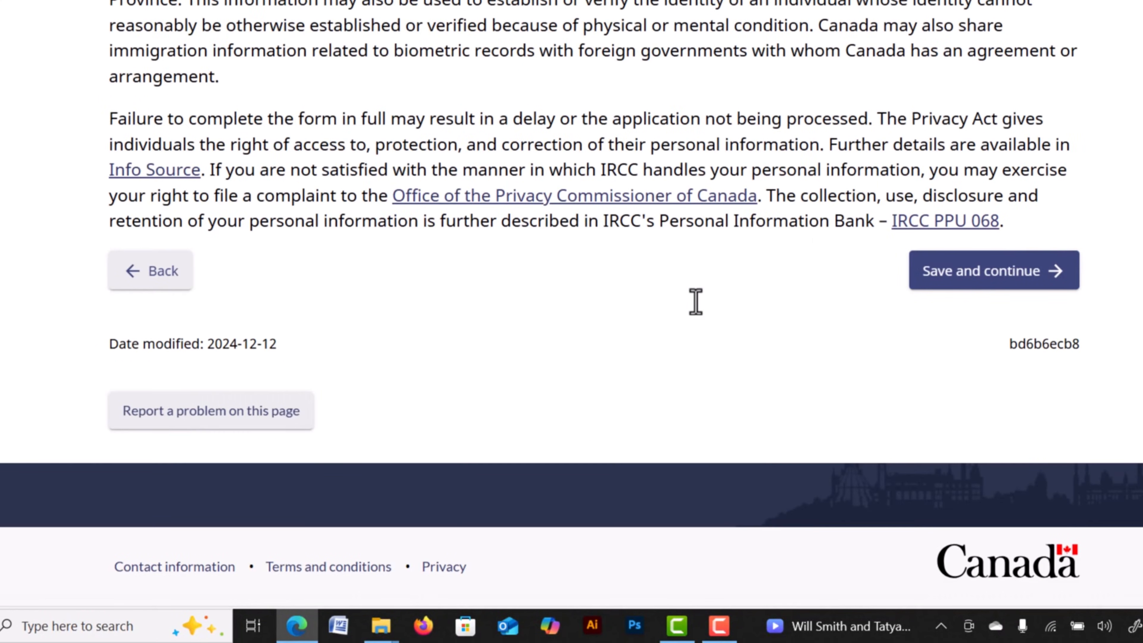
left_click(989, 275)
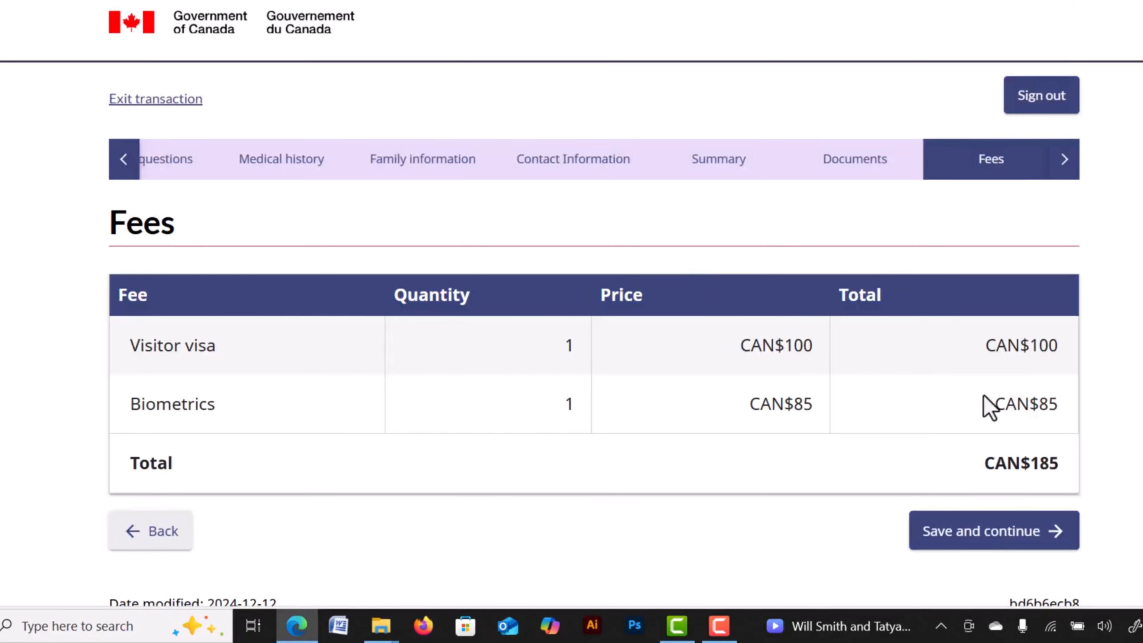
Accept the CAN$100 visa and CAN$85 biometrics fees and open the $185.00 card checkout.
left_click(998, 534)
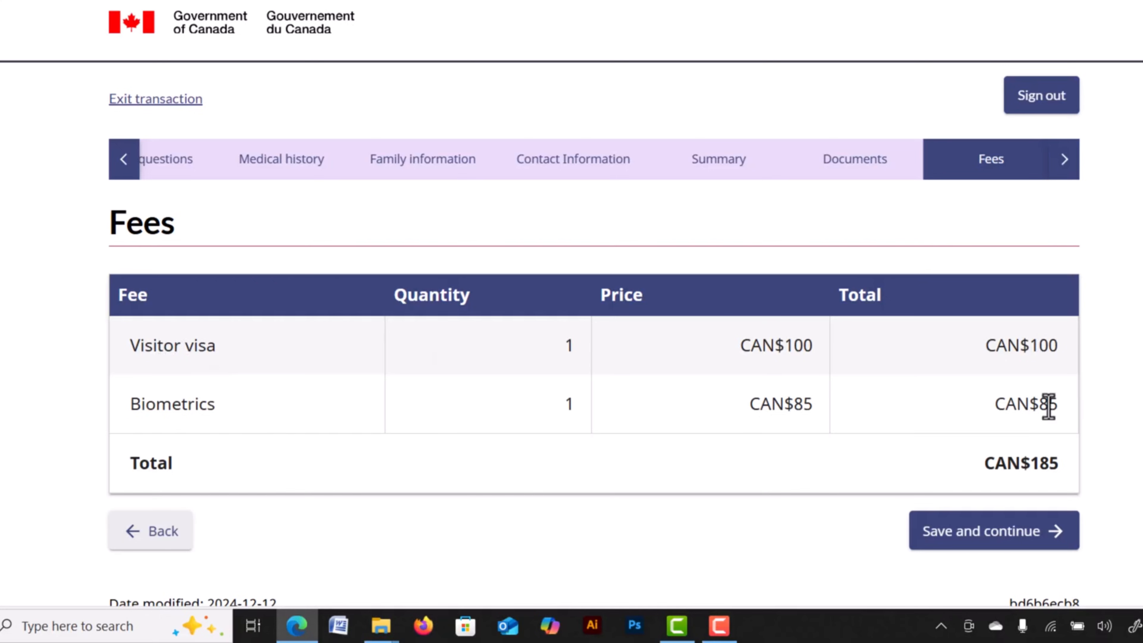
left_click(981, 536)
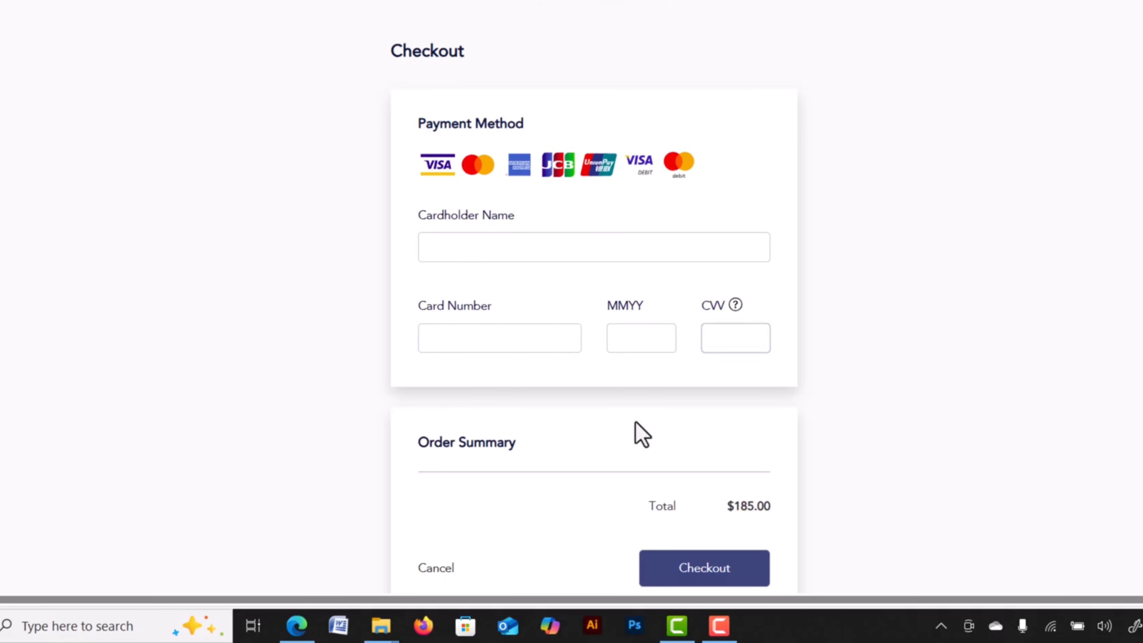
scroll(642, 436, "down", 2)
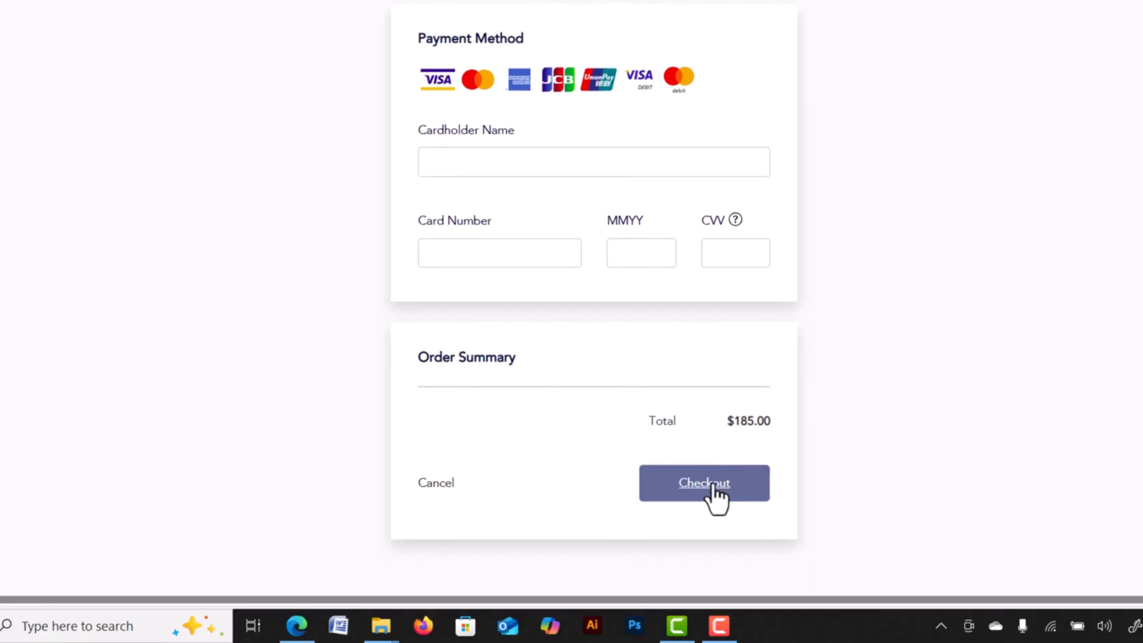
scroll(740, 382, "up", 2)
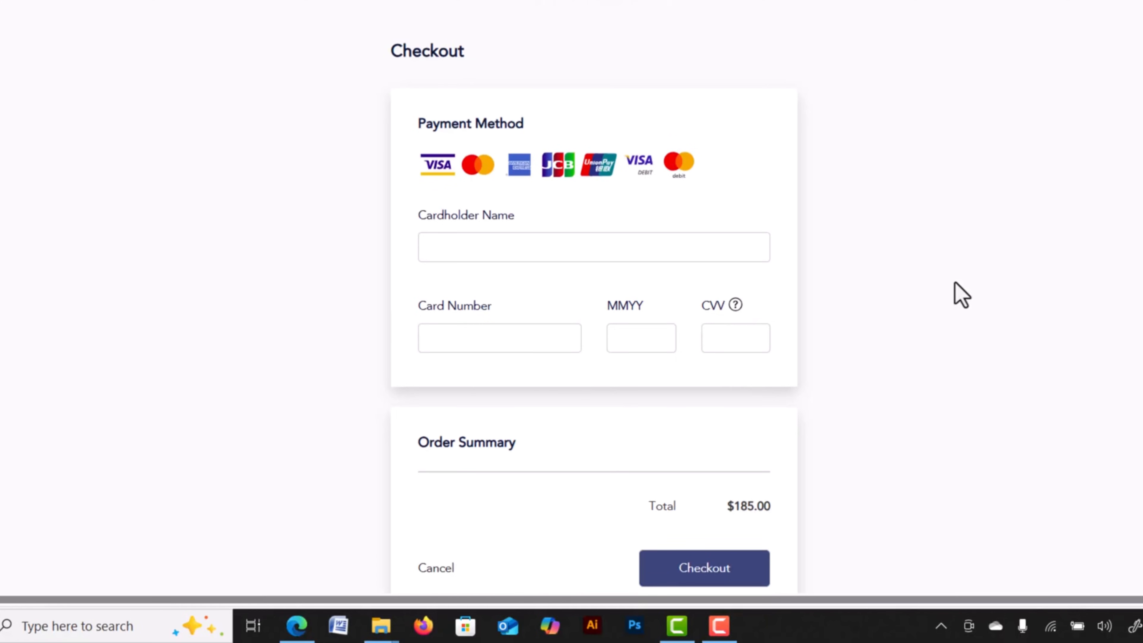